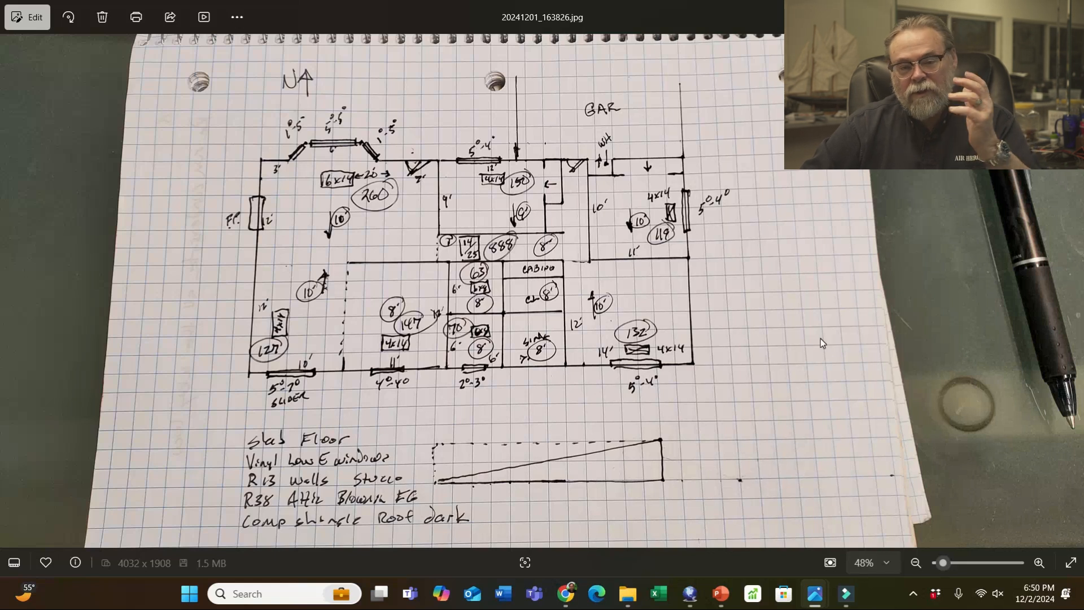
- Bring the Right-Suite project information window in front of the Photos floor plan sketch
left_click(690, 594)
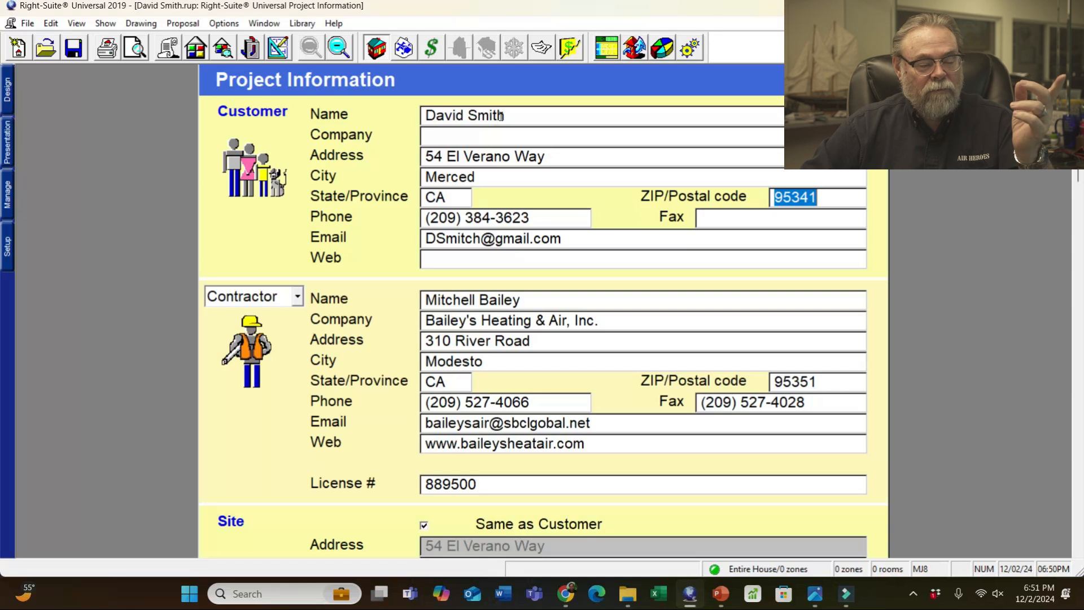
left_click(527, 113)
left_click_drag(527, 113, 403, 113)
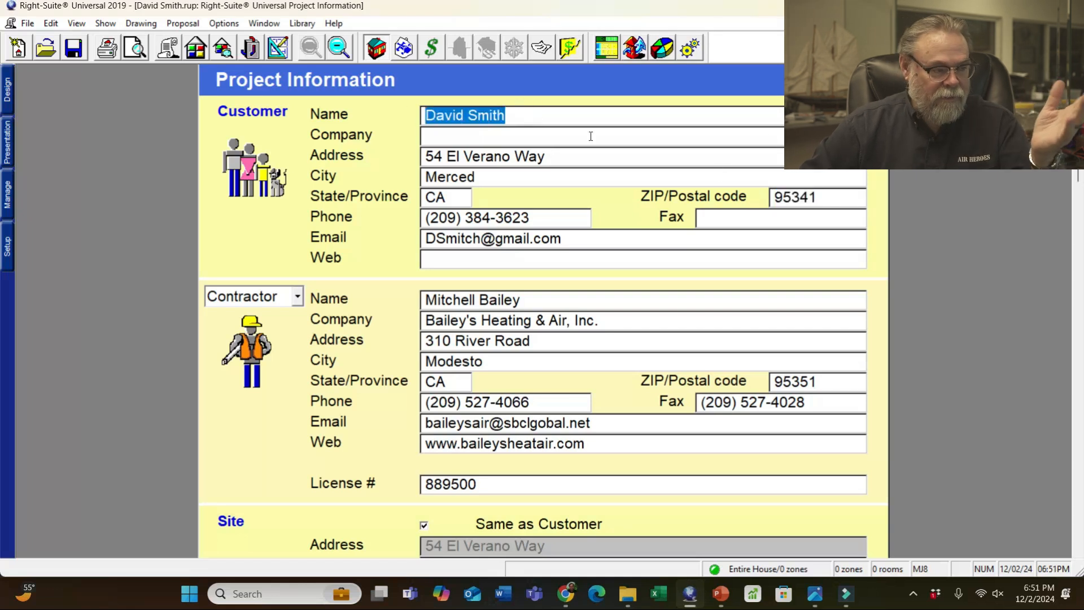
left_click_drag(546, 157, 427, 157)
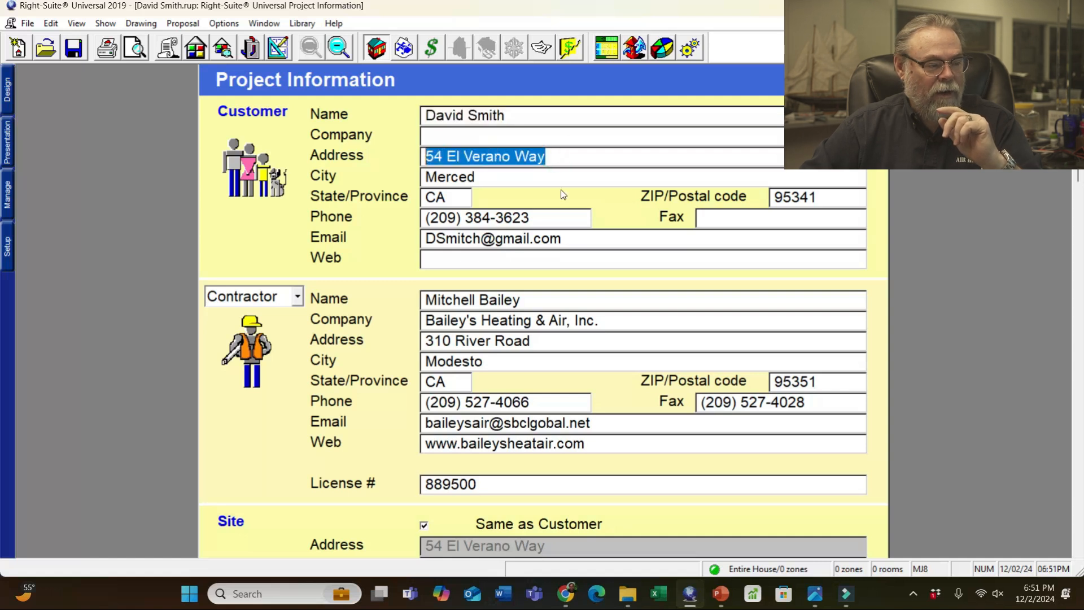
left_click(492, 179)
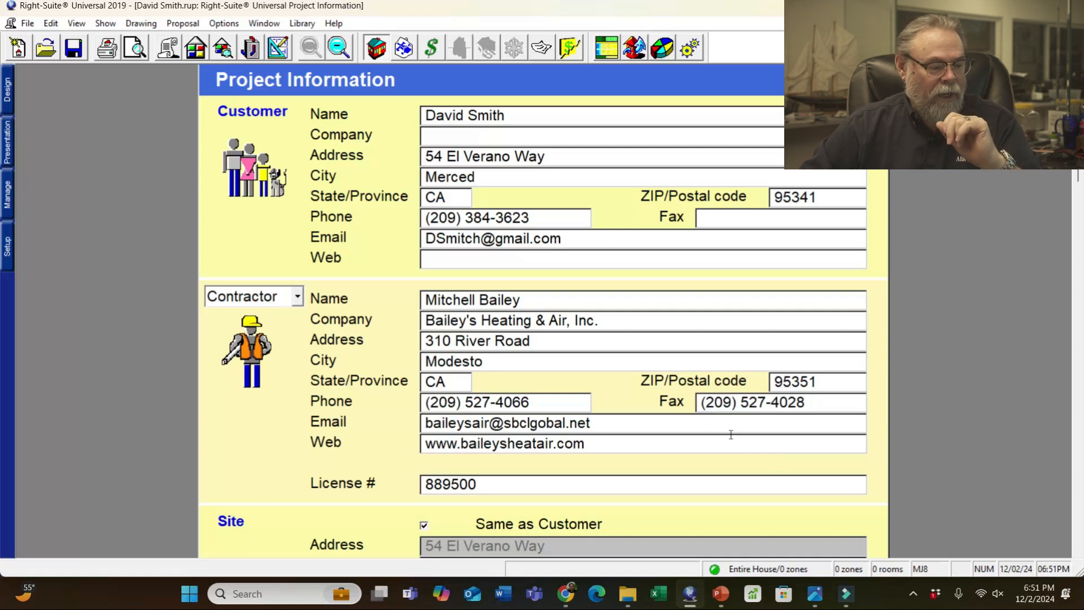
scroll(694, 419, "down", 3)
scroll(626, 391, "down", 3)
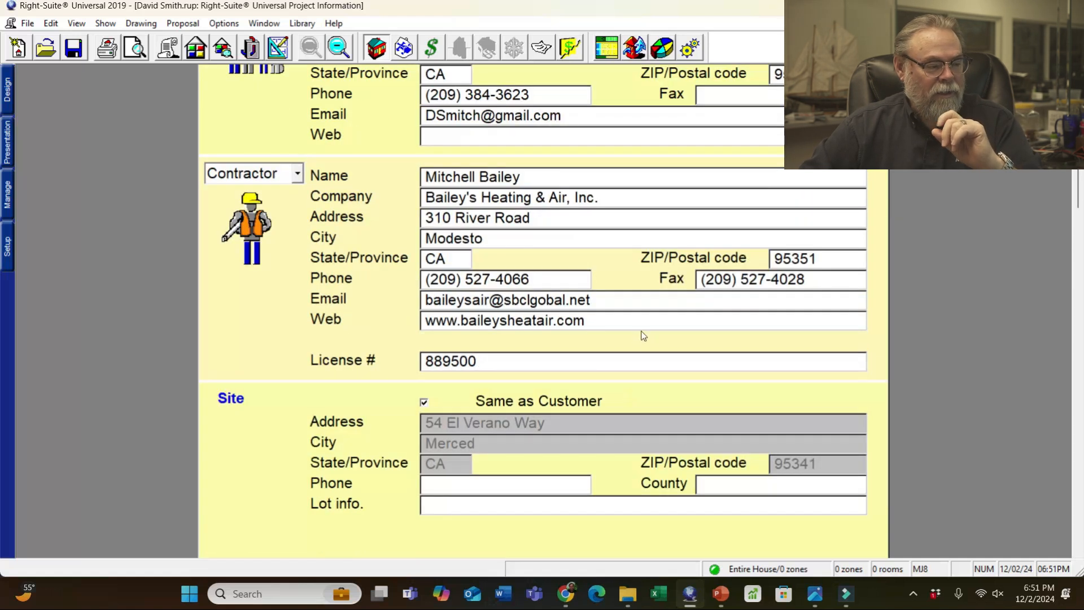
scroll(642, 334, "up", 6)
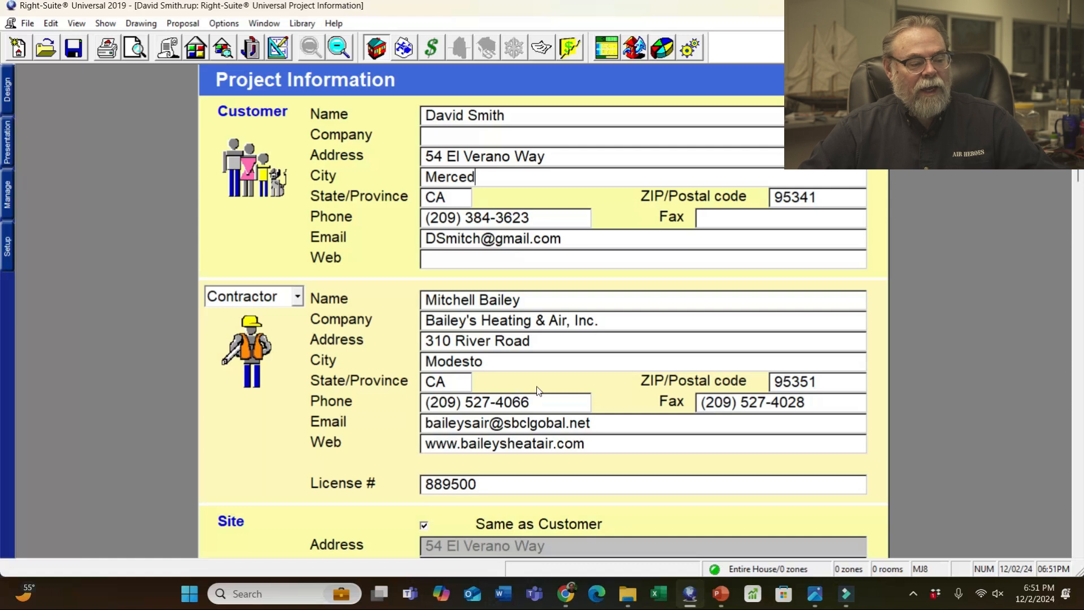
scroll(636, 339, "down", 3)
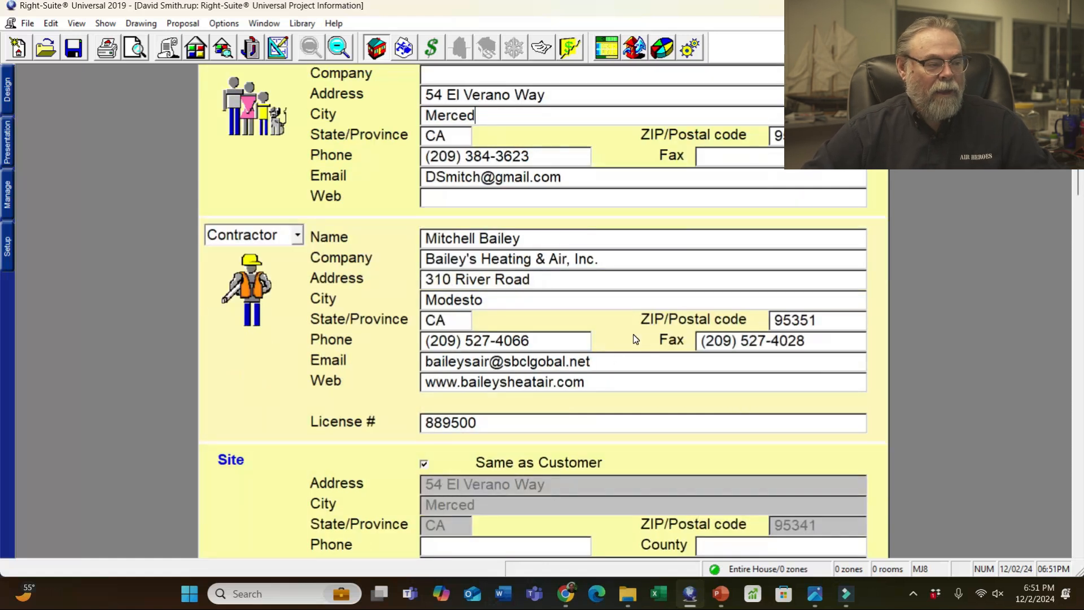
scroll(636, 339, "down", 12)
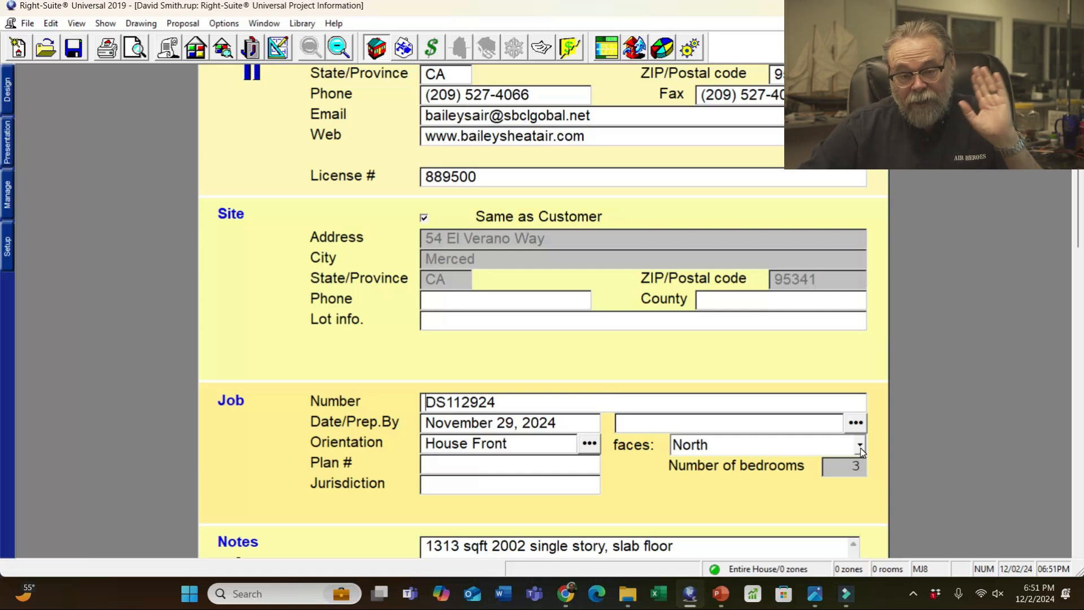
scroll(699, 396, "down", 2)
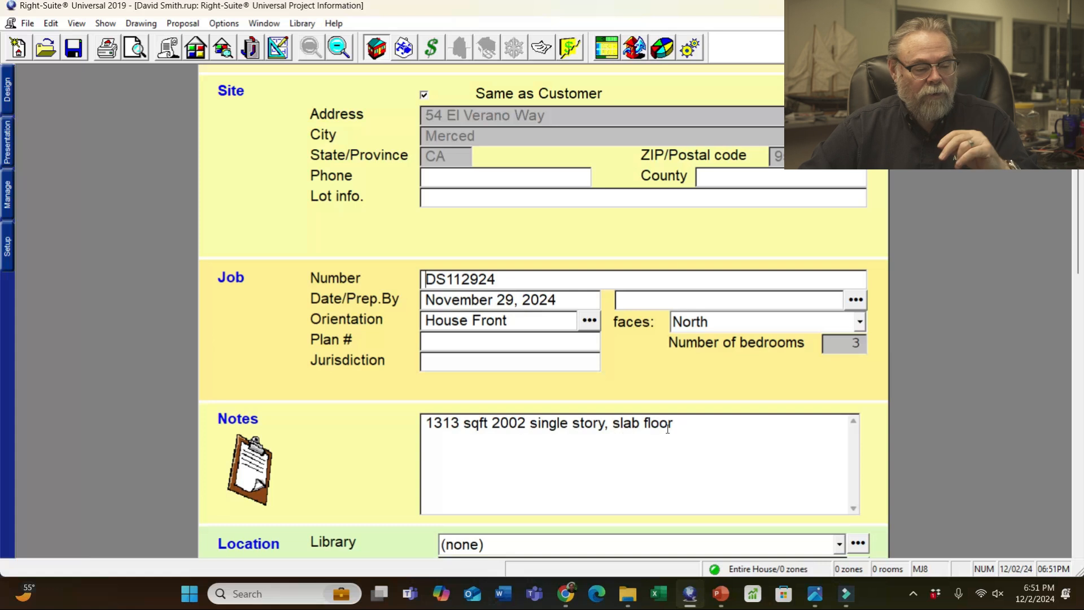
scroll(668, 428, "down", 3)
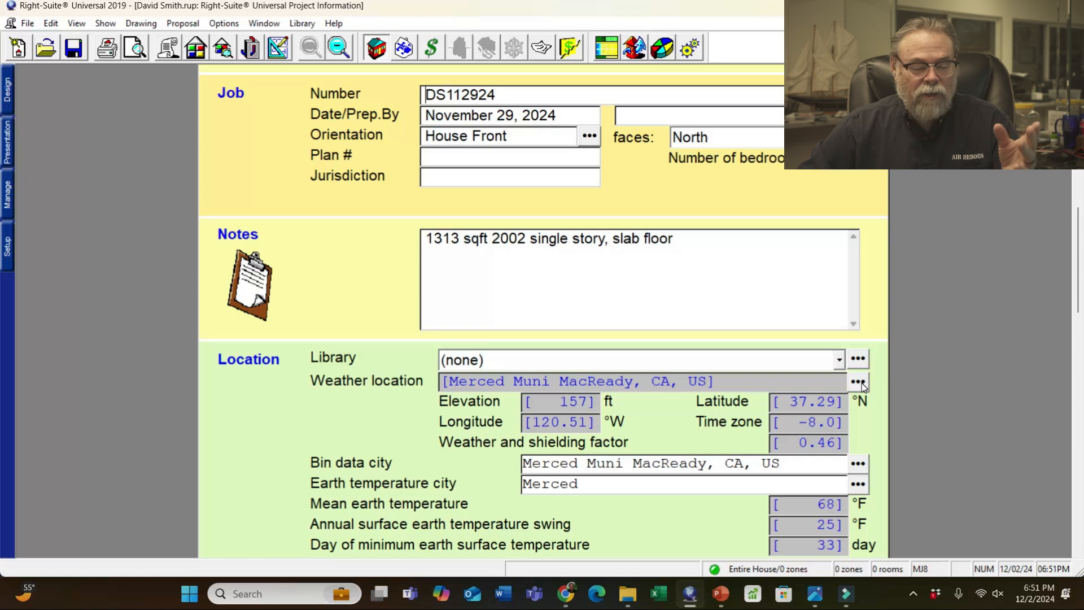
scroll(869, 222, "up", 10)
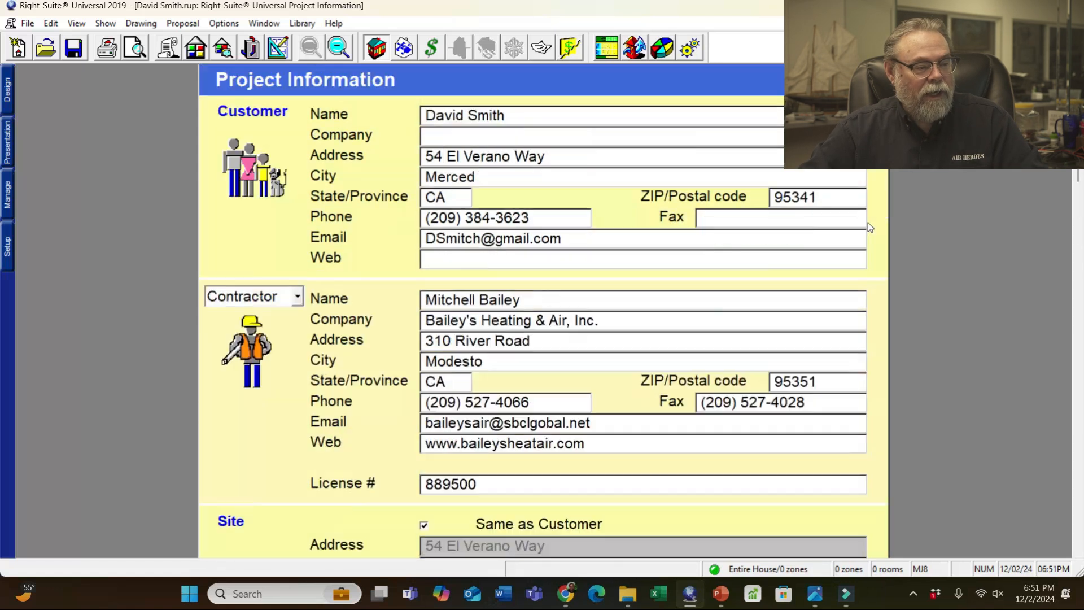
scroll(906, 427, "down", 12)
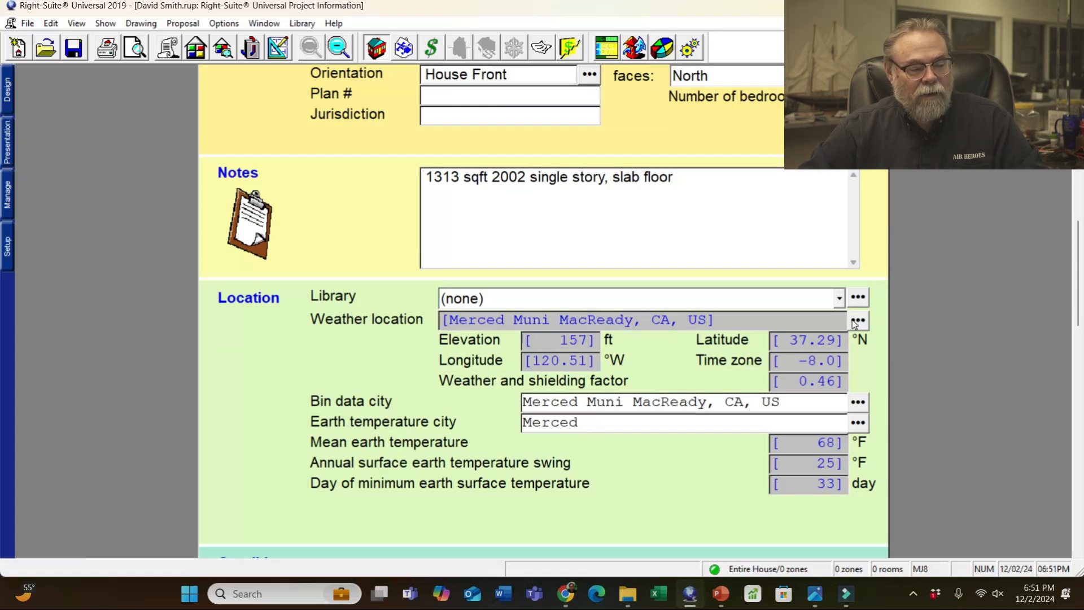
- Choose Merced Muni MacReady, CA as the weather city, using 2% cooling and 99.6% heating conditions
left_click(856, 322)
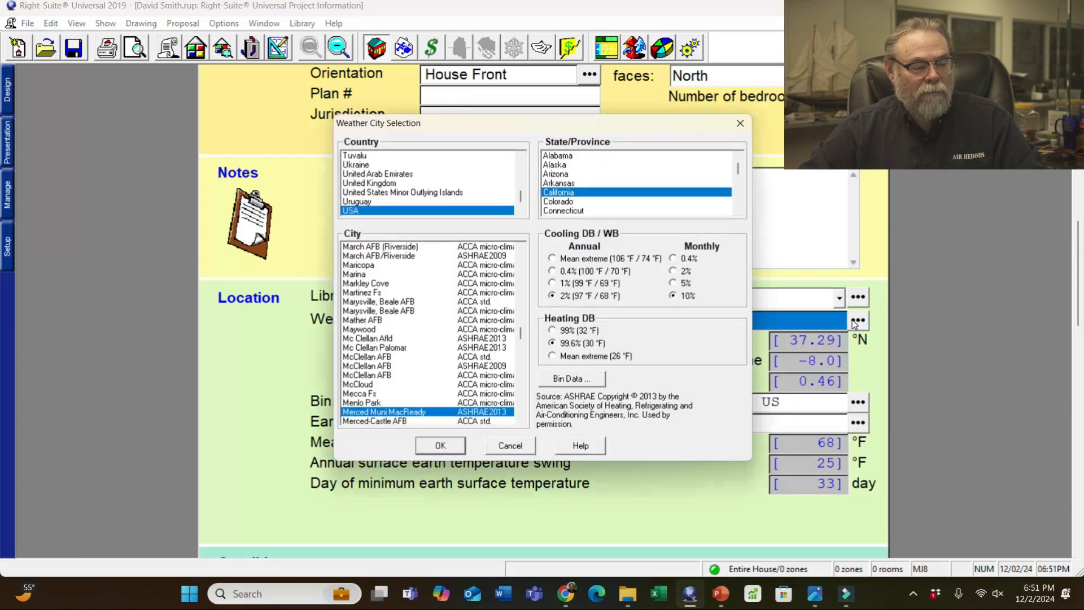
scroll(498, 424, "down", 3)
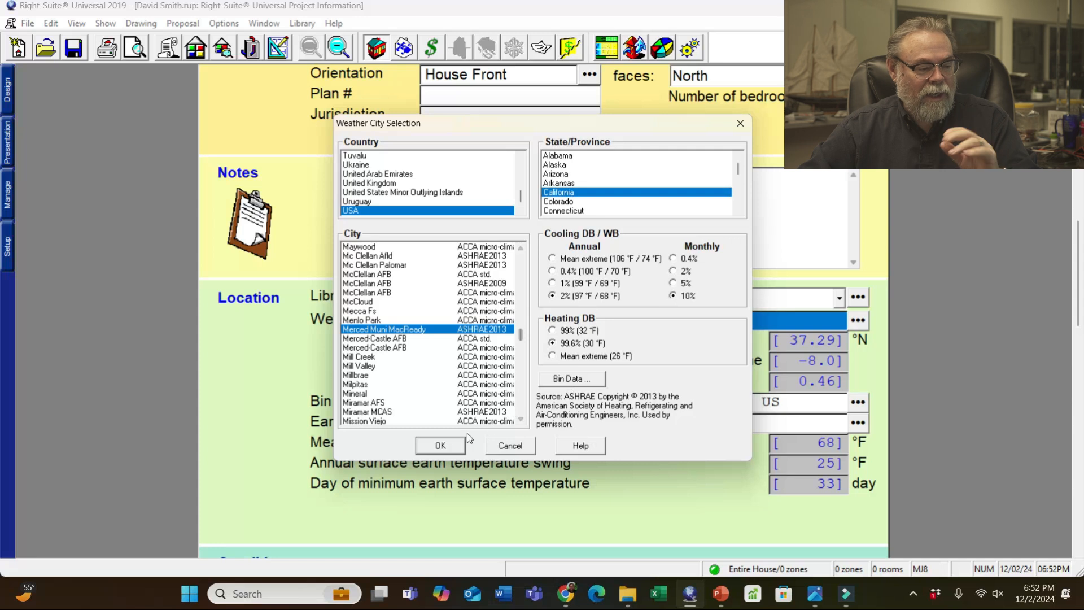
left_click(449, 445)
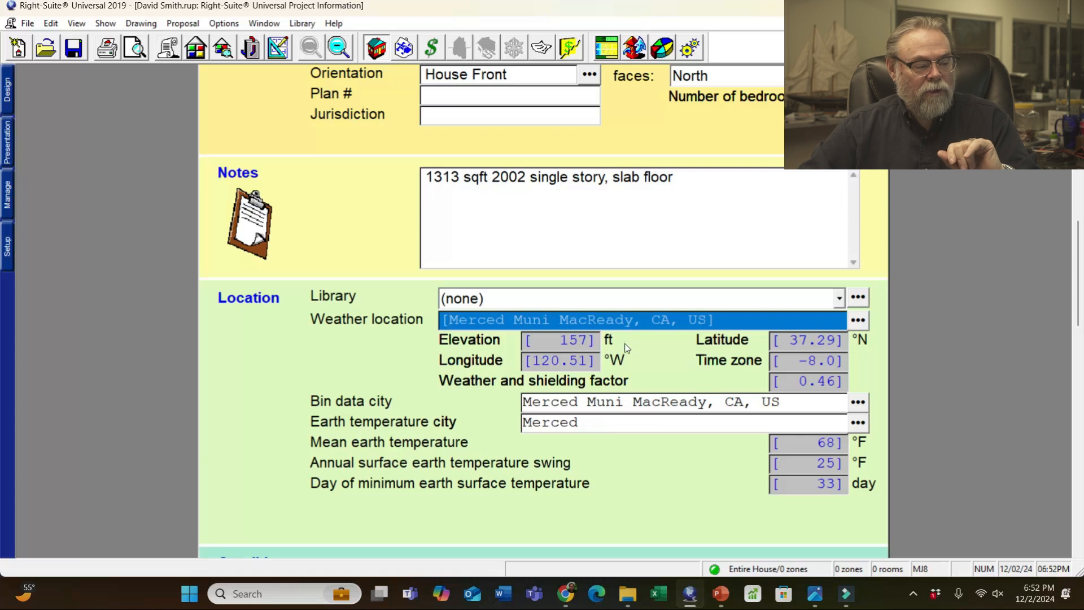
scroll(788, 338, "down", 1)
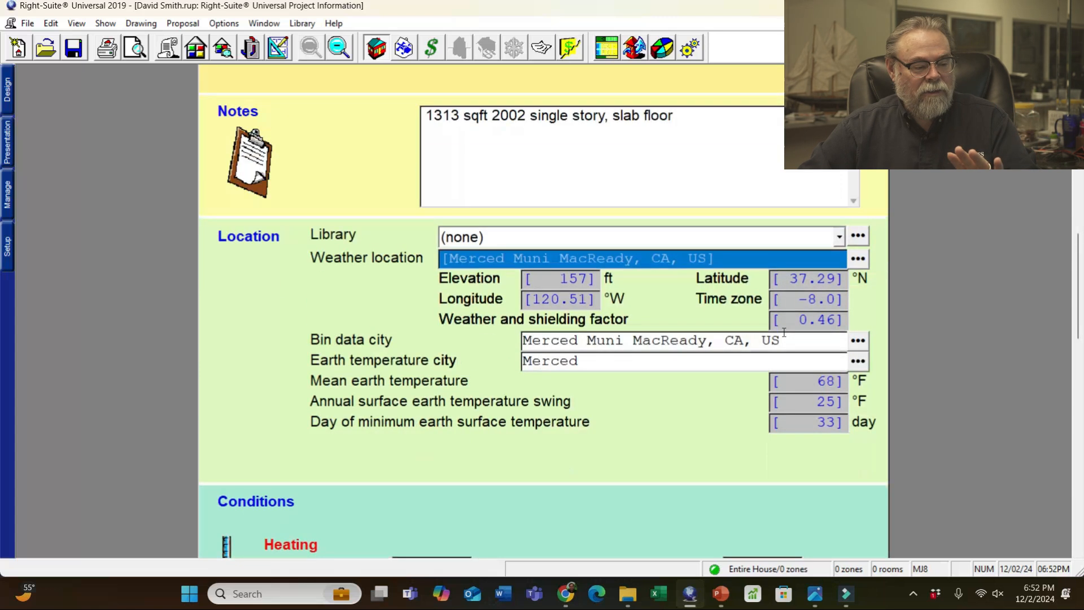
scroll(535, 442, "up", 5)
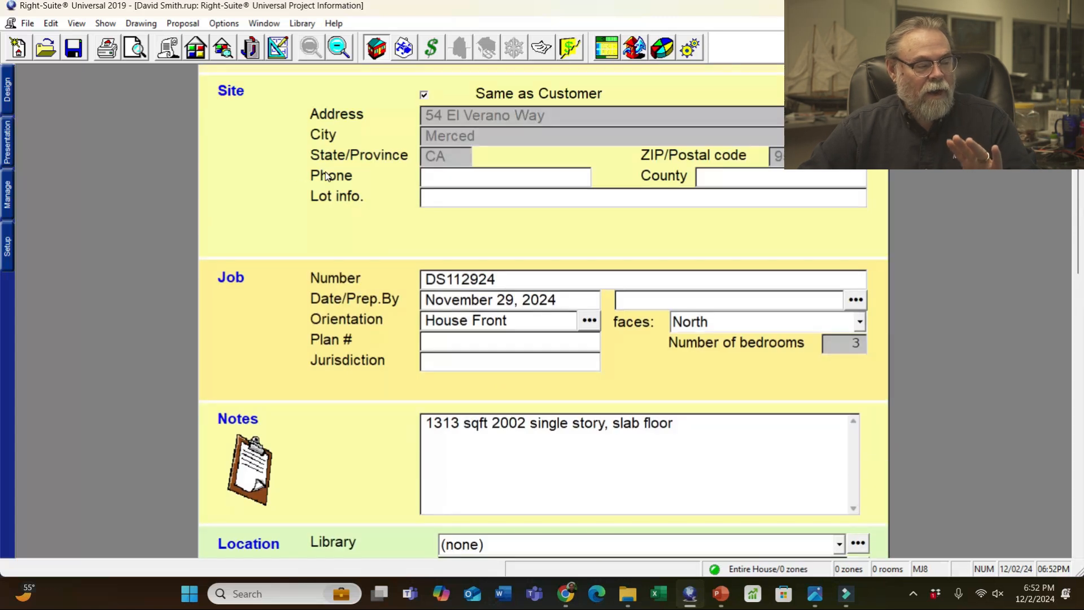
- Open Right-Draw and zoom in on the blank drawing canvas
left_click(277, 48)
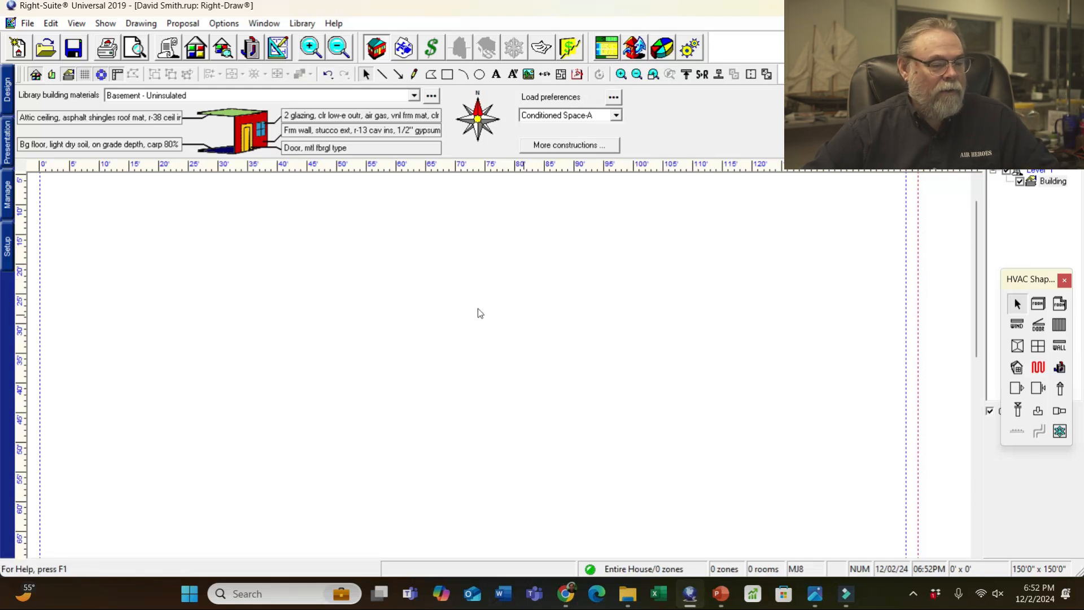
scroll(323, 273, "up", 2)
scroll(326, 275, "up", 1)
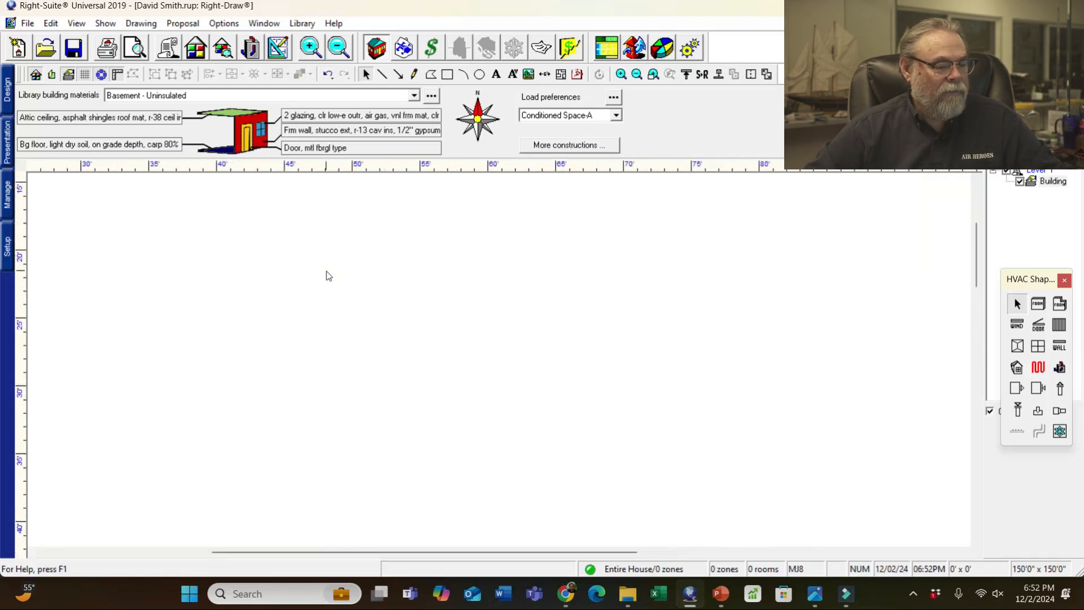
scroll(405, 318, "down", 1)
left_click_drag(976, 266, 977, 290)
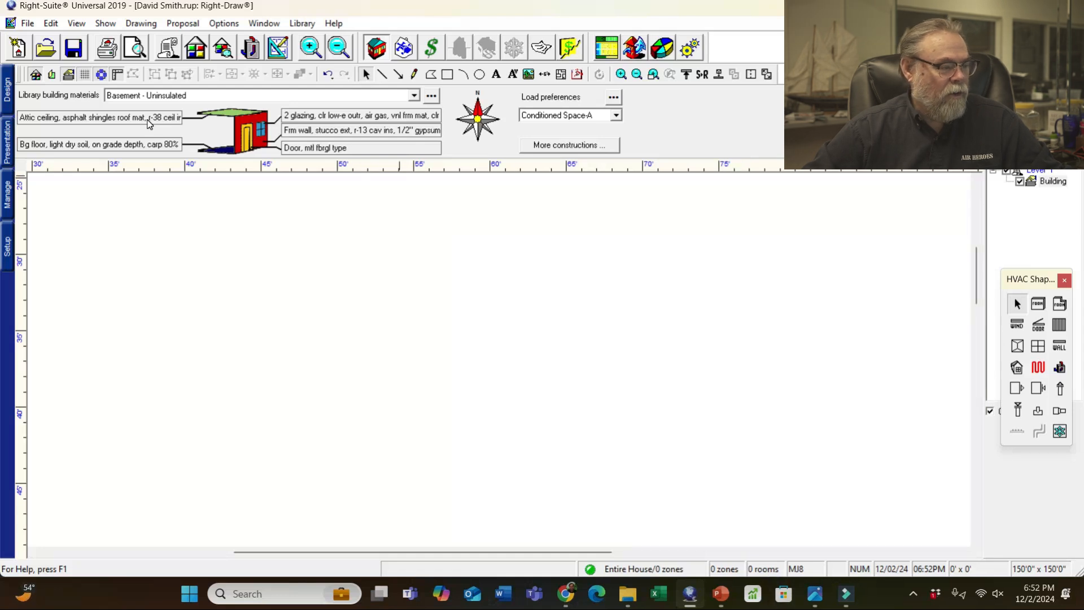
- Set the ceiling to a vented asphalt-shingle attic with R-38 and 1/2" gypsum, checking the attic photo
double_click(149, 119)
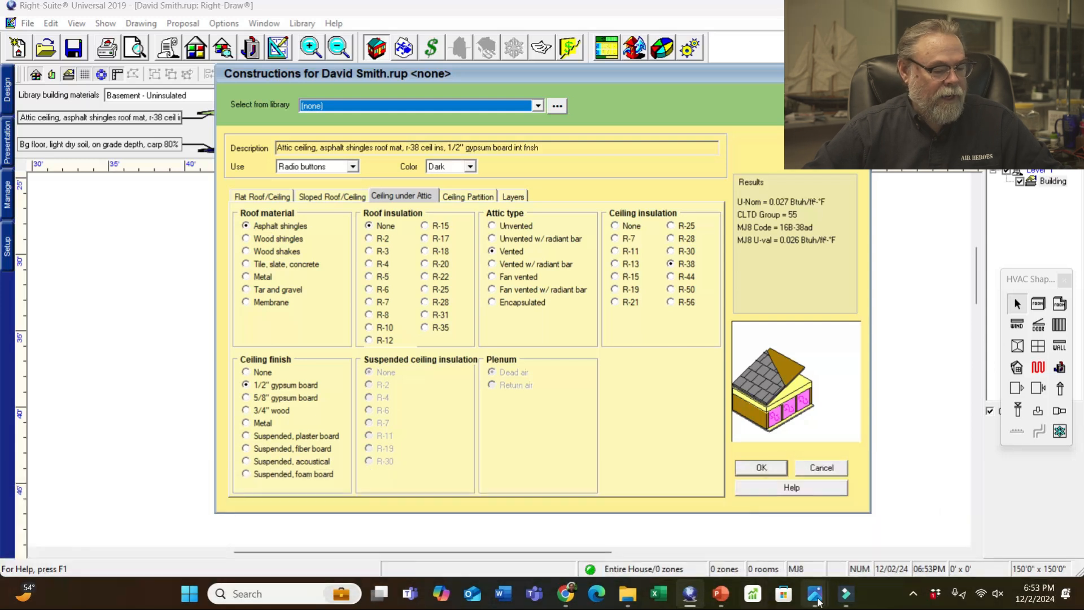
mouse_move(814, 594)
left_click(241, 530)
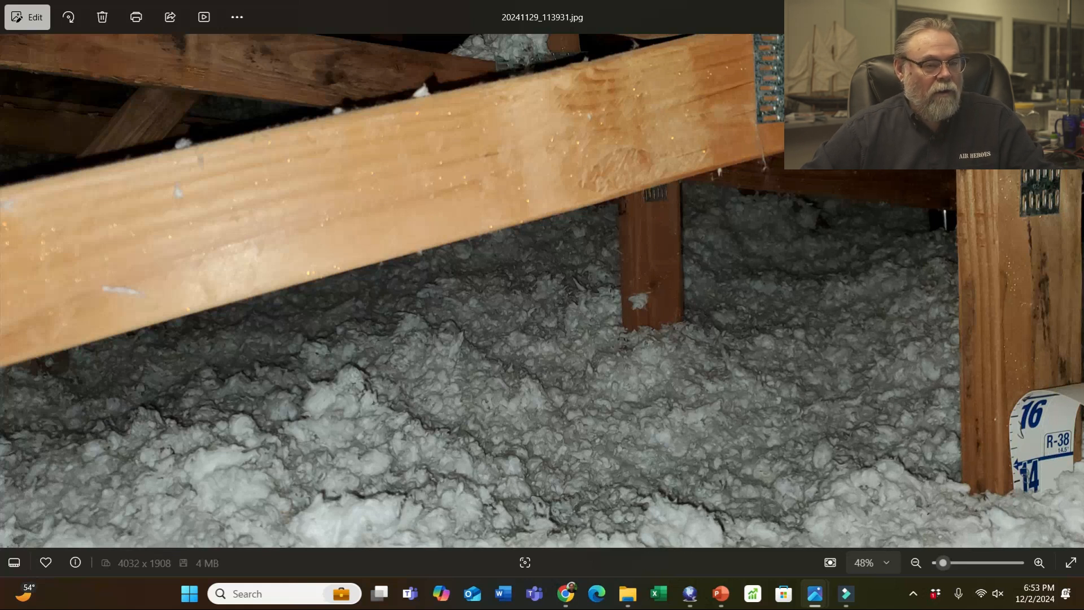
left_click(815, 594)
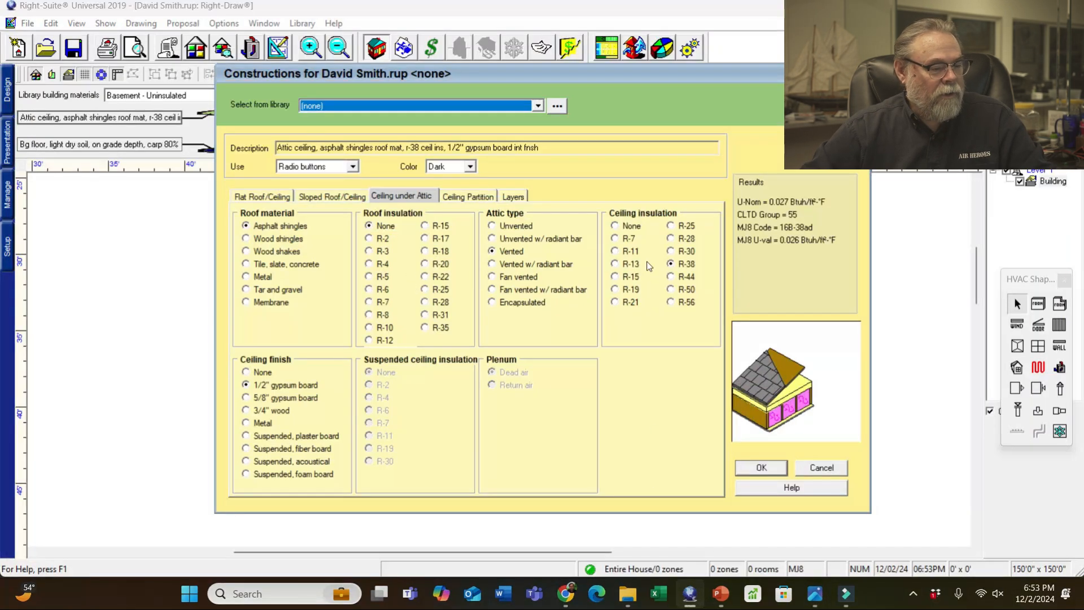
left_click(267, 226)
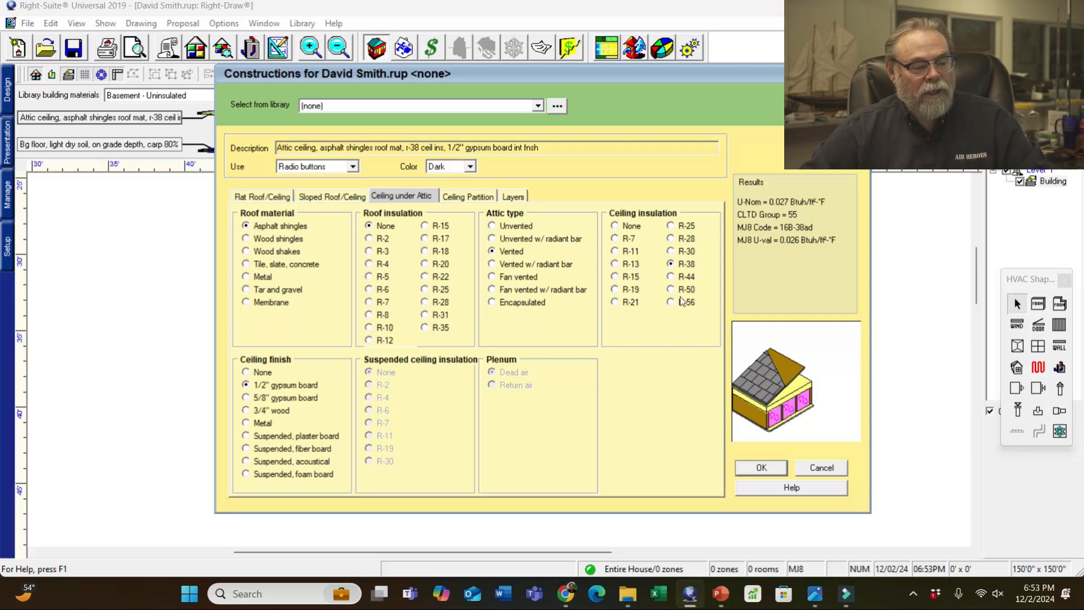
left_click(761, 469)
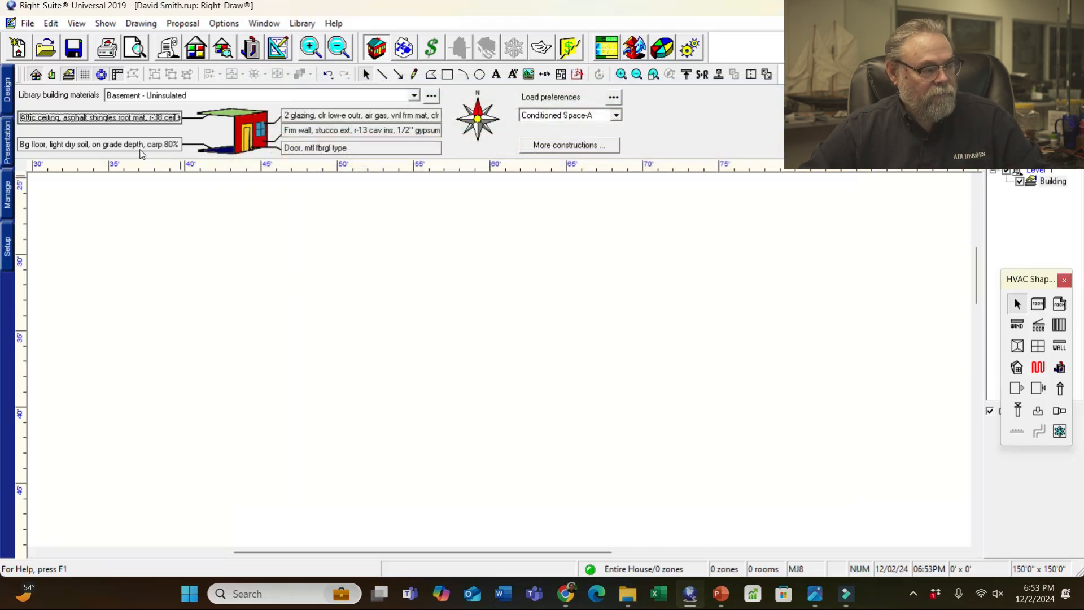
- Accept the on-grade slab floor on light dry soil, uninsulated, with 80% carpet
double_click(140, 146)
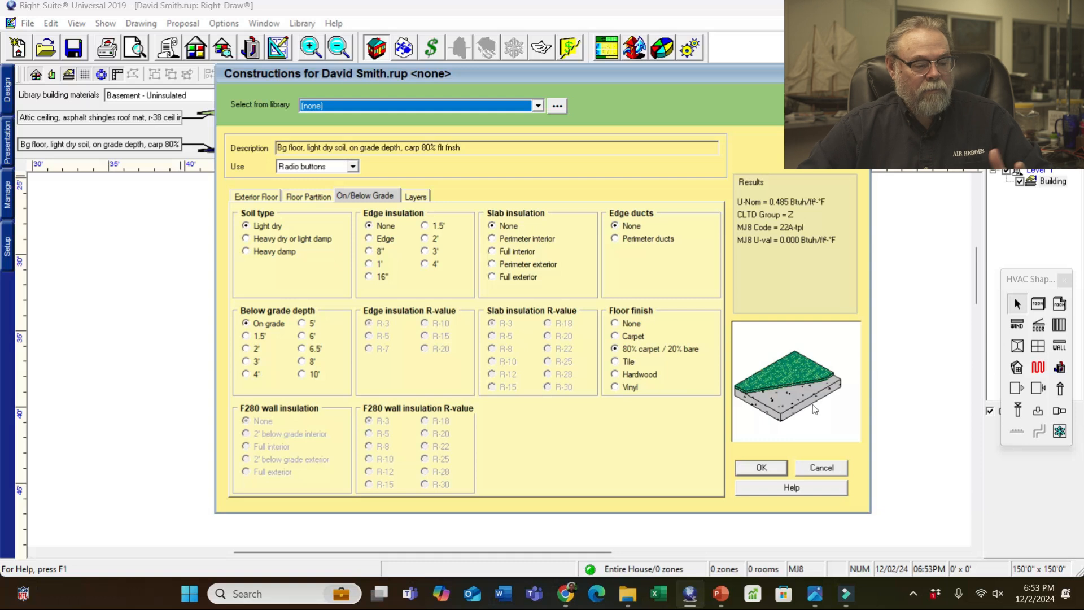
left_click(769, 469)
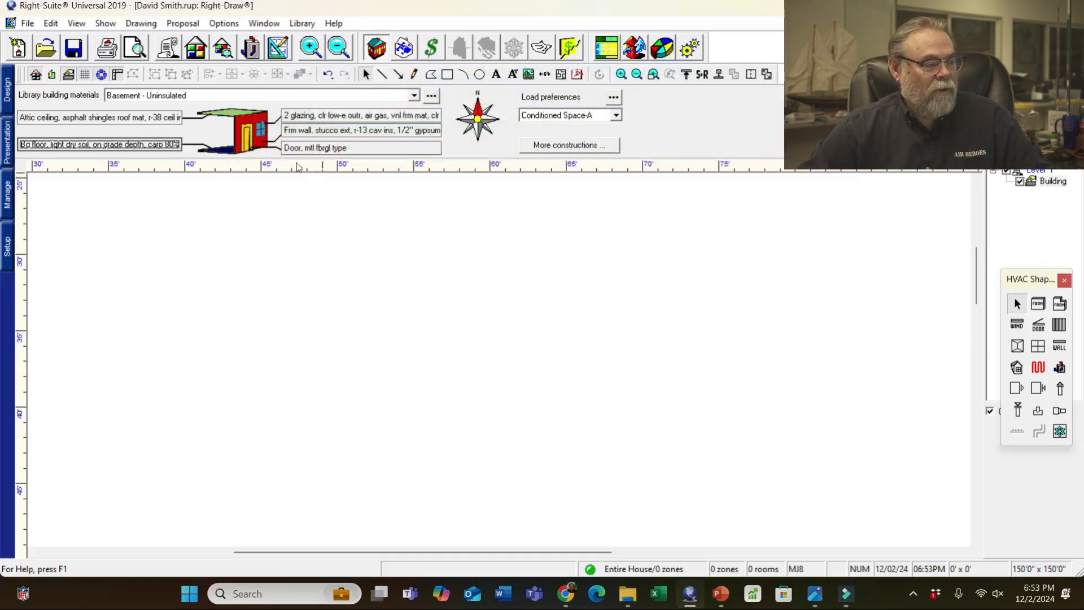
- Accept double-pane vinyl-frame windows with clear low-e outer pane, air fill and 1/2" gap
double_click(328, 115)
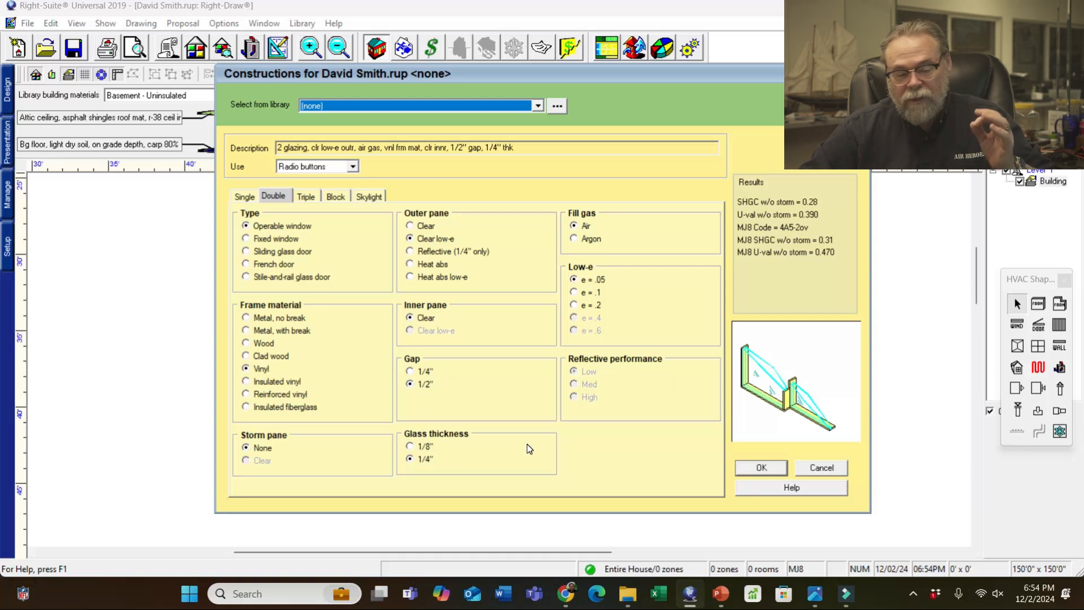
left_click(762, 468)
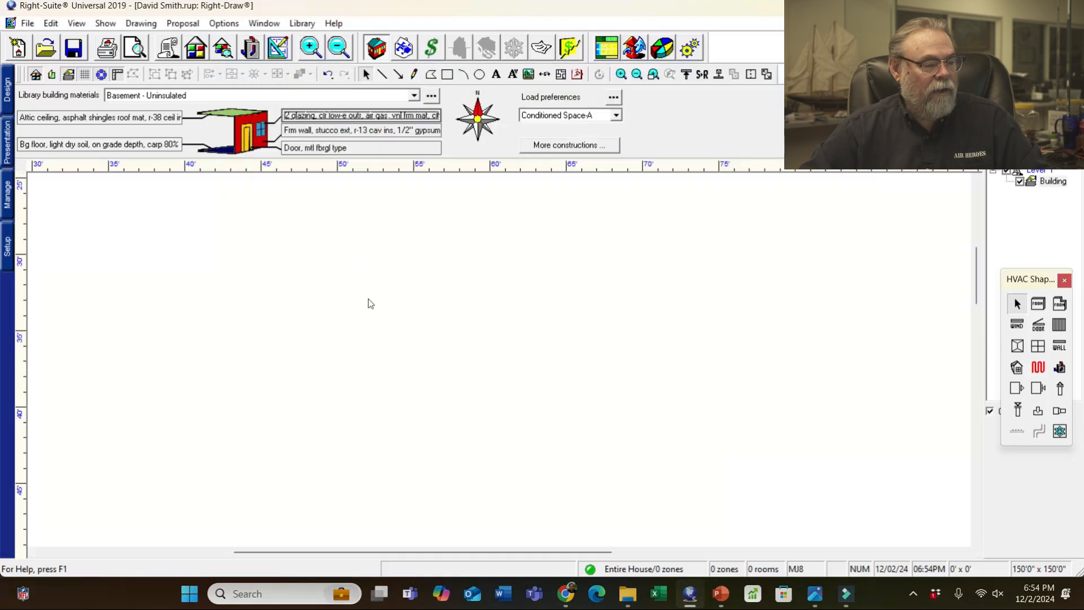
- Accept a stucco 2x4 wood-frame wall, 16" o.c., R-13 cavity, 1/2" gypsum finish
double_click(325, 133)
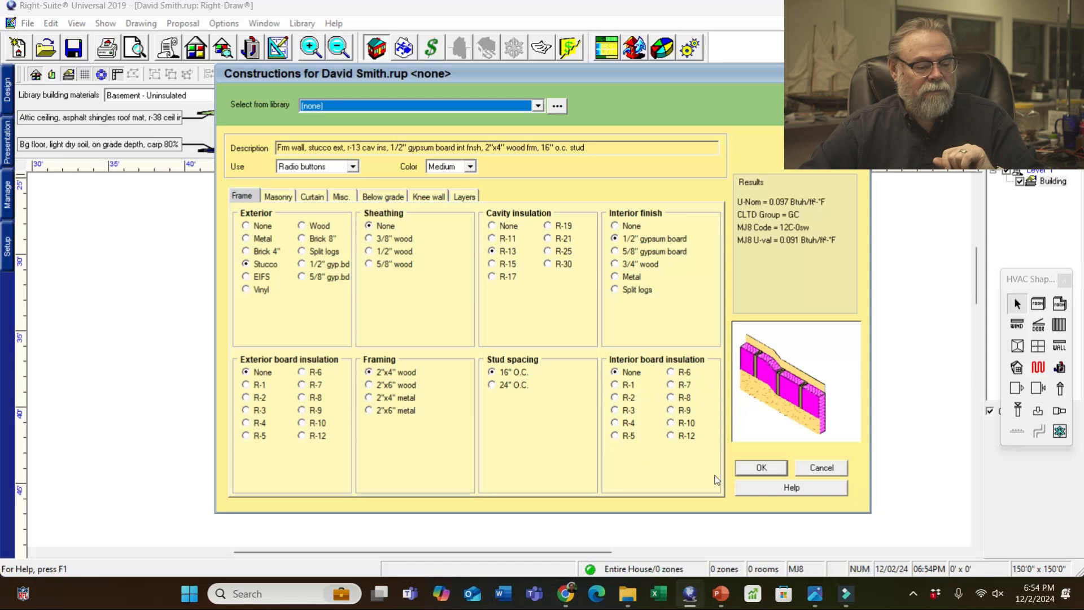
left_click(760, 467)
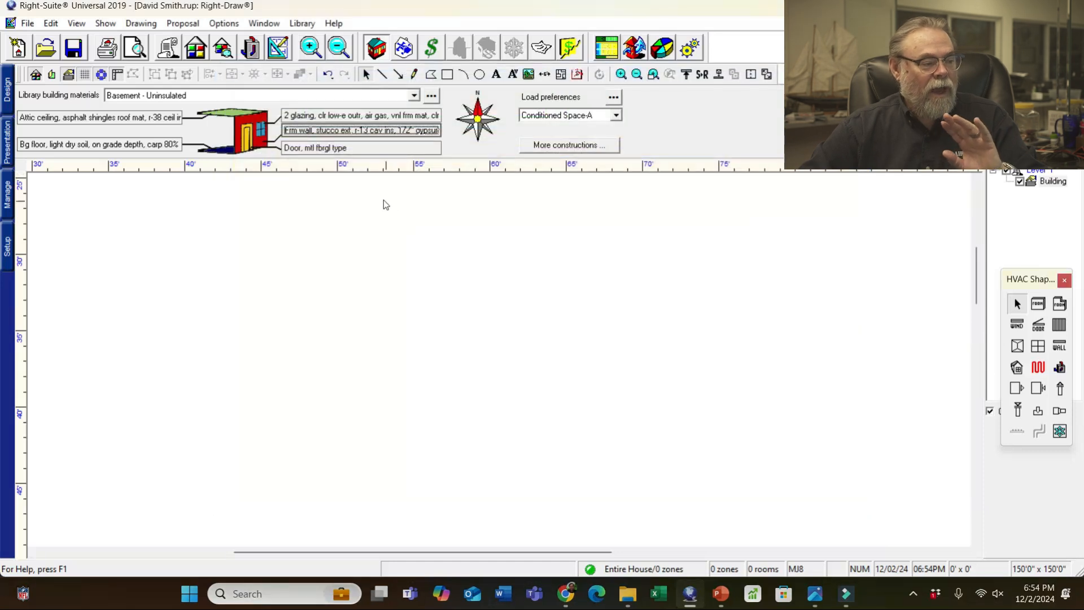
- Keep the metal fiberglass-core door with no storm door as the default door
double_click(332, 149)
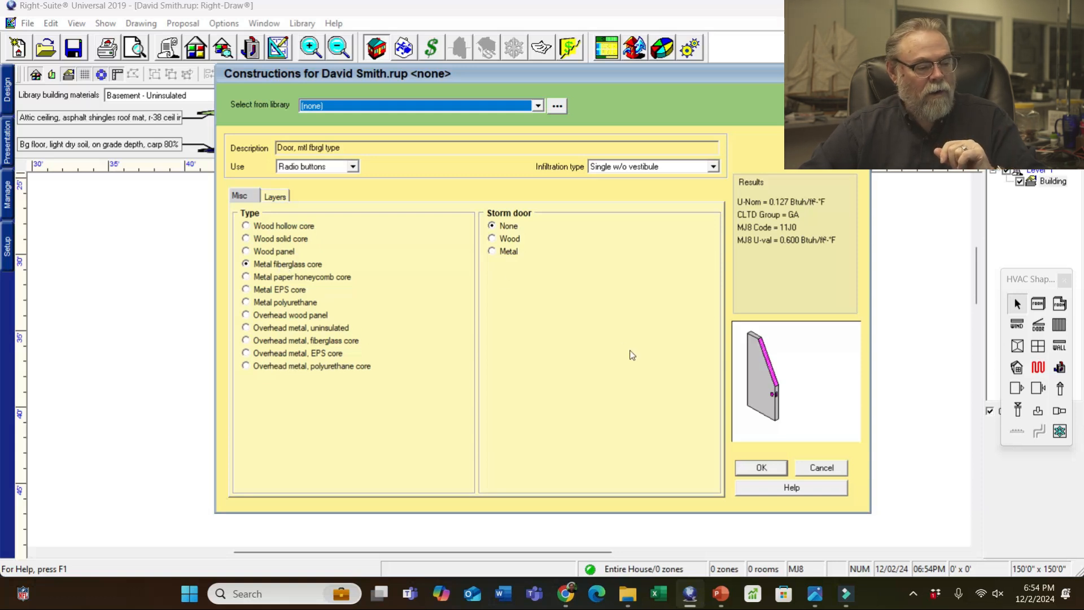
left_click(762, 467)
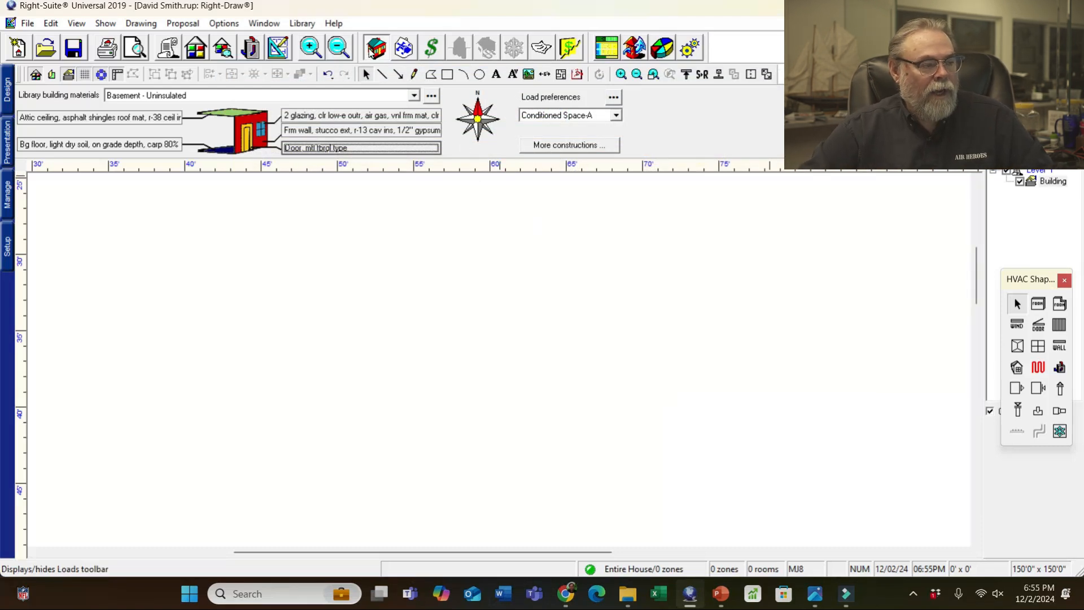
- Review the Loads Preferences duct defaults: vented-attic radial ducts, average sealing, R-4
left_click(371, 51)
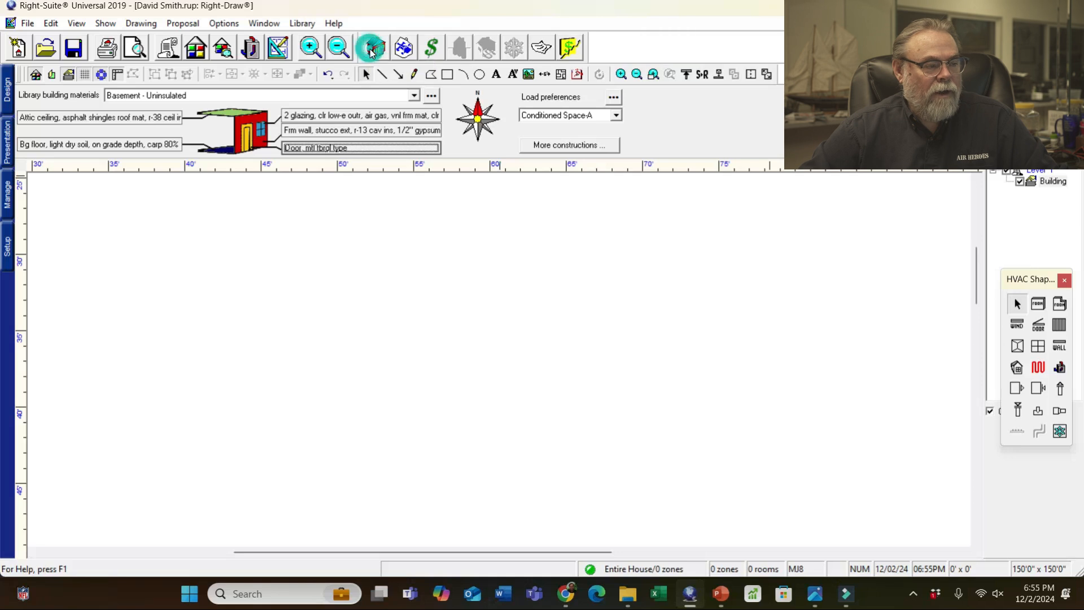
left_click(376, 49)
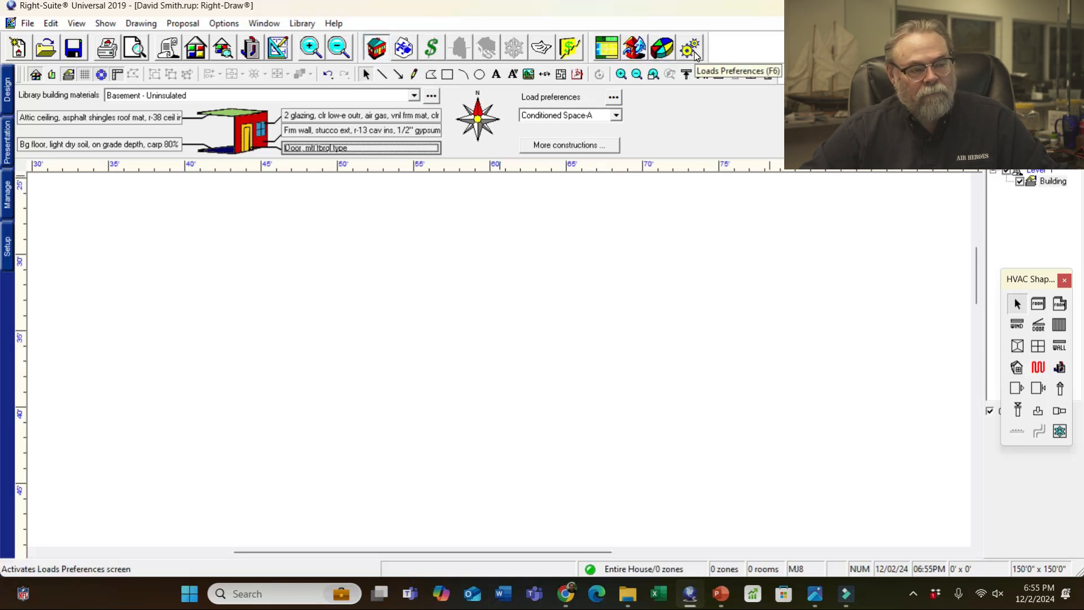
left_click(695, 54)
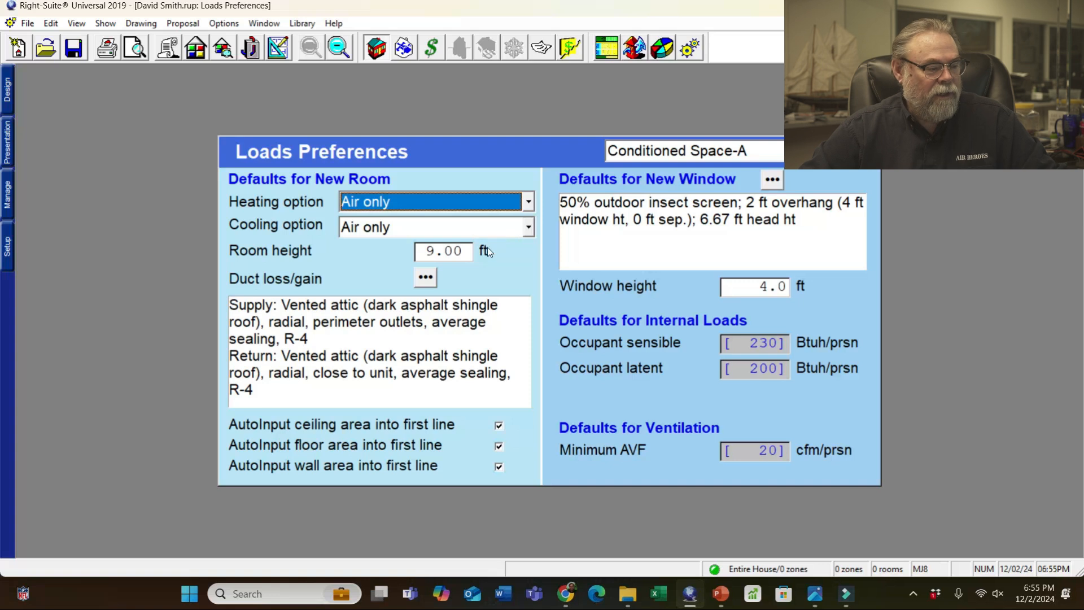
left_click(423, 276)
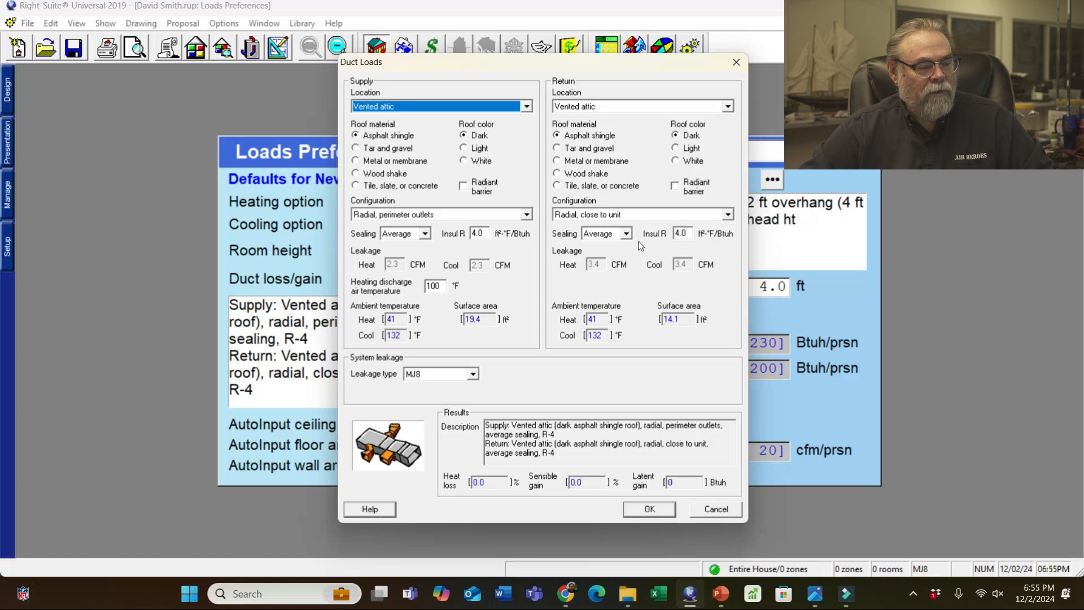
left_click(652, 510)
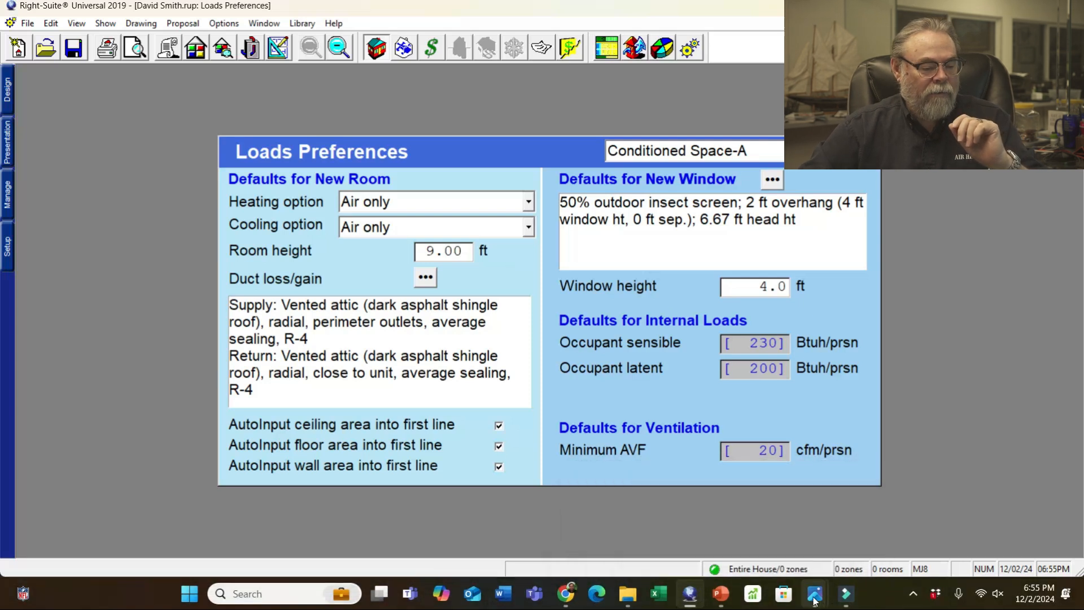
mouse_move(803, 595)
left_click(28, 527)
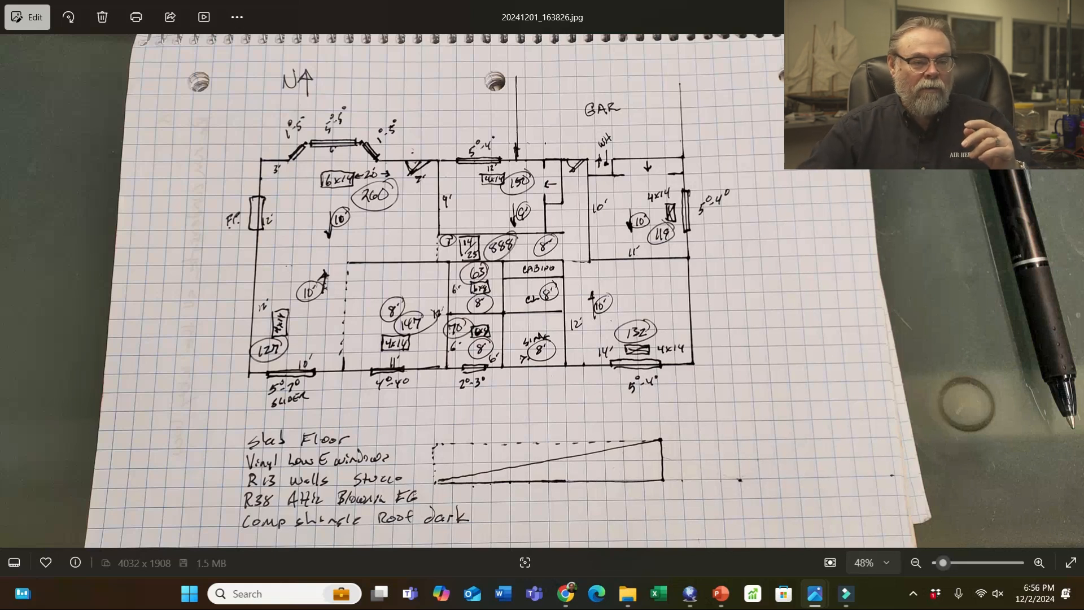
key("alt+Tab")
- Draw Room1, about 8'8" by 6'0", on the floor plan
left_click(278, 47)
left_click_drag(378, 261, 560, 366)
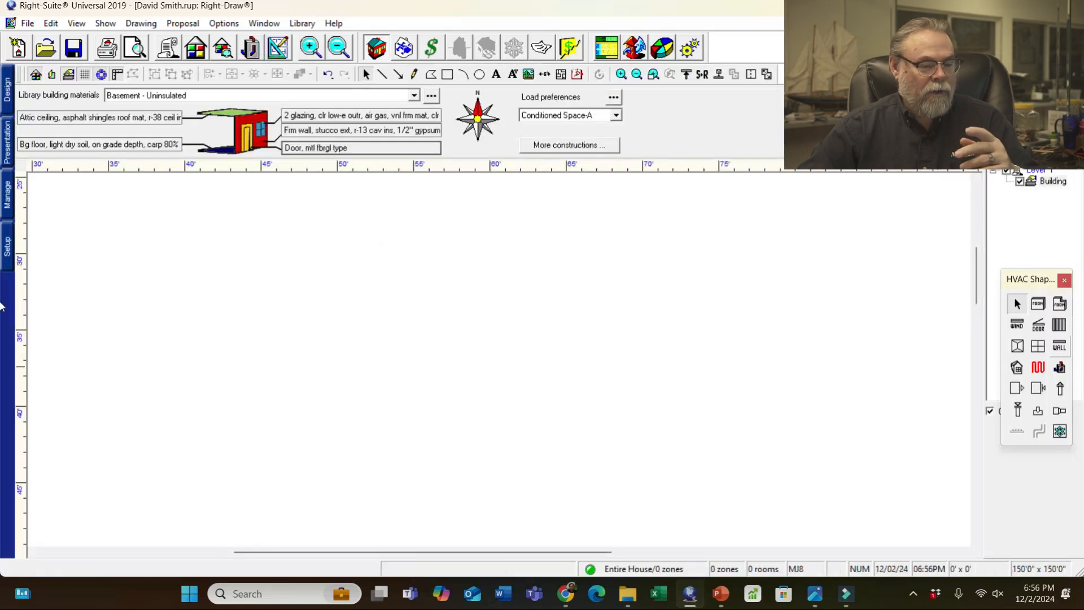
left_click(1038, 304)
left_click_drag(408, 284, 541, 378)
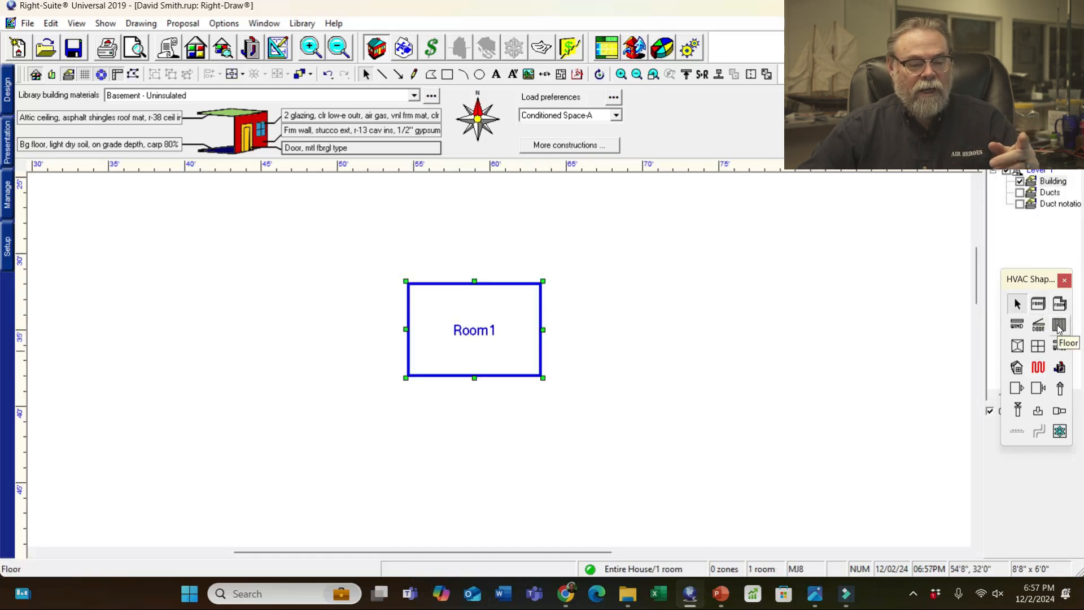
- Apply a shed ceiling shape over Room1
left_click(1017, 346)
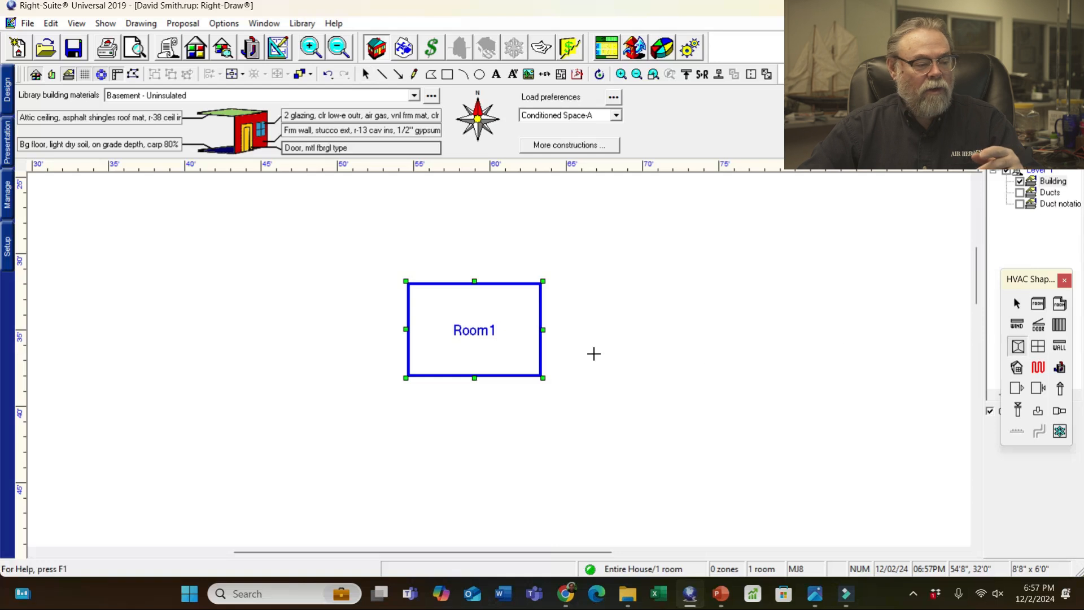
left_click_drag(408, 282, 541, 375)
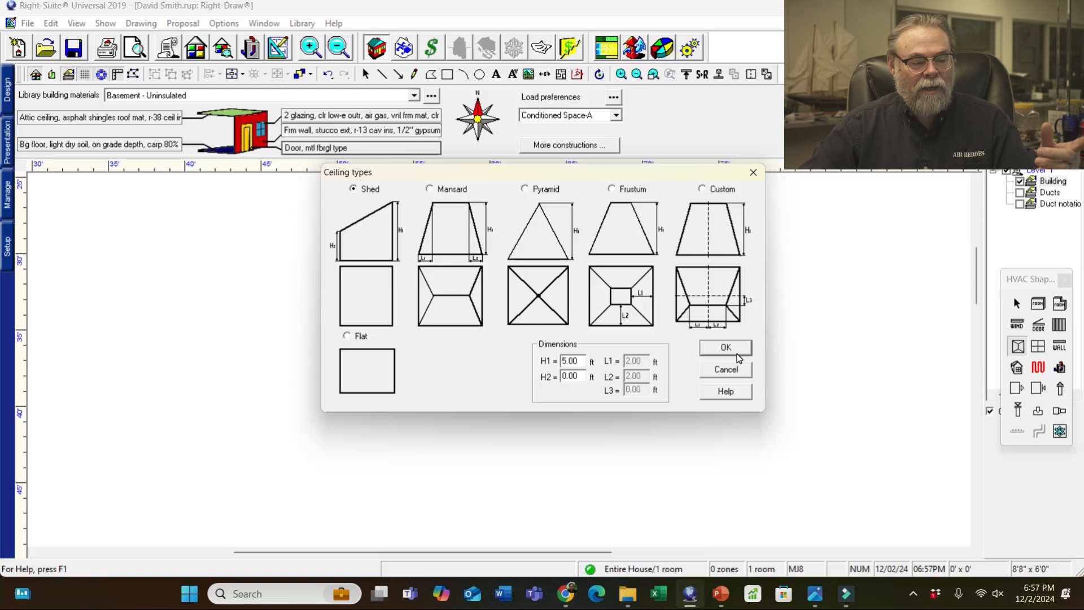
left_click(737, 357)
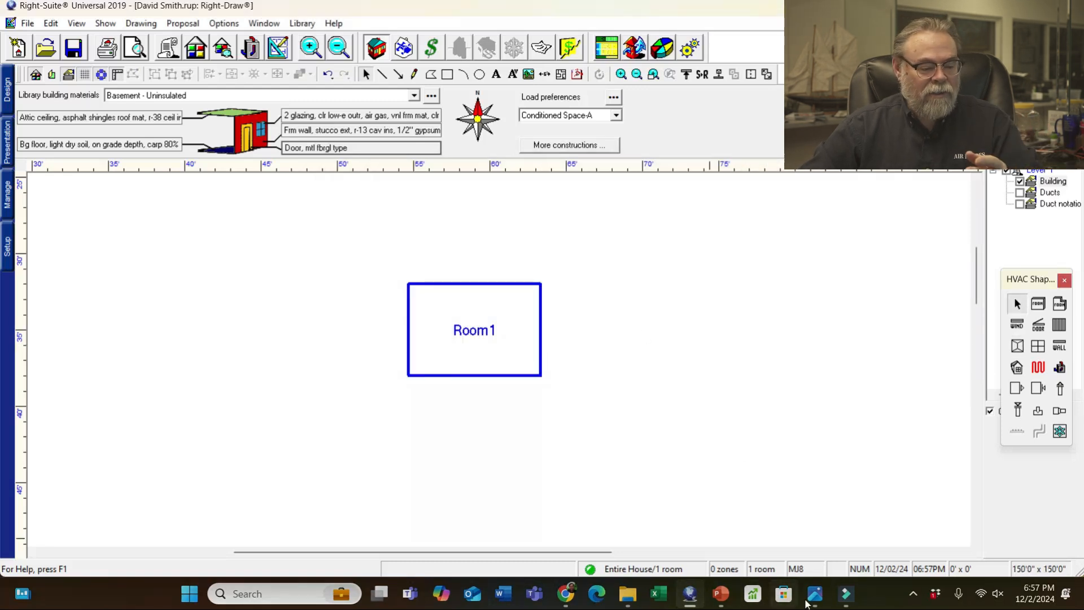
mouse_move(808, 602)
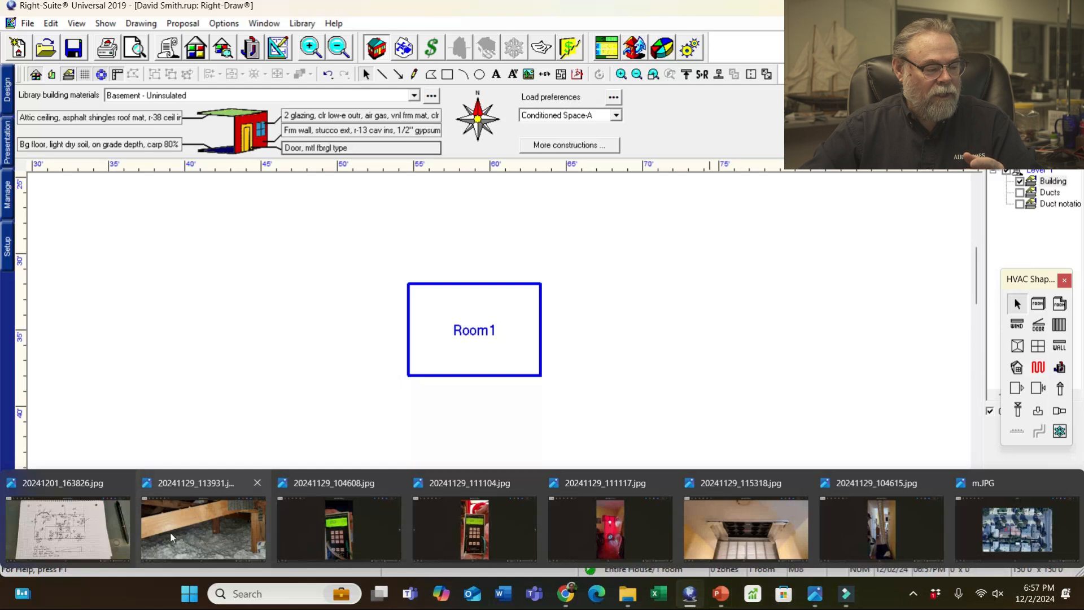
left_click(77, 519)
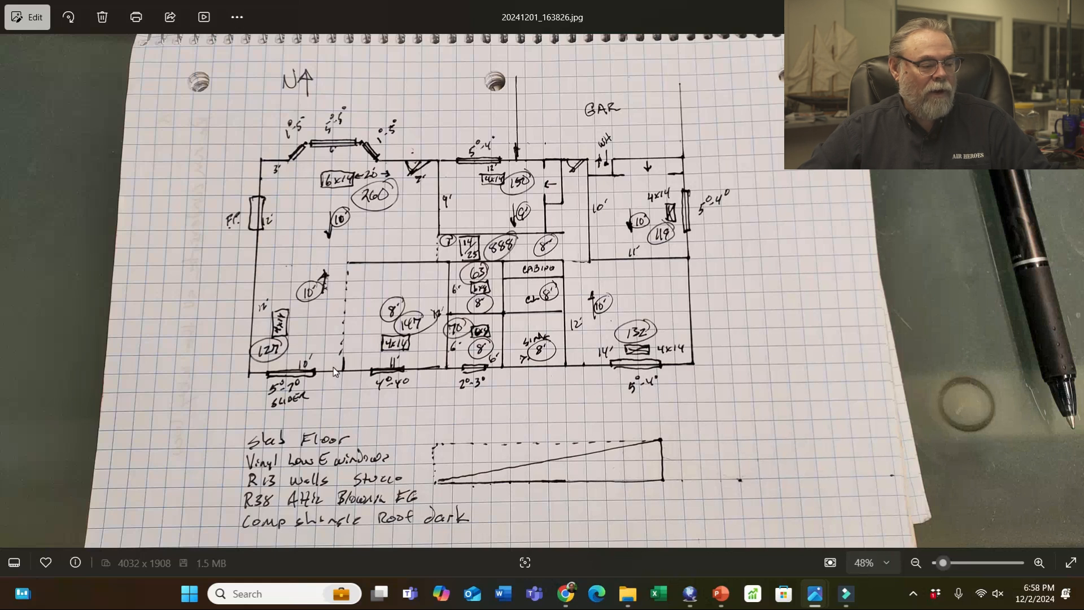
- Hide the sketch photo and stretch Room1 from its corner to 10'0" by 12'0"
left_click(1004, 12)
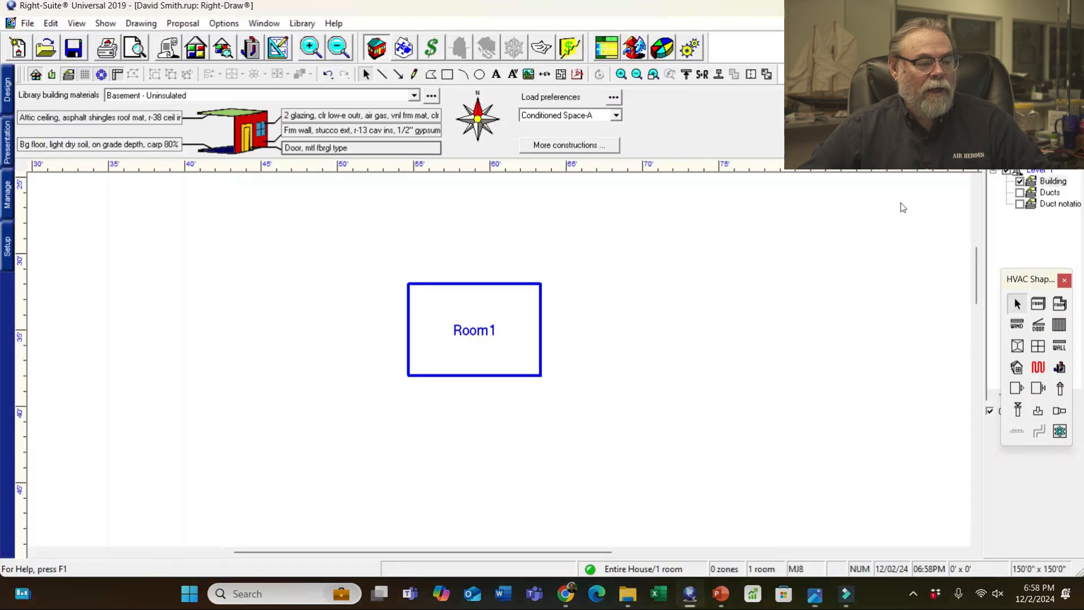
left_click(506, 348)
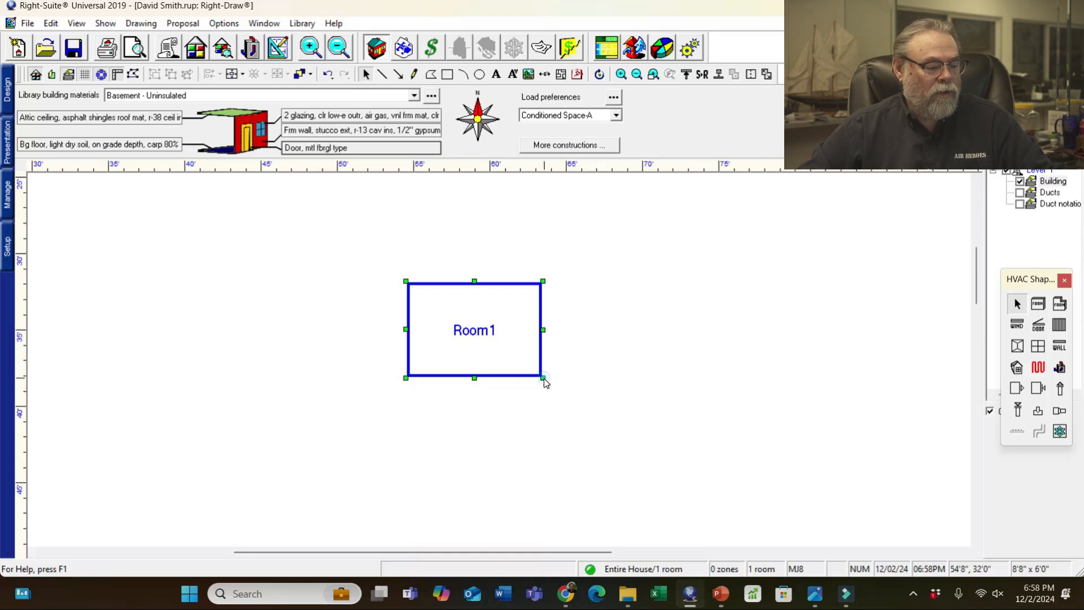
left_click_drag(545, 381, 564, 471)
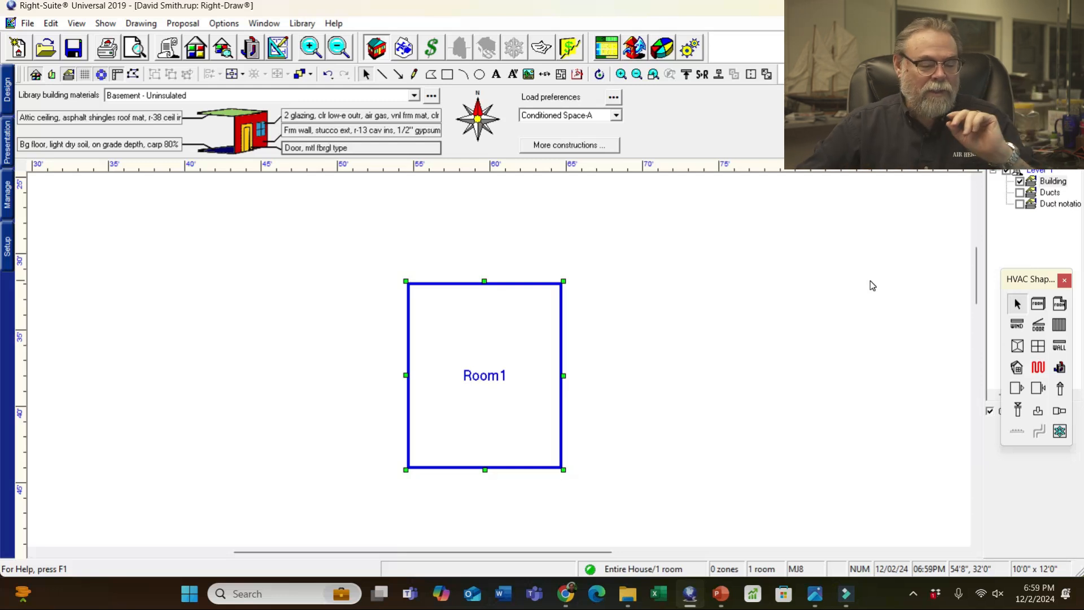
mouse_move(815, 594)
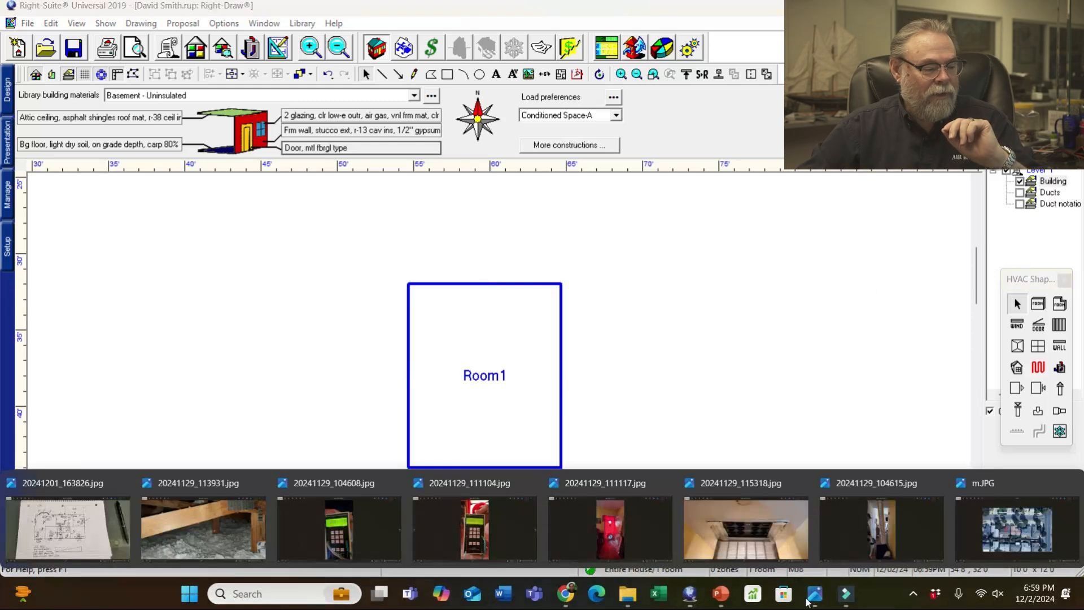
left_click(68, 528)
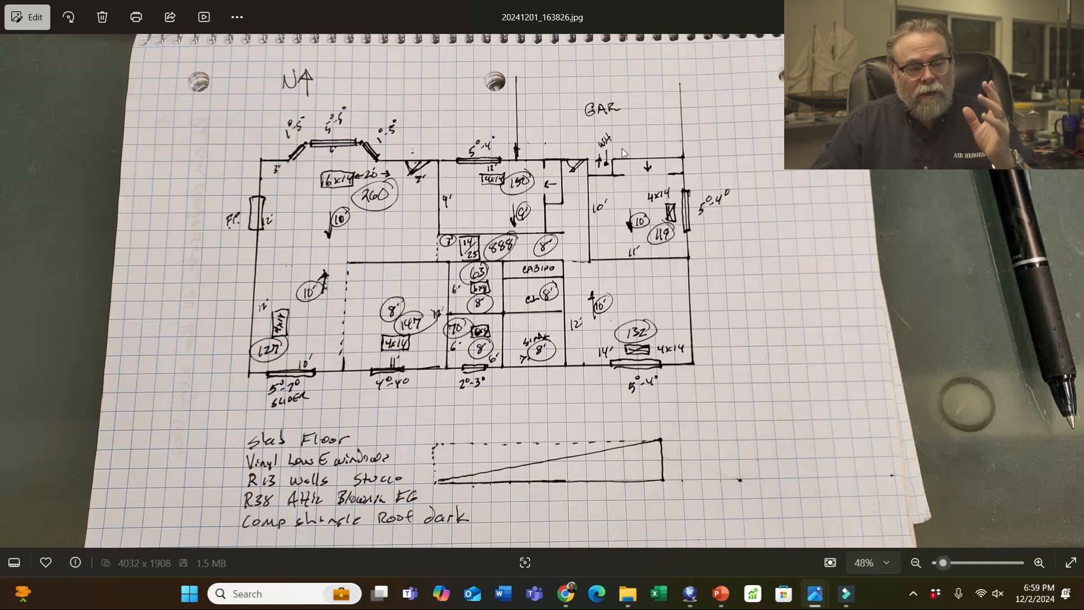
left_click(1004, 11)
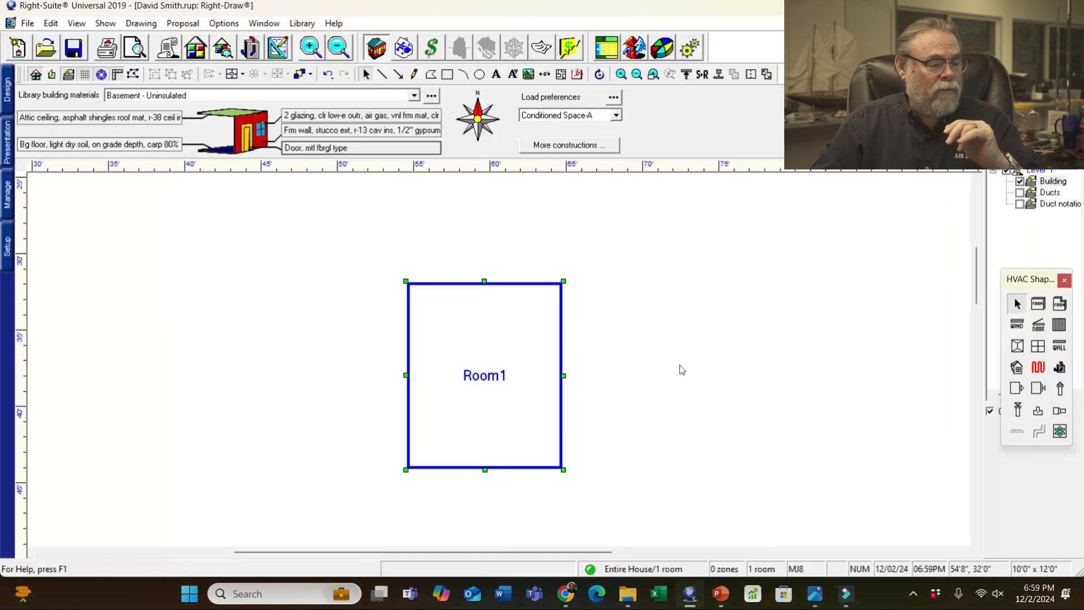
- Draw the 20'0" by 12'0" Room2 above Room1, starting at Room1's top-left corner
left_click_drag(974, 266, 975, 247)
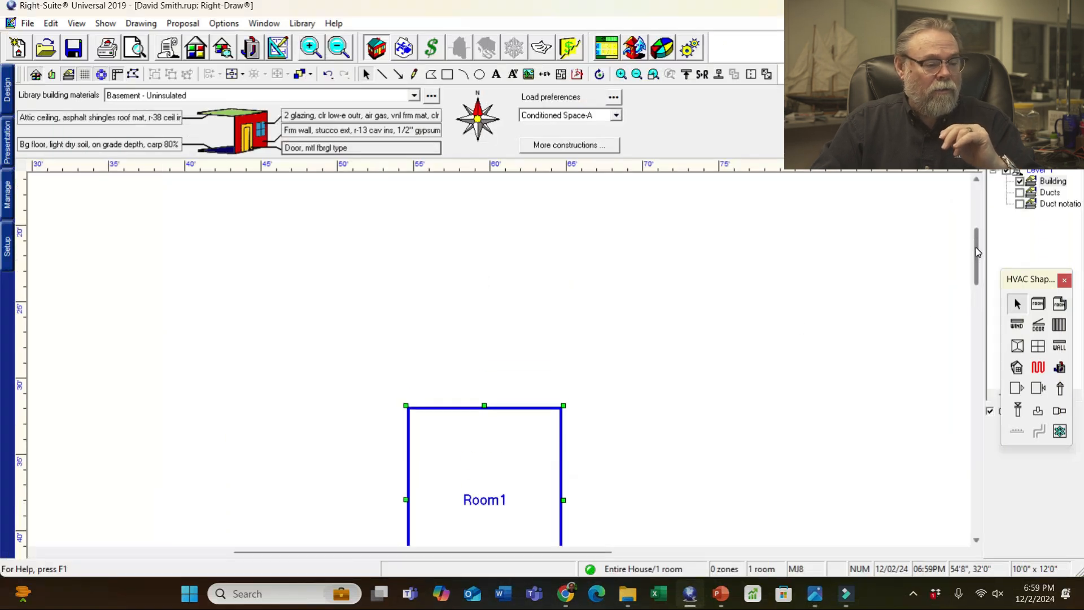
left_click(1038, 304)
left_click_drag(405, 406, 714, 231)
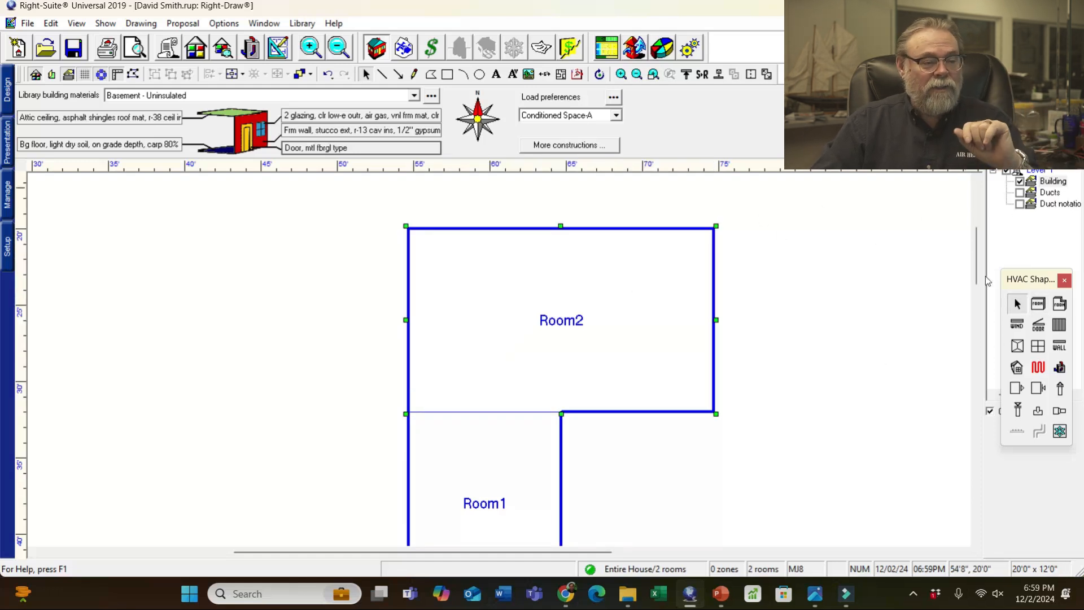
- Check the sketch, then draw the 11'8" by 12'0" Room3 to the right of Room2
left_click(815, 595)
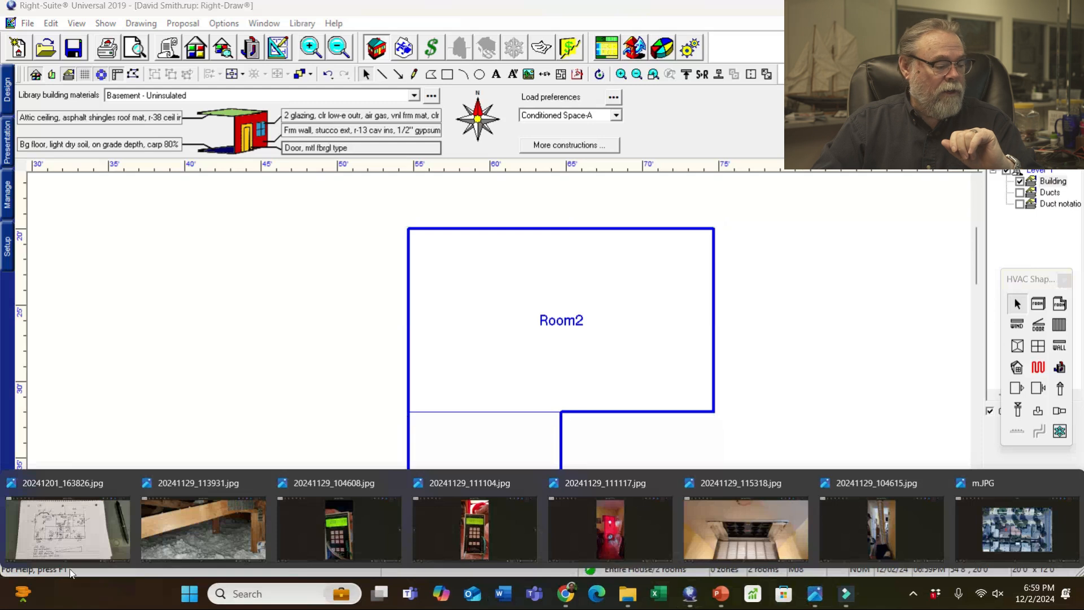
left_click(68, 528)
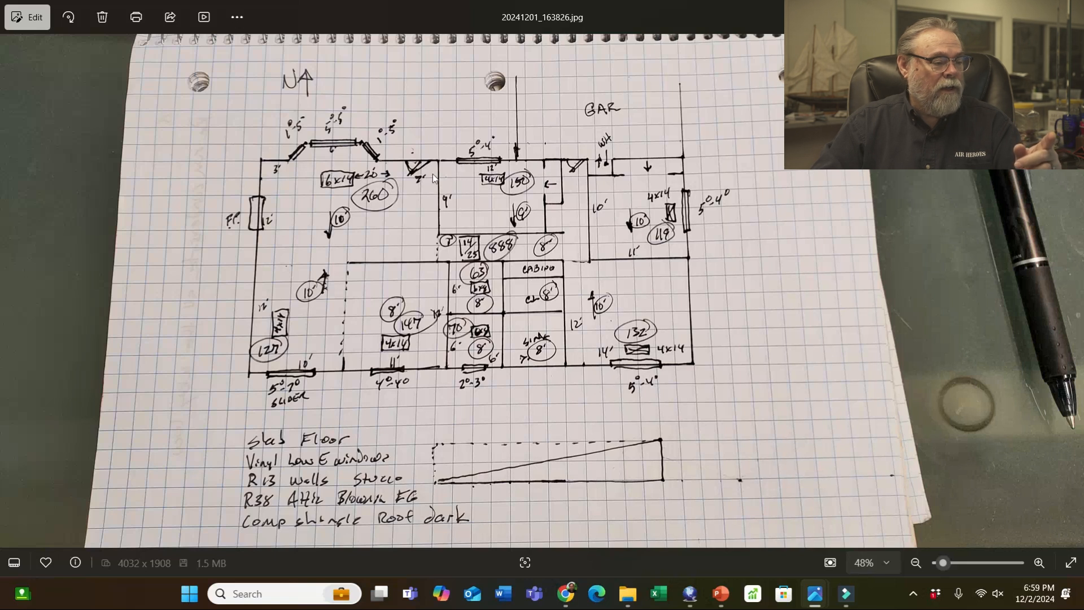
left_click(1003, 12)
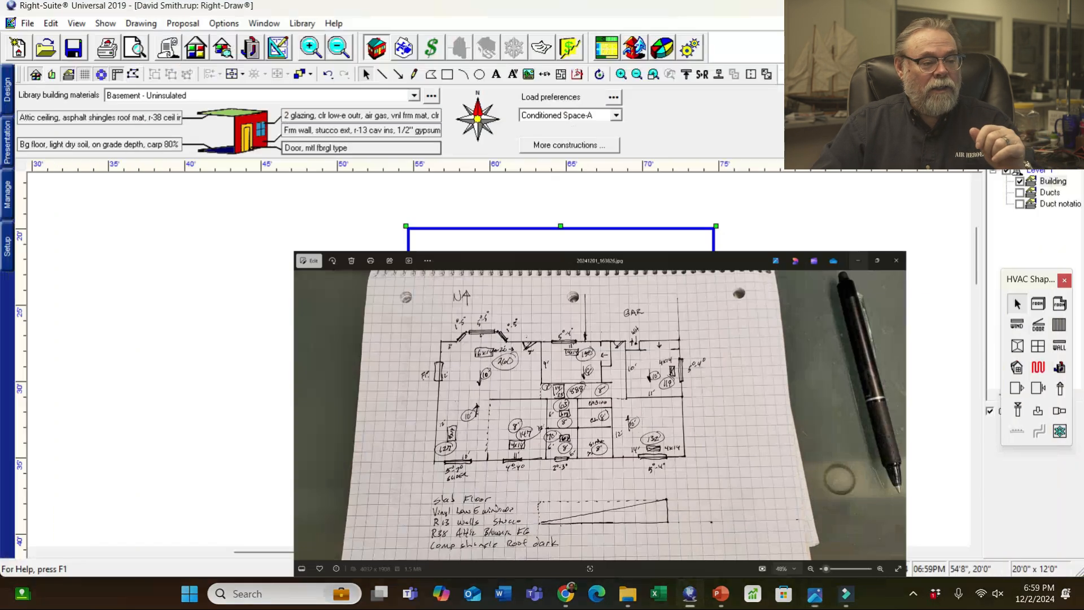
left_click(1039, 304)
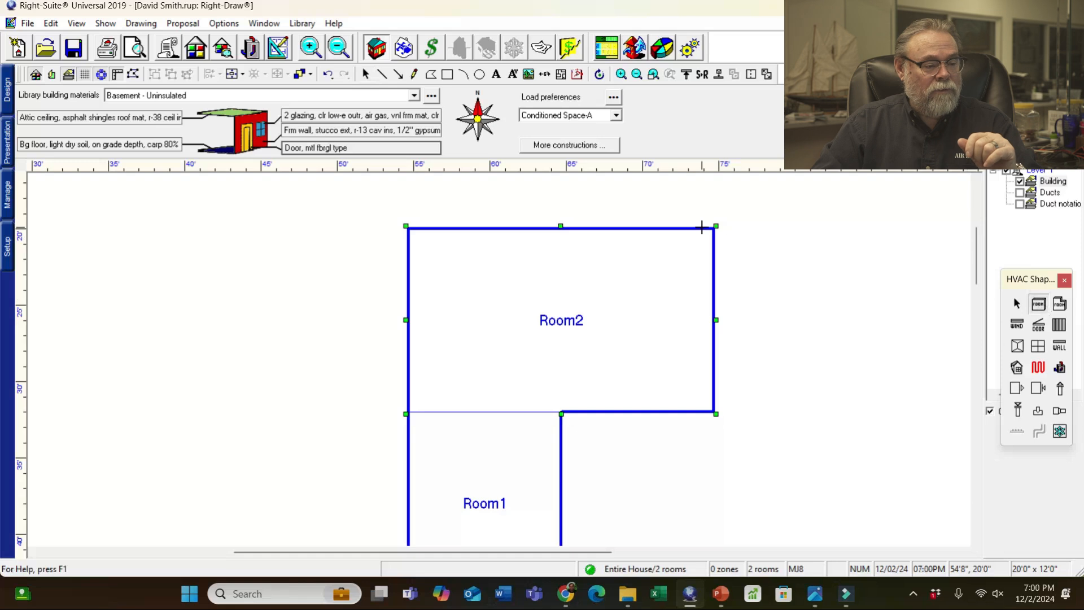
left_click_drag(716, 226, 889, 412)
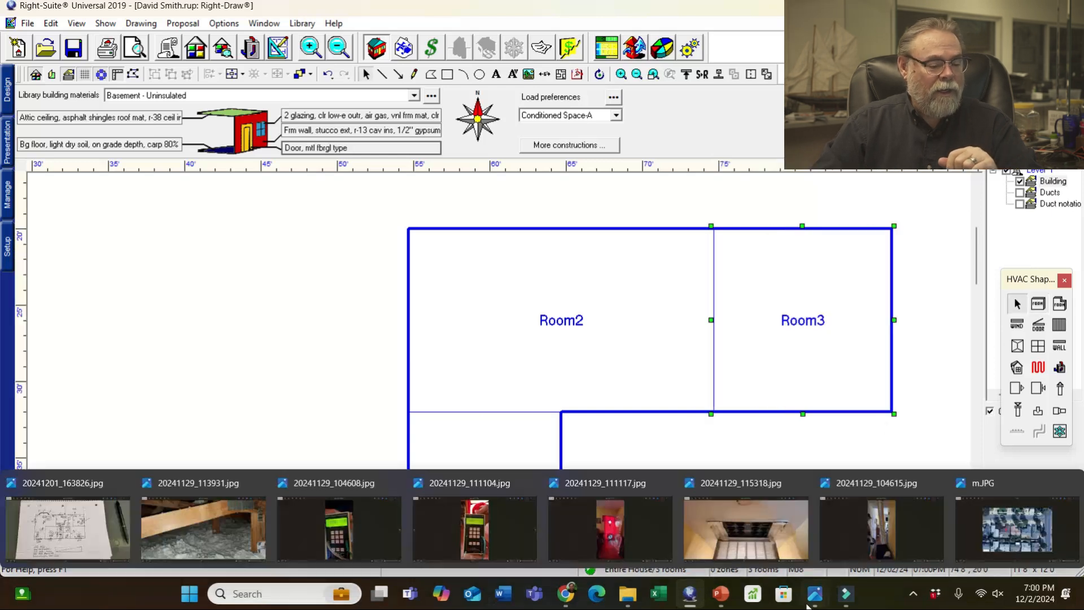
- Raise Room3's bottom edge so it measures 12'0" by 9'0", checking against the sketch photo
mouse_move(808, 601)
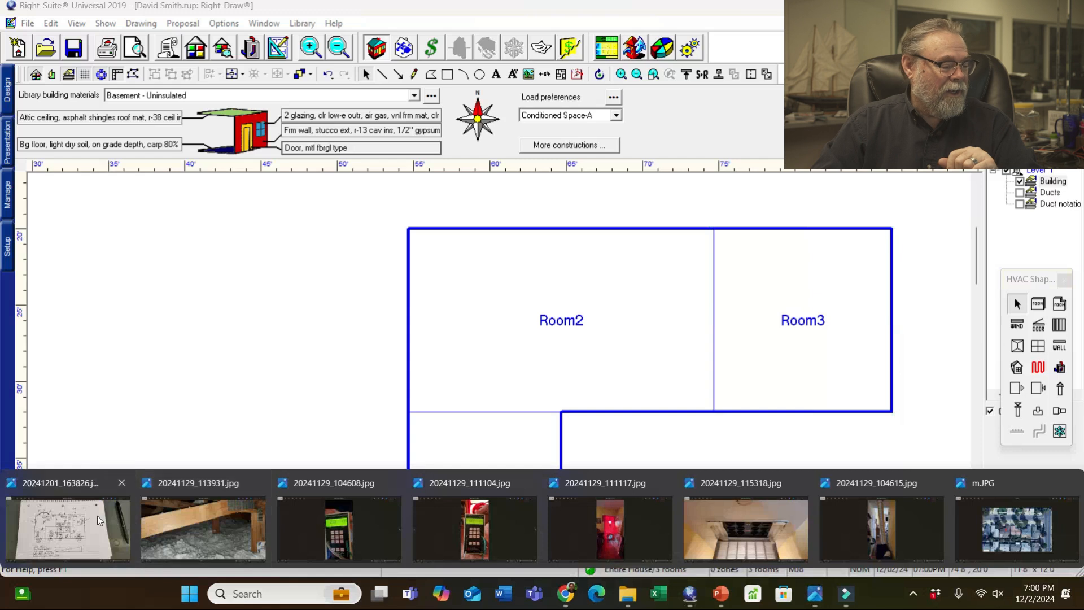
left_click(98, 516)
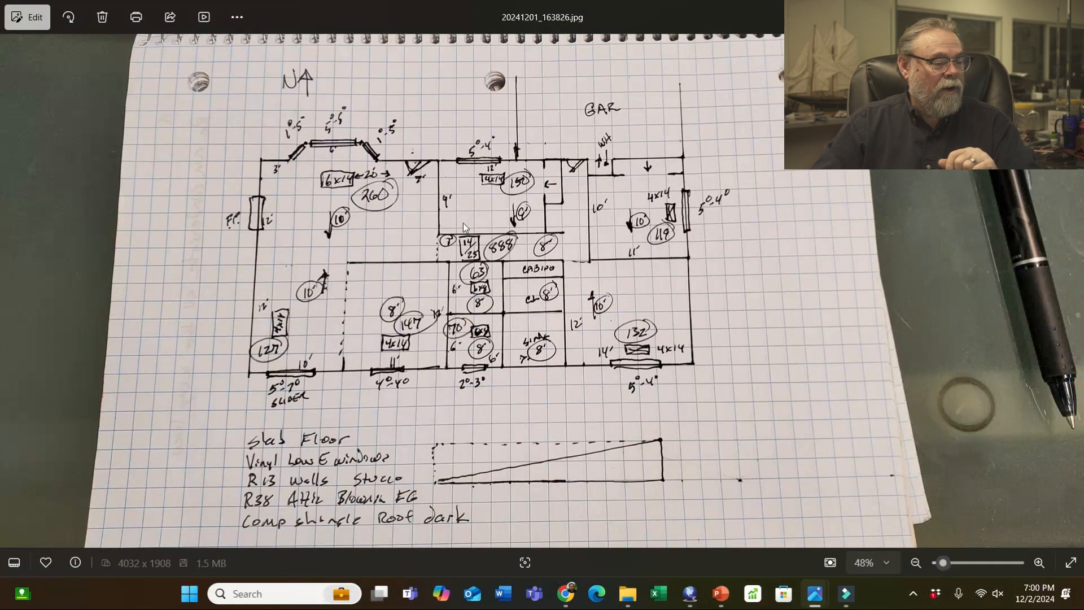
mouse_move(815, 601)
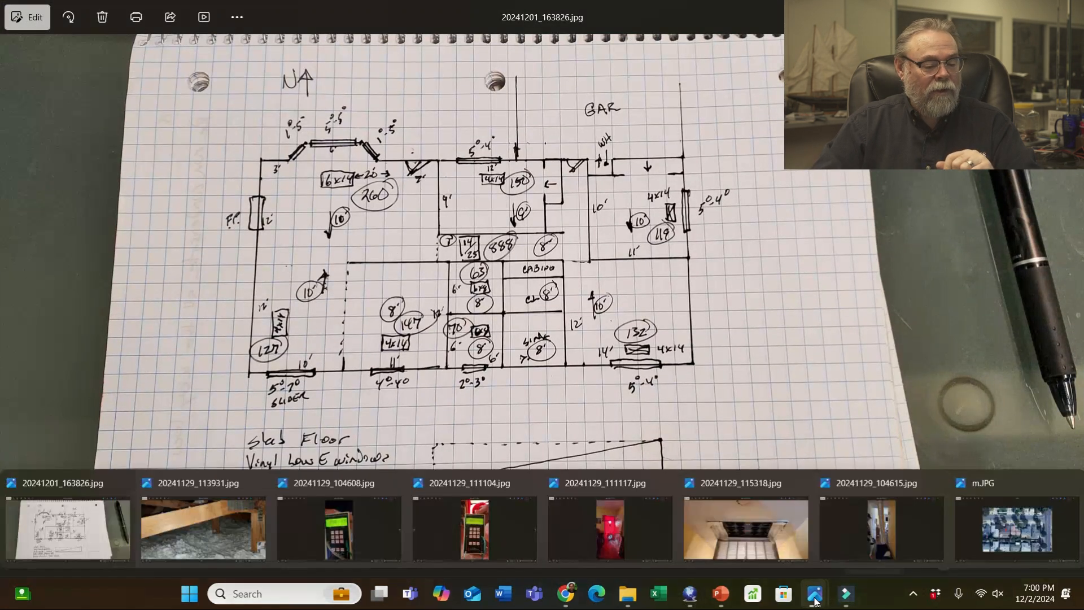
left_click(690, 593)
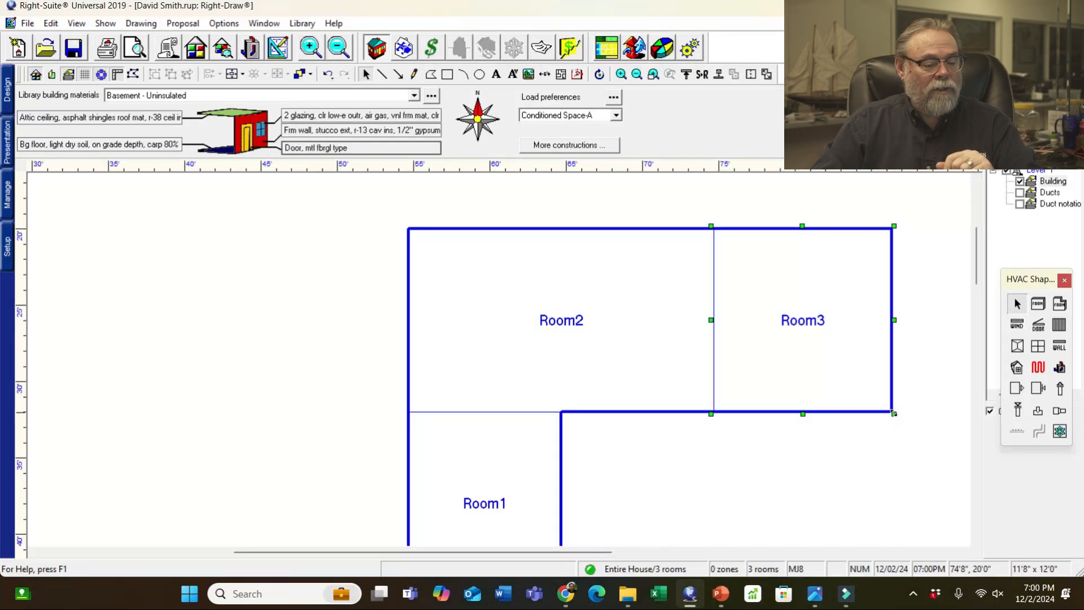
left_click_drag(894, 412, 897, 366)
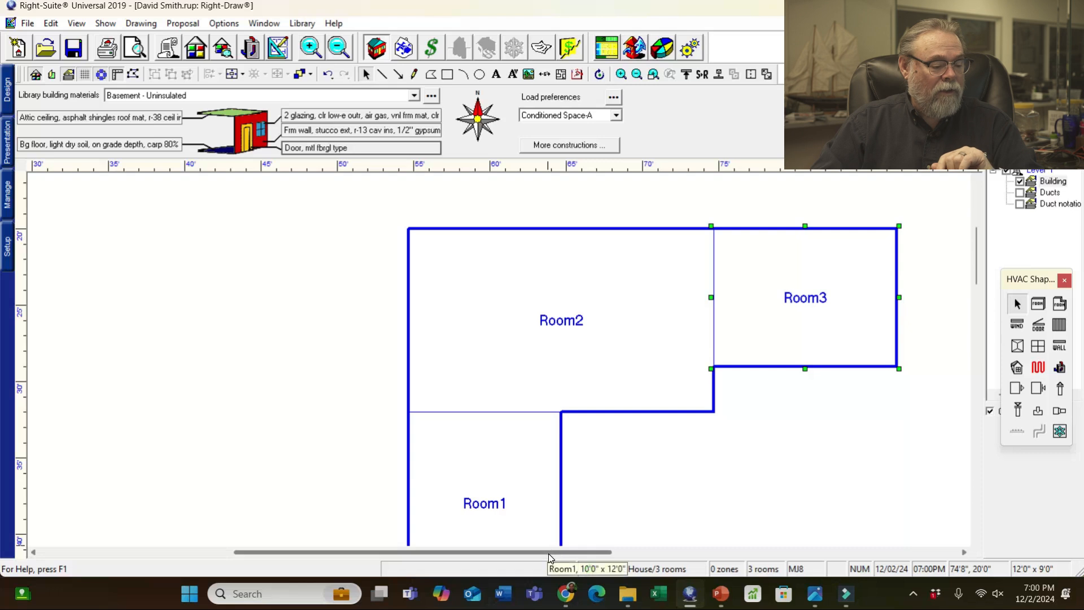
left_click_drag(548, 552, 629, 565)
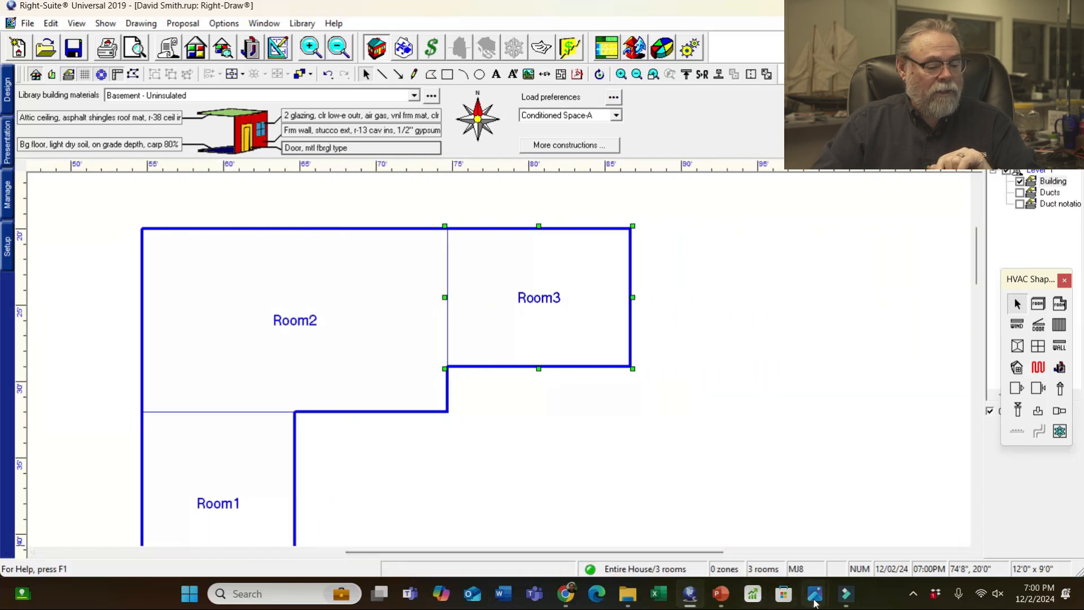
mouse_move(815, 594)
left_click(85, 526)
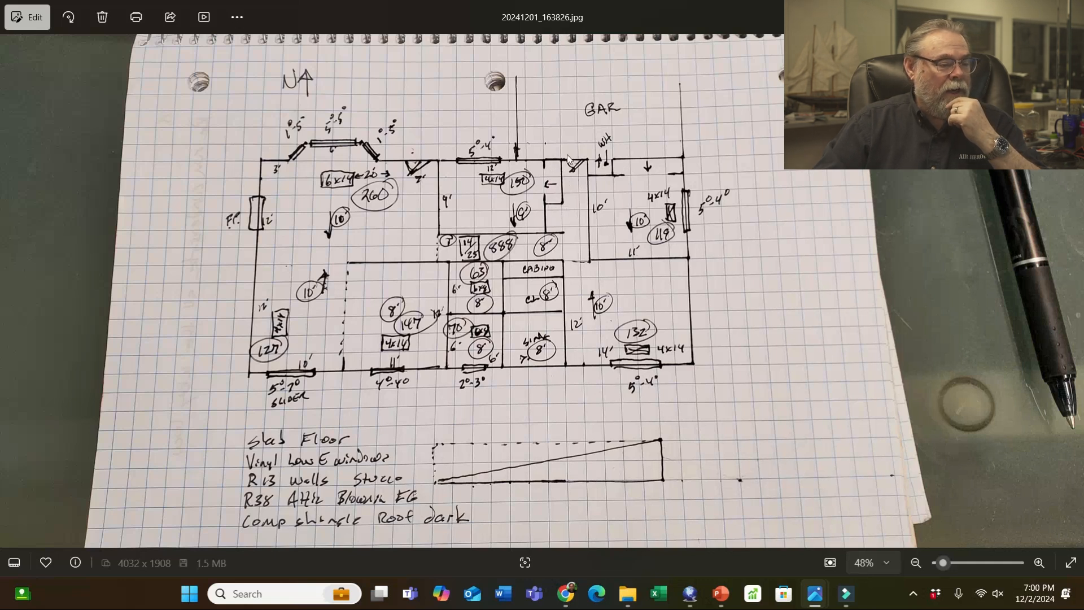
- Draw Room4 off Room3's top-right corner and narrow it to 2'0" by 5'0"
key("alt+Tab")
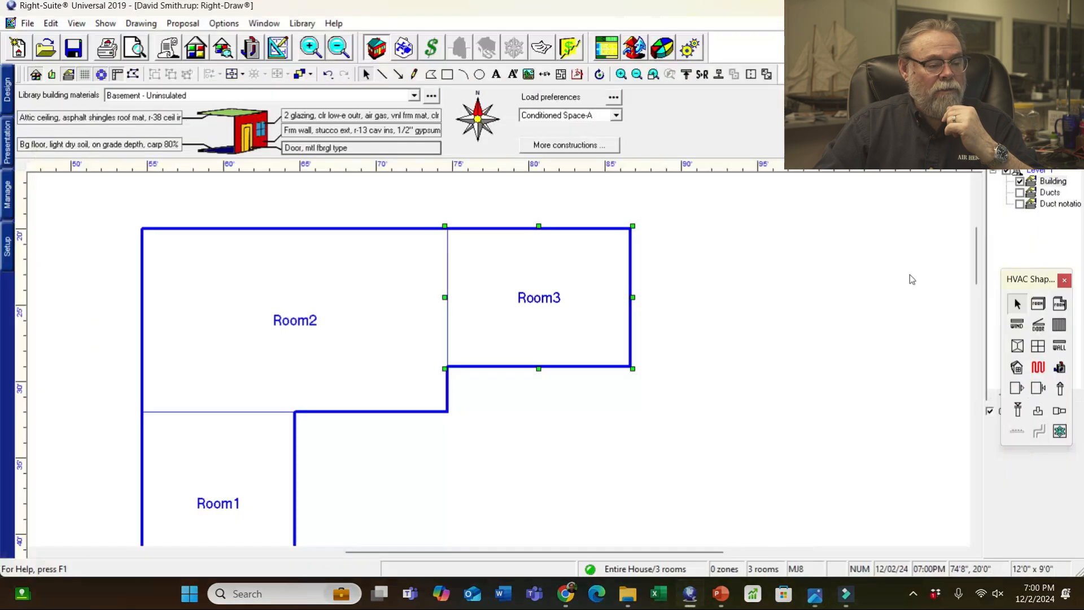
left_click(1042, 304)
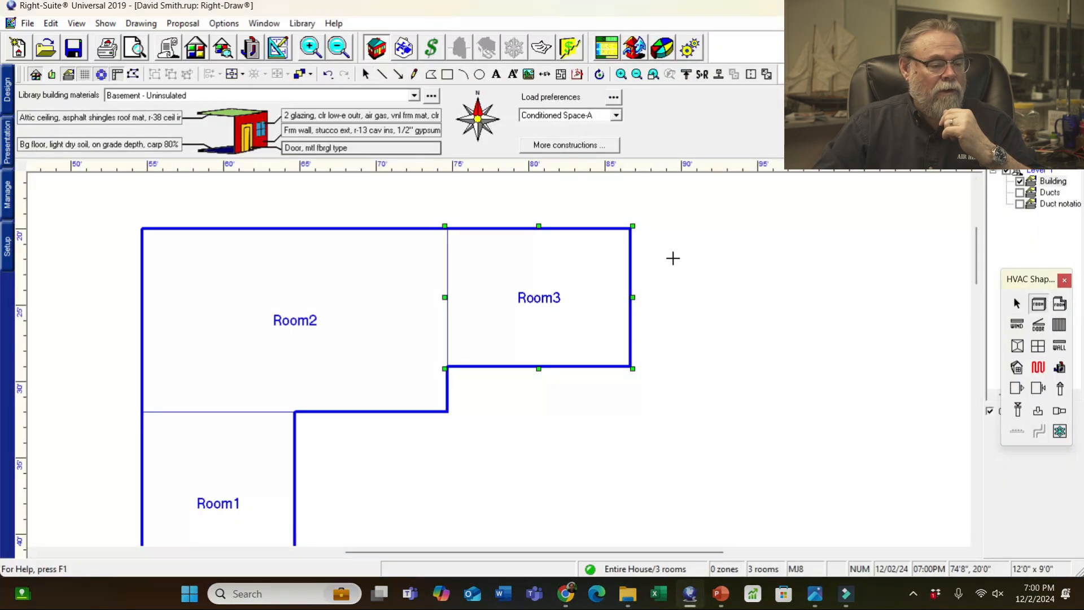
left_click_drag(634, 227, 668, 308)
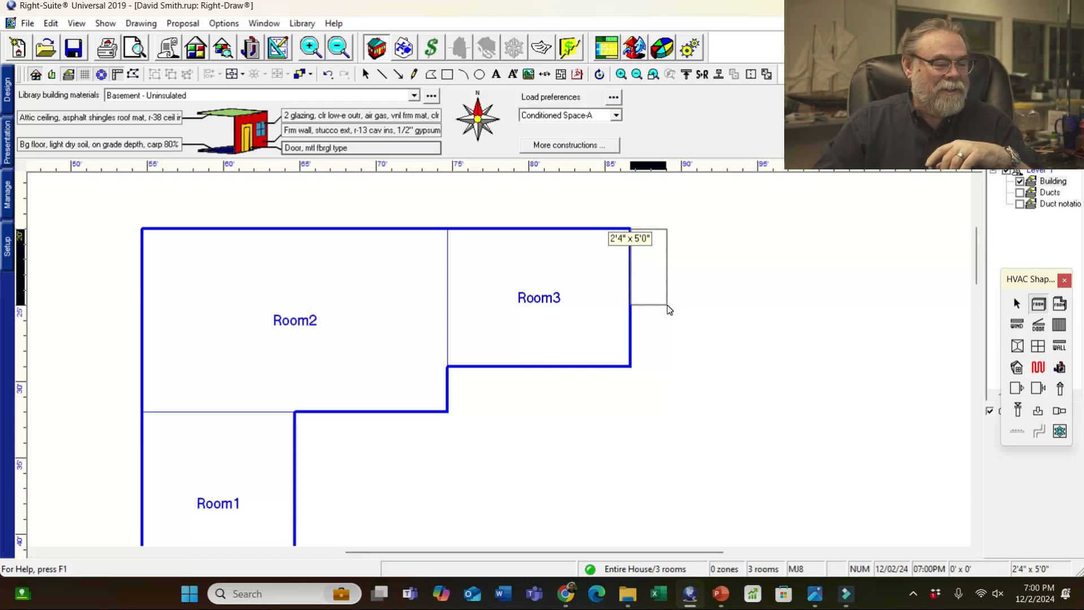
mouse_move(668, 309)
left_mouse_down()
mouse_move(650, 310)
mouse_move(661, 309)
left_mouse_up()
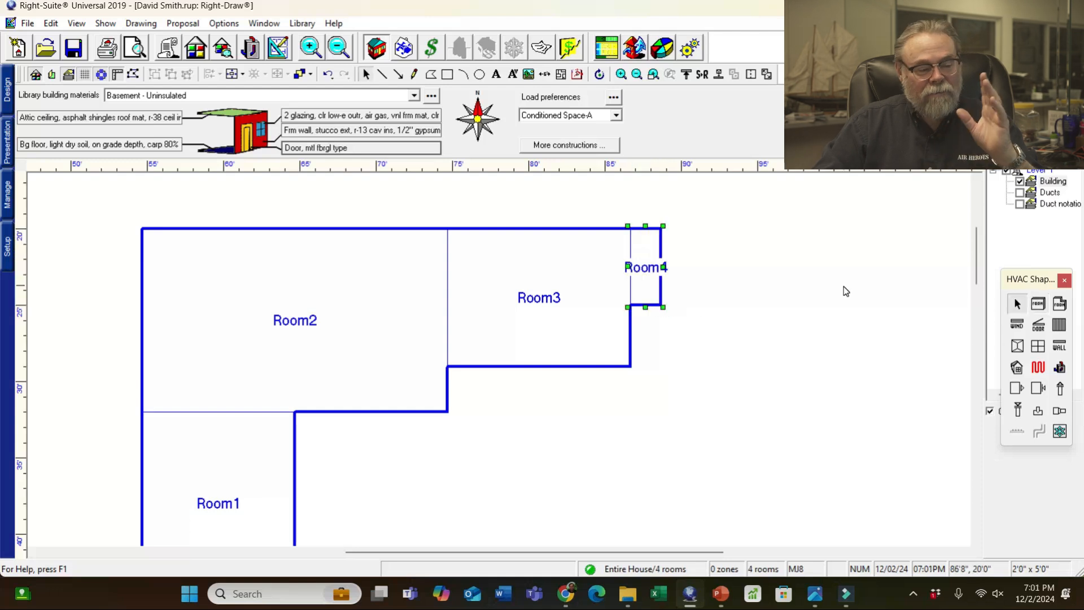
mouse_move(808, 598)
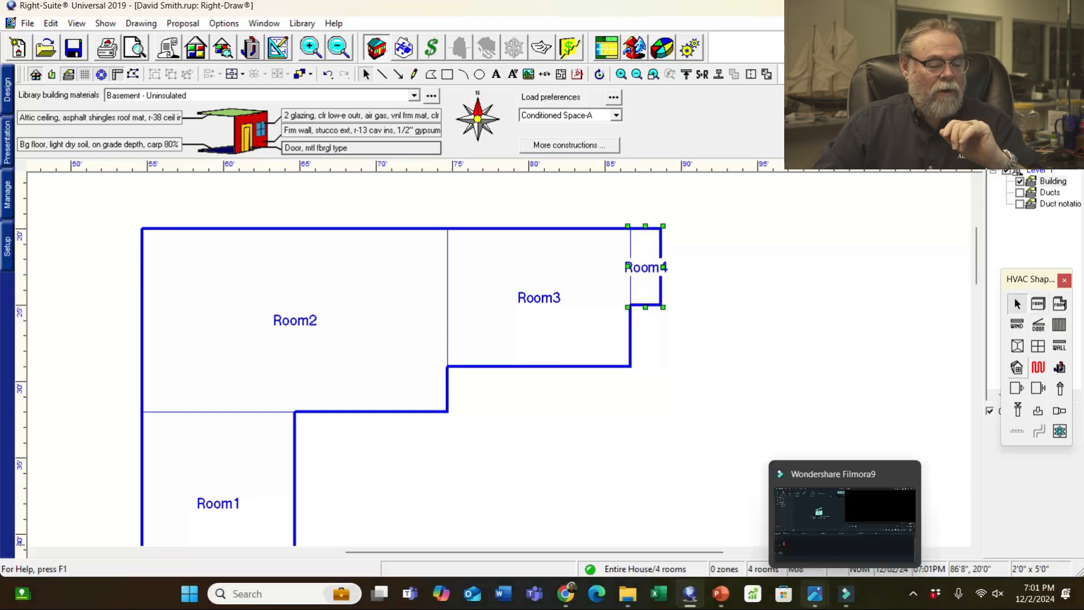
left_click(36, 534)
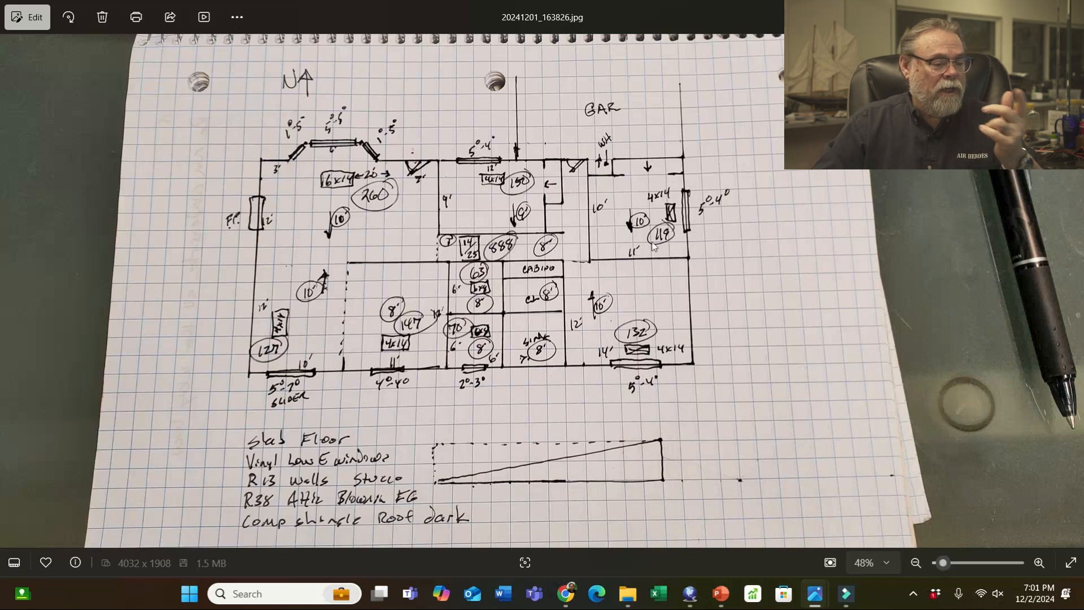
- Draw the 3'0" by 12'0" Room5 down from Room4's top-right corner, then view the sketch
key("alt+Tab")
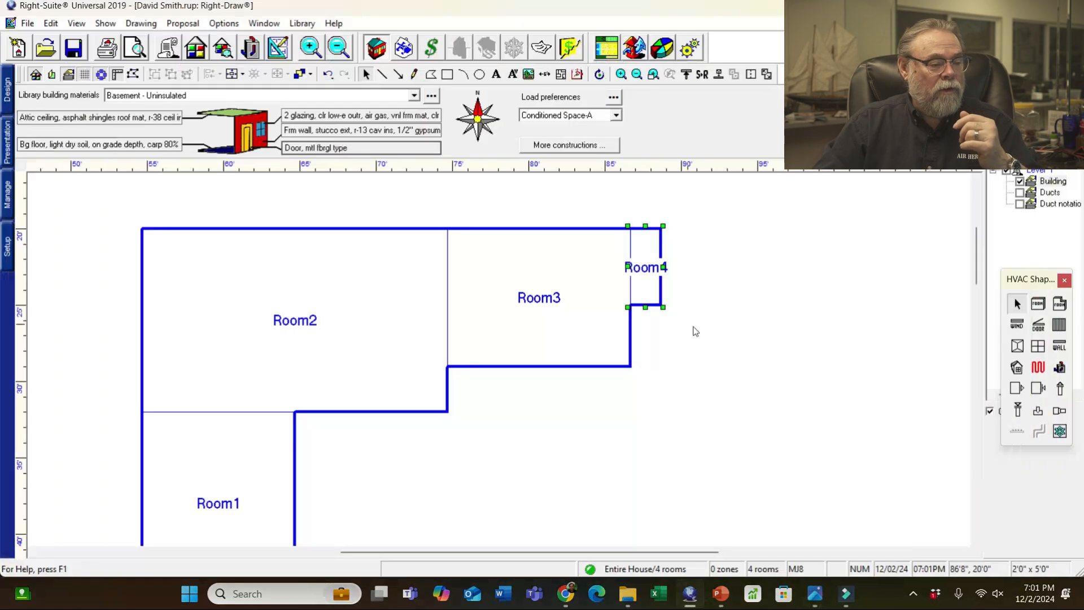
left_click(1040, 306)
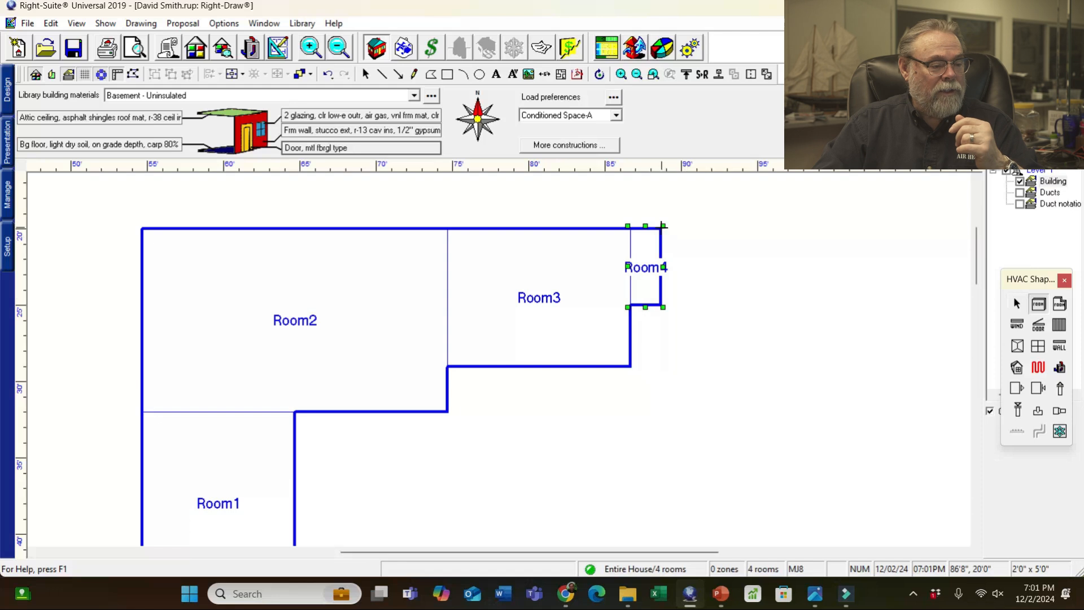
left_click_drag(661, 229, 709, 416)
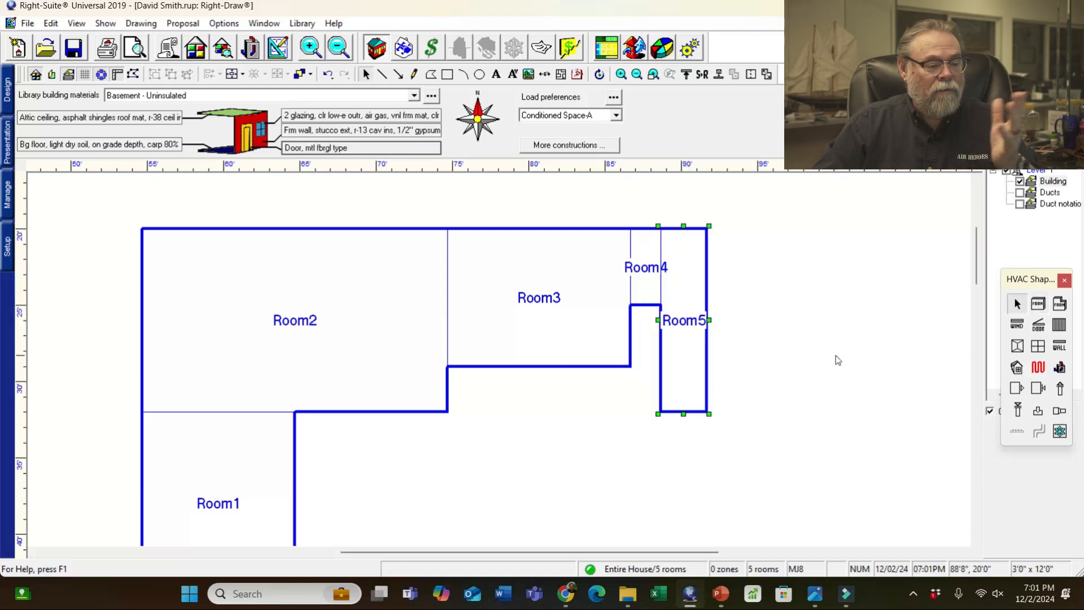
left_click(1016, 305)
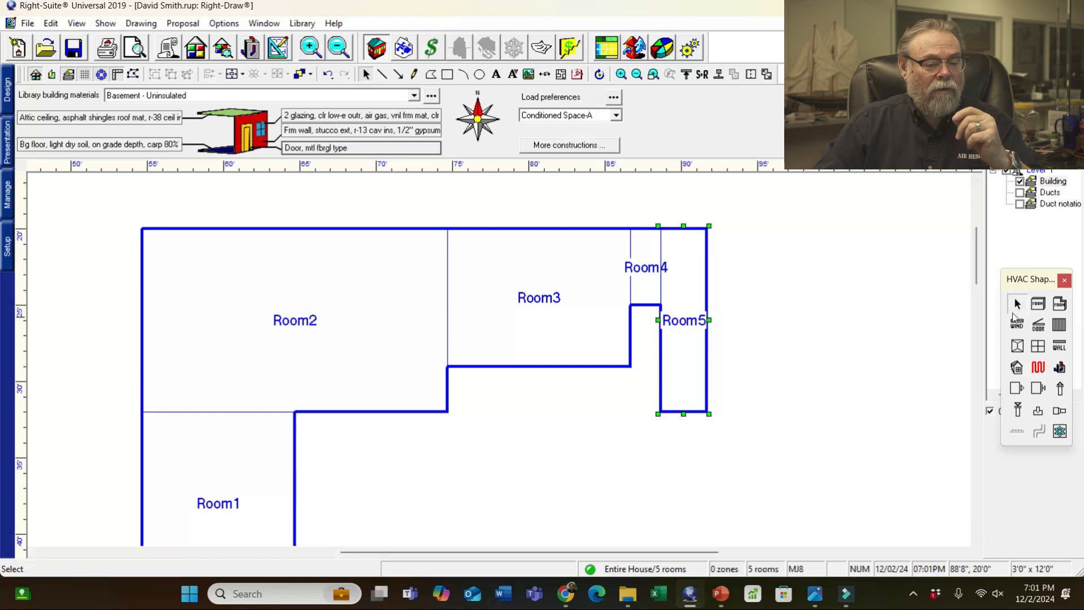
mouse_move(810, 597)
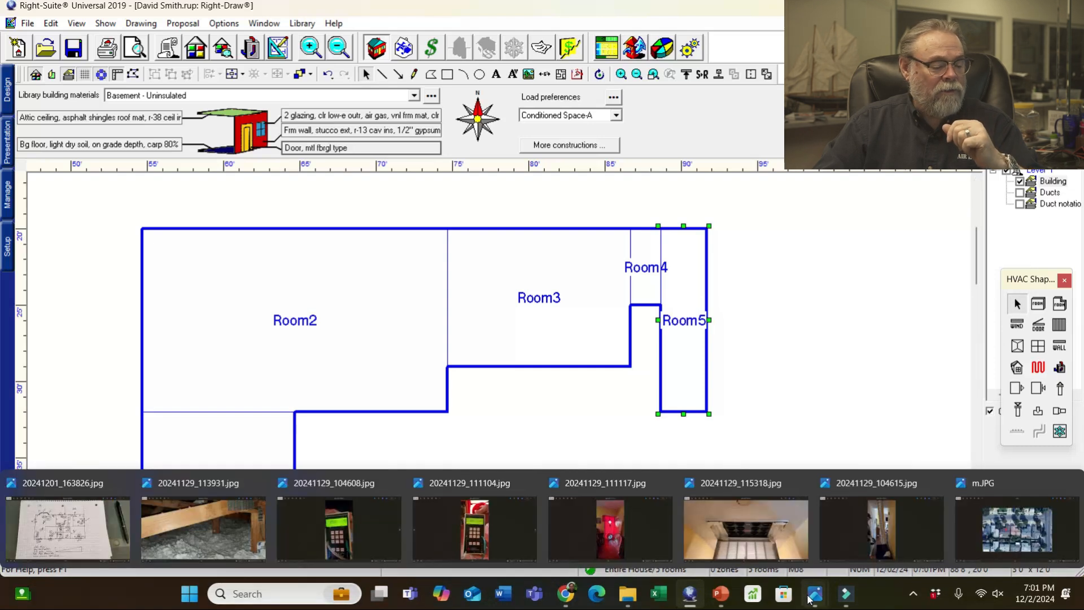
left_click(66, 531)
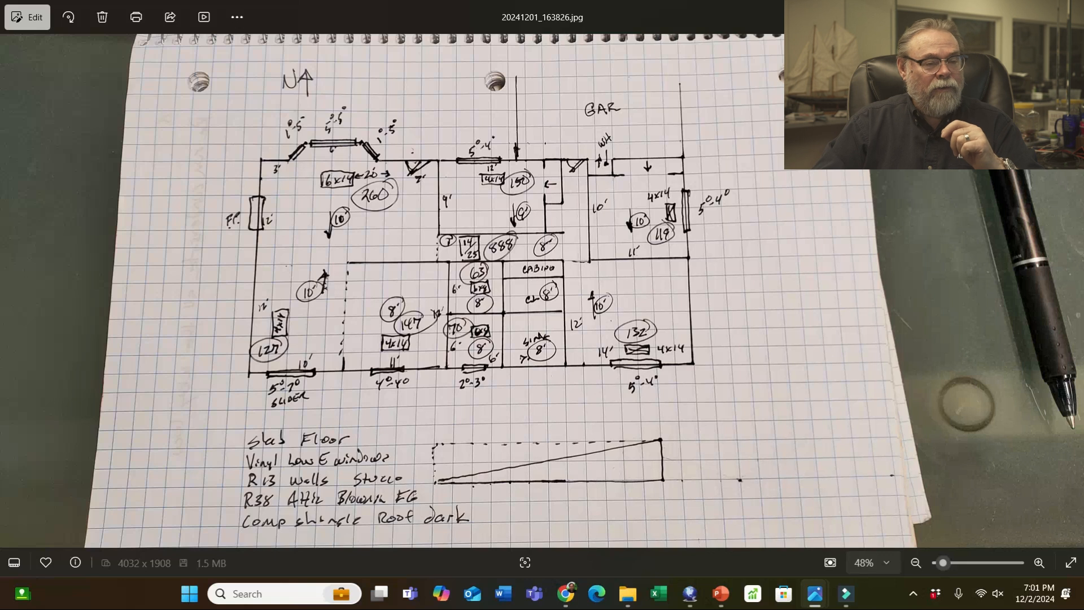
- Draw the 3'0" by 2'0" Room6 off Room5's top-right corner and recheck the sketch
left_click(1002, 12)
left_click(1037, 303)
left_click_drag(707, 227, 755, 261)
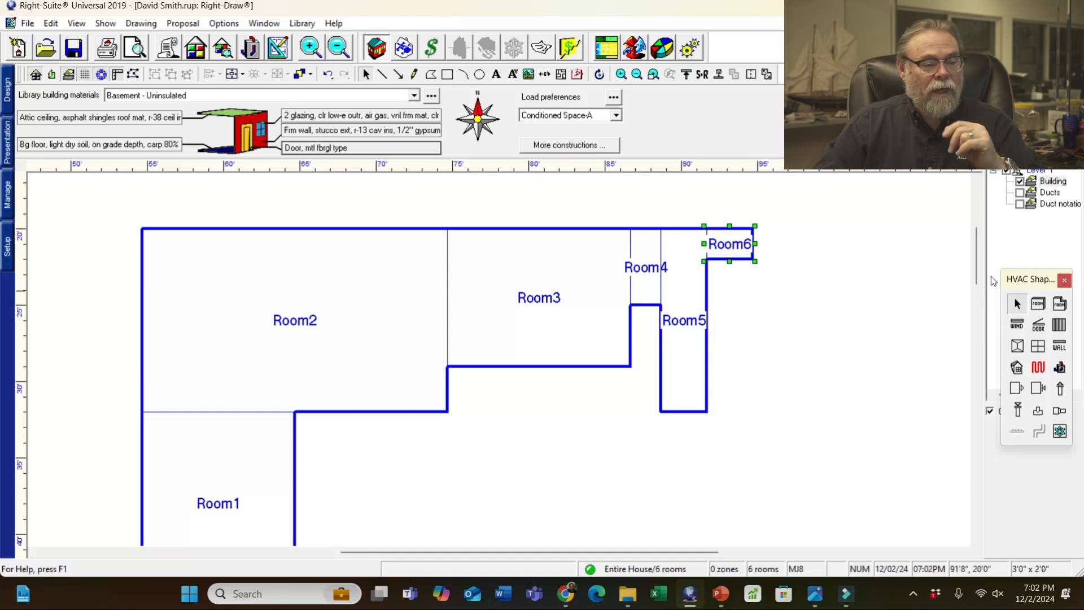
mouse_move(815, 593)
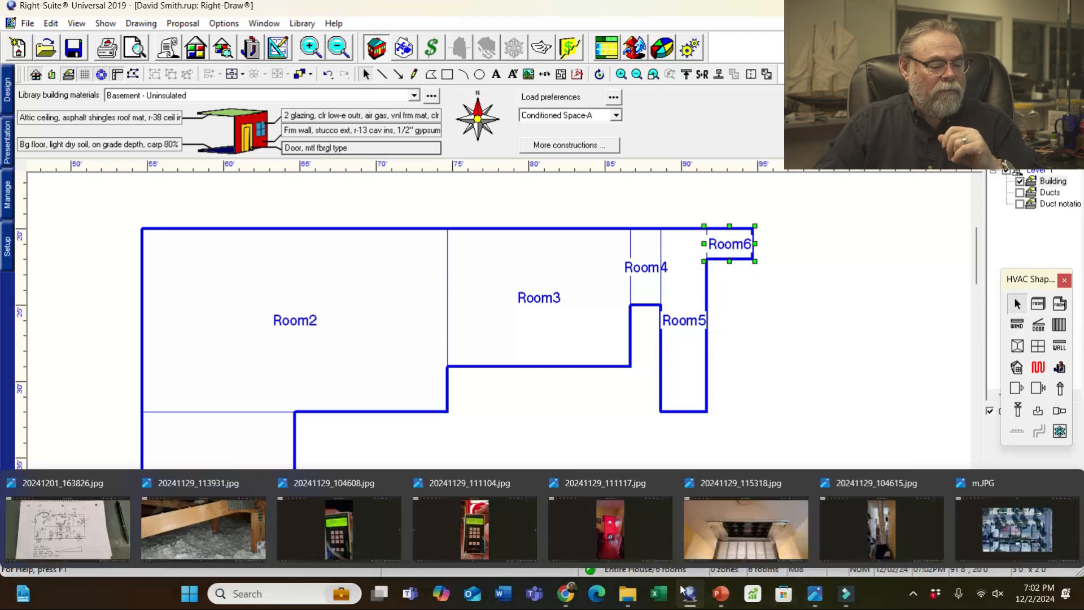
left_click(72, 534)
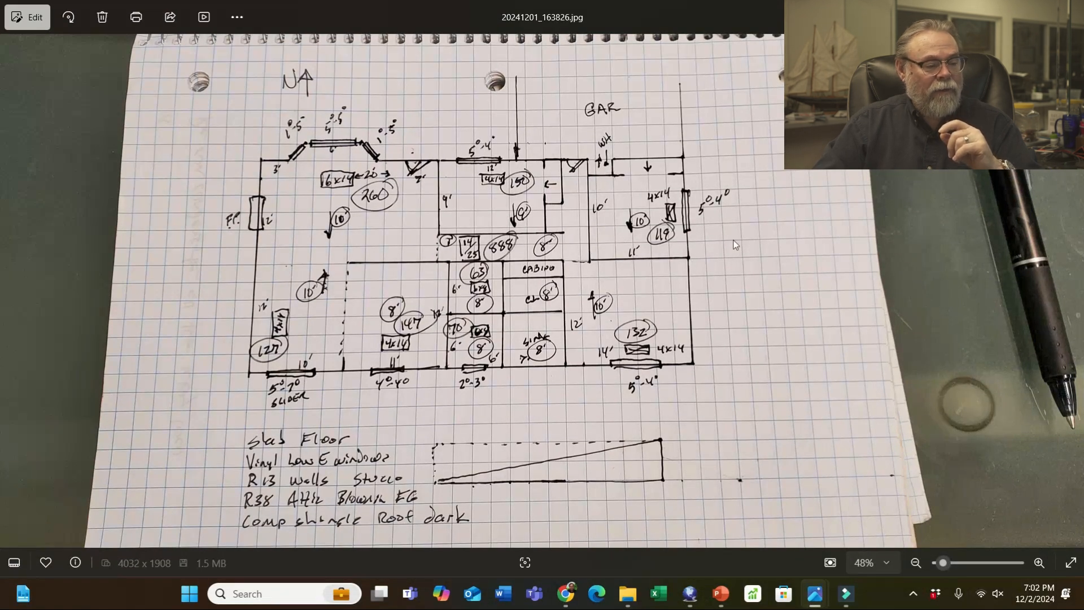
- Draw the 11'0" by 10'0" Room7 below Room6 and right of Room5, then check the sketch
left_click(1002, 10)
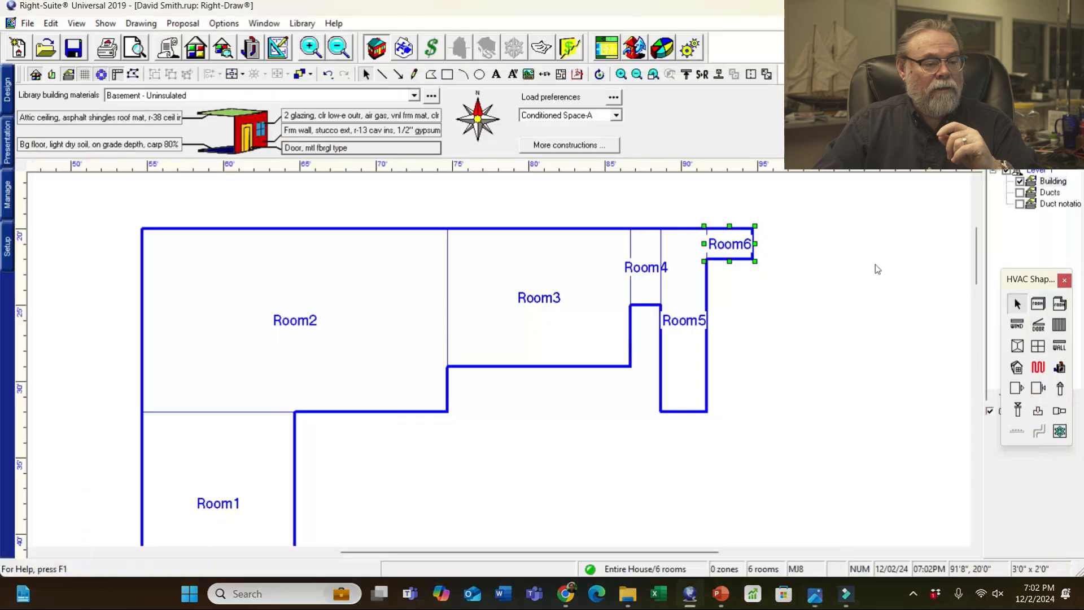
left_click(1043, 307)
left_click_drag(708, 261, 873, 415)
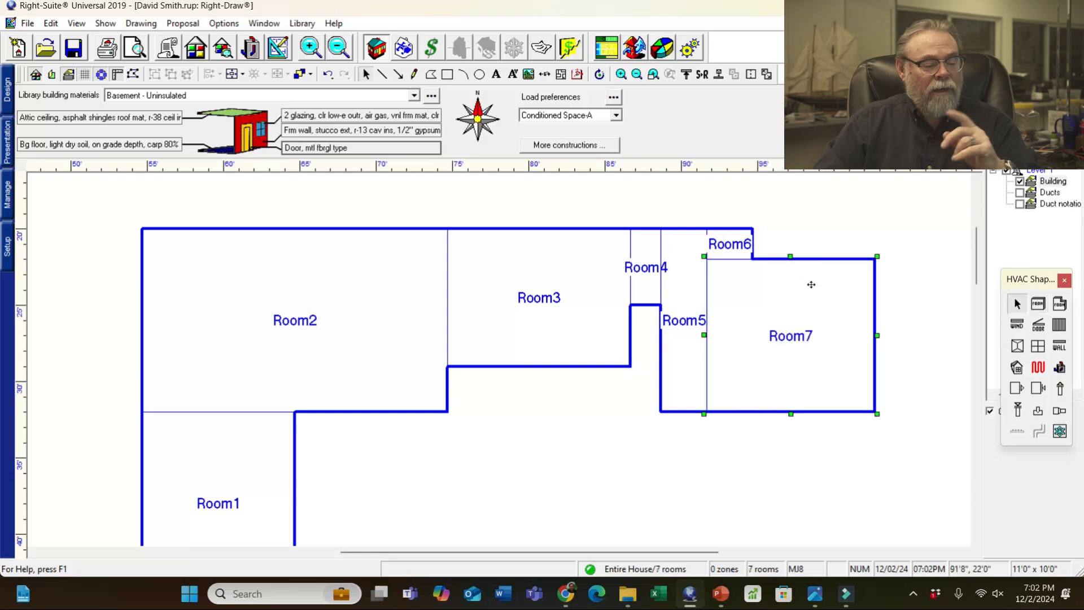
mouse_move(815, 593)
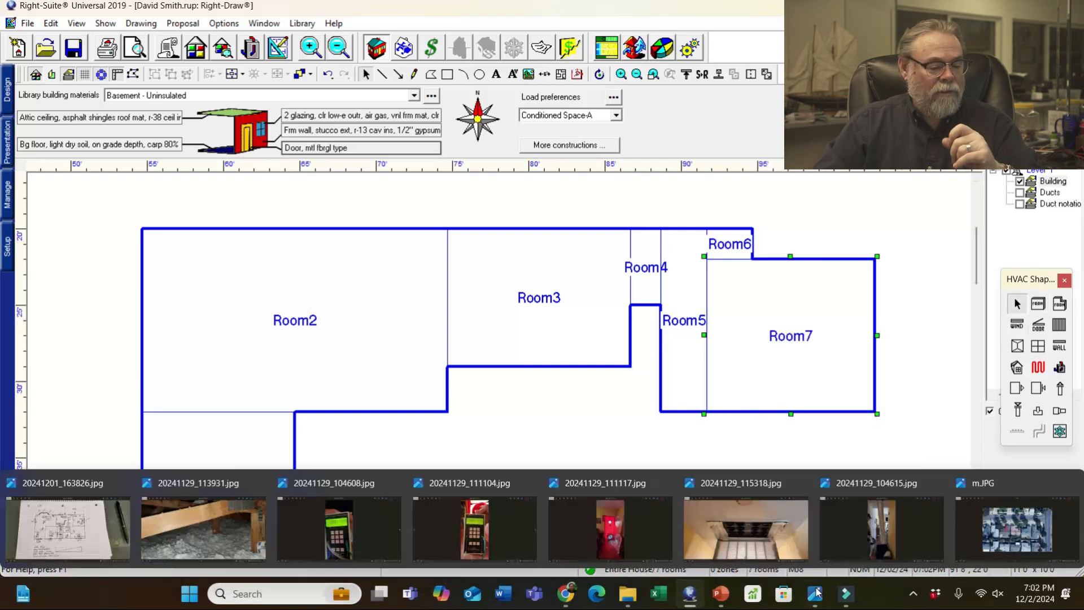
left_click(102, 531)
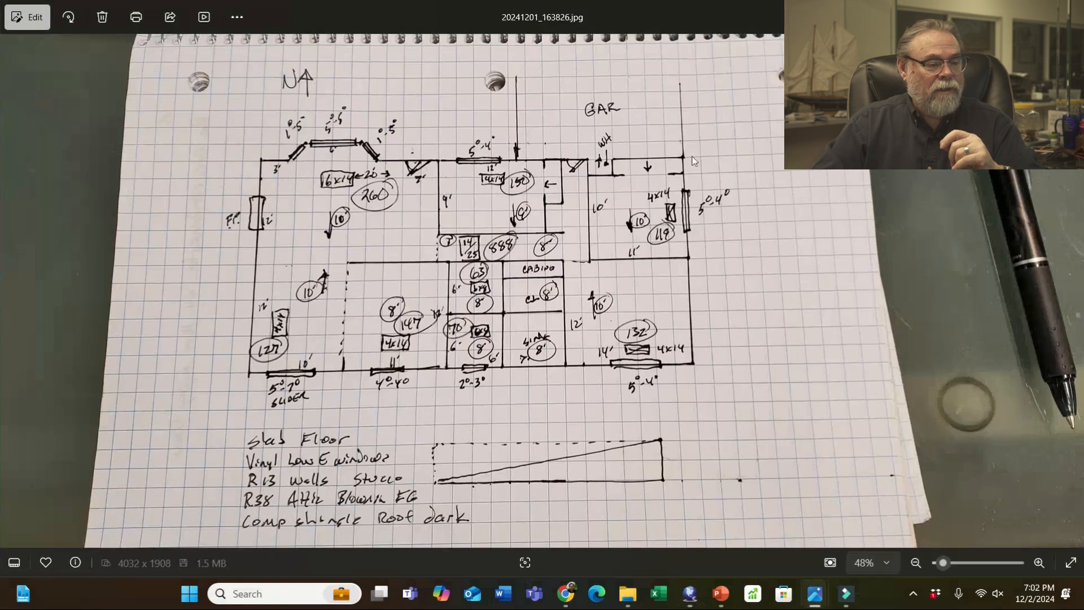
- Draw the 8'0" by 2'0" Room8 beside Room6 along the top wall and recheck the sketch
mouse_move(805, 594)
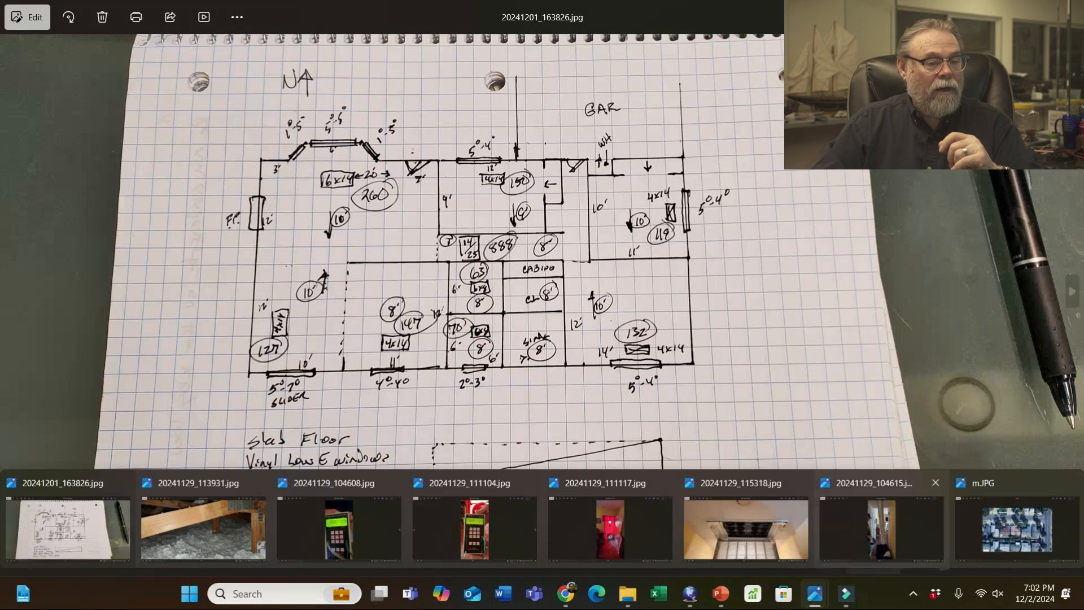
left_click(690, 593)
left_click(1038, 304)
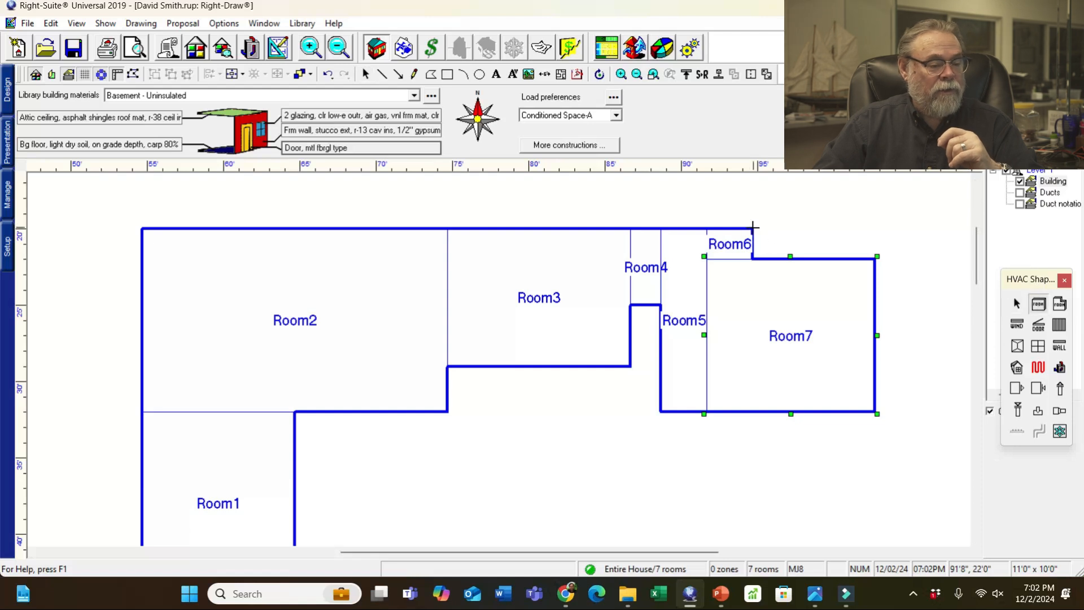
left_click_drag(751, 228, 877, 261)
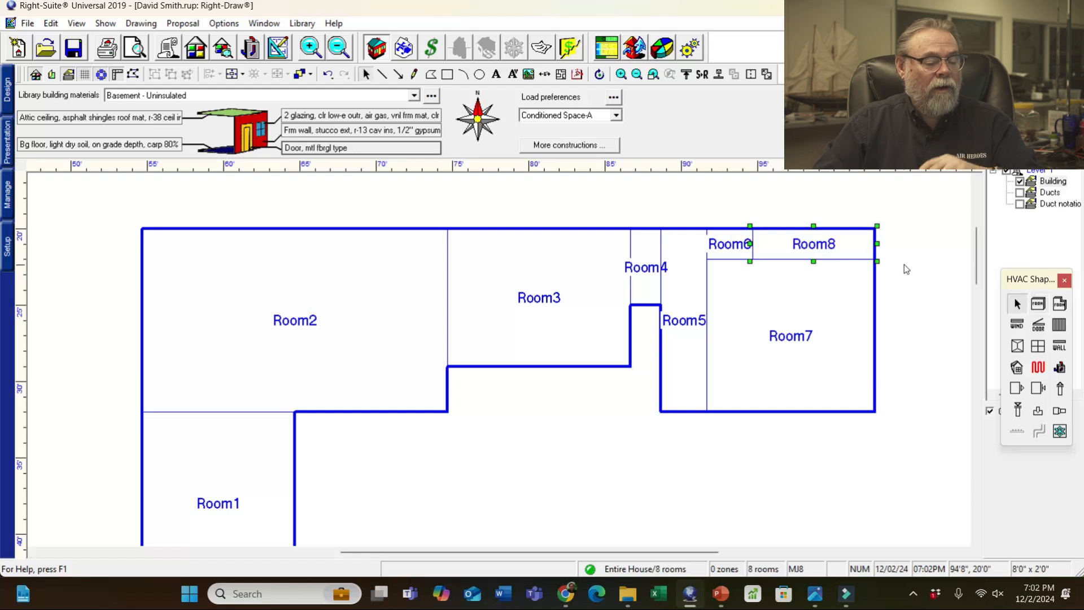
left_click(807, 603)
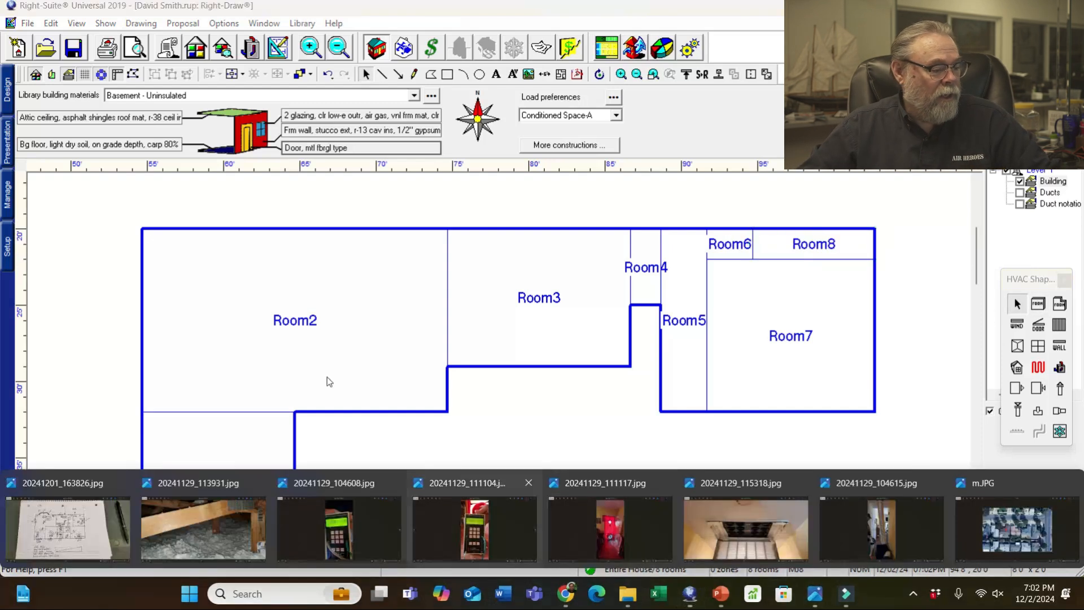
left_click(121, 513)
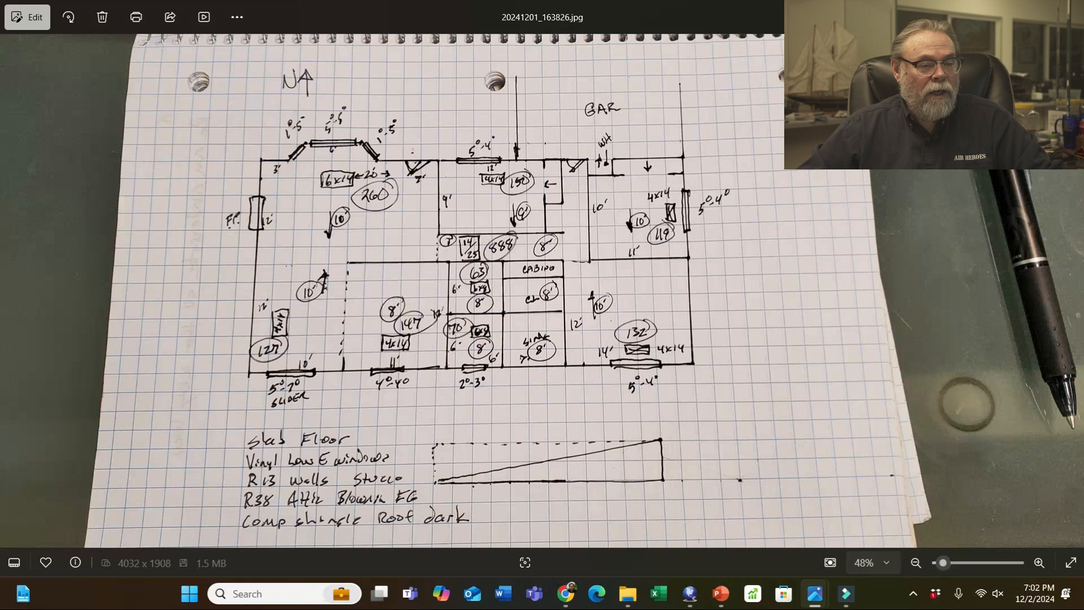
key("alt+Tab")
- Draw Room9 below Room7 and compare it with the hand-drawn plan photo
left_click(1039, 305)
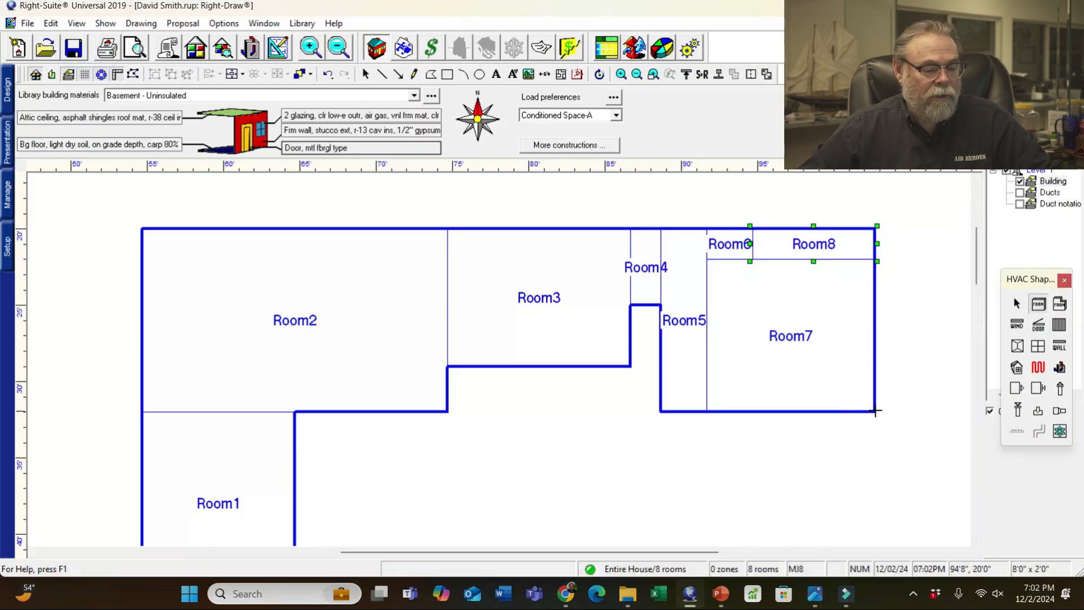
left_click_drag(874, 412, 660, 473)
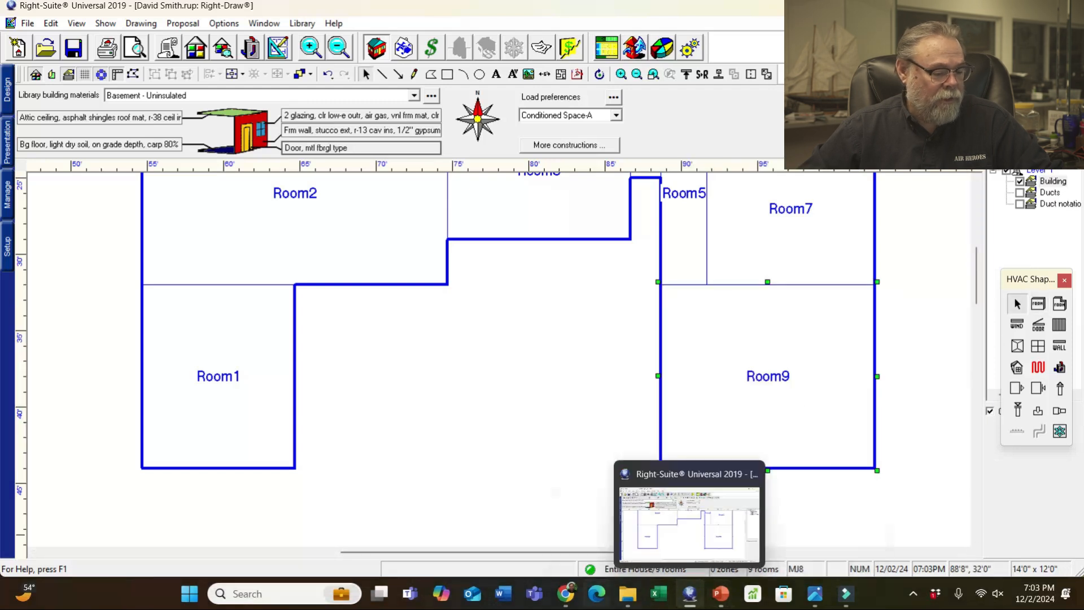
left_click(814, 594)
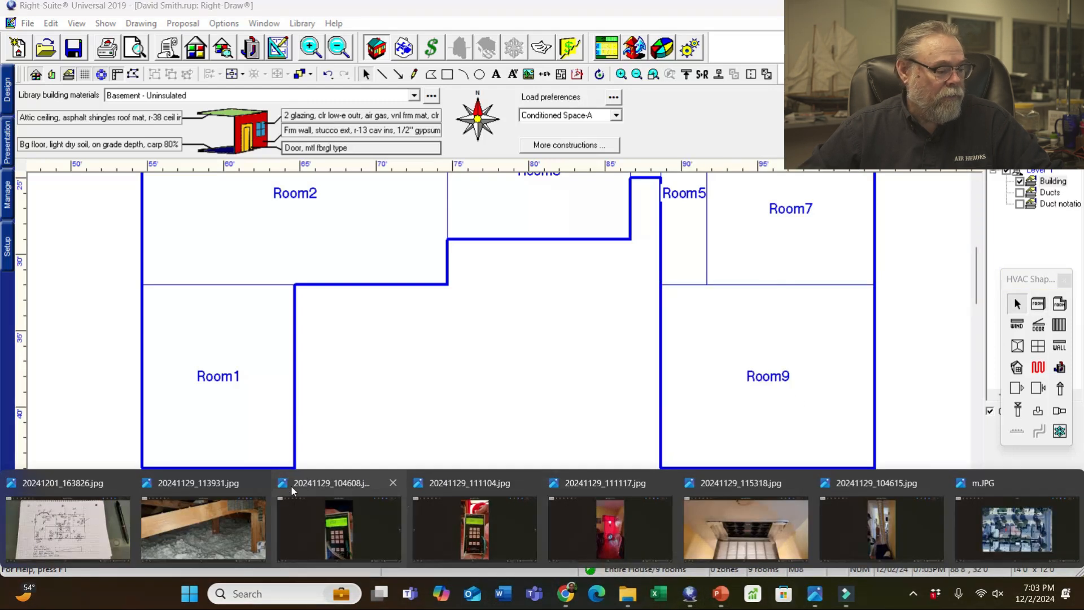
left_click(93, 521)
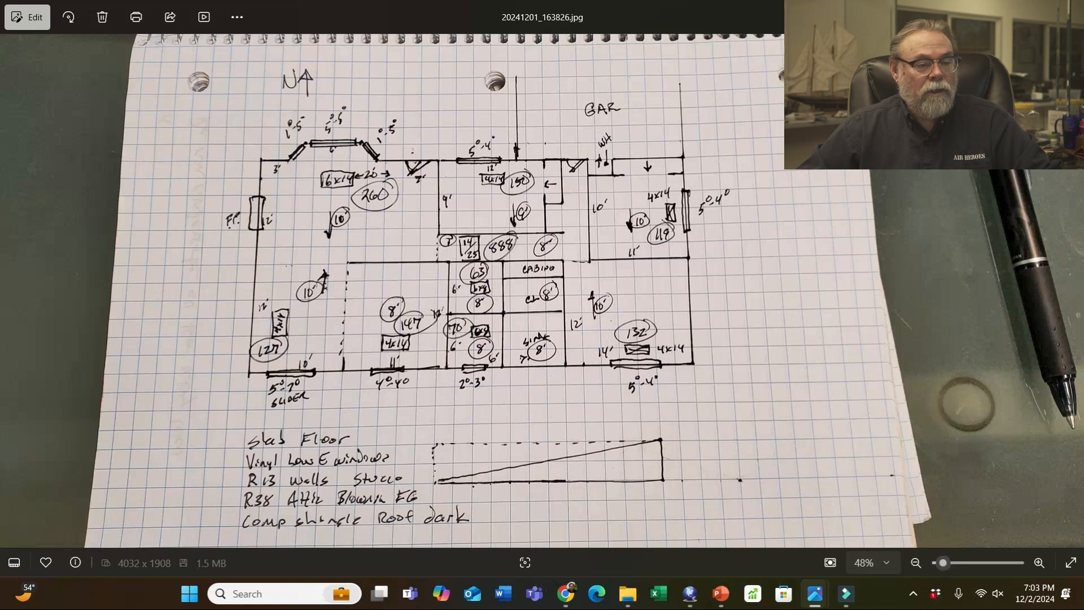
- Draw the 7'0" by 6'0" Room10 against Room9's lower-left corner, then view the sketch
key("alt+Tab")
left_click(1037, 304)
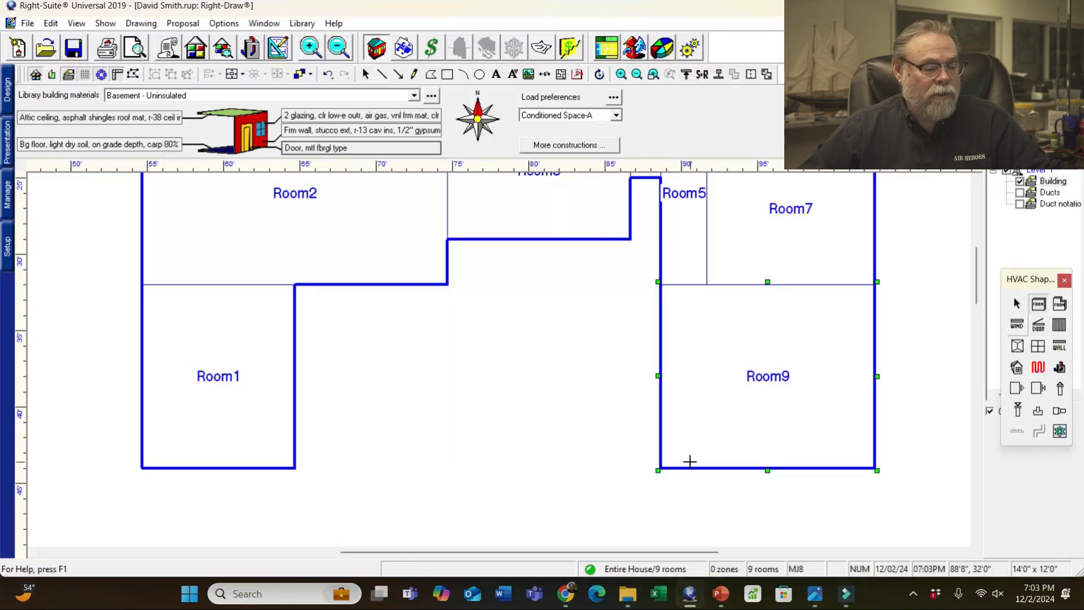
left_click_drag(660, 469, 553, 375)
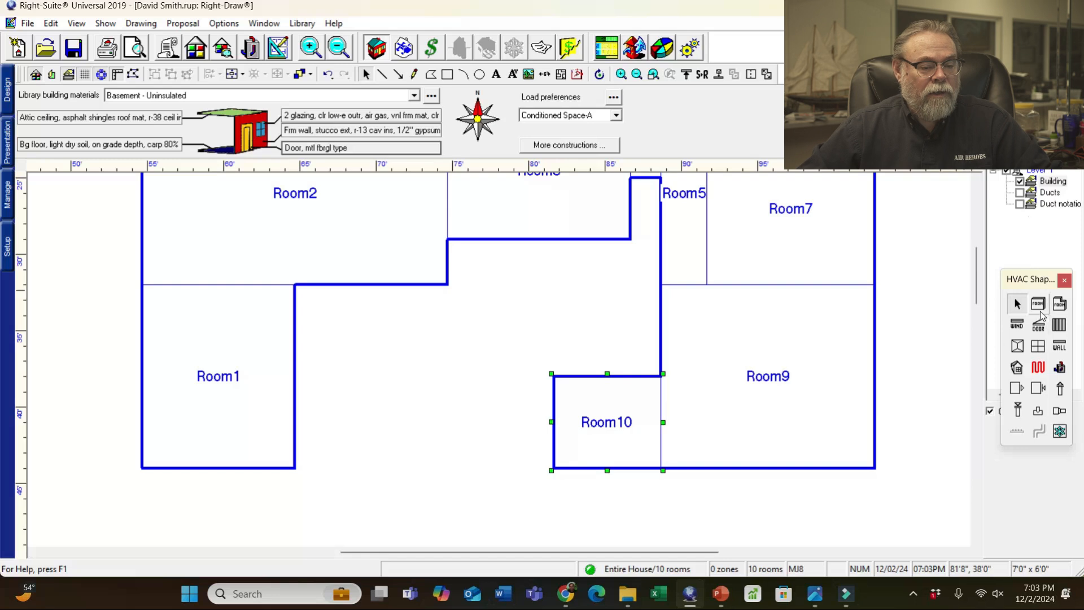
left_click(1039, 305)
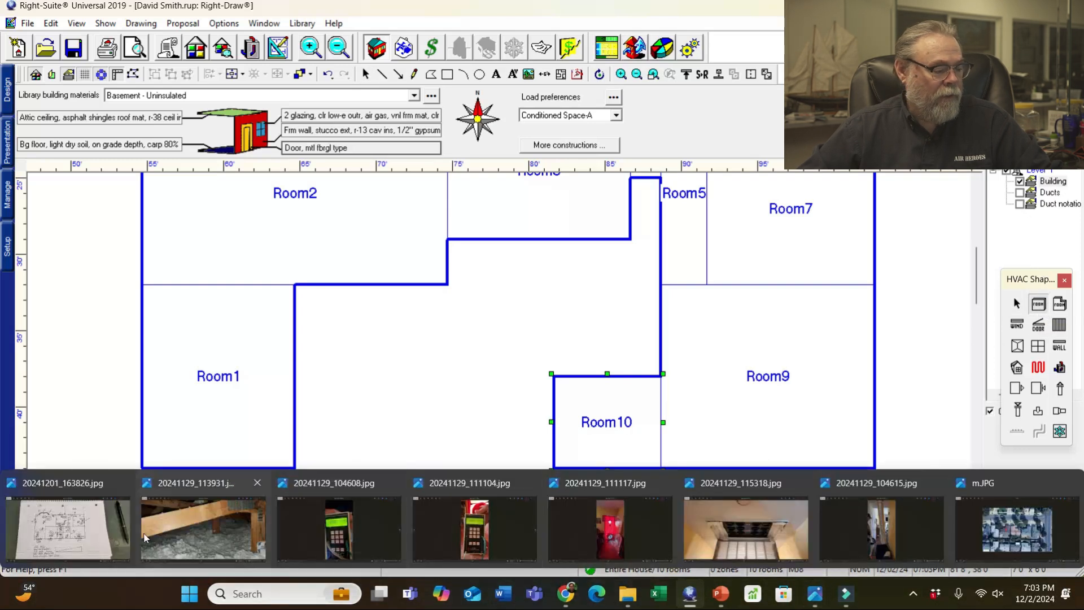
left_click(67, 525)
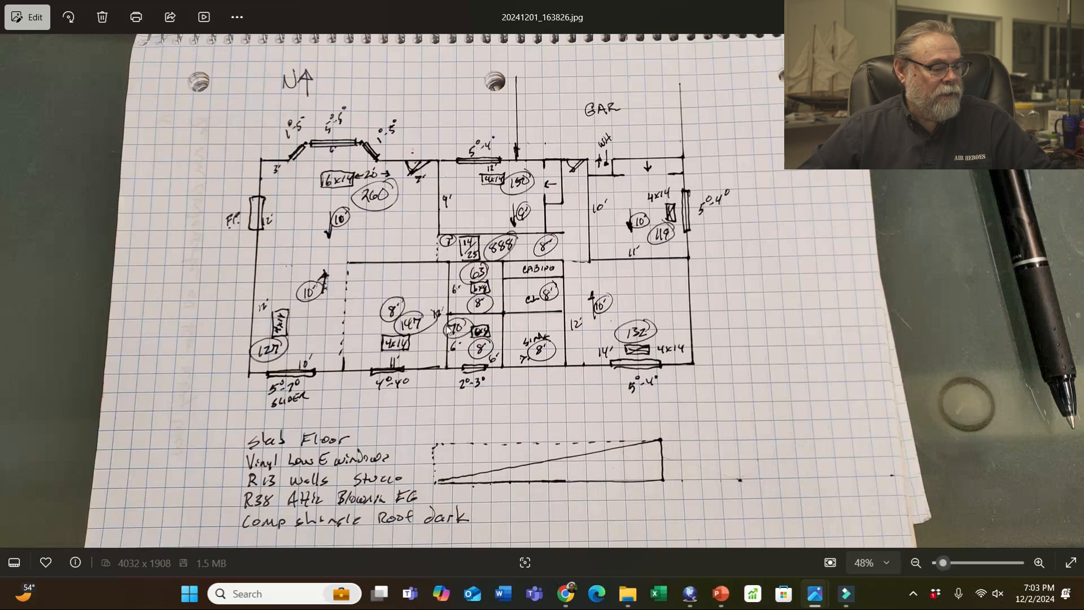
- Draw the 6' by 6' Room11 to the left of Room10 and check the sketch
left_click(1003, 11)
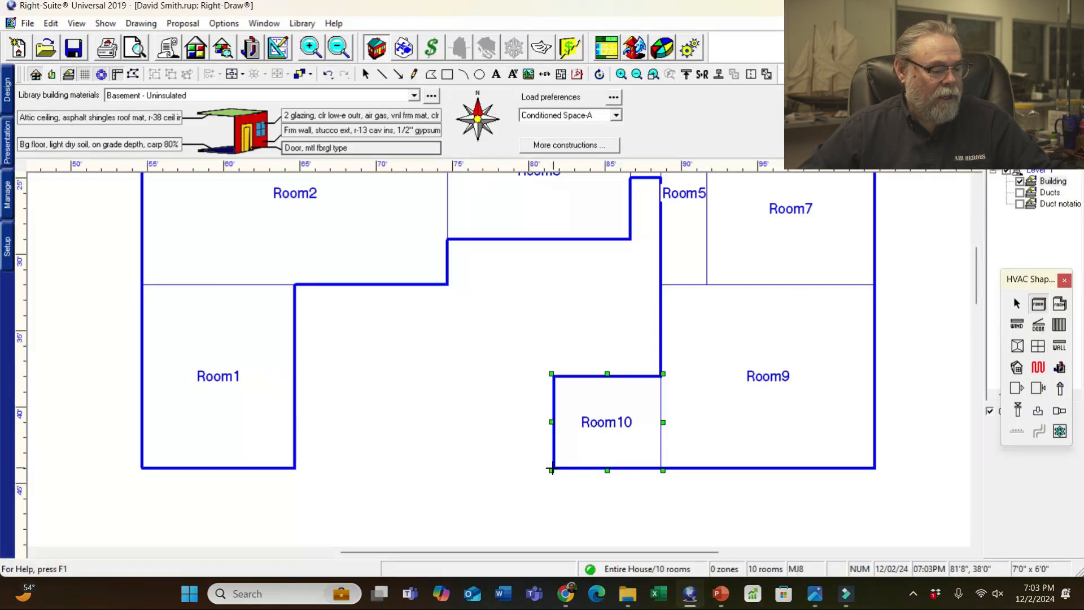
left_click_drag(553, 469, 462, 374)
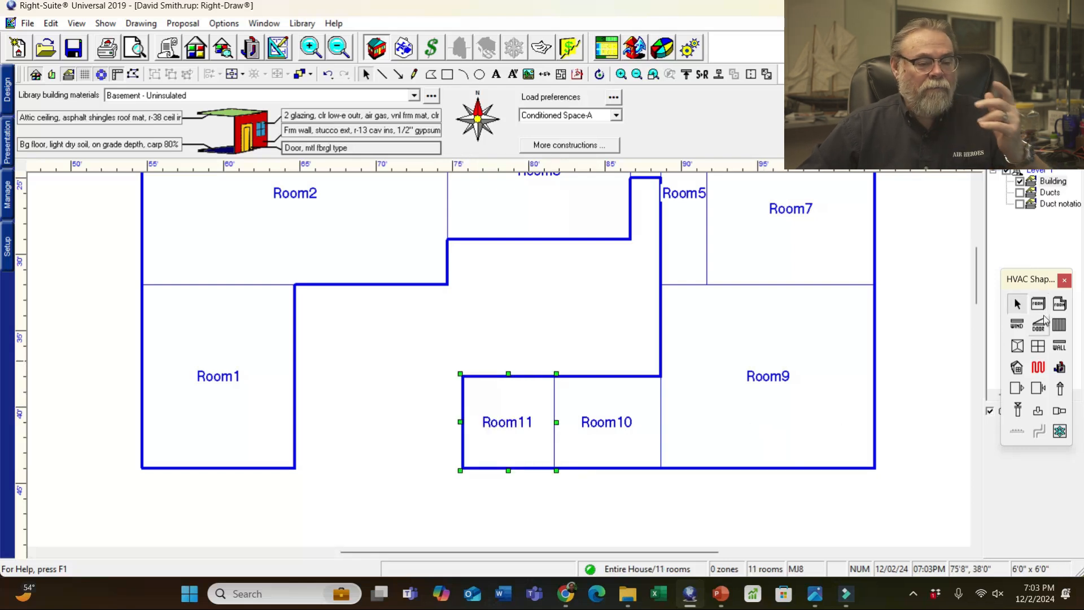
left_click(815, 593)
left_click(89, 525)
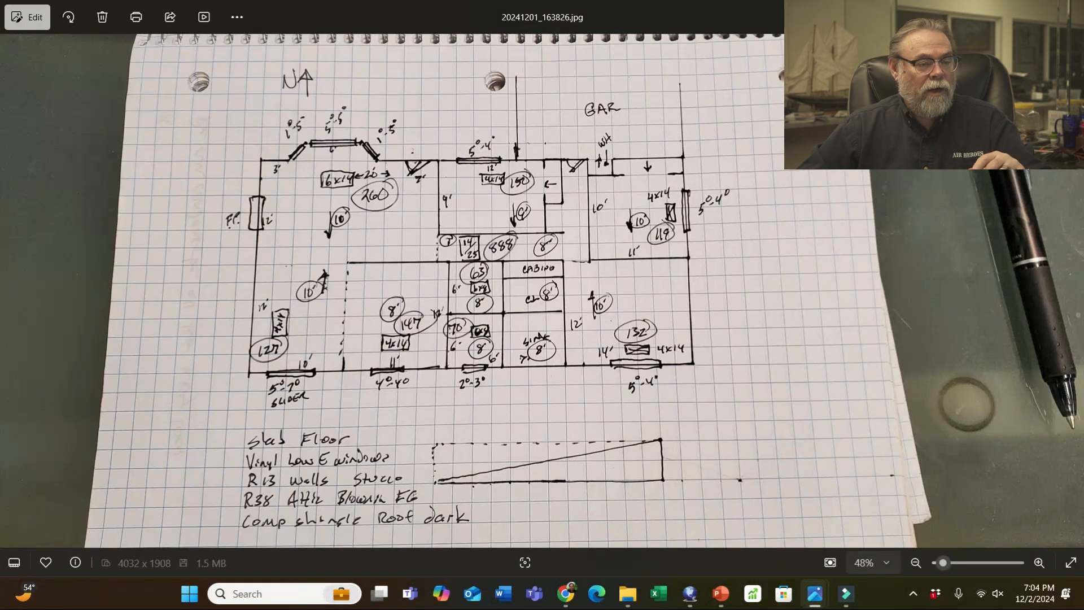
- Duplicate Room11 as Room12 and align the copy directly above Room11, then recheck the sketch
key("alt+Tab")
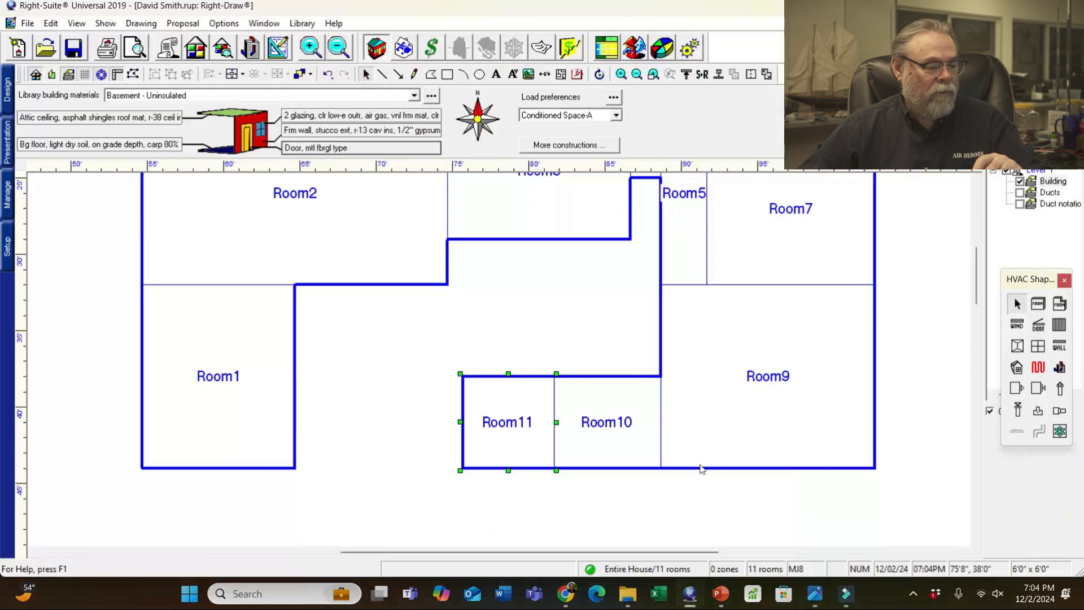
left_click(496, 434)
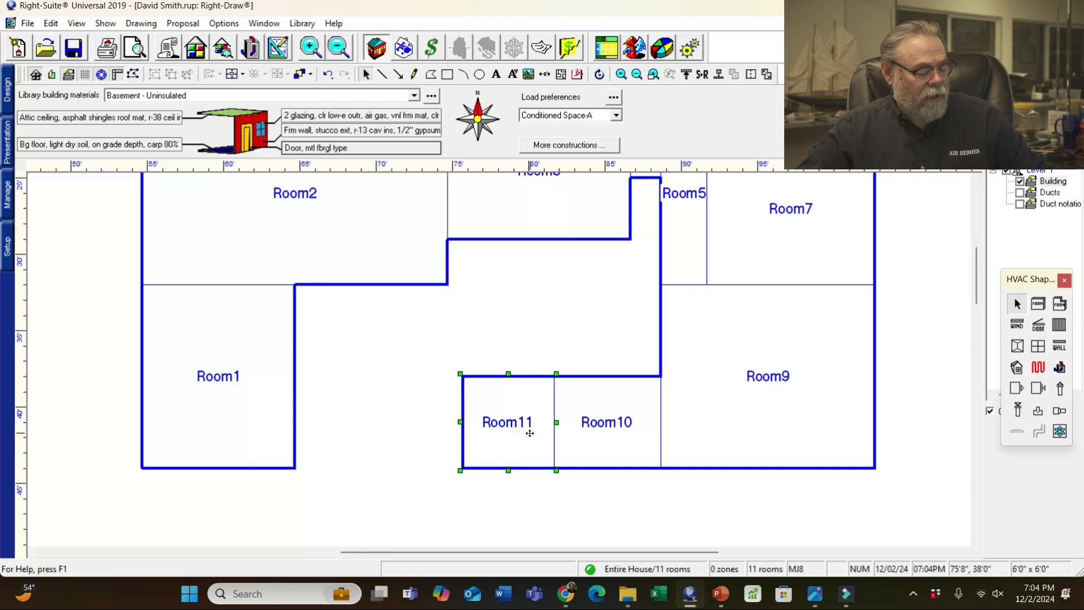
key("ctrl+d")
left_click_drag(550, 475, 538, 370)
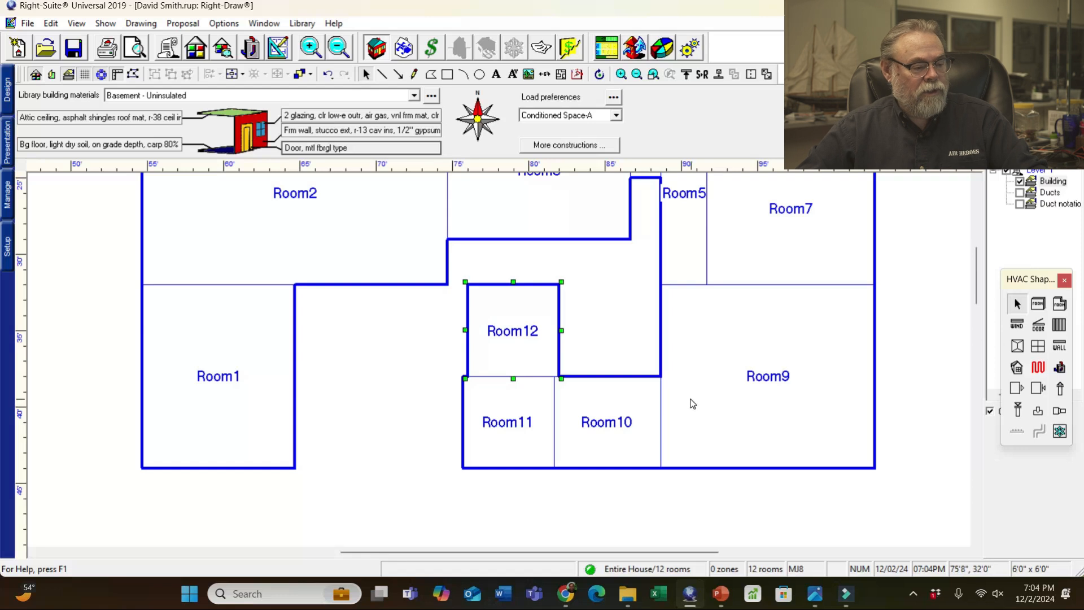
key("Left")
left_click(897, 386)
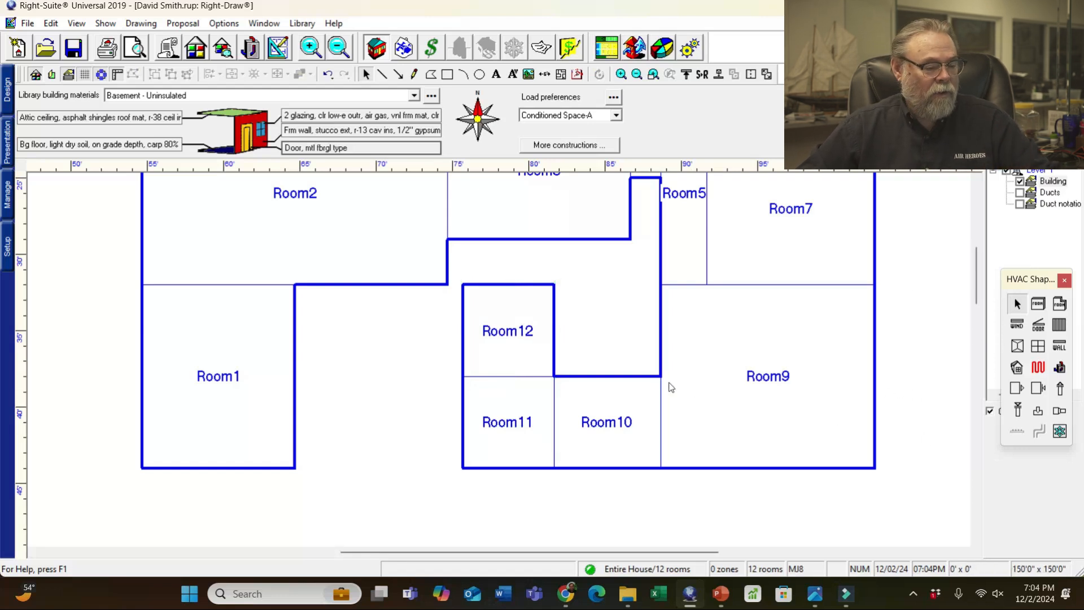
left_click(813, 594)
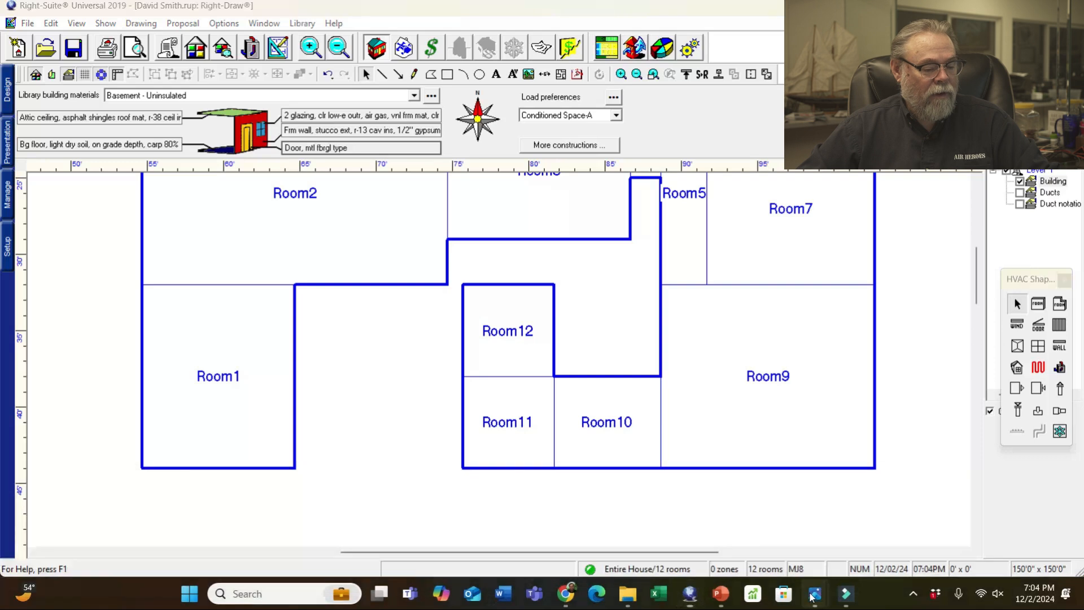
left_click(110, 517)
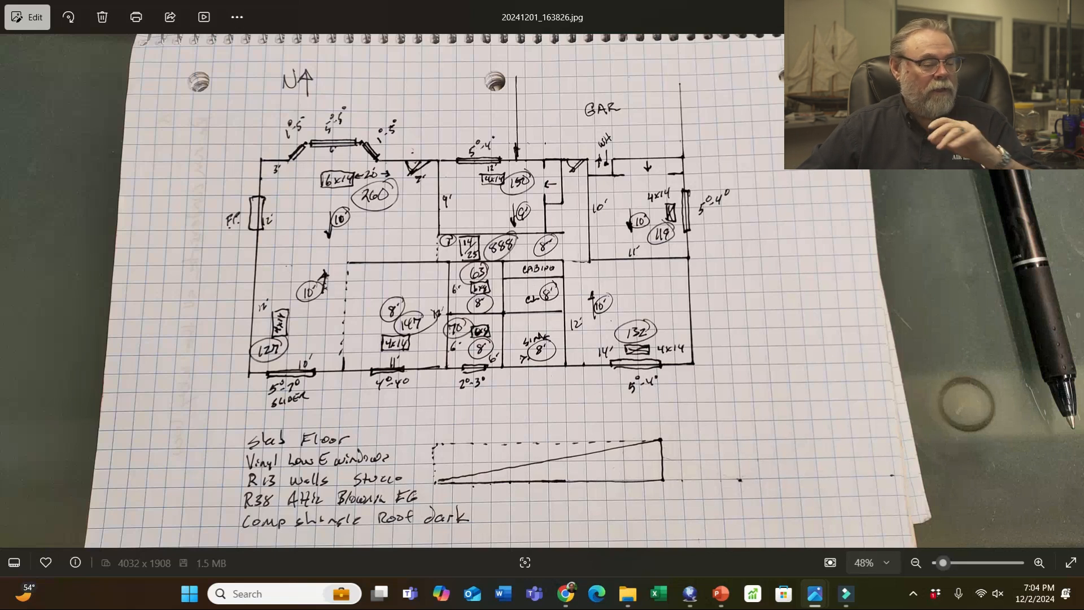
key("alt+Tab")
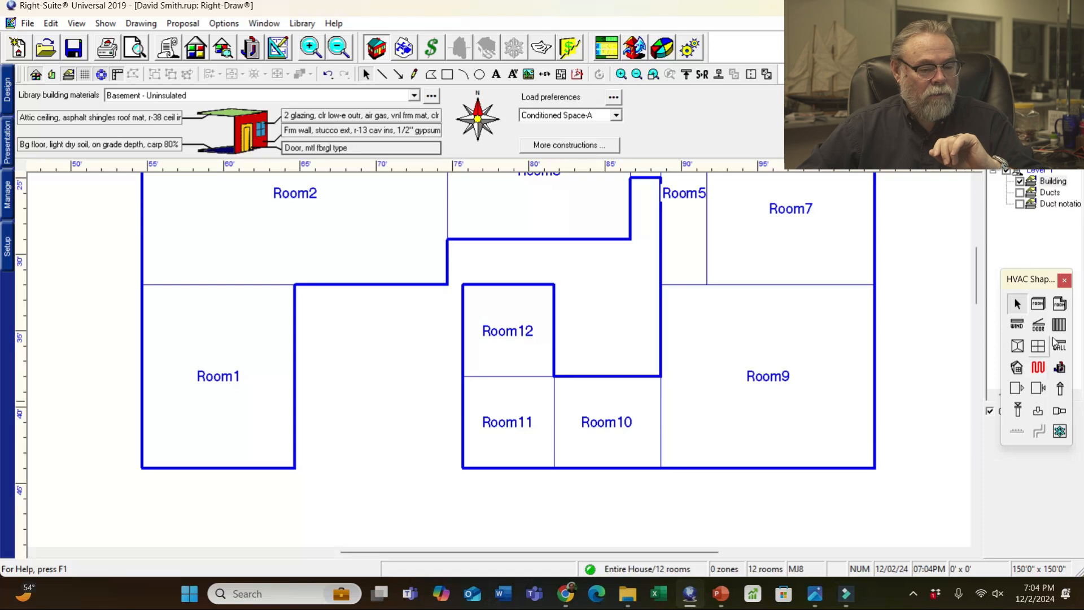
- Draw a room above Room10 beside Room12 and check it against the sketch
left_click(1038, 304)
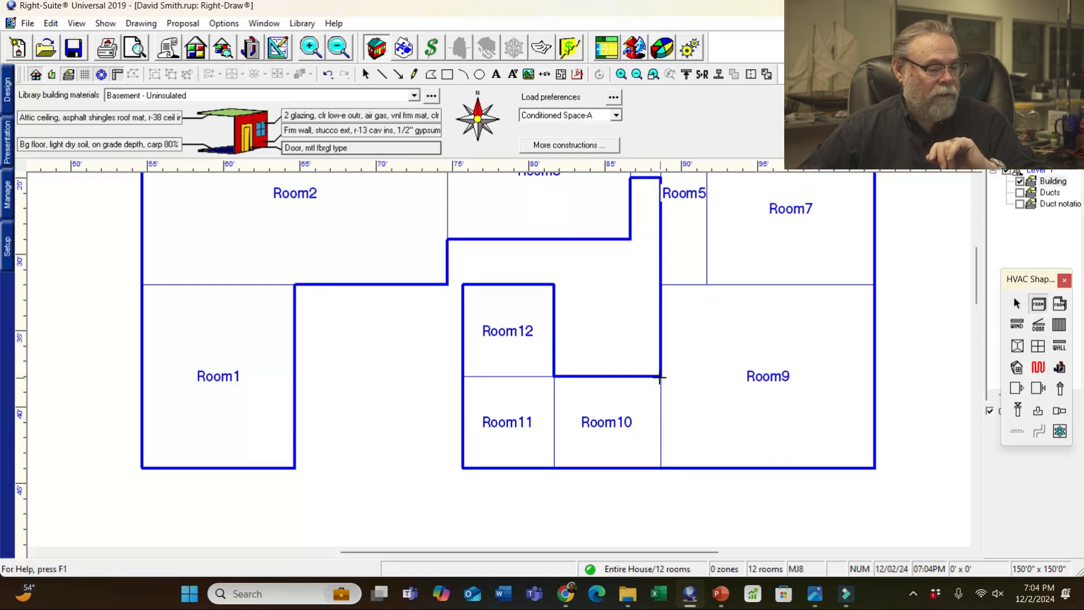
left_click_drag(659, 375, 556, 319)
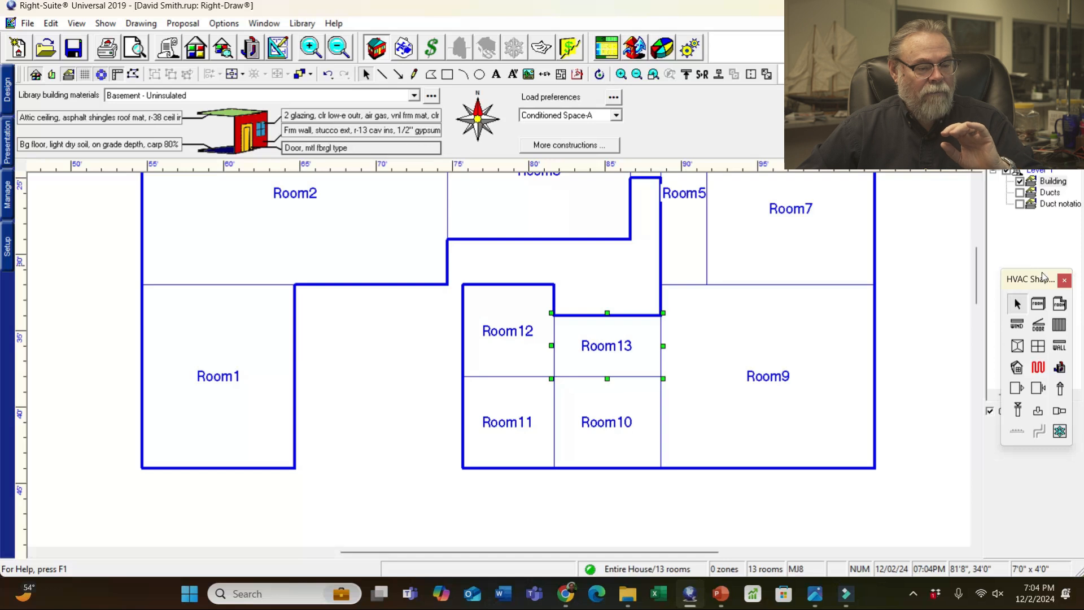
left_click_drag(978, 296, 974, 280)
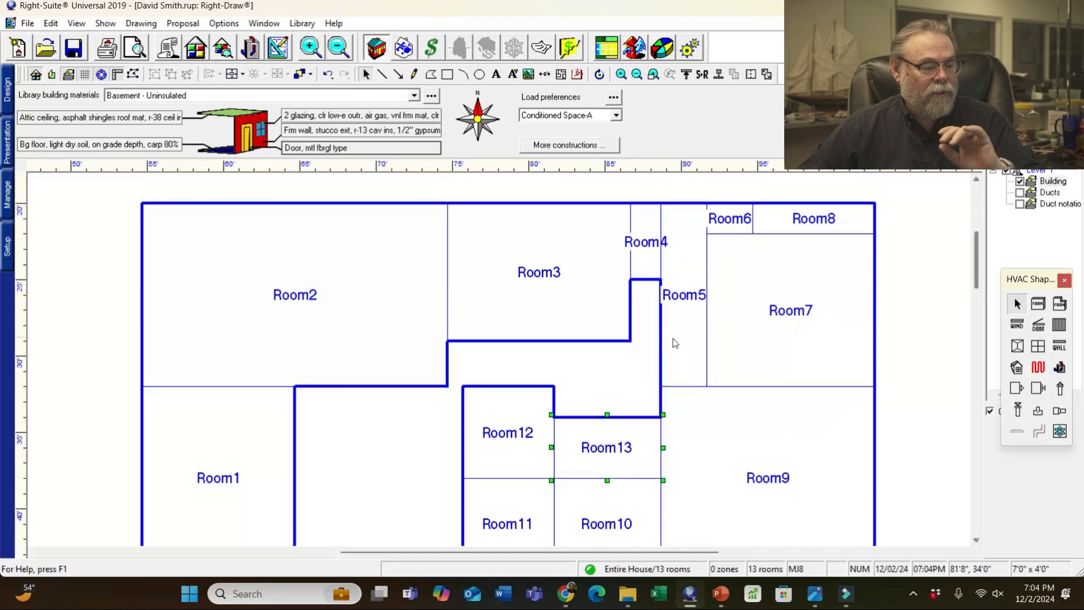
mouse_move(815, 594)
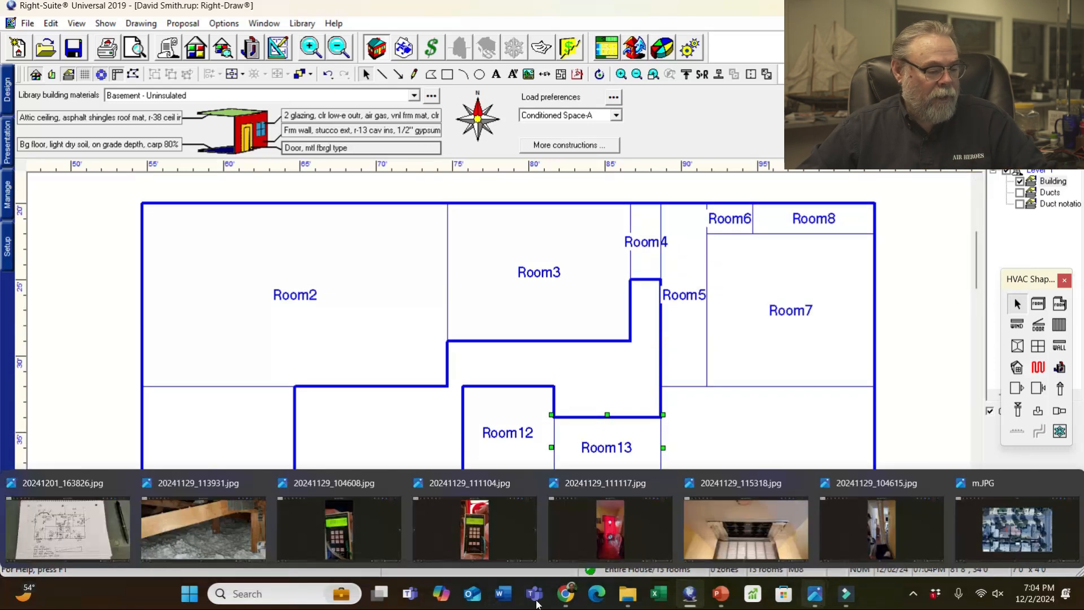
left_click(62, 530)
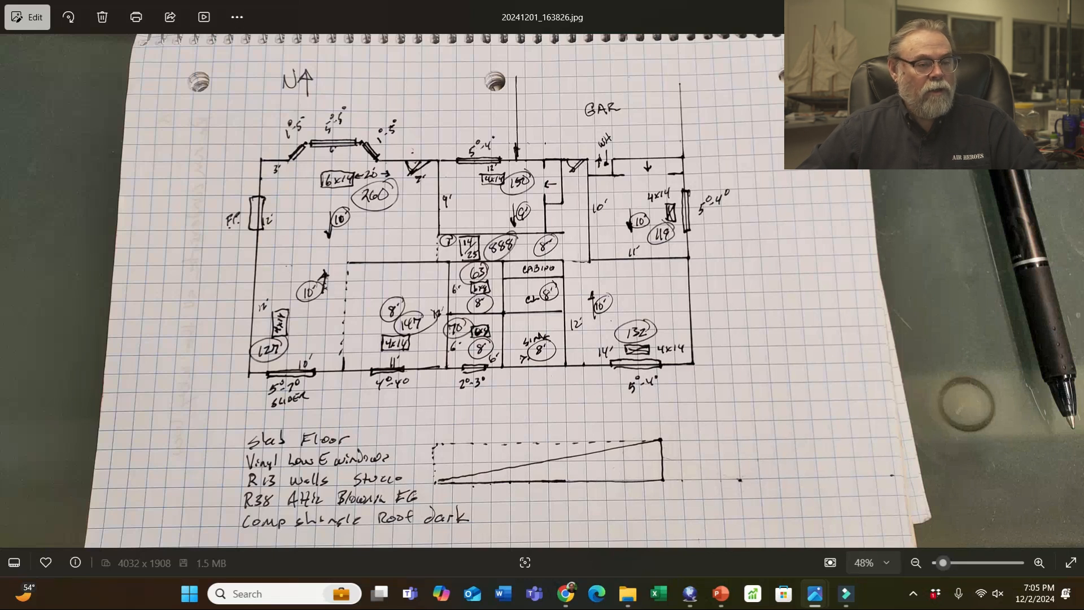
- Draw a narrow room between Room3 and Room5 and another room below Room3
left_click(1003, 11)
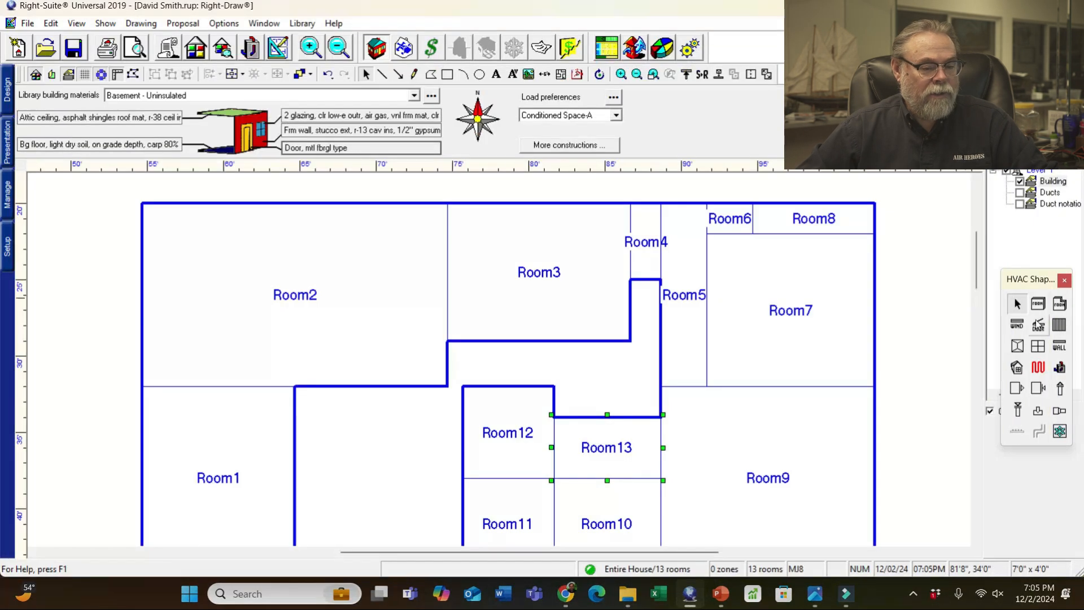
left_click(1038, 306)
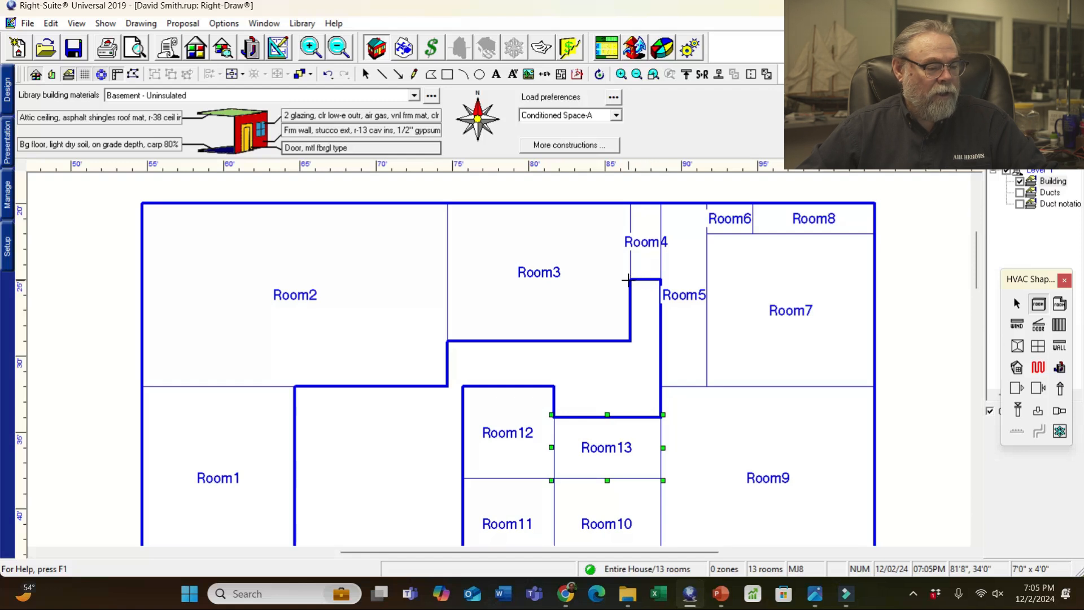
left_click_drag(629, 279, 664, 419)
left_click(1038, 304)
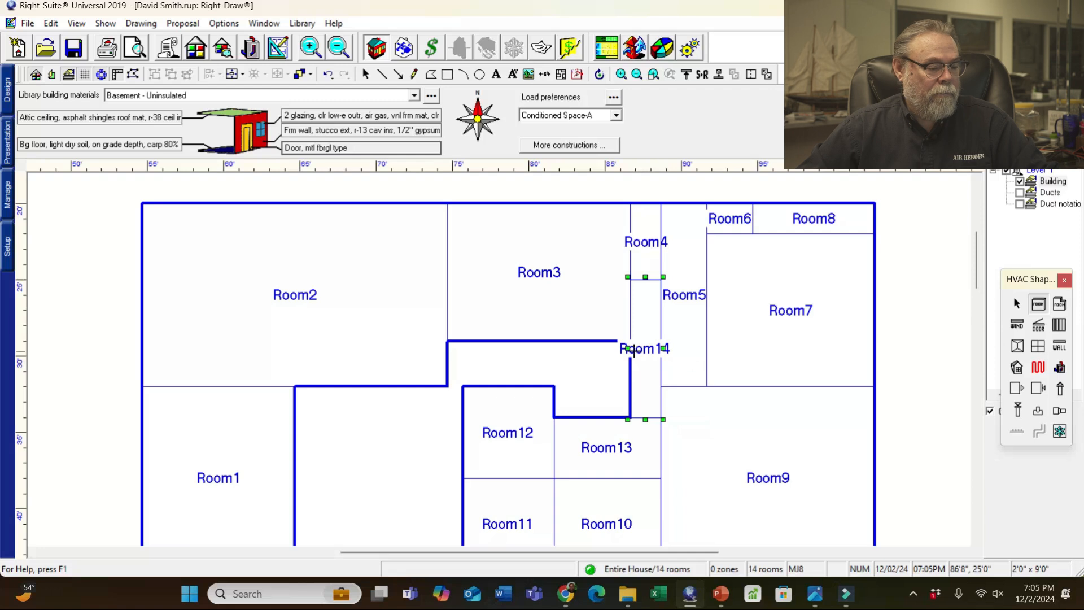
left_click_drag(446, 341, 633, 388)
left_click(1038, 304)
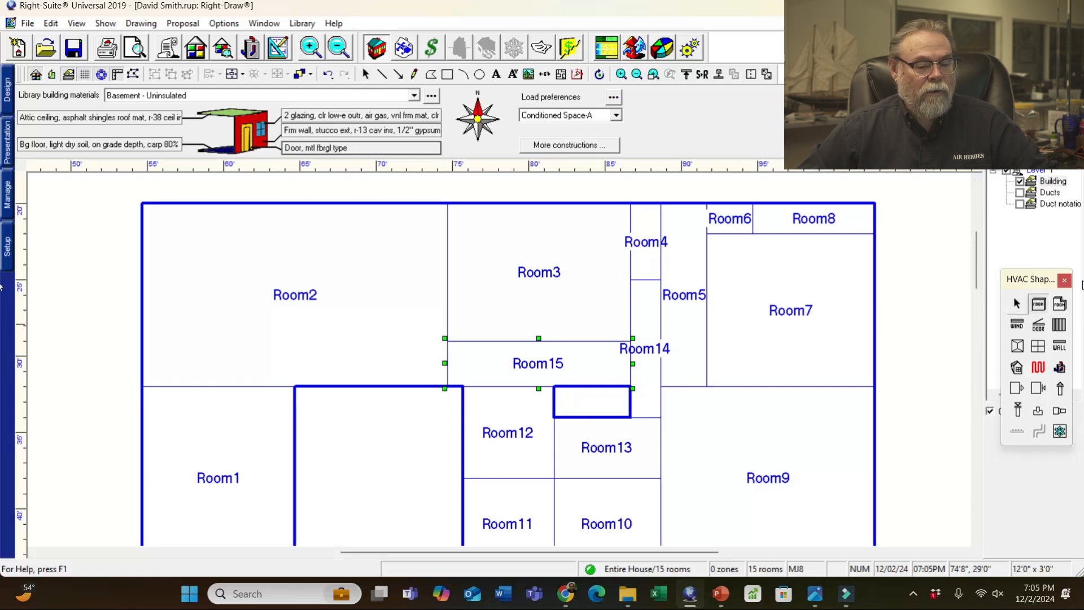
left_click(1017, 303)
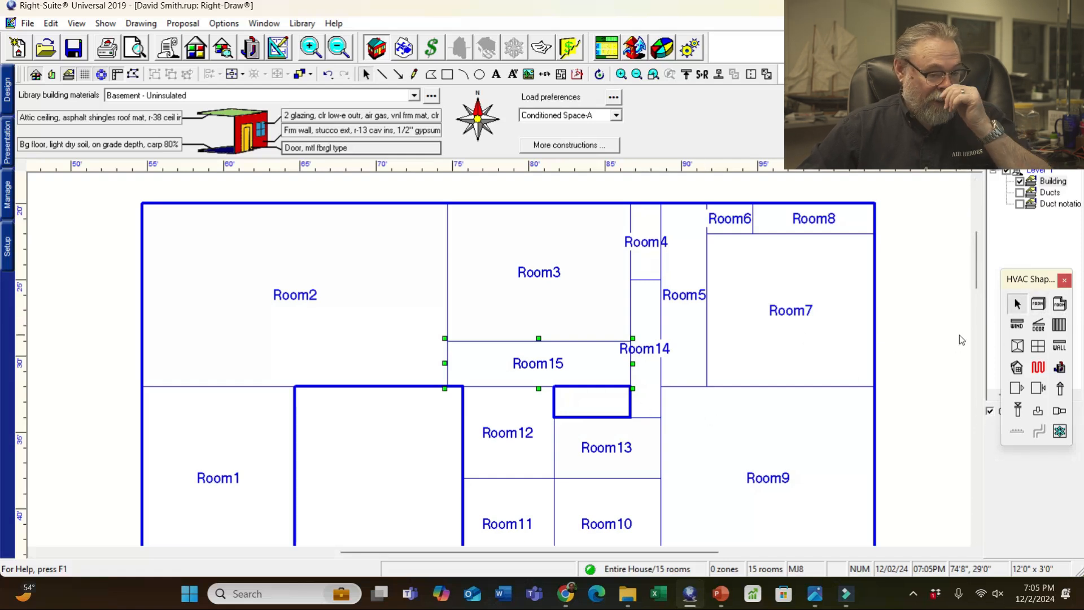
- Compare with the sketch, then draw a room filling the gap right of Room1
left_click_drag(978, 269, 974, 290)
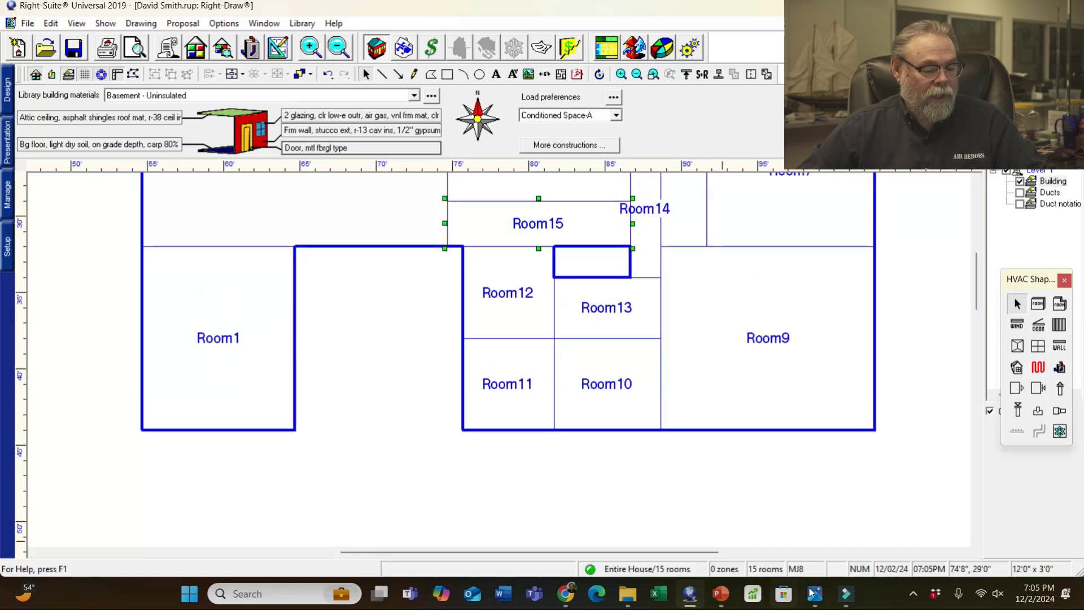
mouse_move(813, 597)
left_click(61, 532)
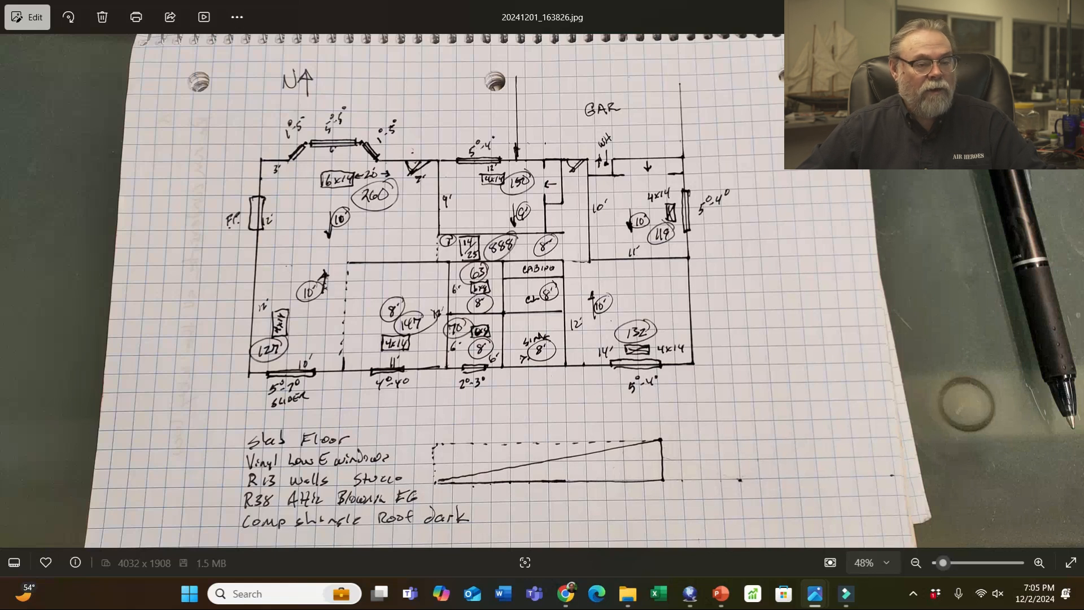
key("alt+Tab")
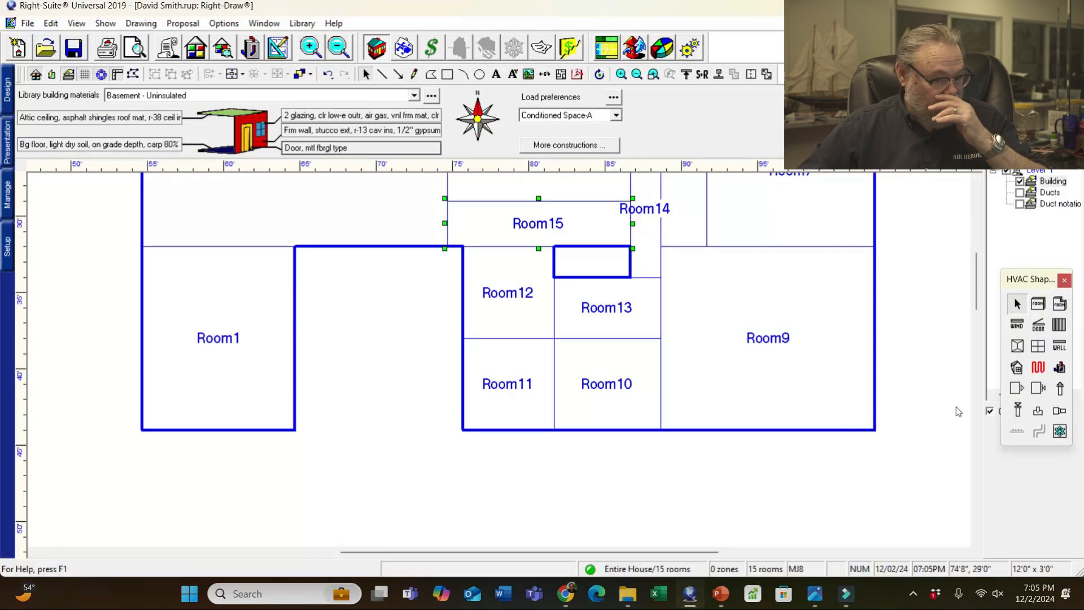
left_click(1038, 303)
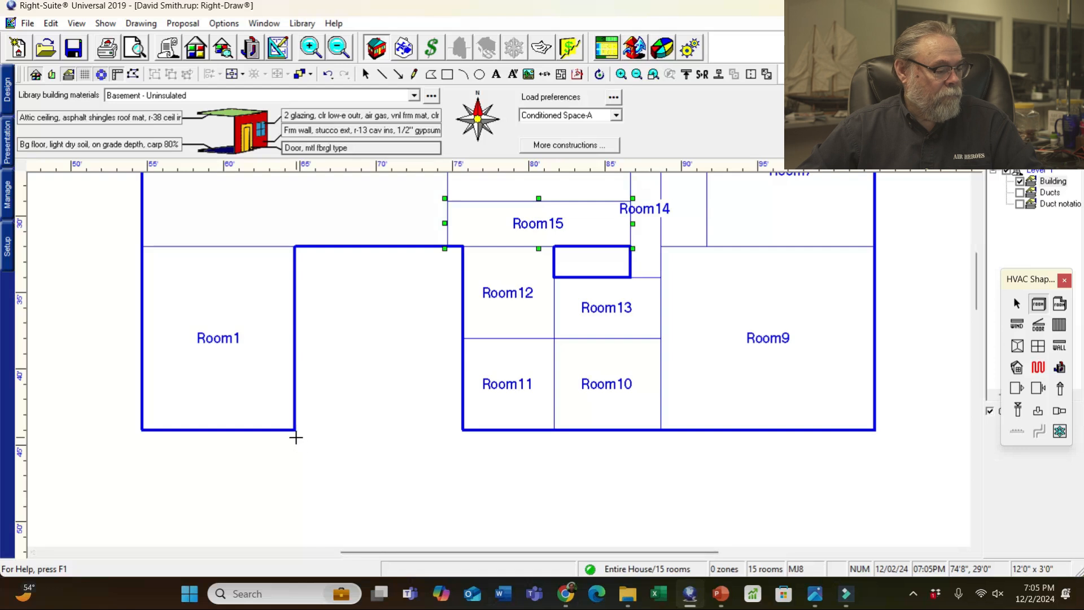
left_click_drag(294, 430, 463, 250)
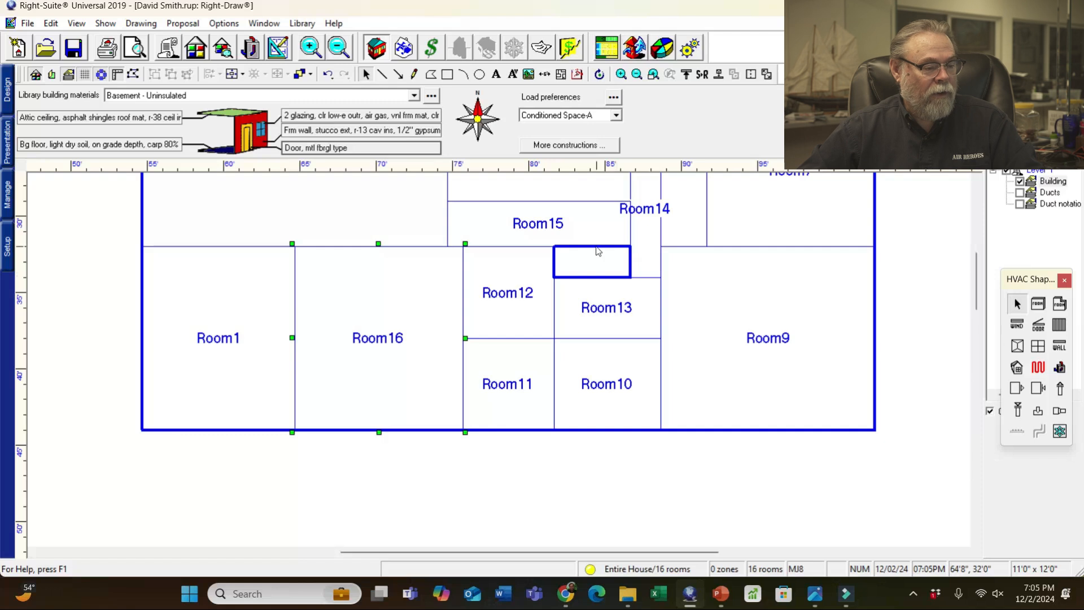
- Edit Room15's contour, pulling its edge down to cover the small gap above Room13
left_click(587, 222)
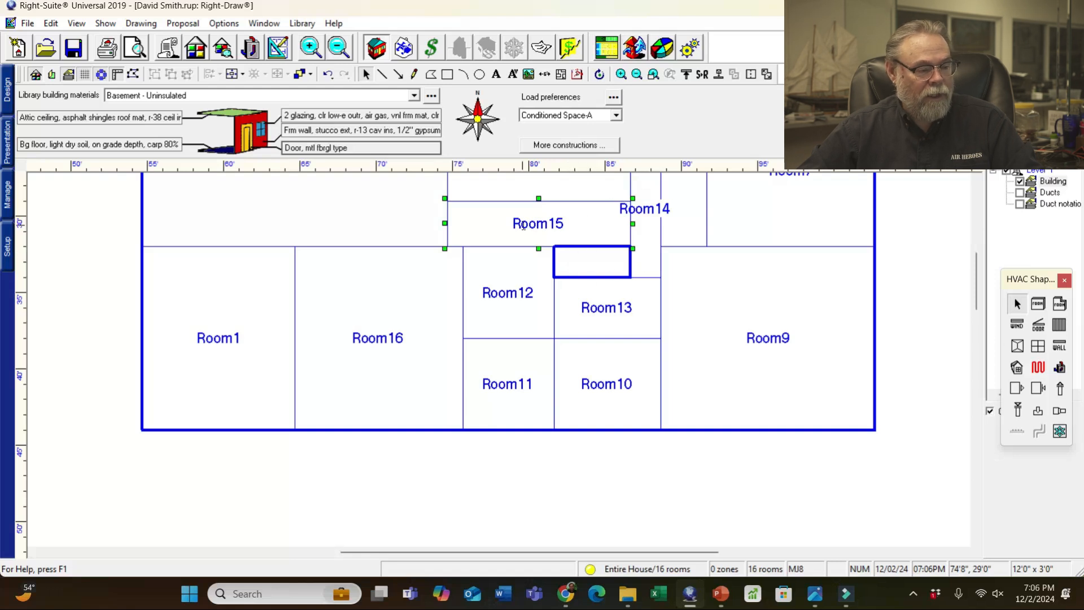
left_click(134, 76)
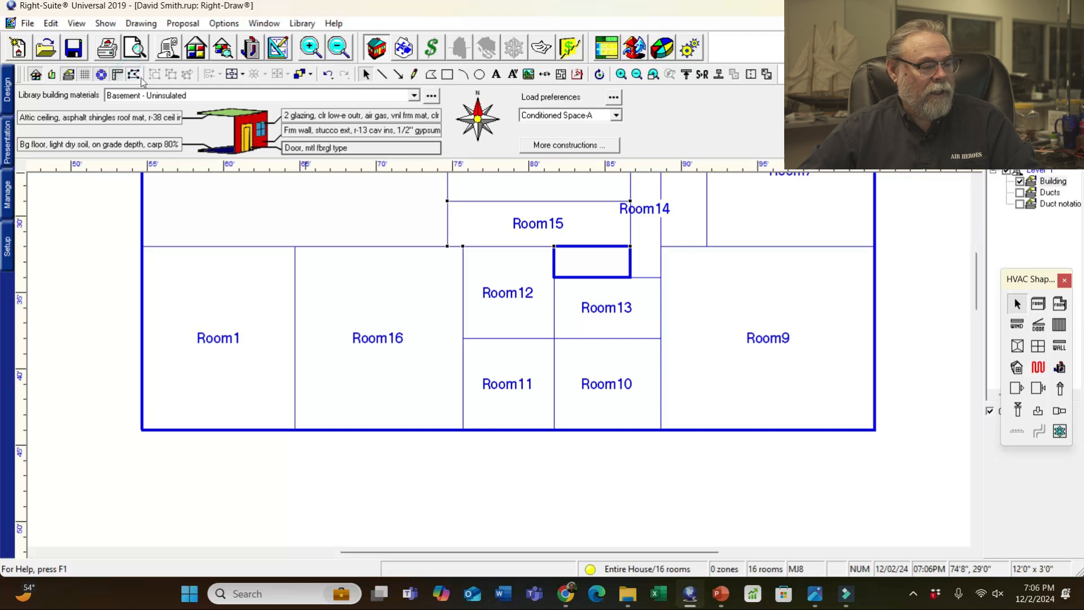
left_click_drag(591, 246, 630, 278)
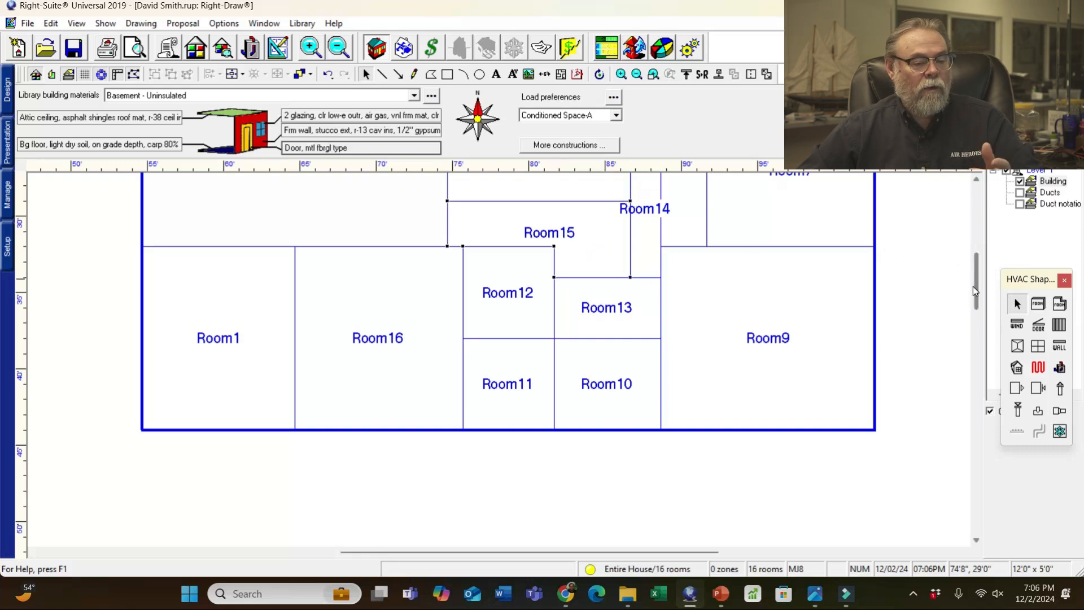
left_click_drag(978, 287, 981, 266)
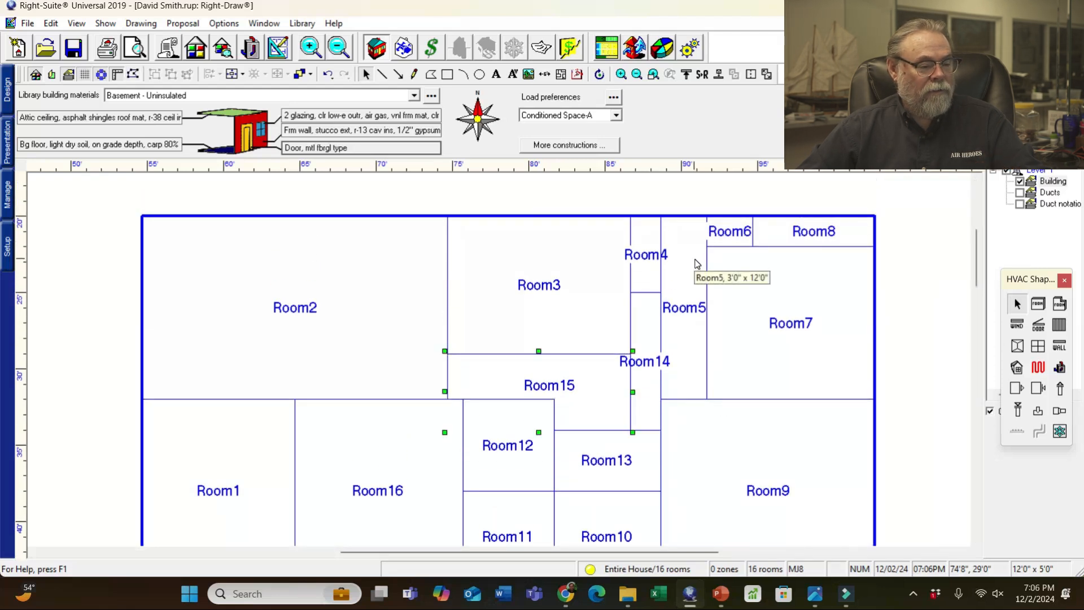
- Merge Room14 and Room15 into Room5
left_click(637, 362)
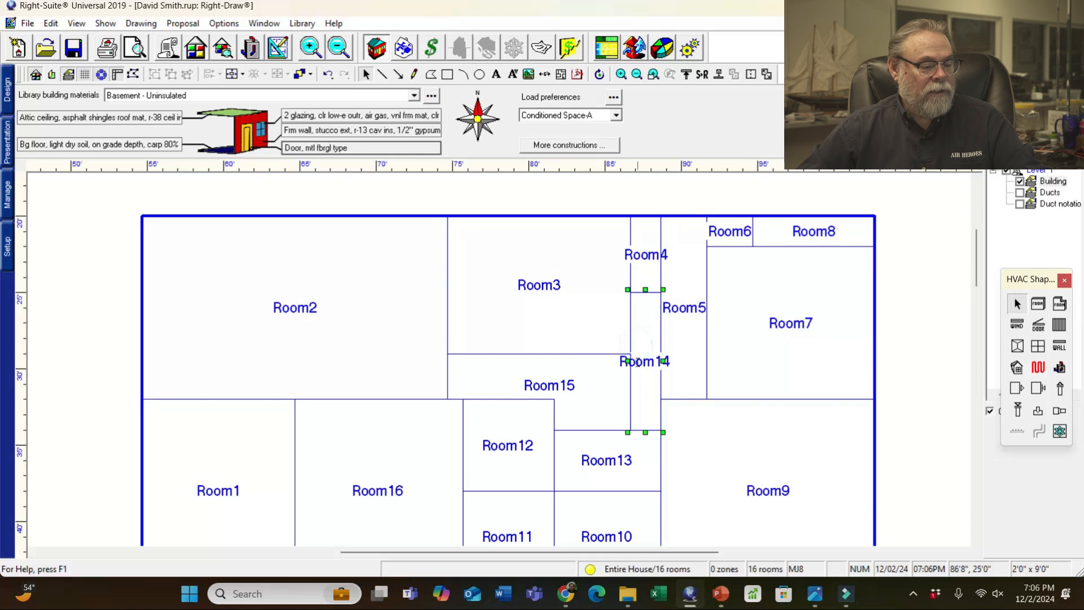
left_click(571, 392)
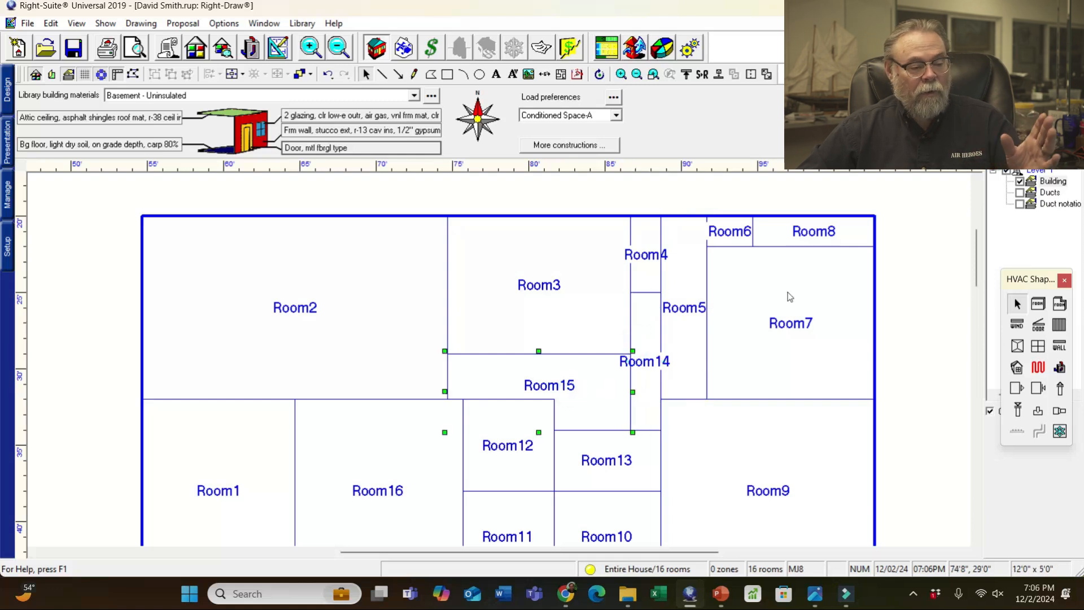
left_click(689, 280)
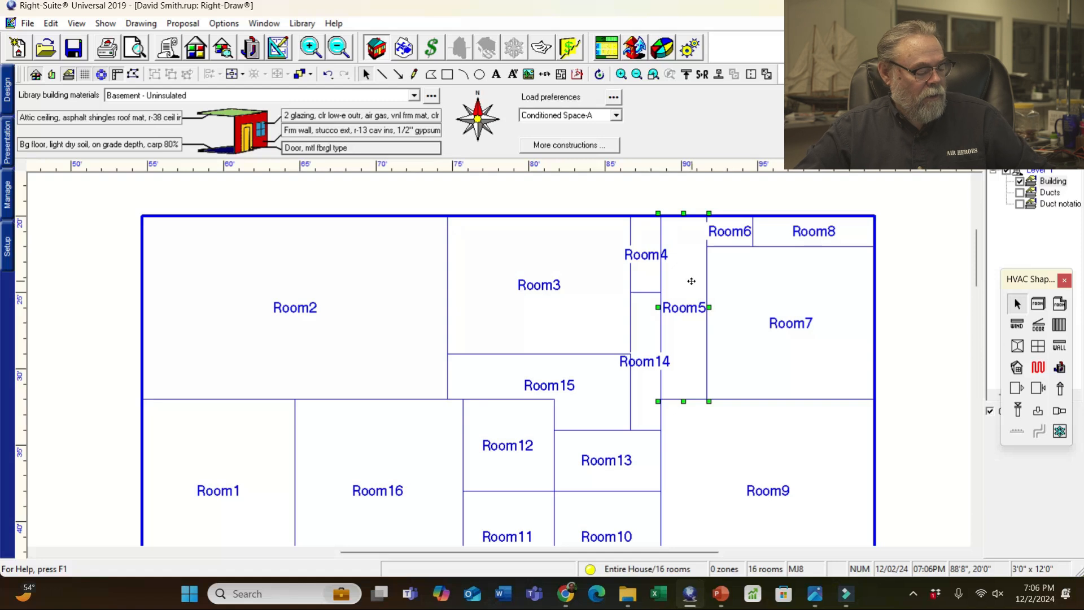
left_click(648, 322, "shift")
left_click(583, 388, "shift")
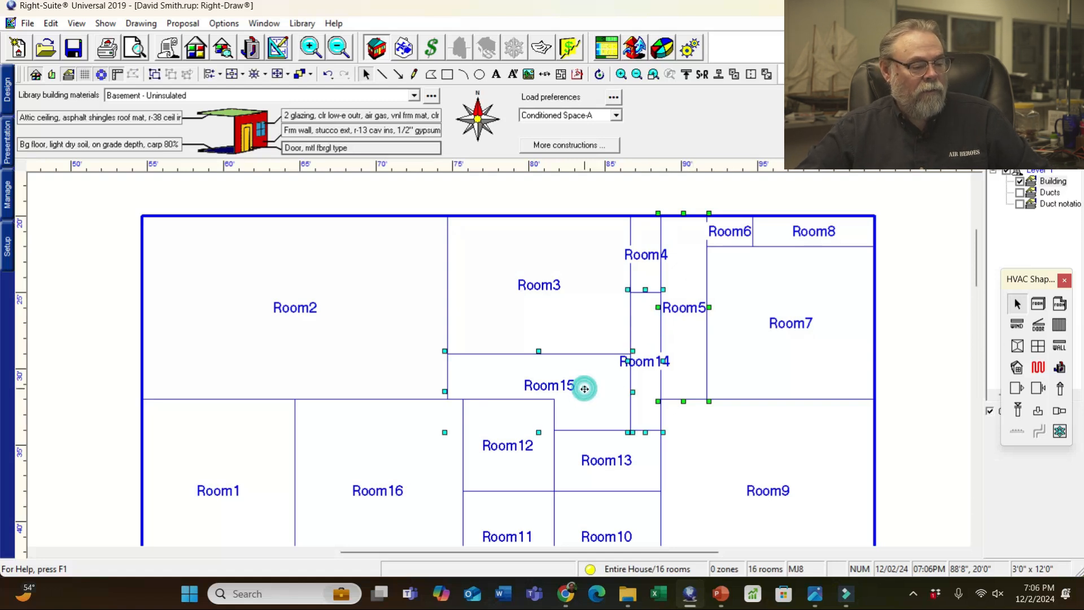
left_click(735, 76)
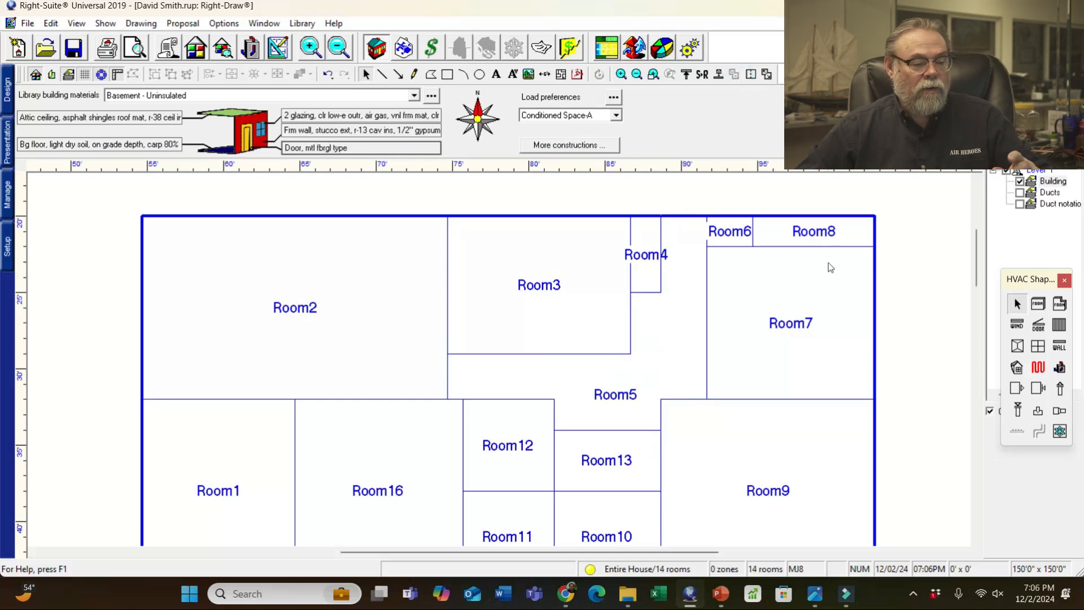
- Merge Room8 into Room7 and Room4 into Room3
left_click(842, 351)
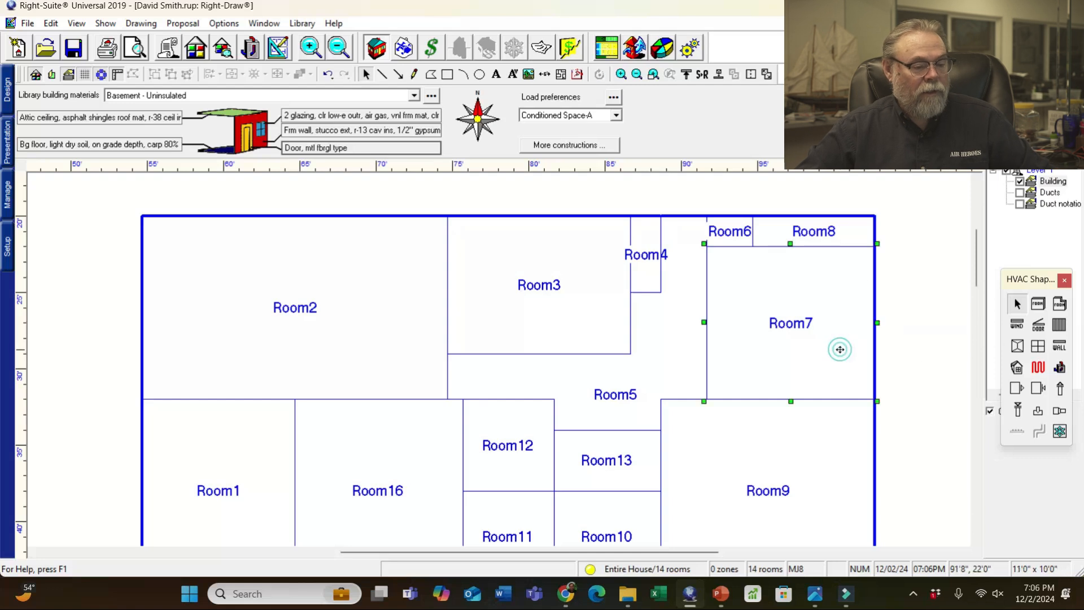
left_click(844, 234, "shift")
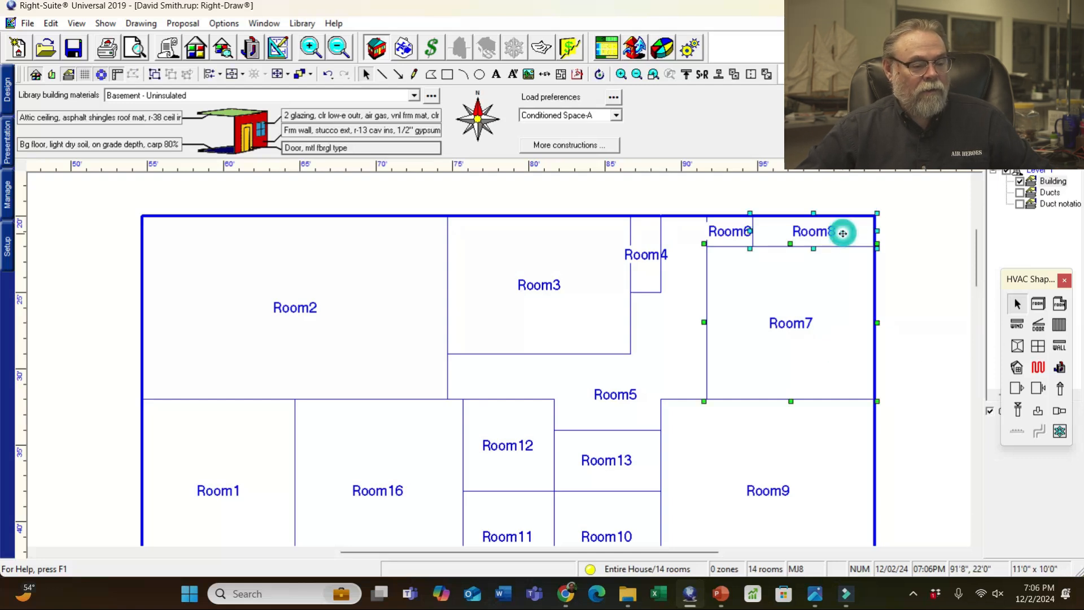
left_click(734, 74)
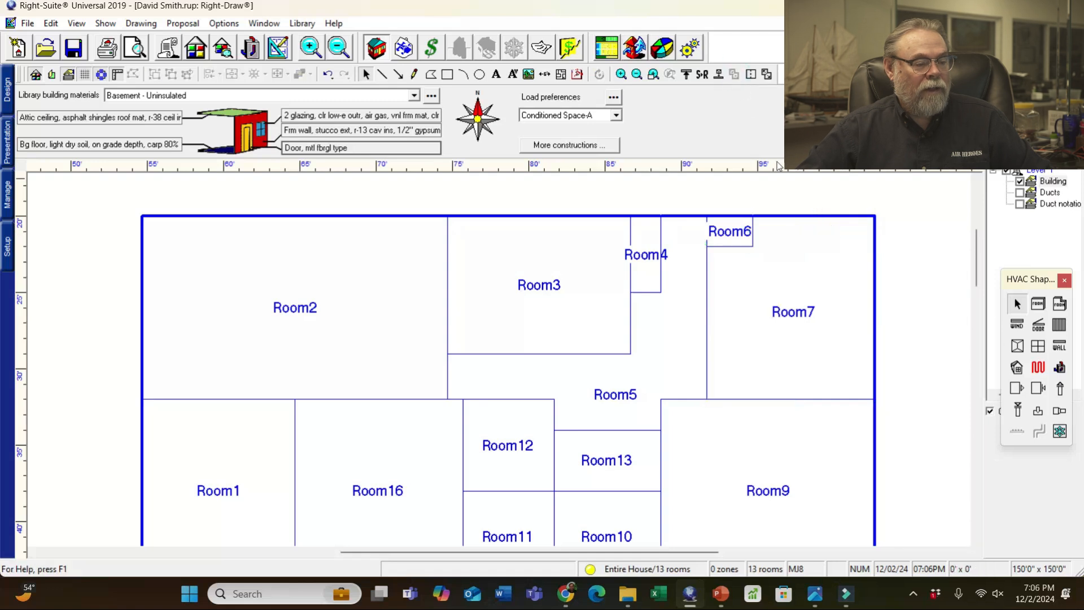
left_click(563, 316)
left_click(649, 274, "shift")
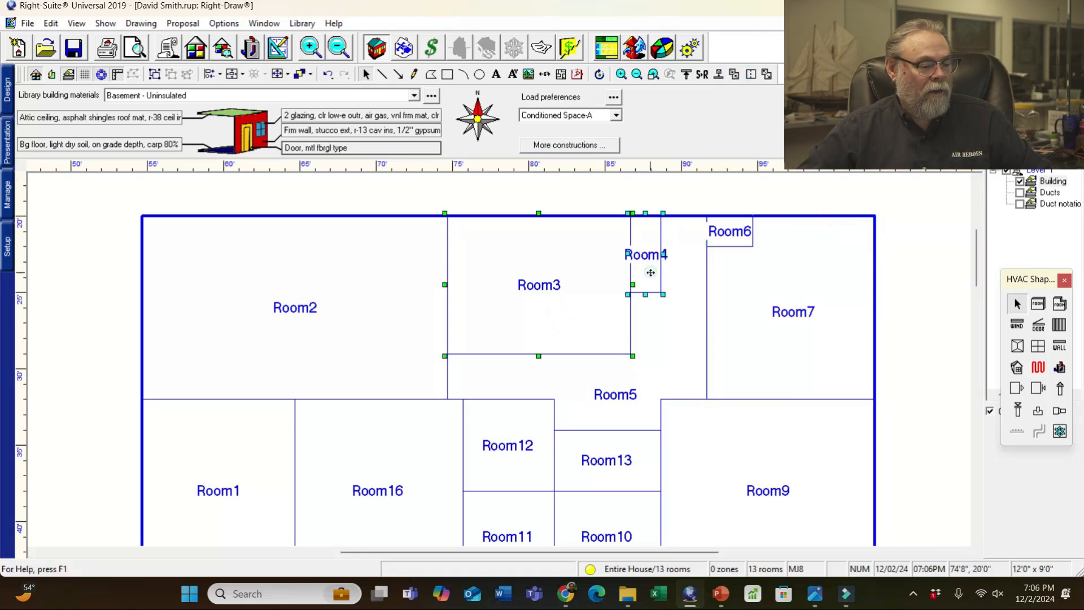
left_click(735, 74)
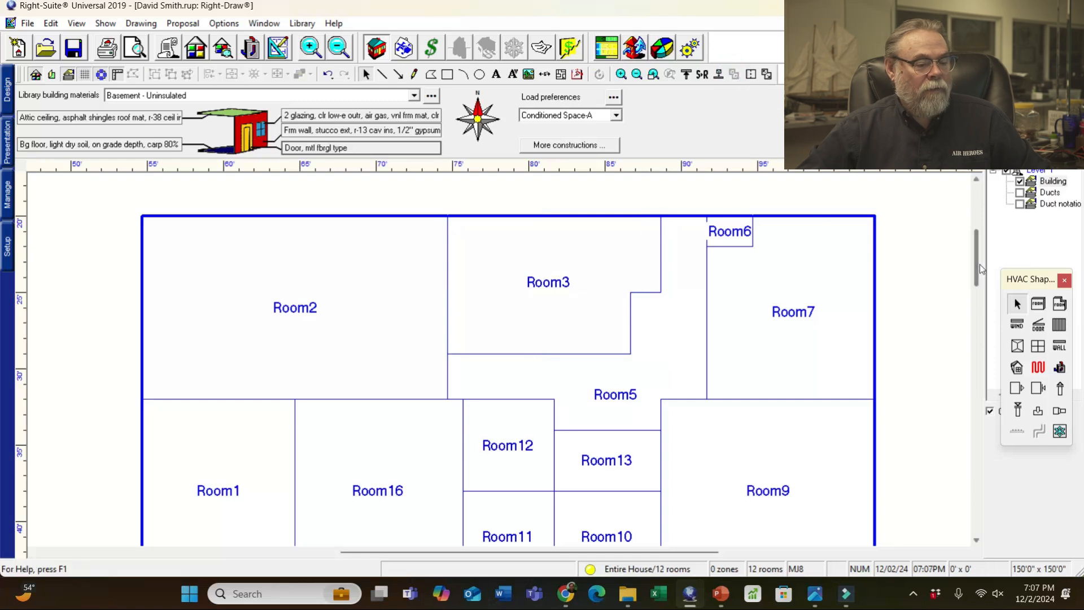
- Merge Room11 into Room10, making one wider Room10
scroll(981, 264, "down", 3)
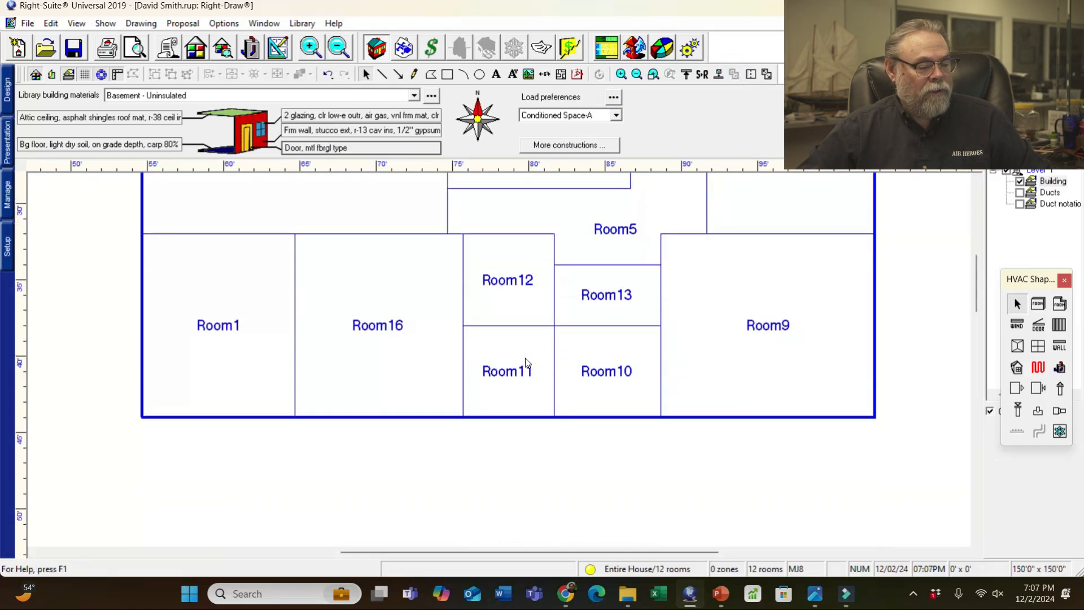
left_click(602, 398)
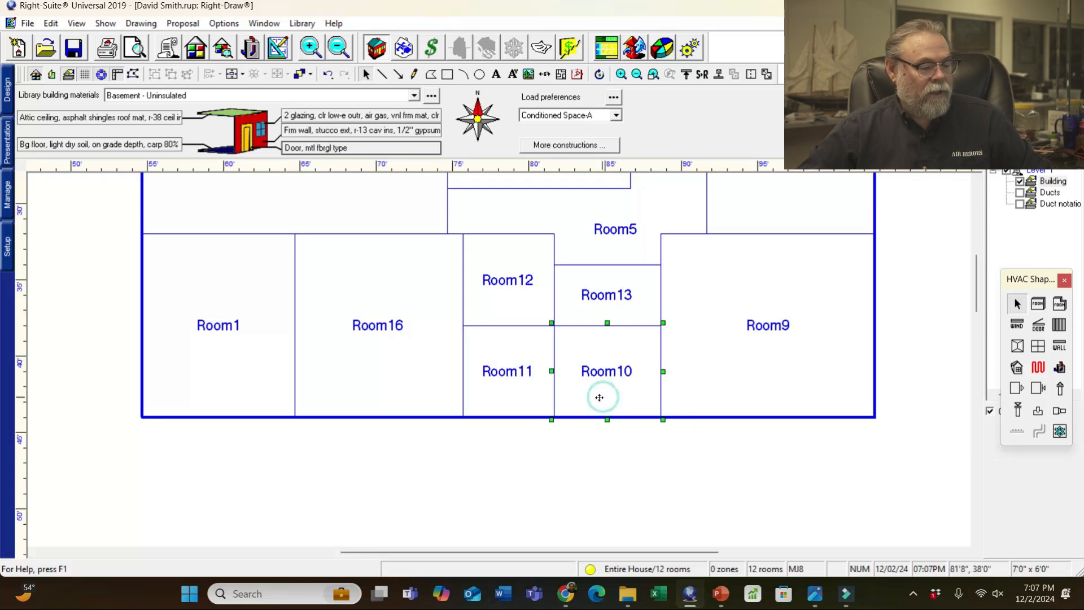
left_click(520, 396, "shift")
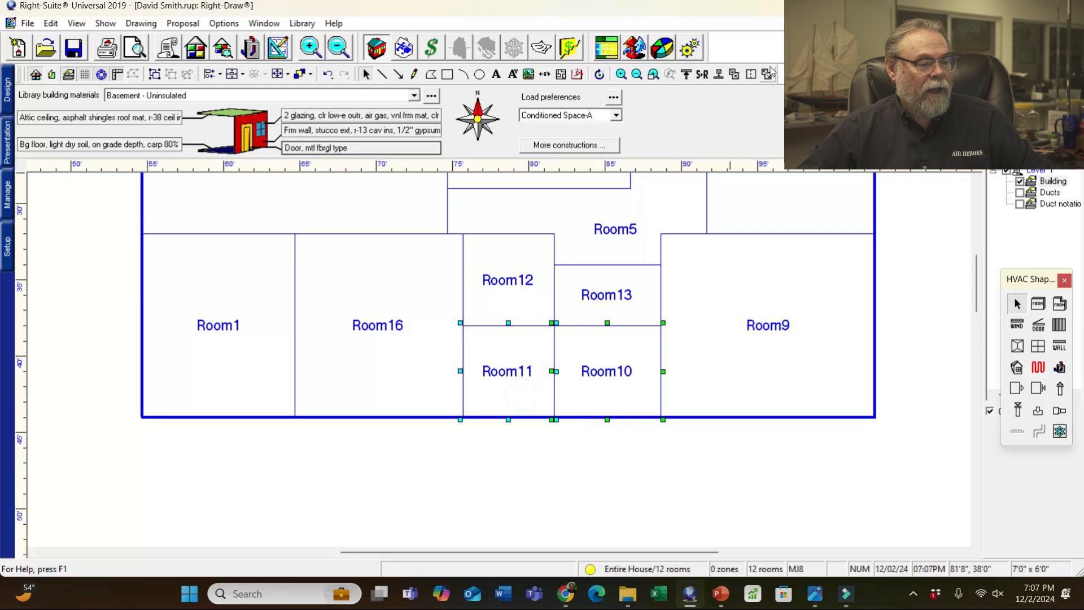
left_click(733, 75)
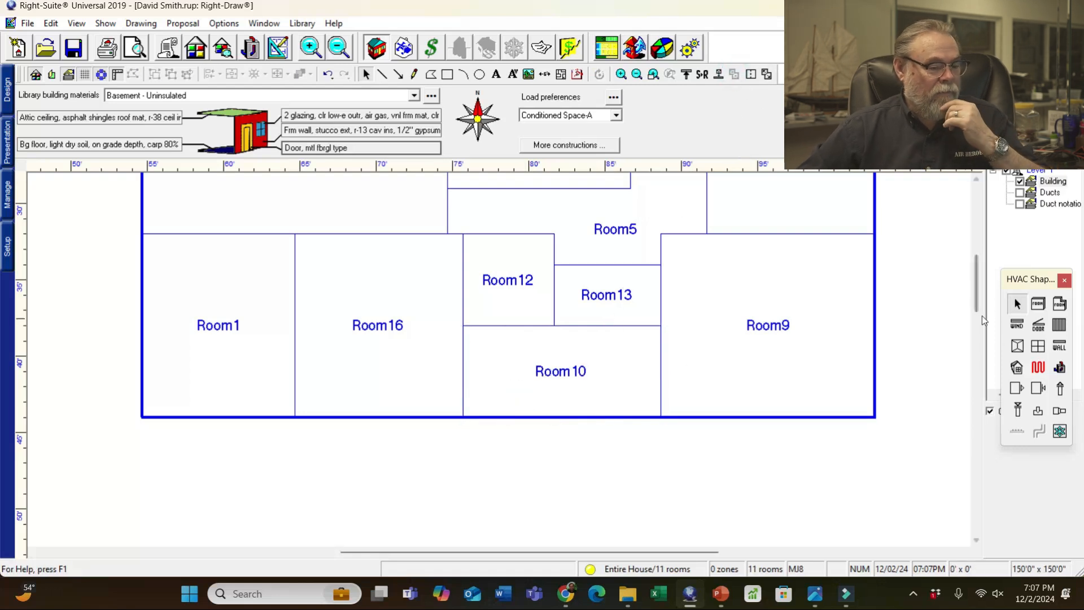
left_click_drag(978, 302, 978, 273)
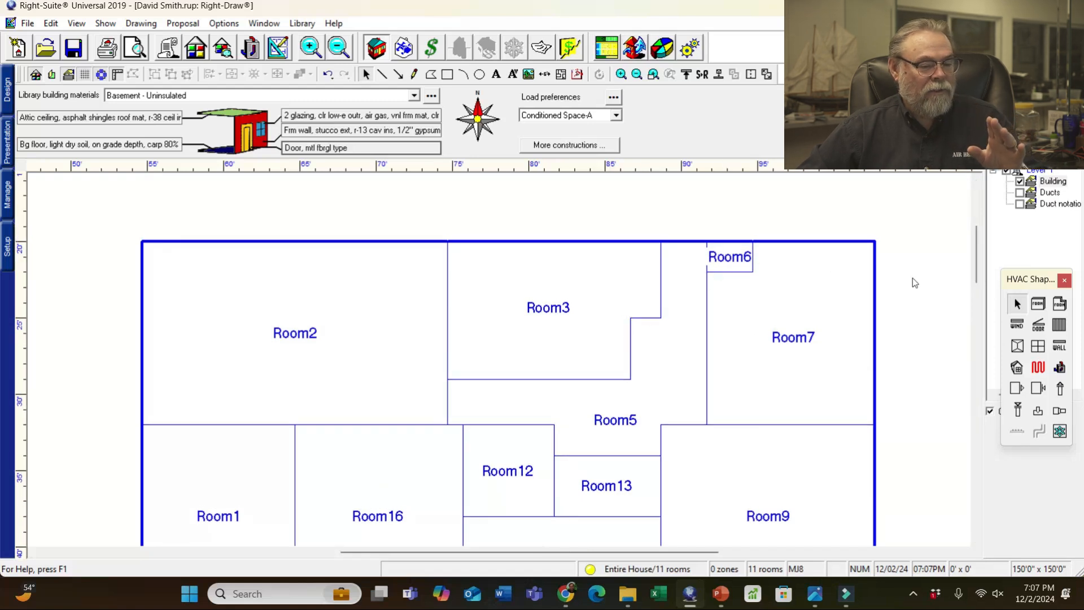
- Draw a new 20' x 20' room above the house's top-right corner
left_click_drag(978, 275, 972, 235)
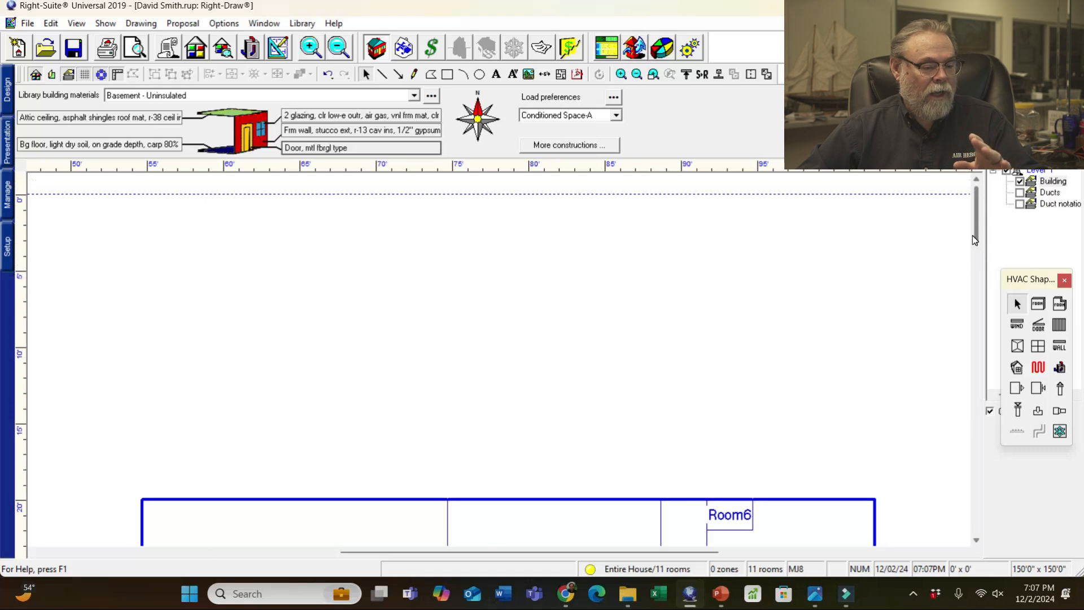
left_click(1038, 304)
mouse_move(874, 506)
left_mouse_down()
mouse_move(838, 311)
mouse_move(797, 236)
mouse_move(799, 209)
mouse_move(600, 220)
mouse_move(570, 218)
mouse_move(570, 202)
left_mouse_up()
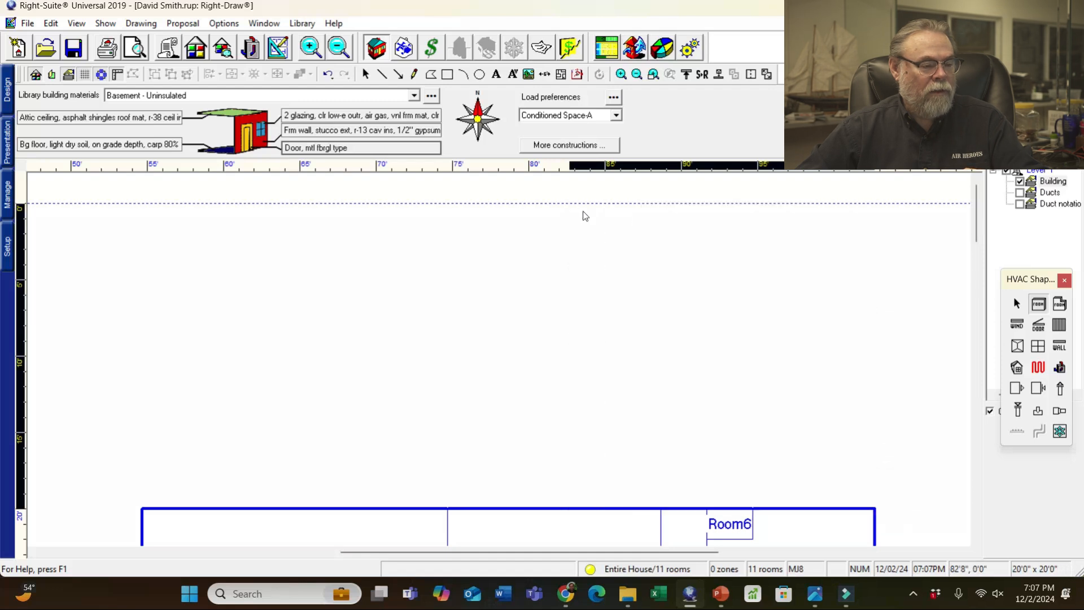
- Move the entire floor plan down on the drawing area
scroll(914, 416, "down", 1)
scroll(710, 412, "down", 2)
scroll(710, 417, "down", 1)
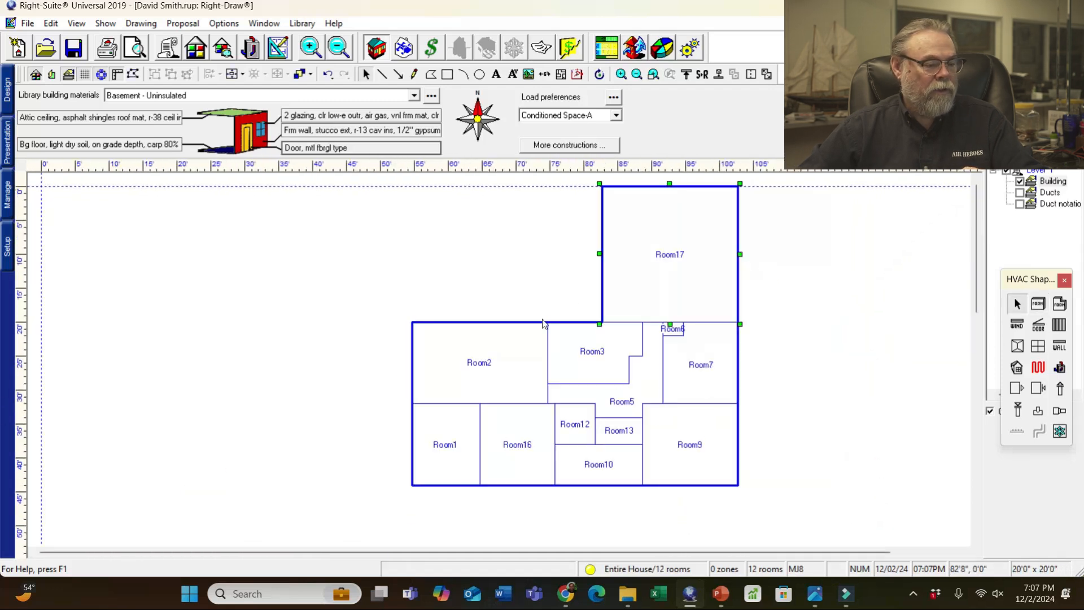
left_click_drag(341, 174, 909, 551)
left_click_drag(617, 319, 608, 407)
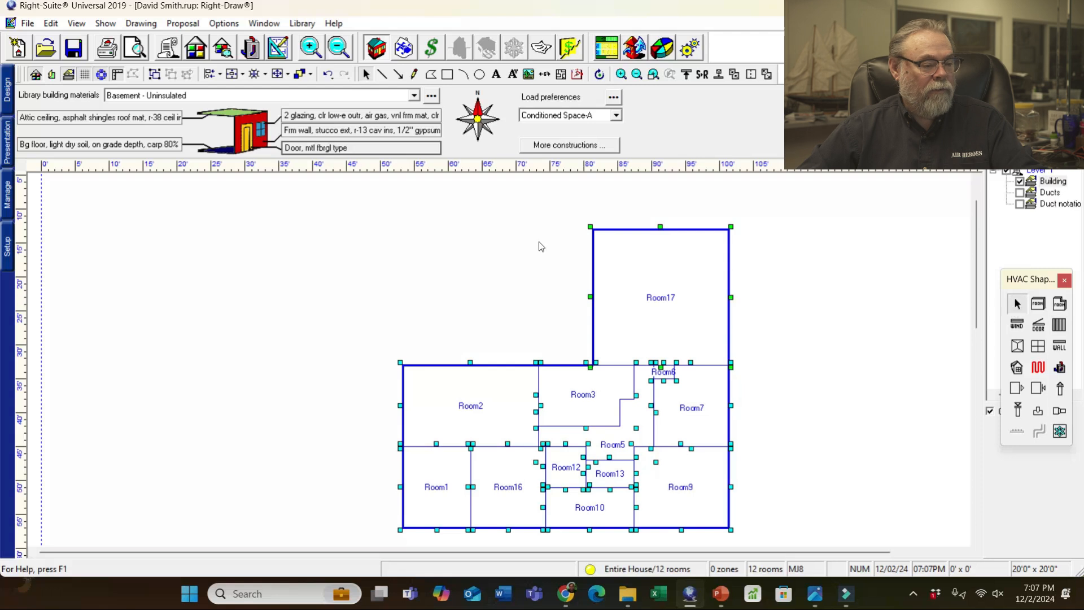
left_click_drag(303, 207, 766, 530)
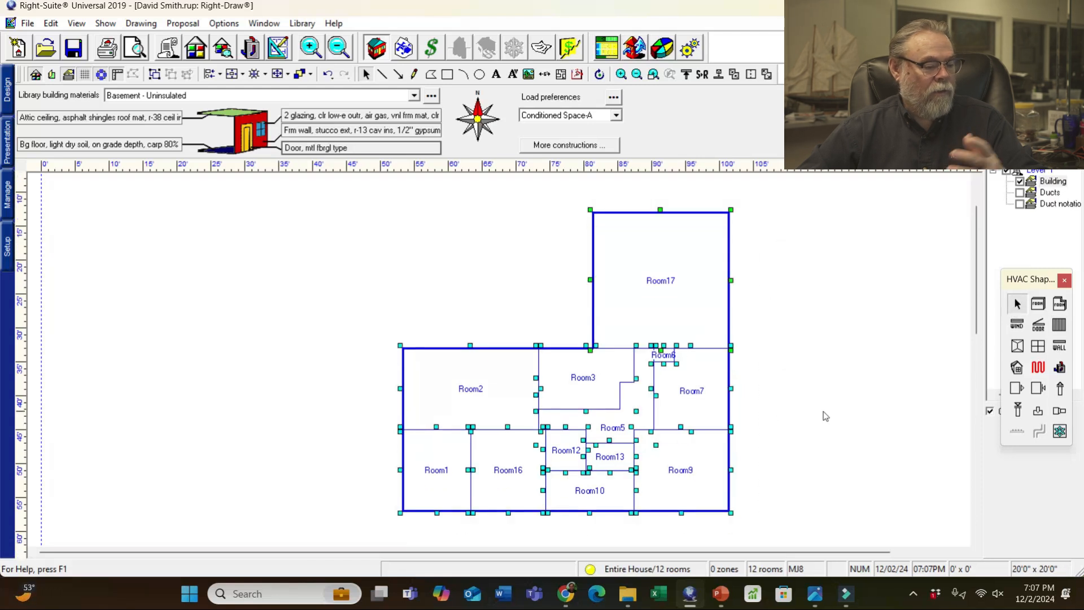
left_click(825, 416)
- Merge Room6 into the new Room17
left_click(680, 359)
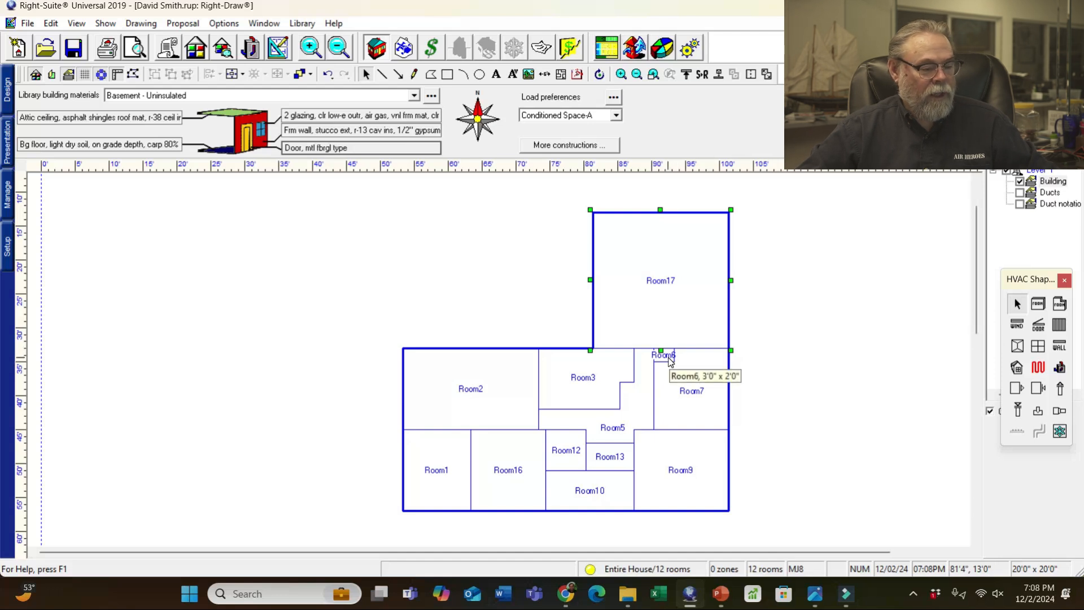
left_click(670, 362)
left_click(734, 74)
left_click(802, 305)
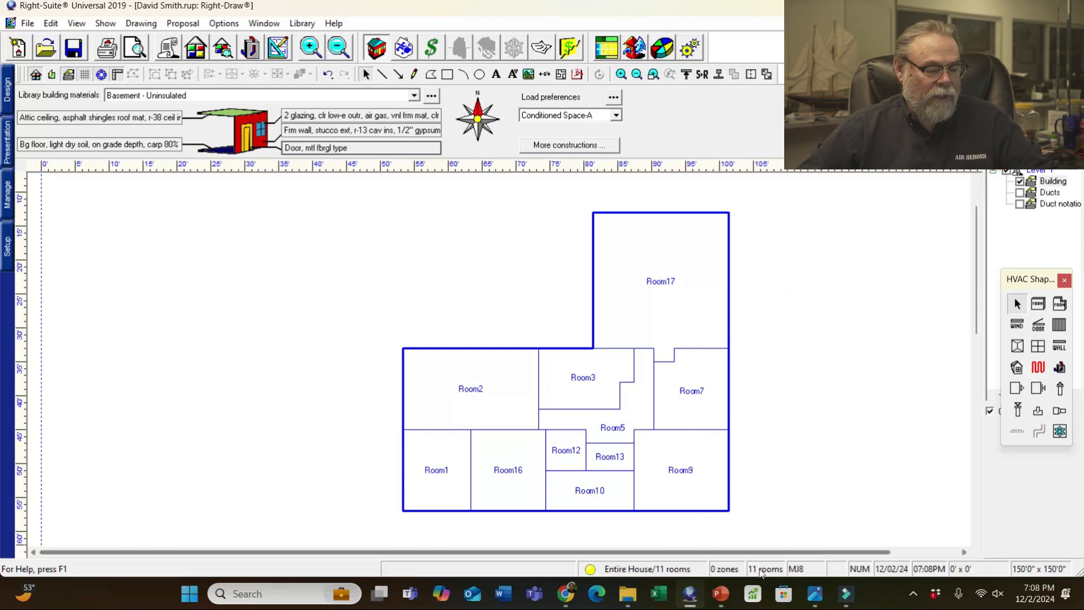
mouse_move(818, 597)
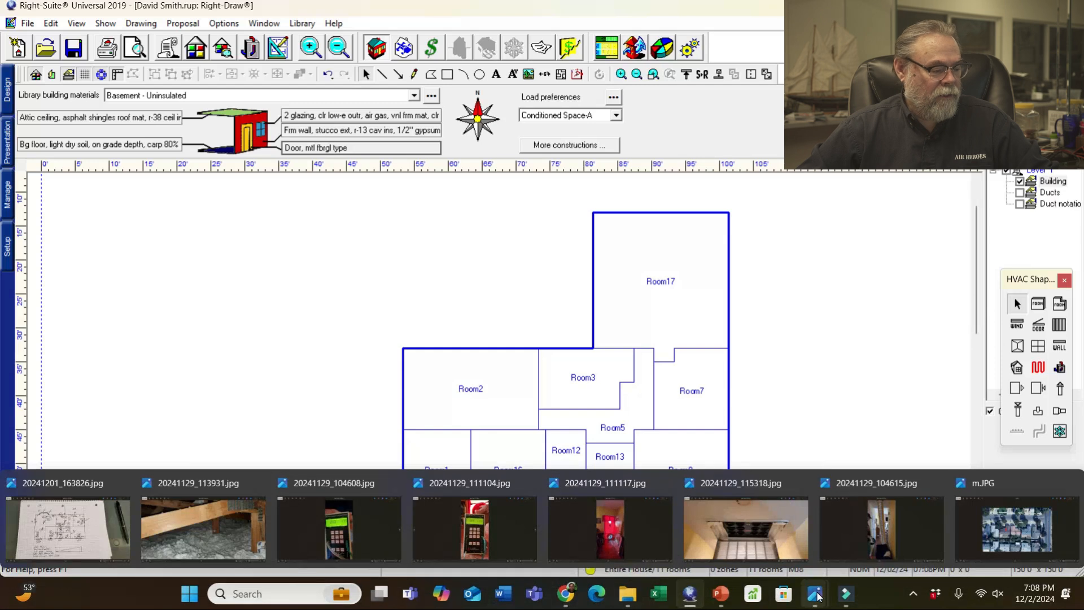
left_click(77, 530)
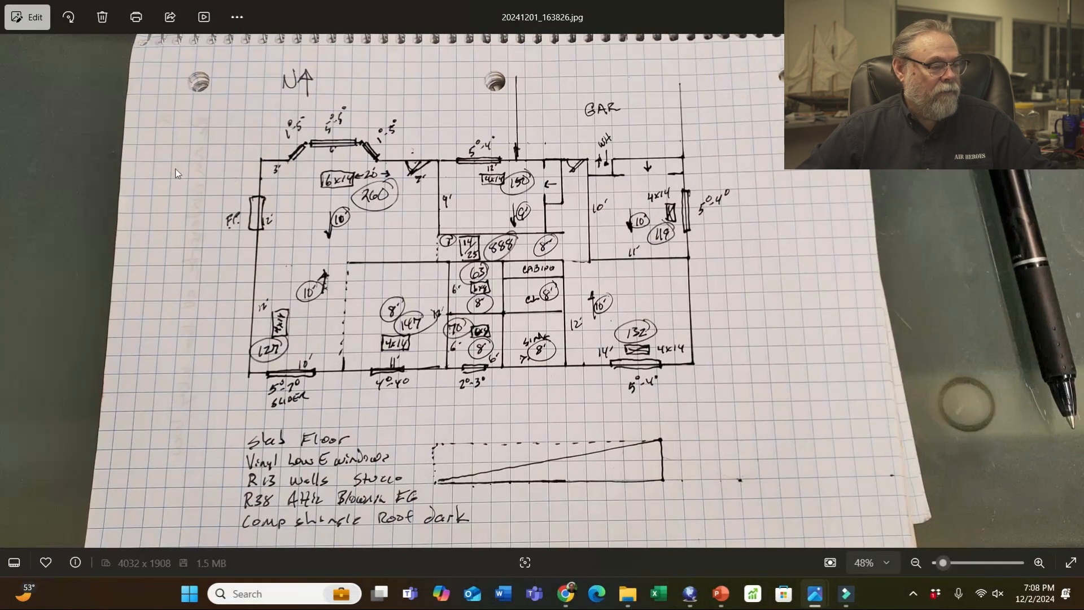
scroll(394, 161, "up", 4)
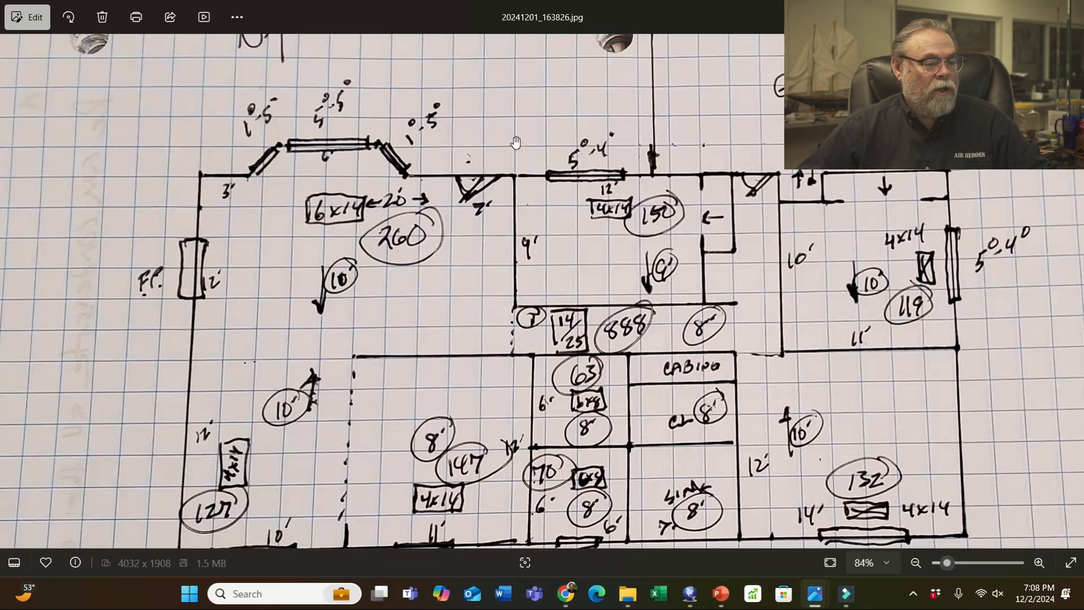
scroll(693, 362, "down", 4)
scroll(693, 362, "down", 2)
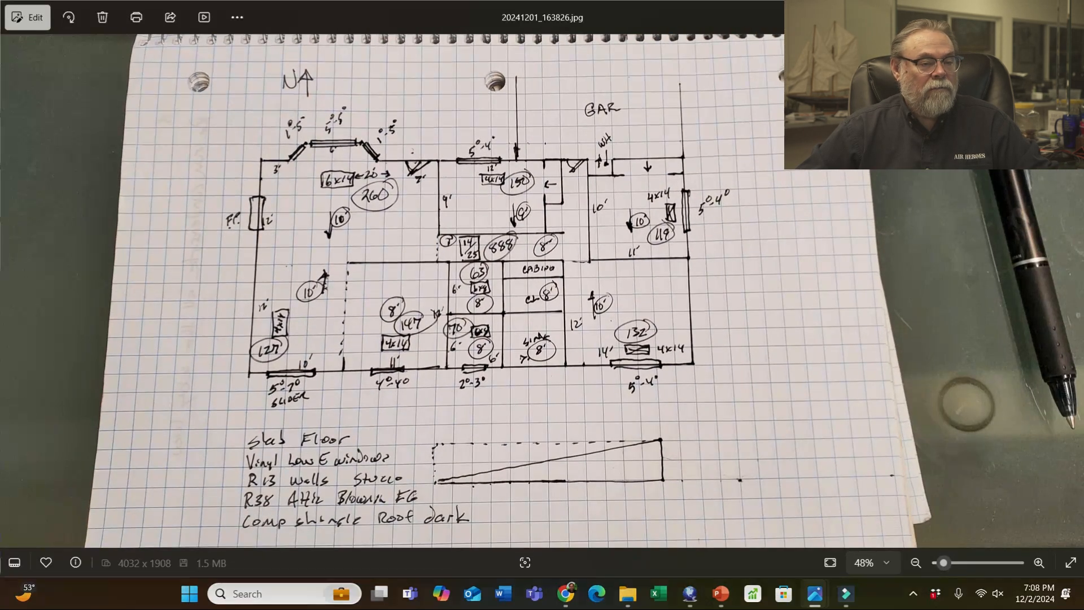
key("alt+Tab")
- Draw two small helper rooms, Room18 and Room19, above Room2's top-left corner
scroll(495, 329, "up", 3)
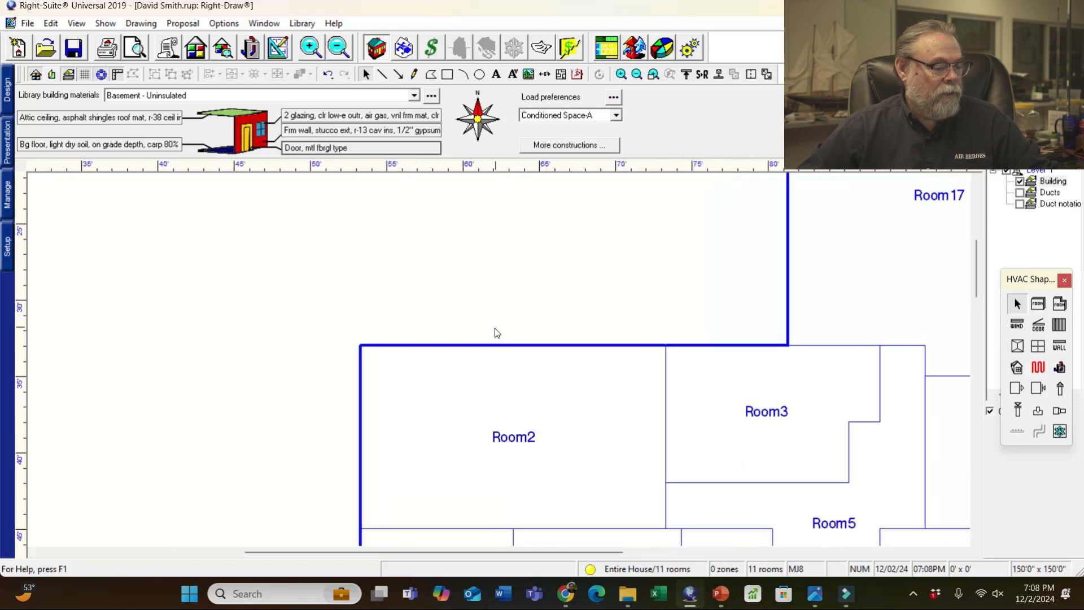
left_click(1038, 303)
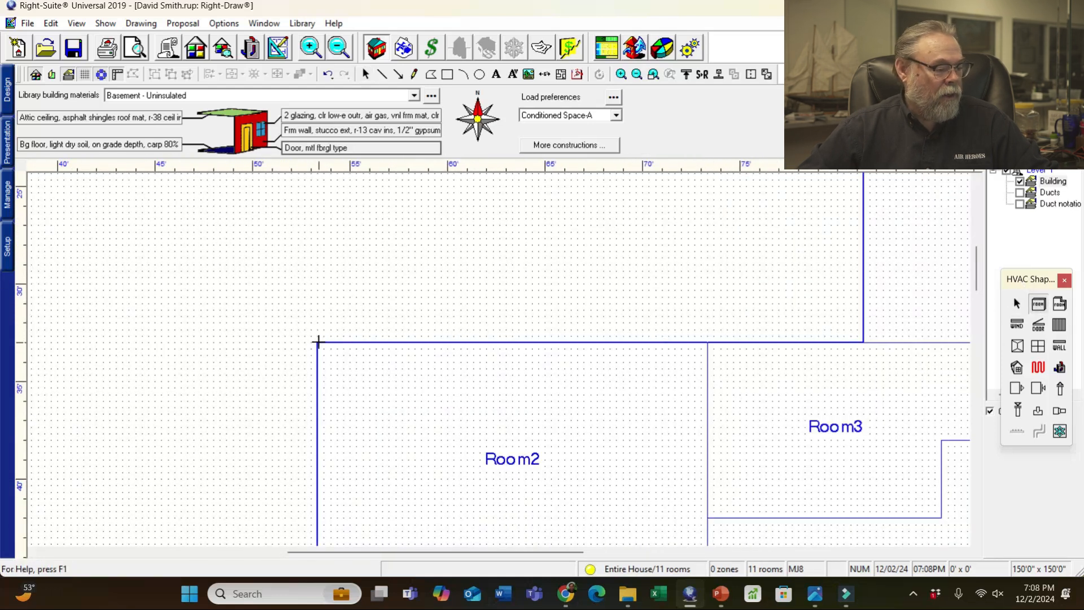
left_click_drag(318, 342, 376, 303)
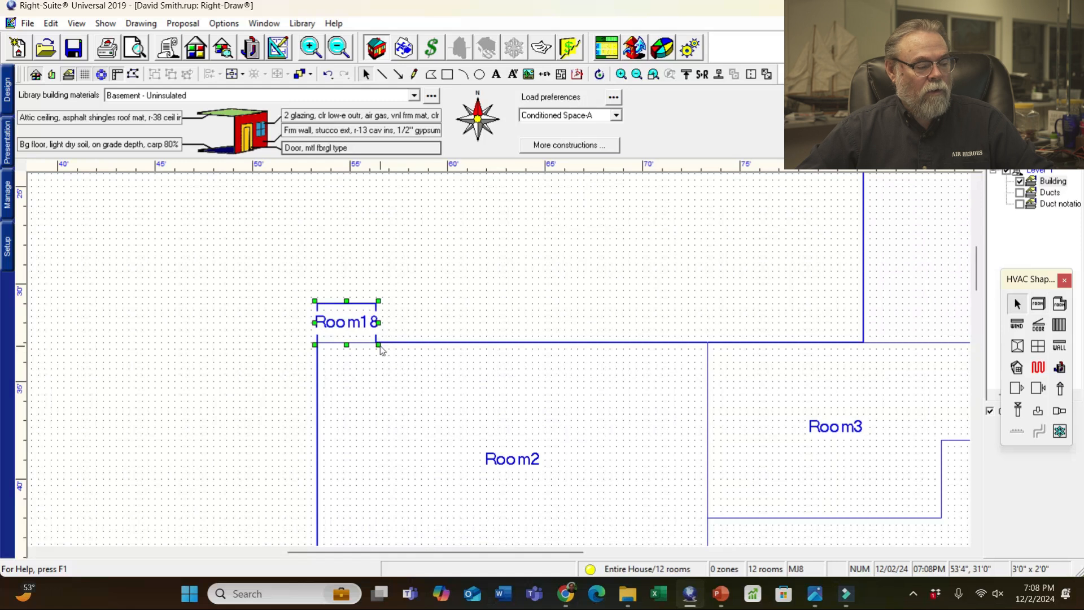
left_click(1041, 309)
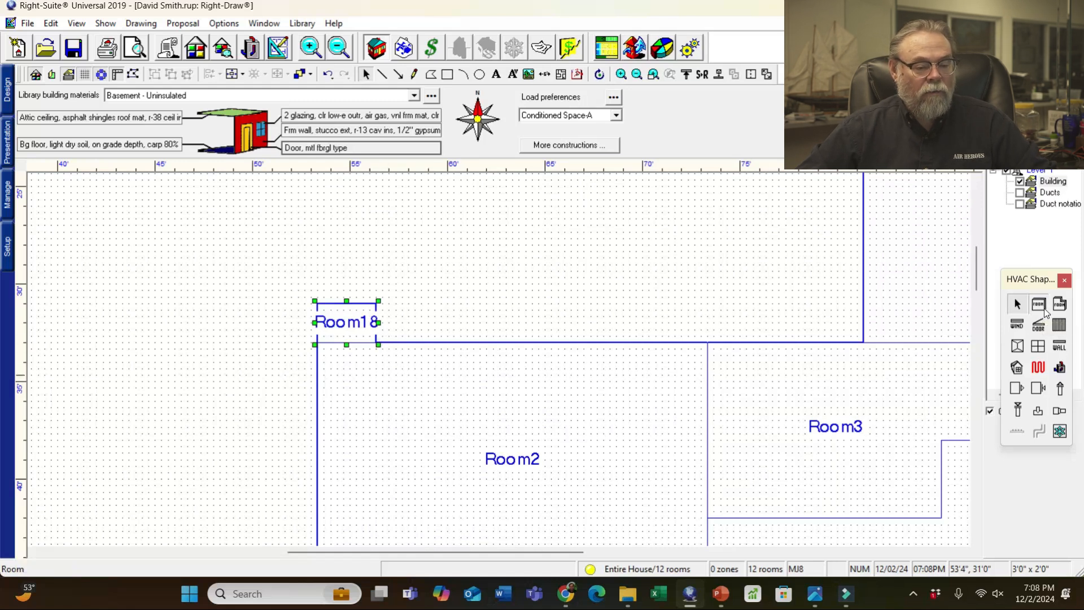
left_click_drag(376, 304, 416, 343)
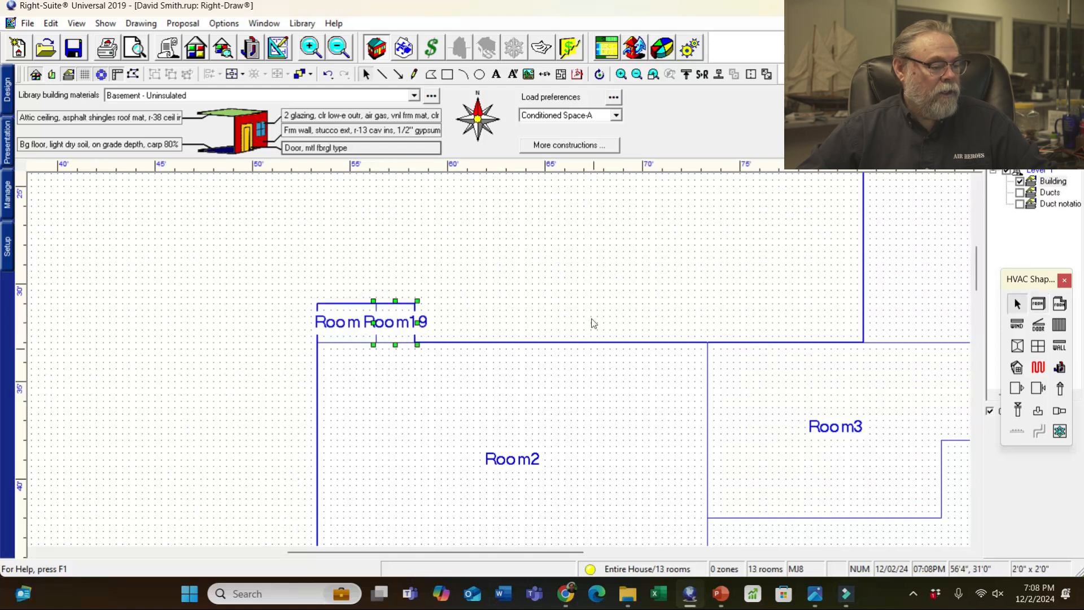
- Move Room18 right and widen it to 6'0" x 2'0", then duplicate Room19 as Room20 beside it
left_click(348, 318)
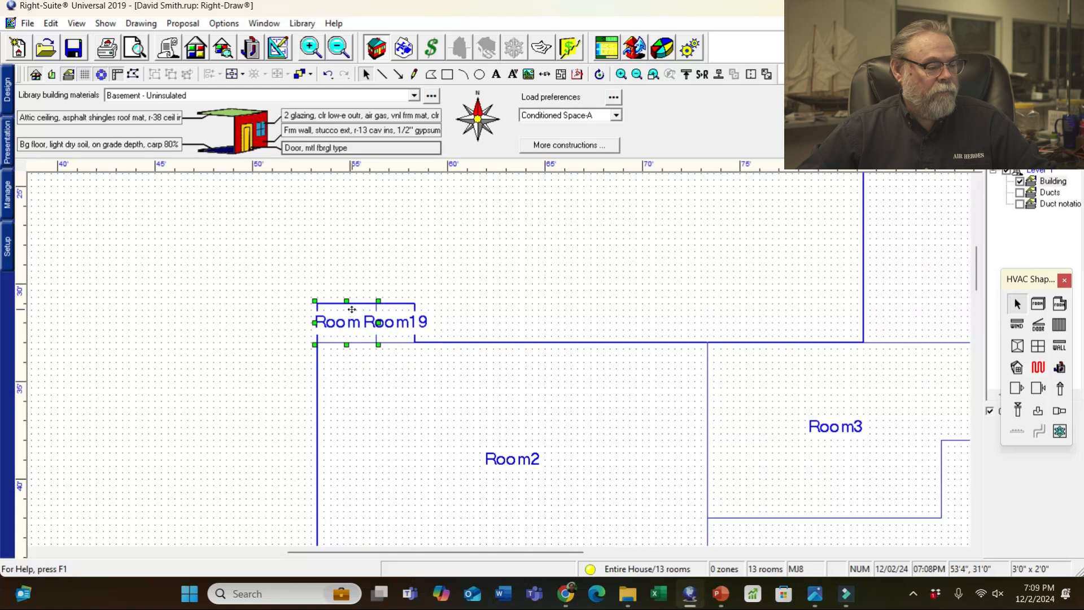
left_click_drag(355, 306, 452, 305)
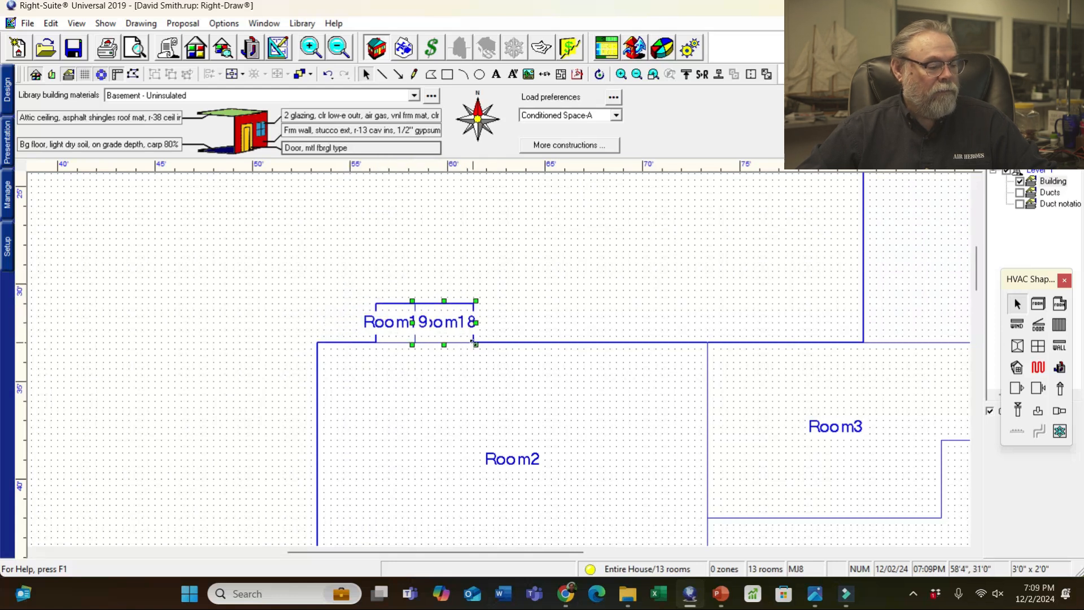
left_click_drag(476, 345, 535, 352)
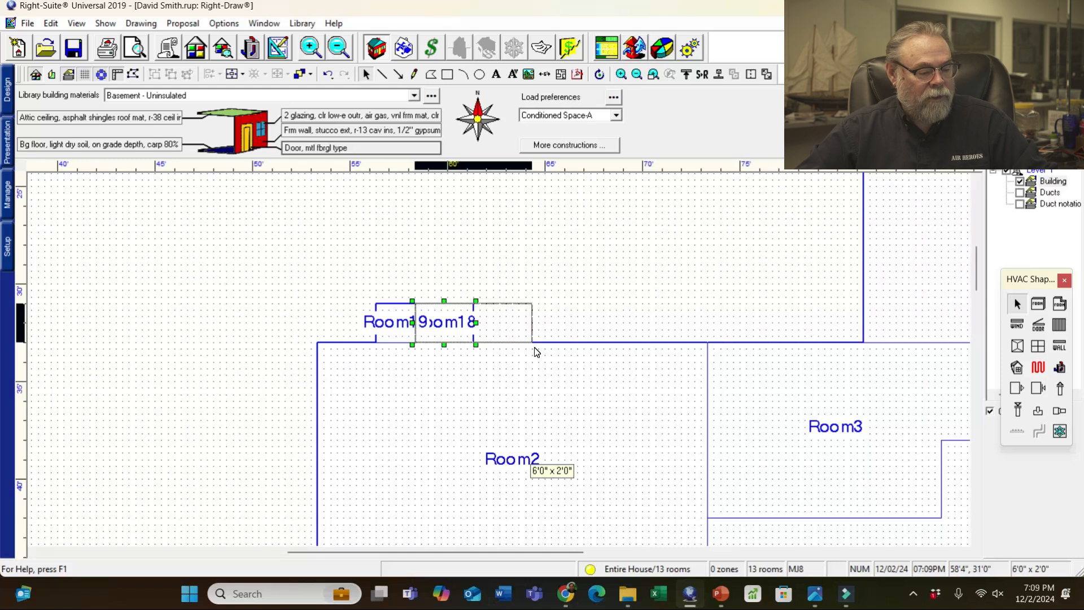
left_click_drag(536, 351, 536, 351)
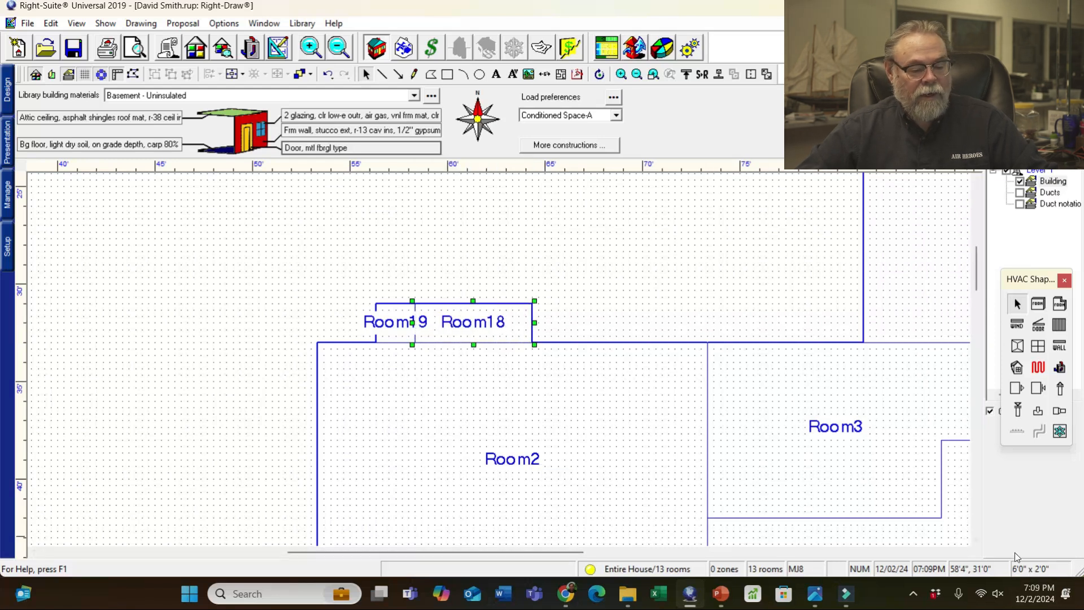
left_click(390, 311)
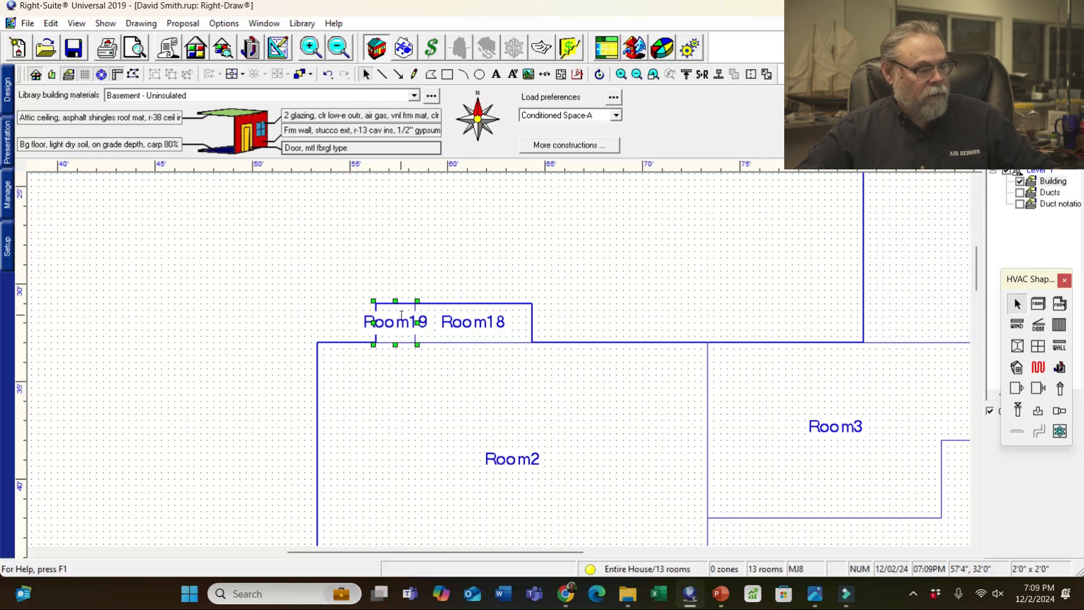
key("ctrl+d")
left_click_drag(424, 358, 555, 337)
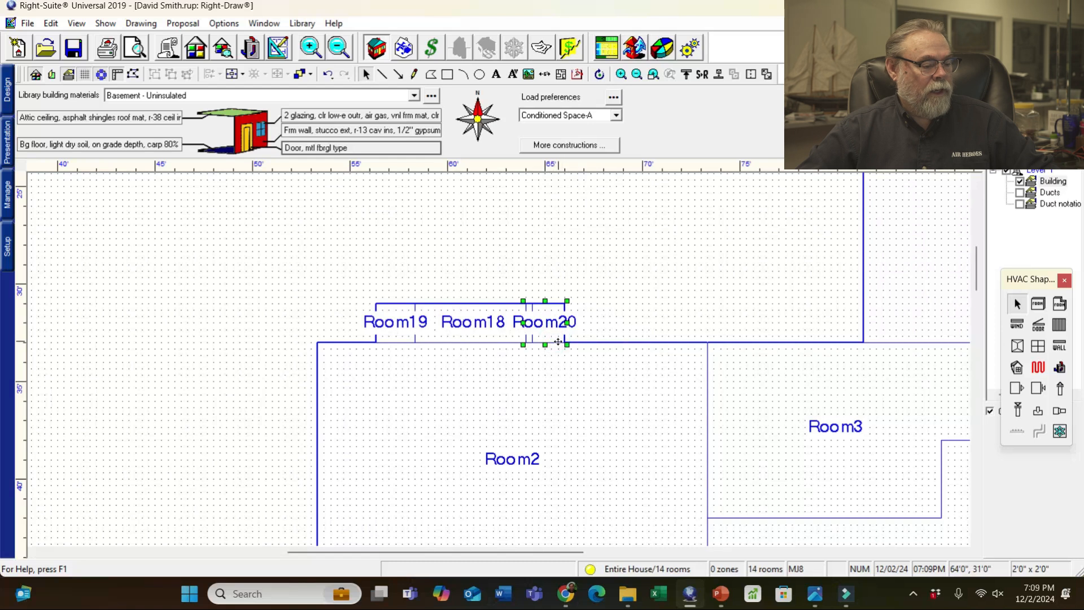
left_click(666, 286)
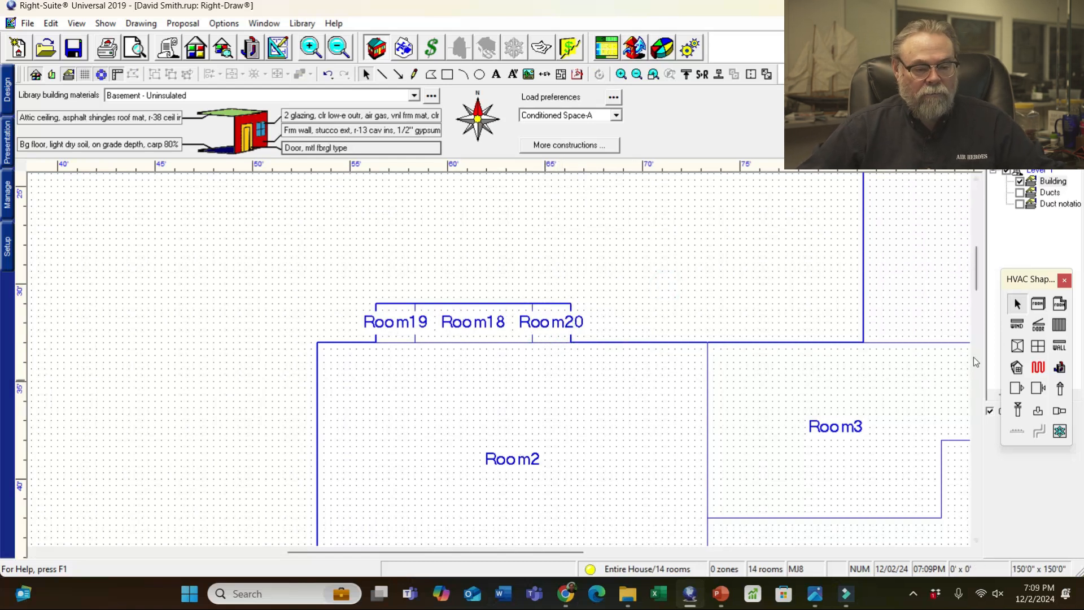
- Edit Room2's vertices, pulling both top bay corners up into an angled projection
left_click(523, 397)
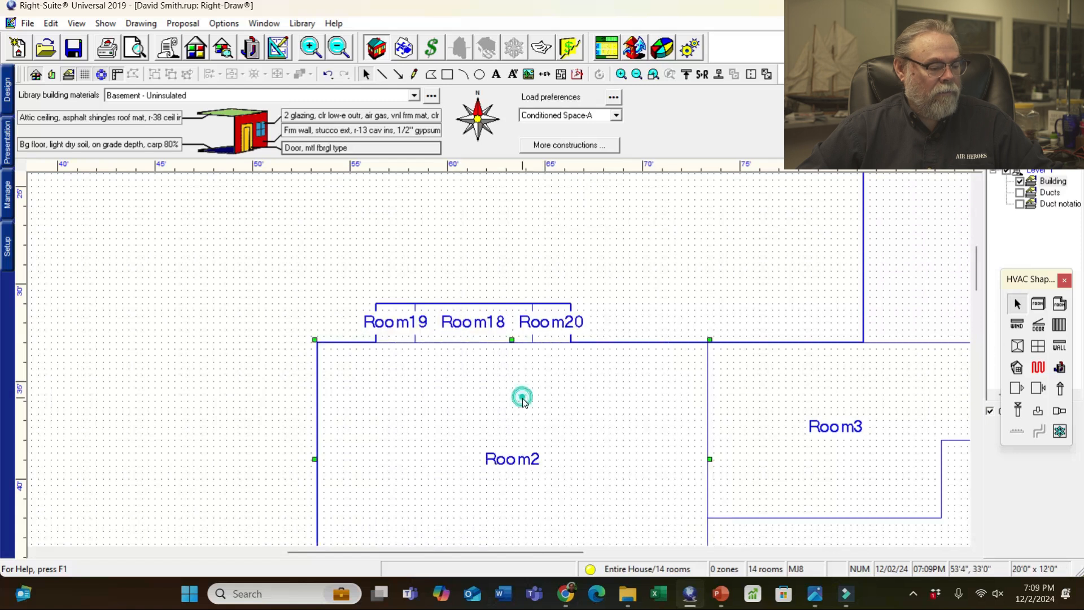
left_click(133, 75)
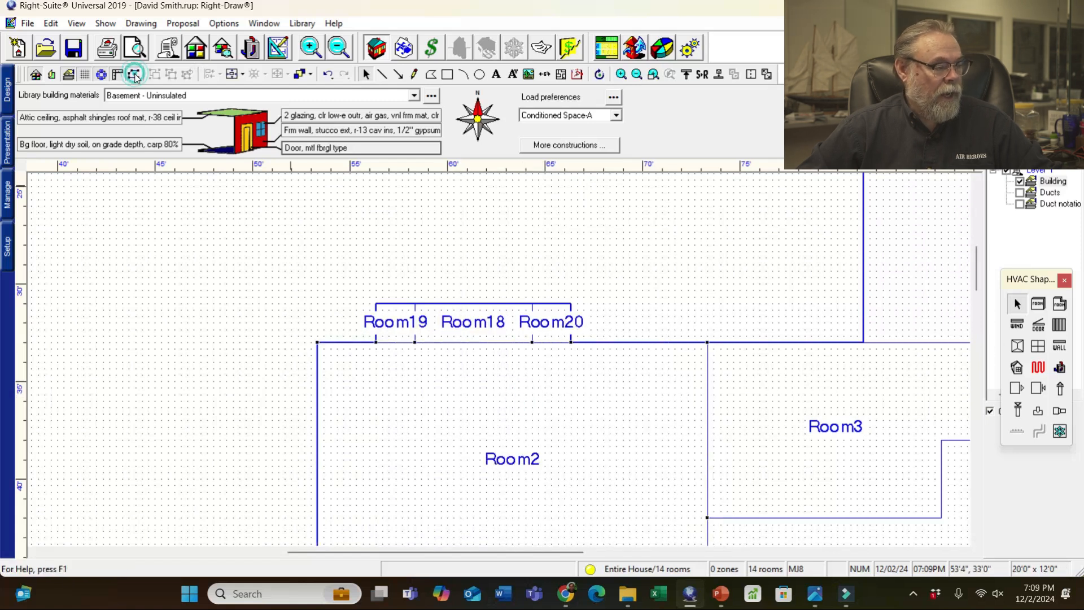
left_click(416, 343)
left_click(133, 74)
left_click_drag(415, 342, 415, 304)
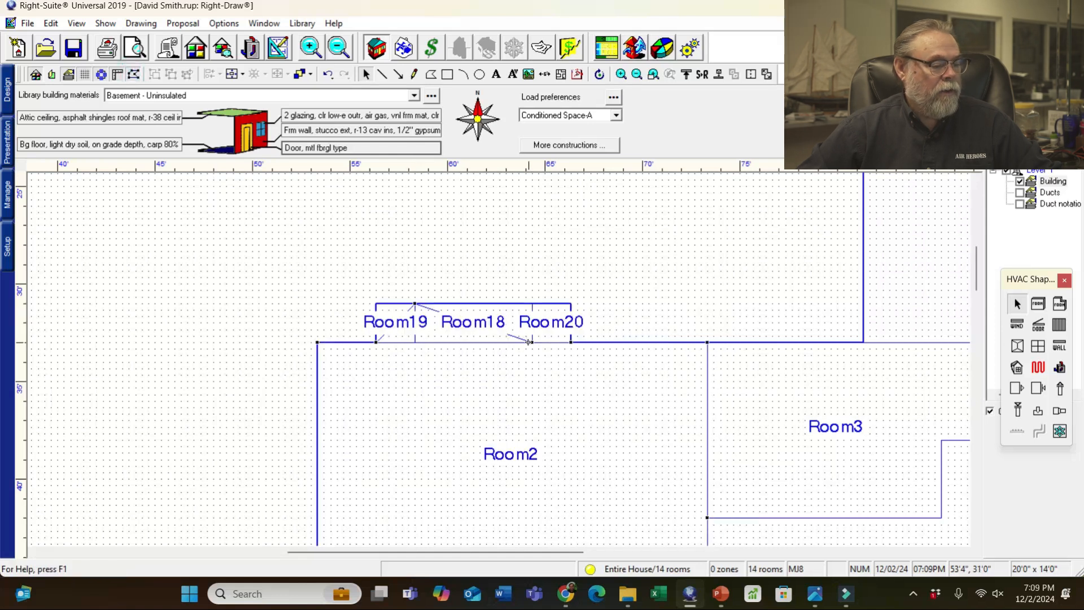
left_click_drag(531, 342, 532, 304)
- Delete the Room19 and Room20 helper rooms and select Room18
left_click(394, 316)
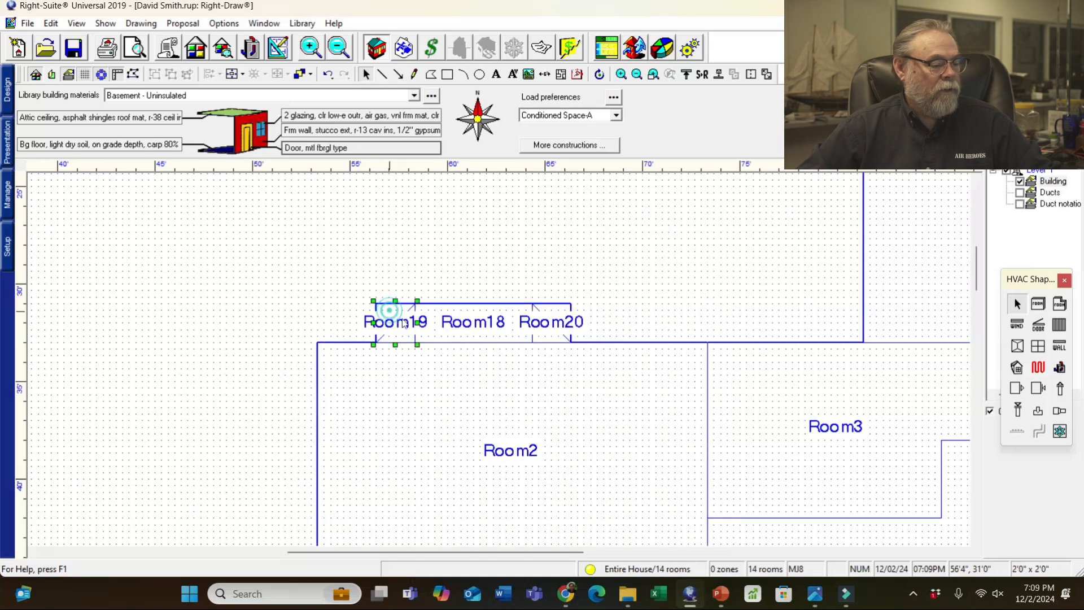
key("Delete")
left_click(567, 316)
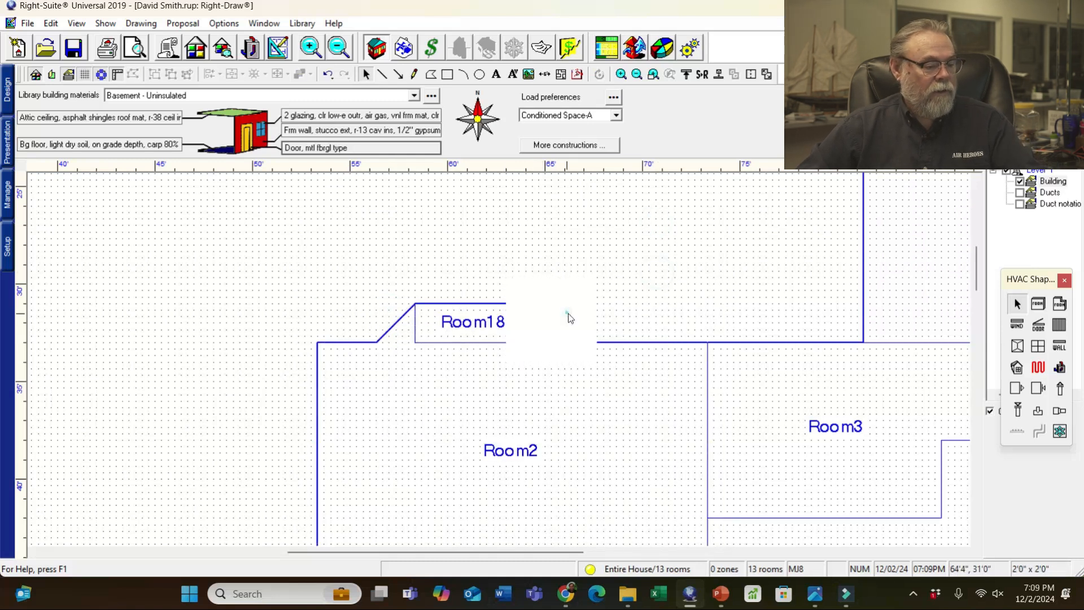
key("Delete")
left_click(494, 330)
- Delete the Room18 helper room, then zoom in on and select the 20'0" x 22'0" Room17
key("Delete")
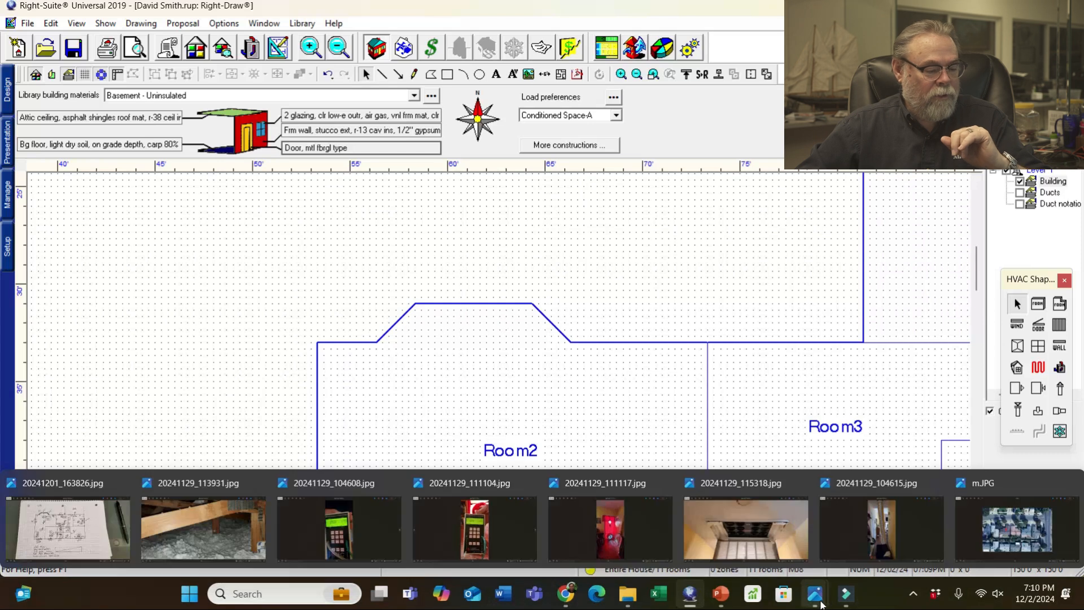
scroll(763, 340, "down", 8)
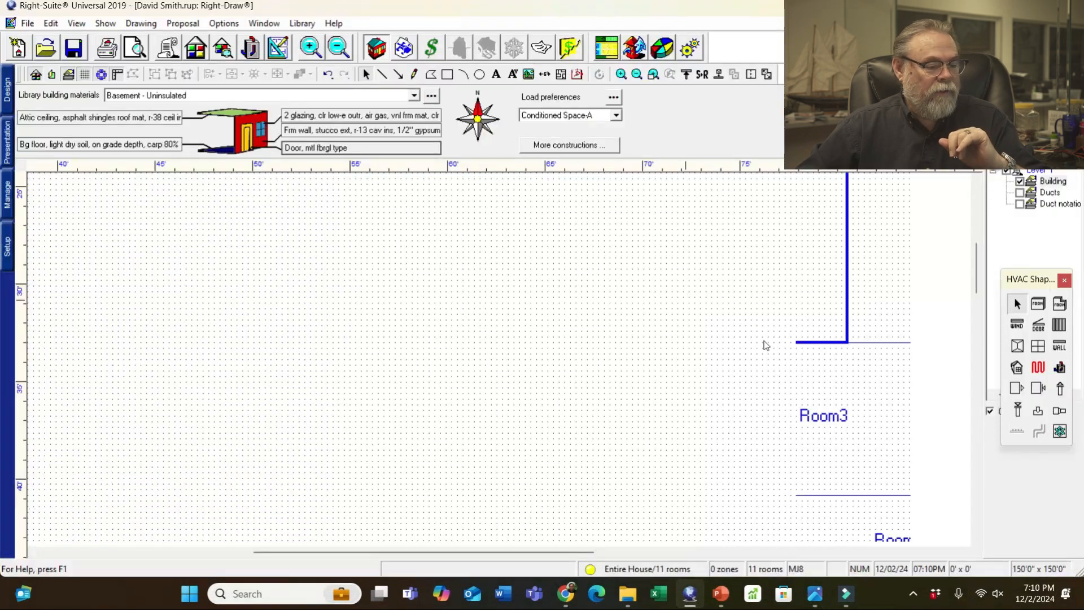
scroll(559, 444, "up", 2)
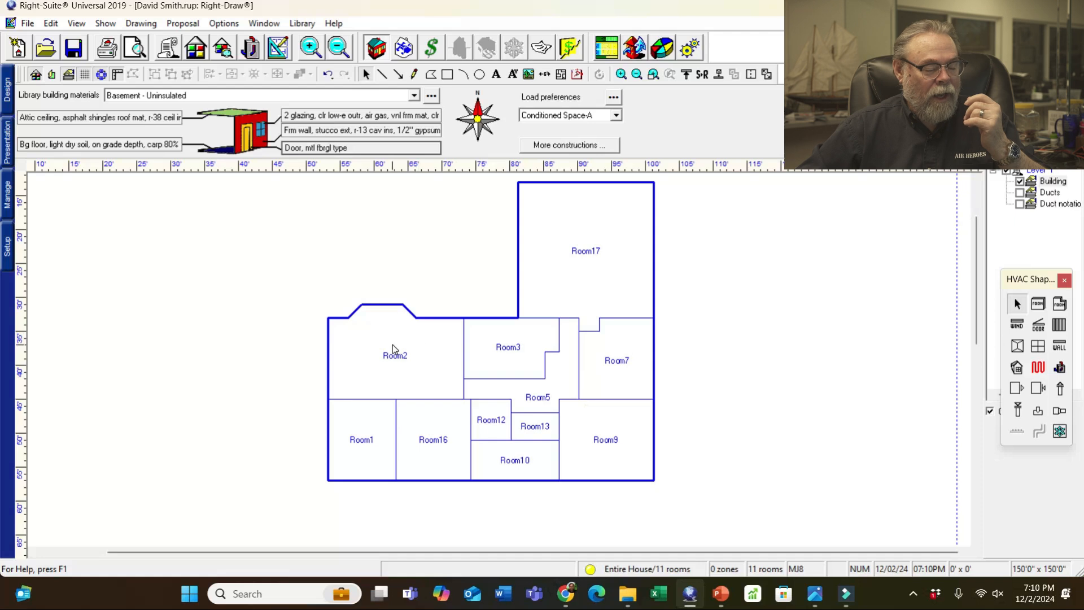
scroll(677, 277, "up", 1)
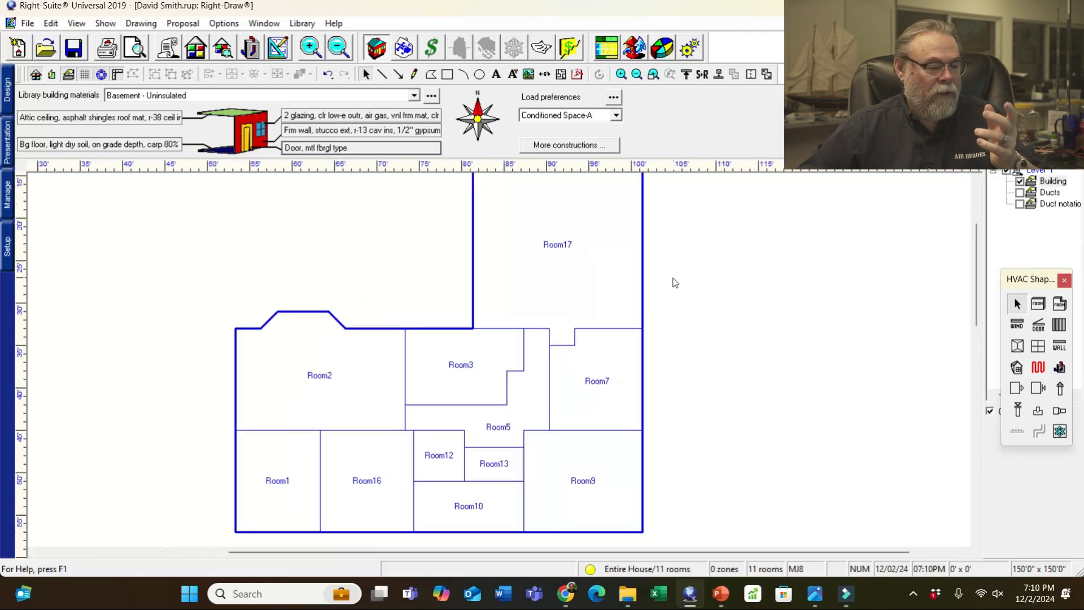
scroll(675, 283, "up", 1)
left_click_drag(975, 289, 981, 268)
scroll(520, 318, "up", 1)
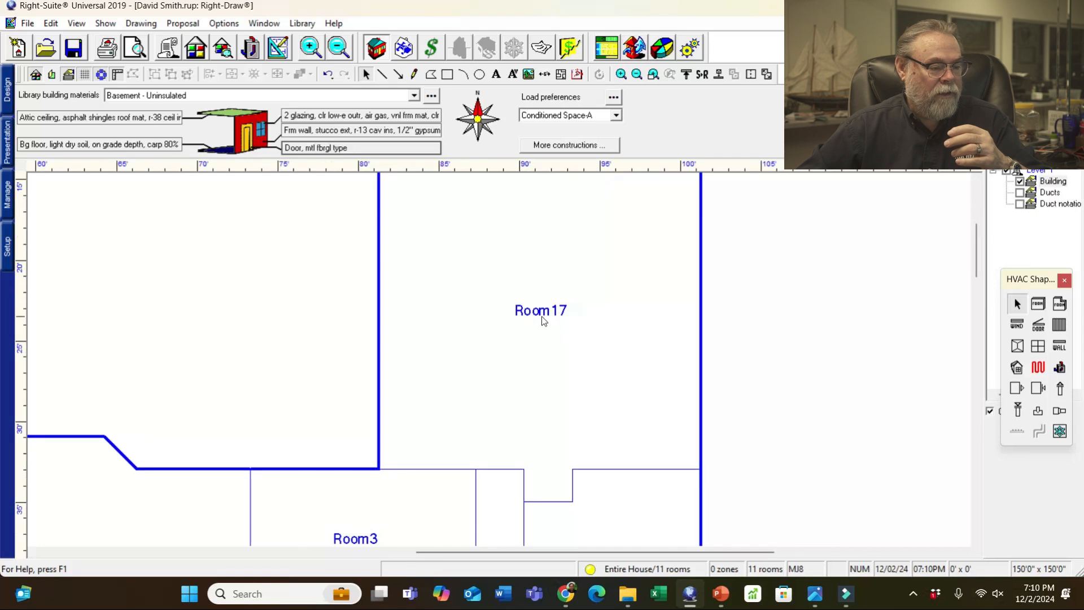
left_click(540, 318)
left_click(518, 312)
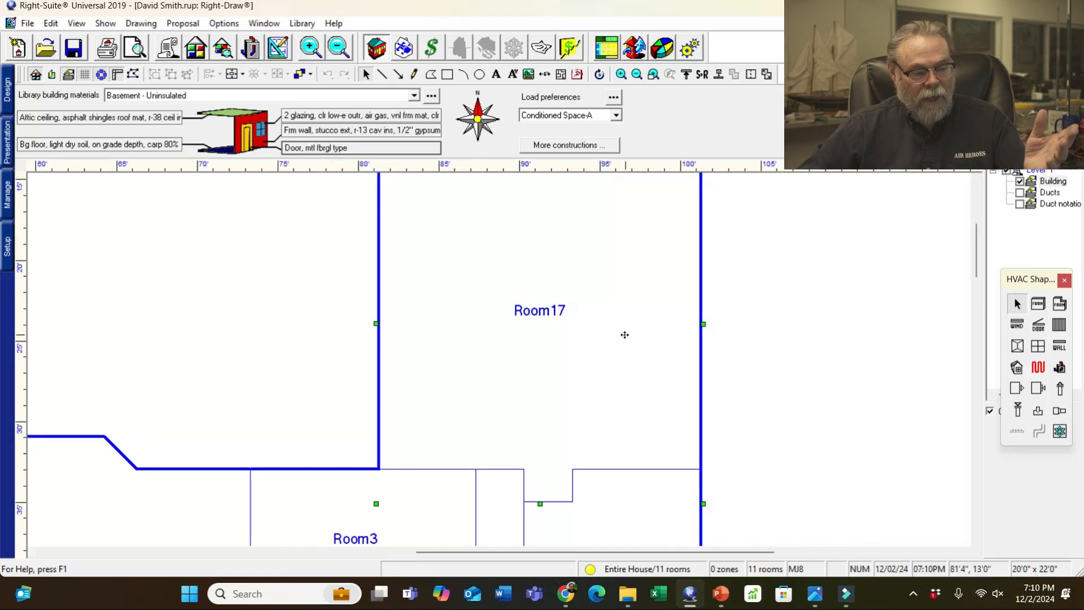
- Rename Room17 to 'Gar' in its properties
double_click(643, 340)
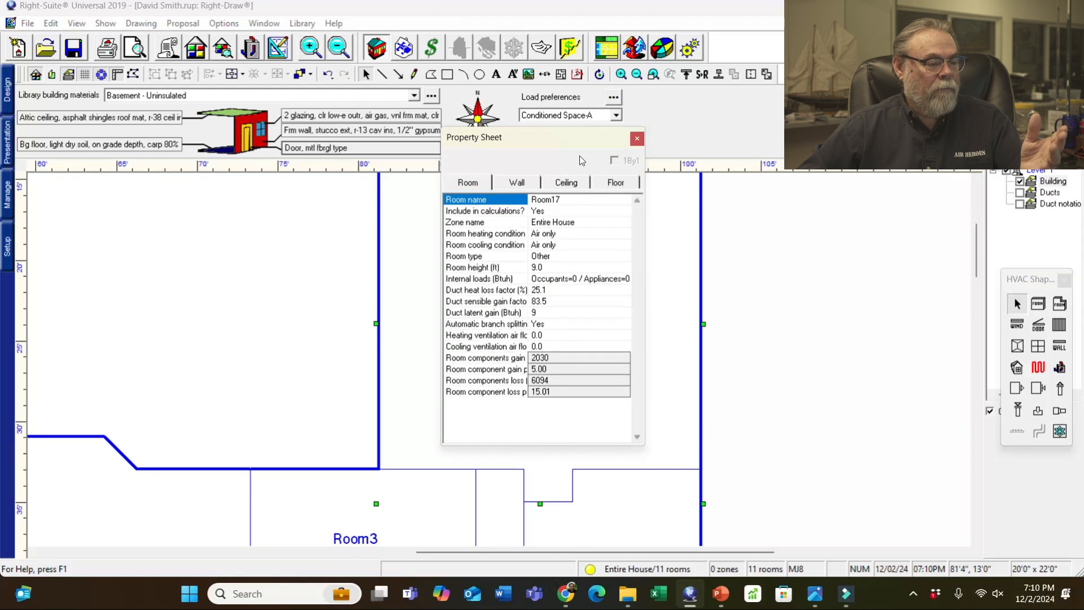
left_click_drag(575, 137, 796, 178)
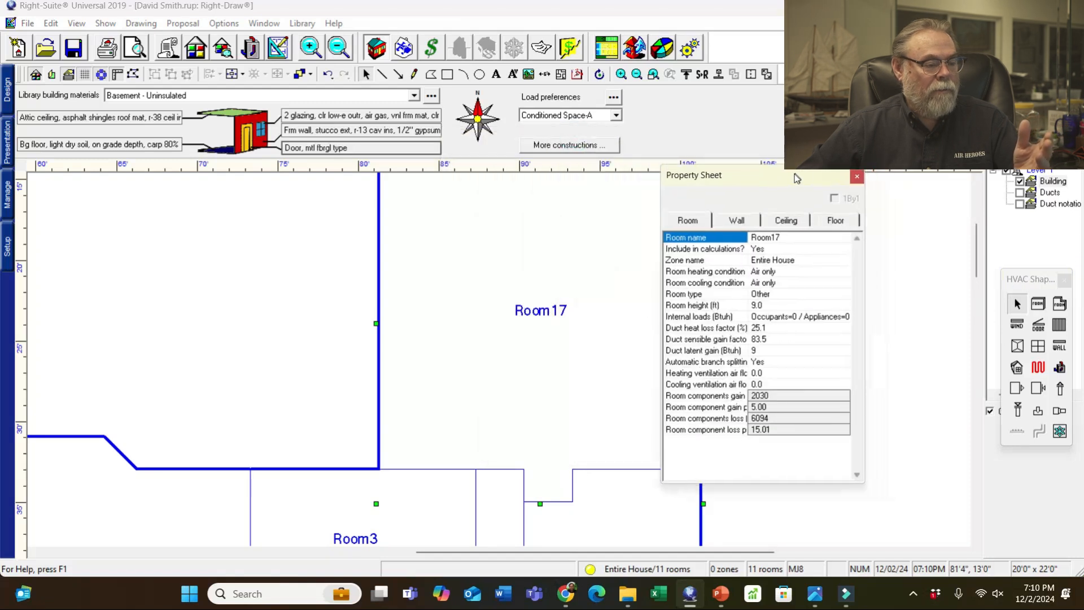
left_click(772, 238)
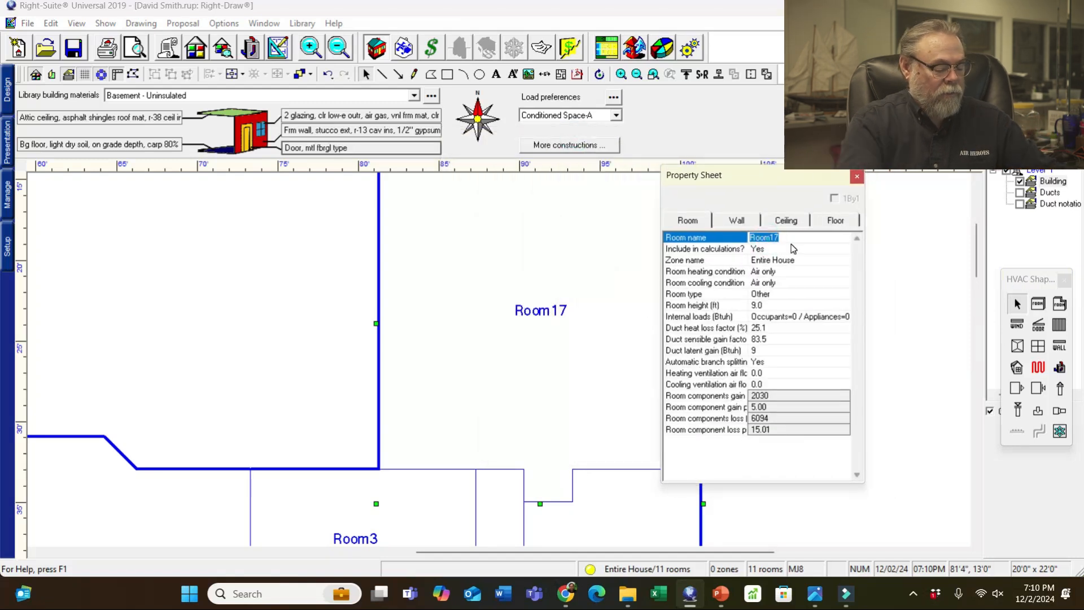
type("Gar")
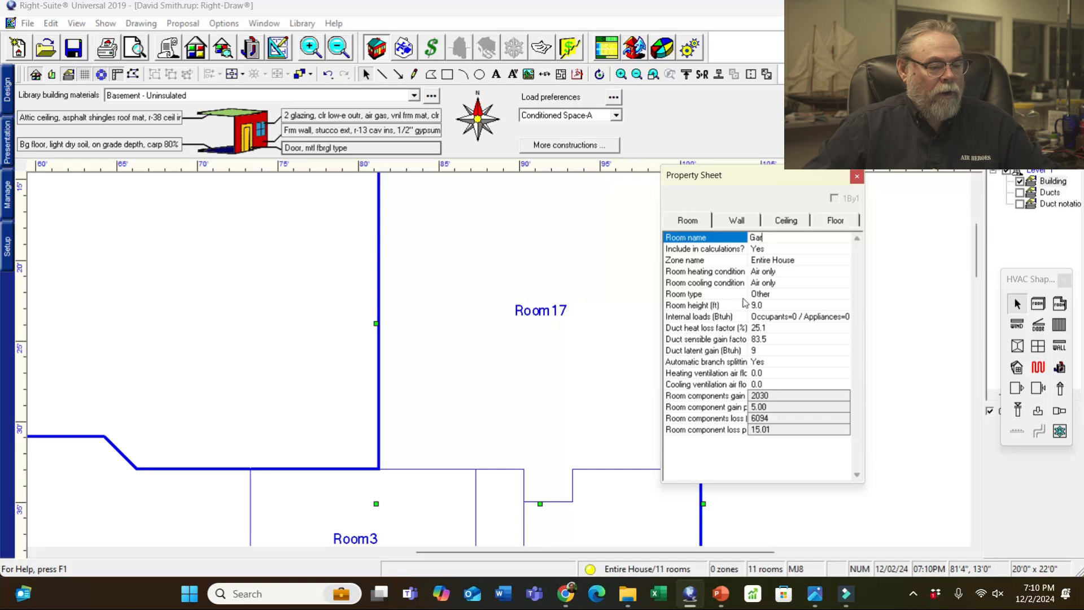
left_click(750, 251)
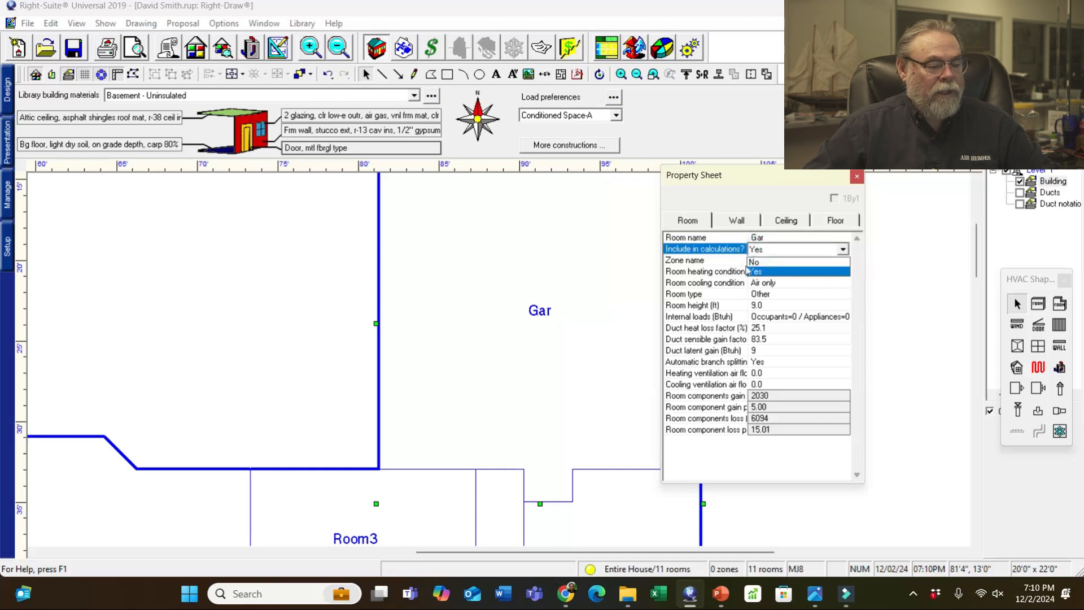
- Exclude Gar from load calculations and set its heating and cooling conditions to None
left_click(753, 261)
left_click(774, 273)
left_click(777, 275)
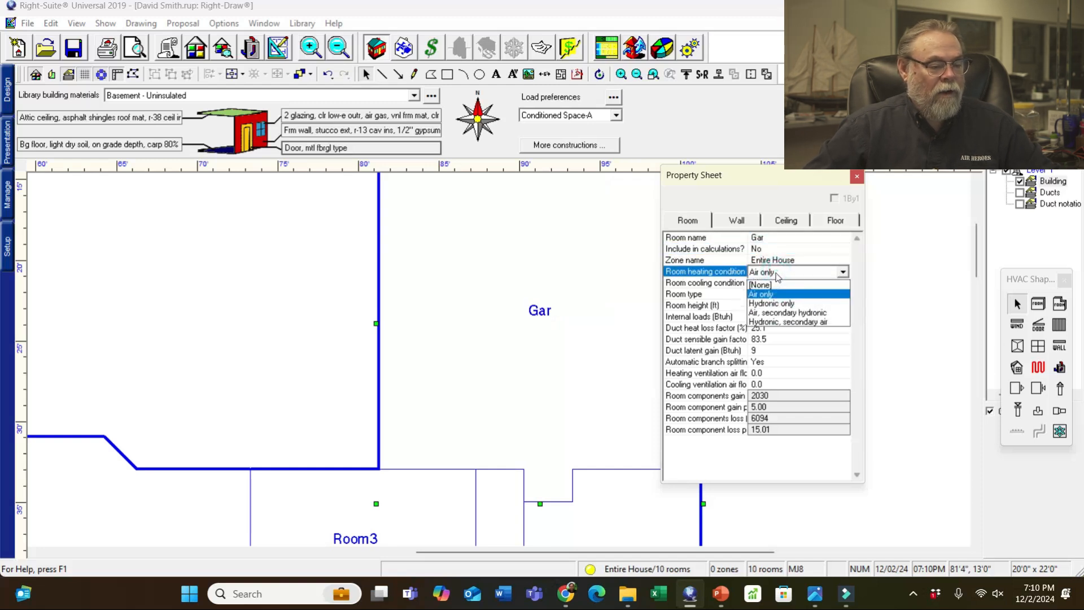
left_click(763, 284)
left_click(770, 283)
left_click(770, 285)
left_click(770, 298)
left_click(938, 321)
- Select Room5 to show its properties
left_click_drag(801, 180, 399, 142)
left_click_drag(977, 260, 976, 299)
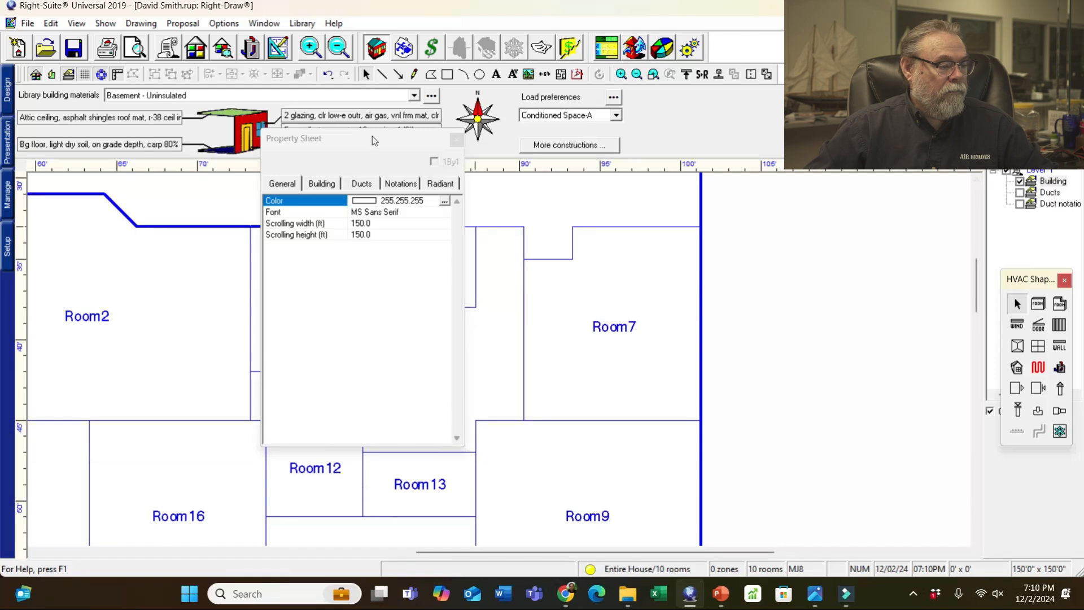
left_click_drag(371, 137, 783, 201)
left_click(487, 347)
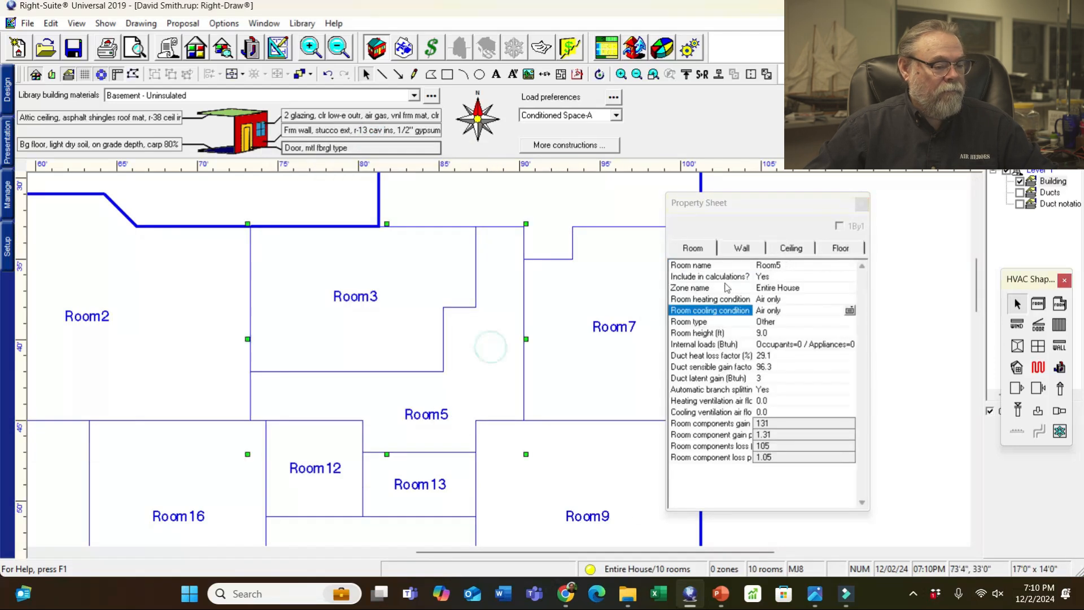
- Rename Room5 to 'Hall' and set its heating and cooling conditions to None
left_click(792, 266)
type("H")
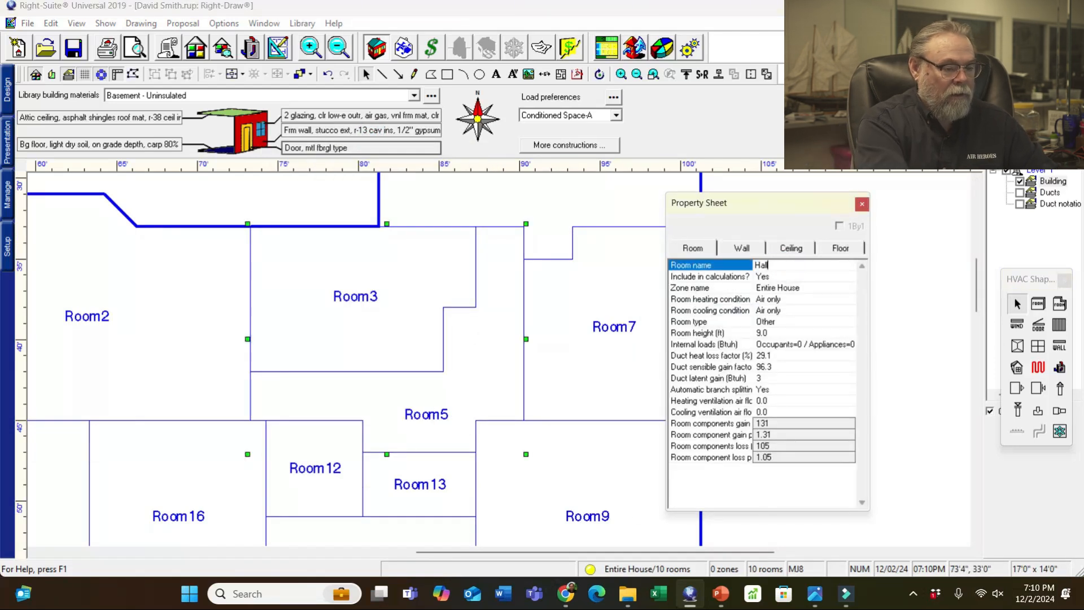
type("all")
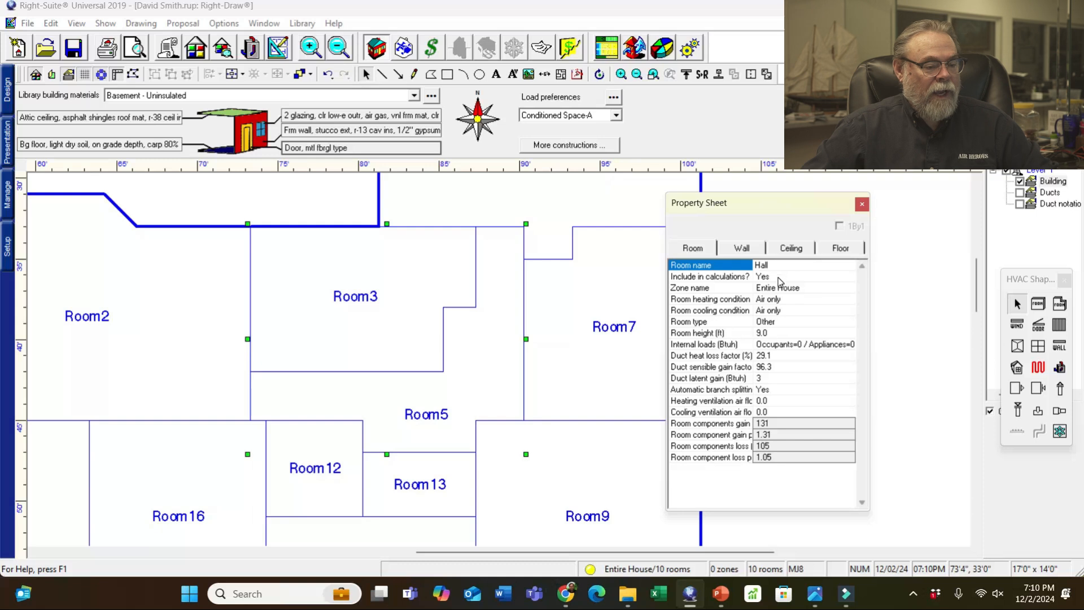
left_click(777, 301)
left_click(776, 301)
left_click(771, 315)
left_click(770, 316)
left_click(769, 319)
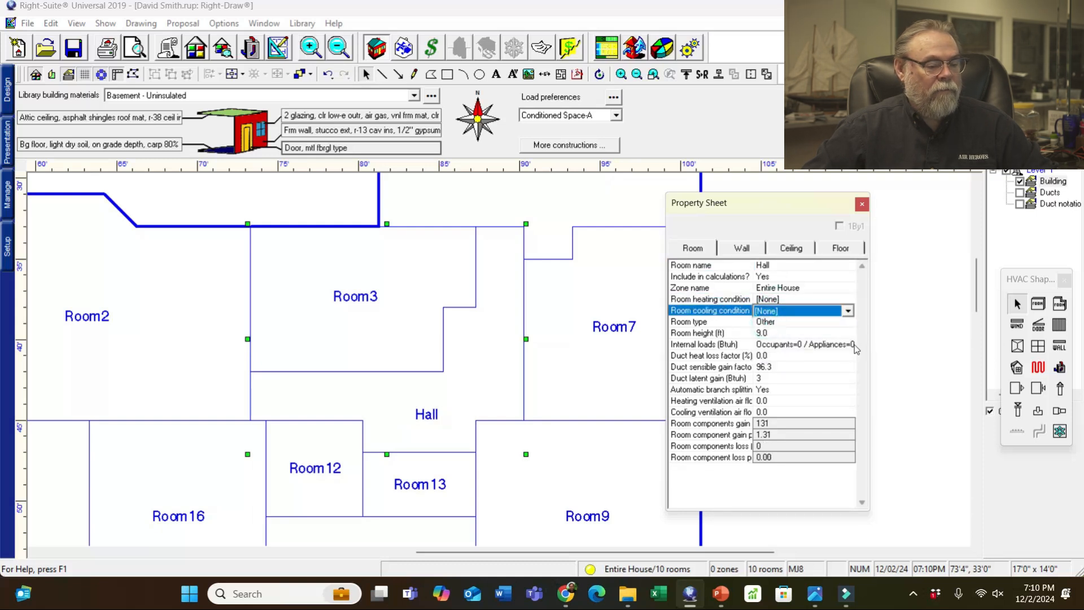
left_click(919, 327)
left_click_drag(750, 209, 824, 200)
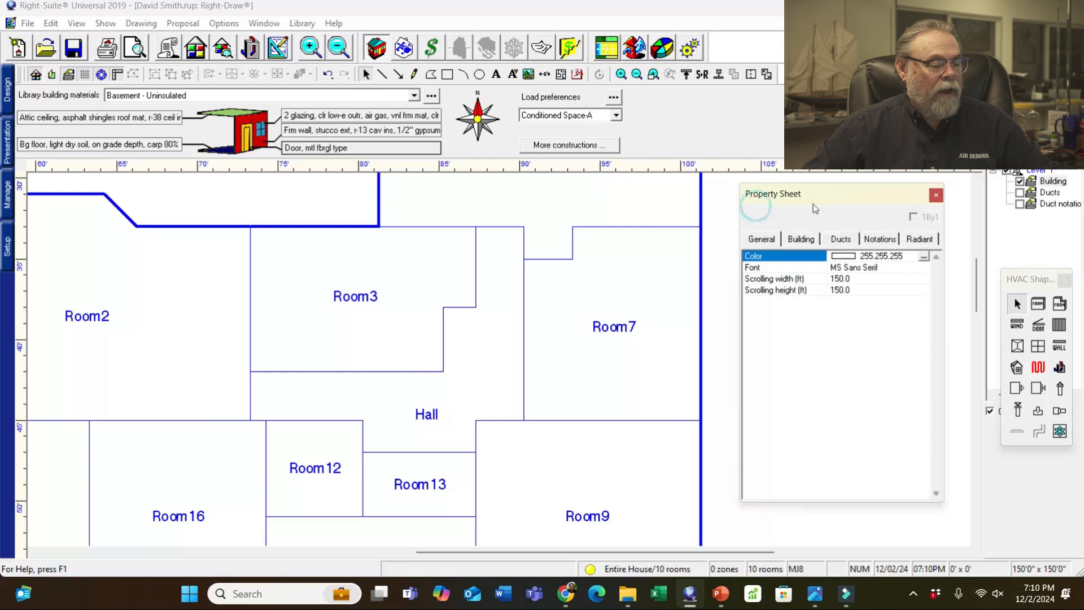
- Rename Room3 to 'Bed'
left_click(388, 305)
left_click(856, 257)
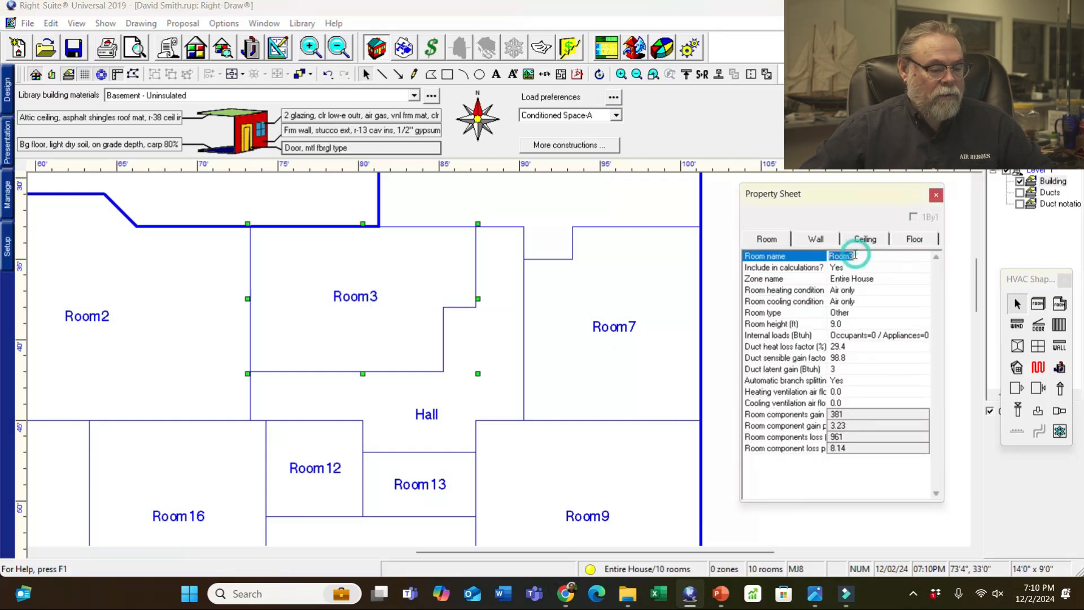
type("Bed")
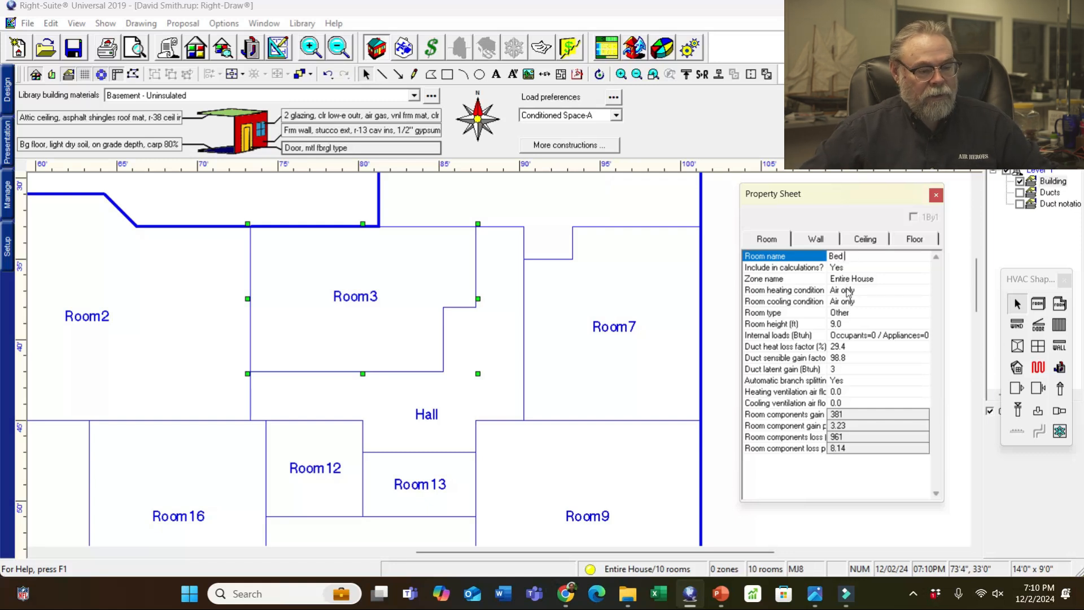
- Give Bed internal loads of one occupant plus the 900 Btuh living room appliance scenario
double_click(877, 337)
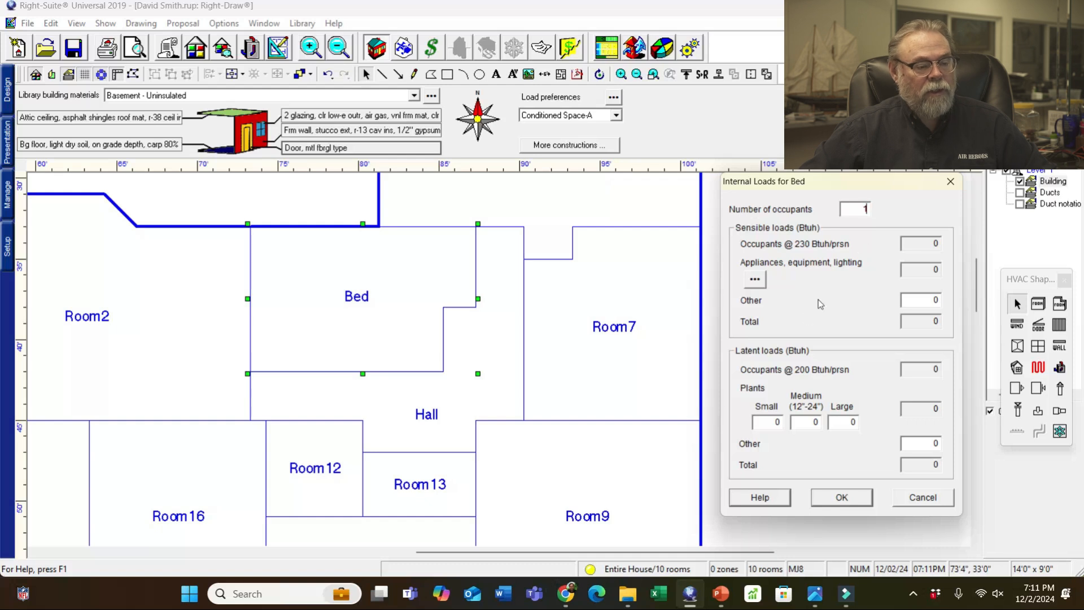
left_click(759, 282)
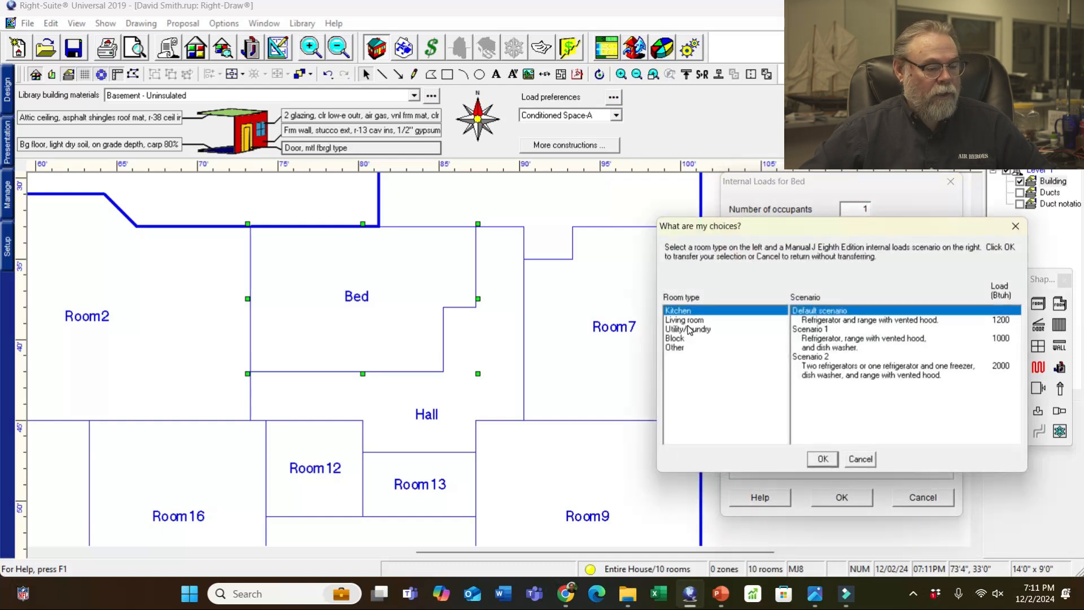
left_click(688, 321)
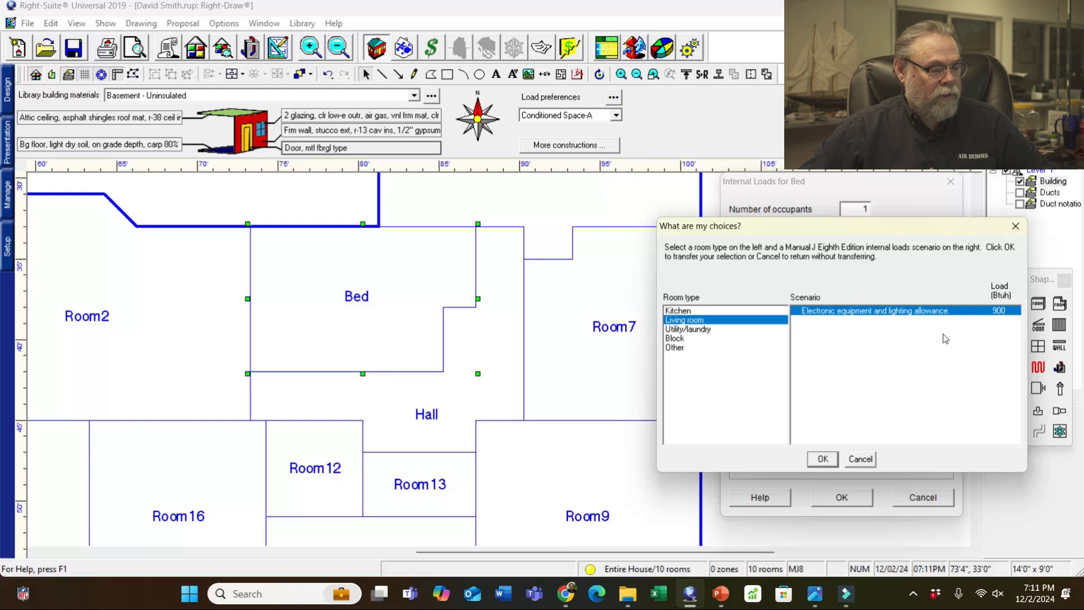
left_click(825, 464)
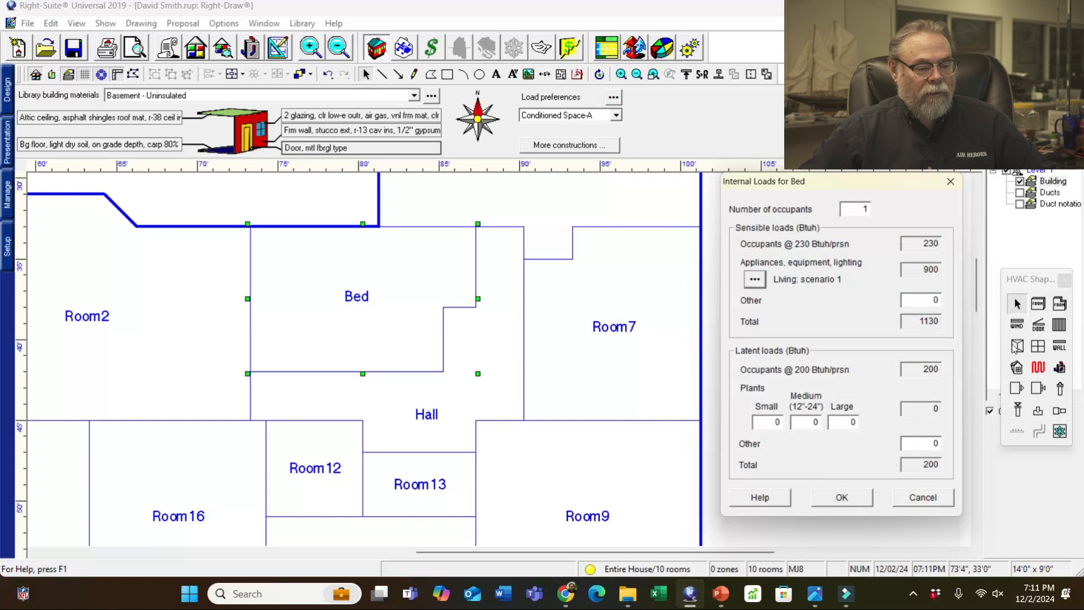
left_click(853, 497)
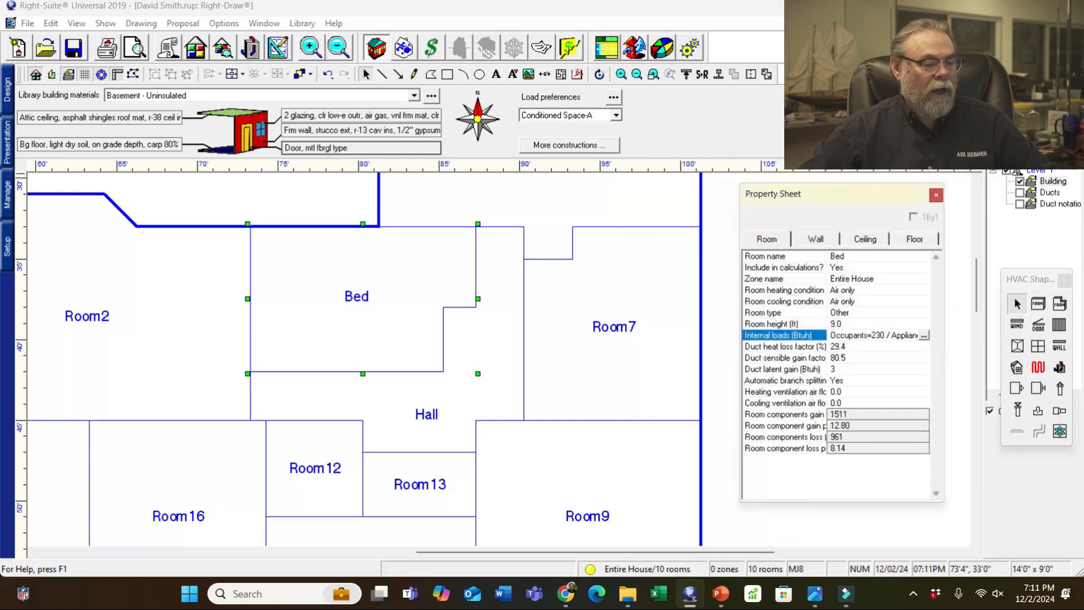
- Rename Room7 to 'Bed 2'
left_click_drag(866, 194, 437, 196)
left_click(653, 366)
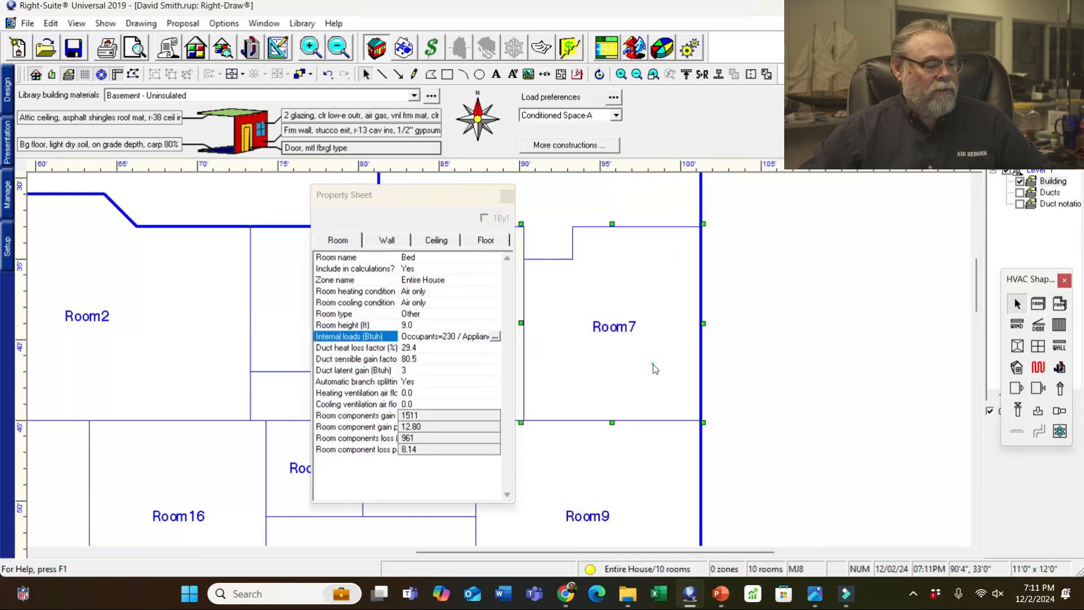
left_click(427, 258)
type("Bed")
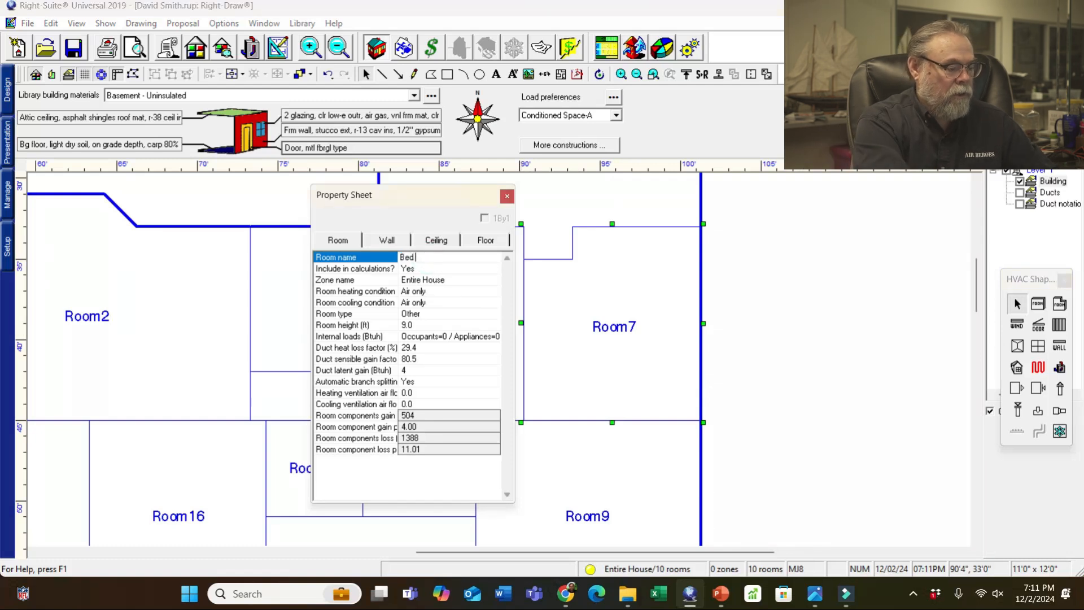
type(" 2")
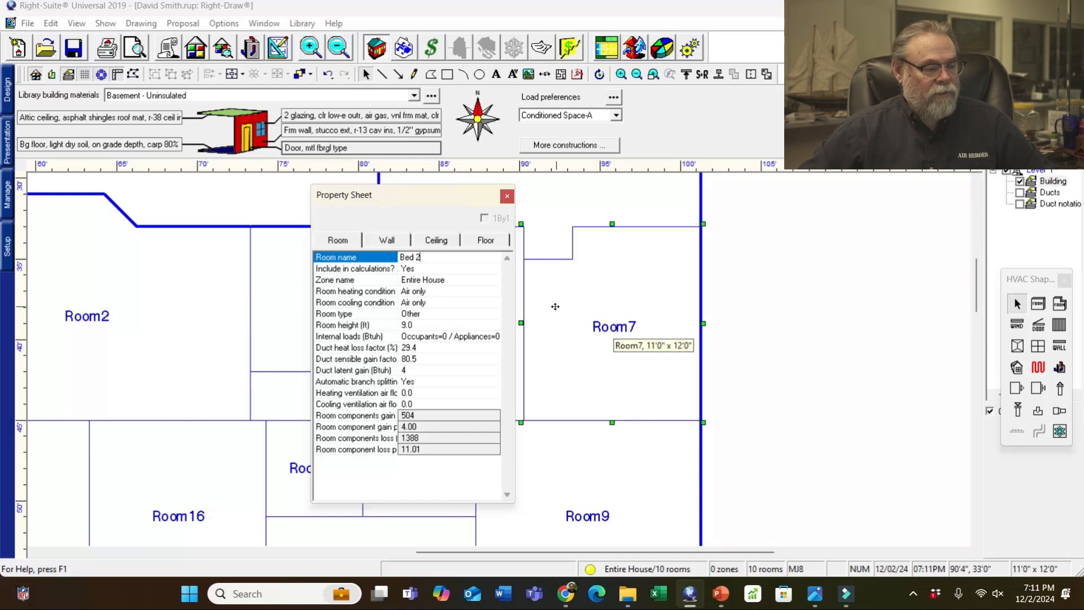
left_click(506, 197)
- Rename Room9 to 'M Bed'
mouse_move(976, 291)
left_mouse_down()
mouse_move(974, 327)
mouse_move(977, 314)
left_mouse_up()
left_click(627, 430)
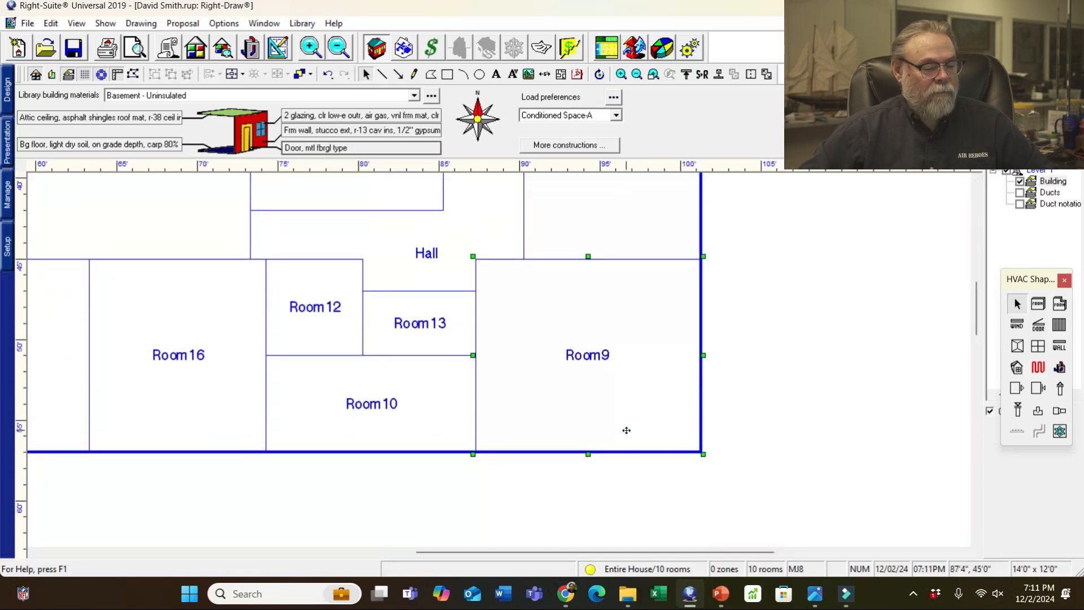
double_click(672, 398)
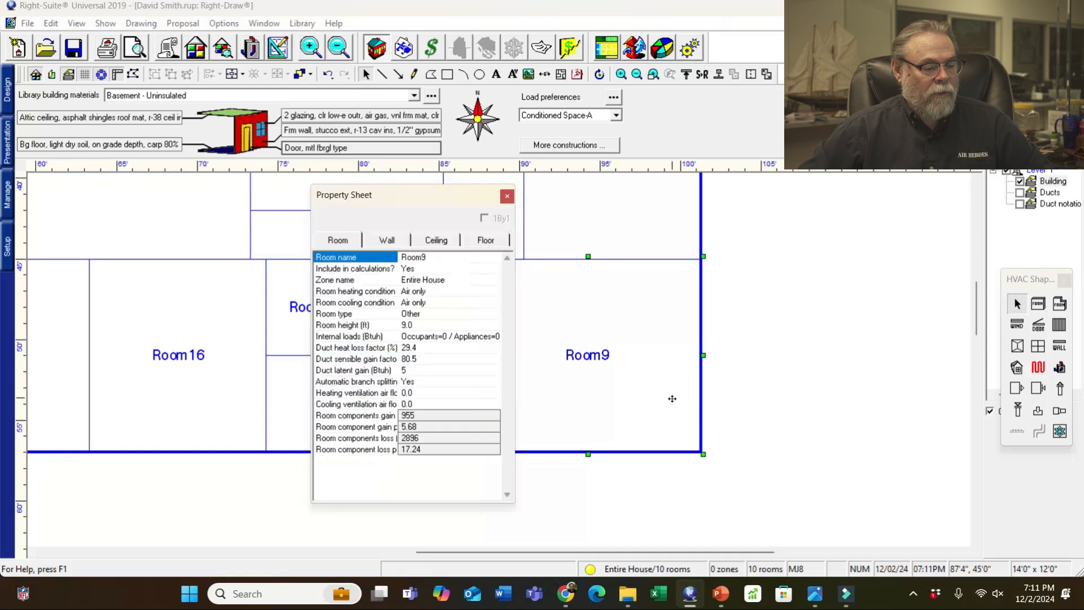
mouse_move(431, 204)
left_mouse_down()
mouse_move(496, 191)
mouse_move(849, 203)
left_mouse_up()
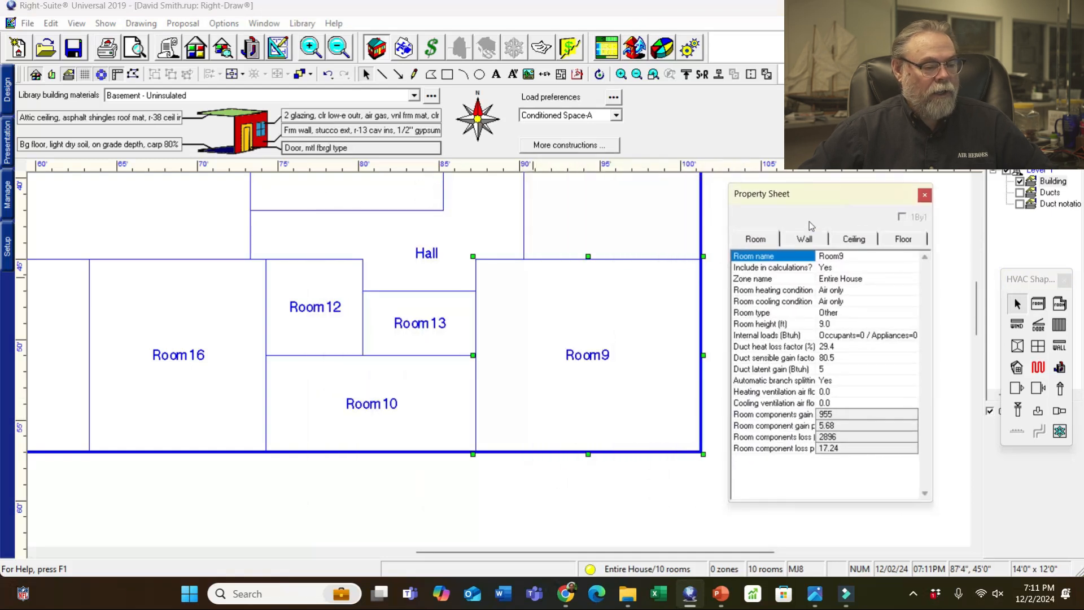
left_click(842, 258)
type("M Bed")
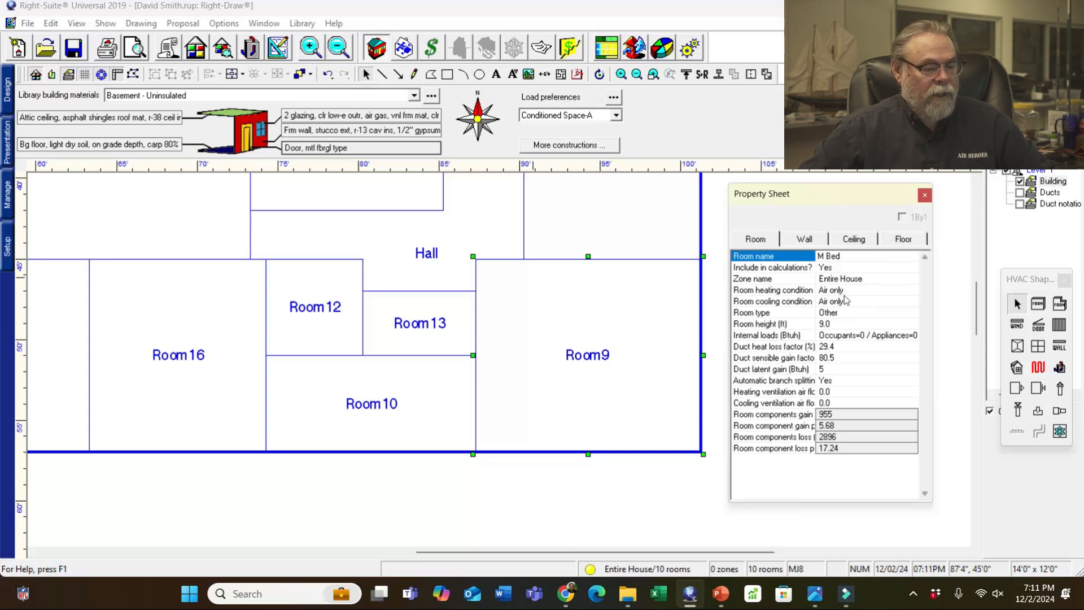
- Set M Bed's internal loads to 1 occupant with the 900 Btuh living room appliance scenario
left_click(853, 337)
left_click(847, 334)
type("1")
left_click(743, 280)
left_click(692, 322)
left_click(811, 459)
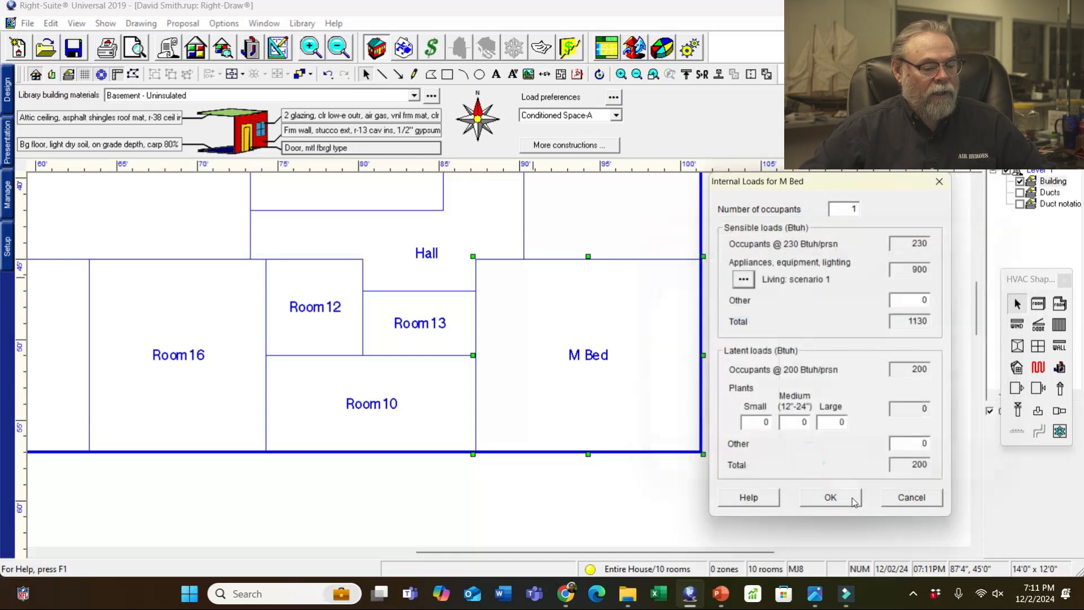
left_click(832, 500)
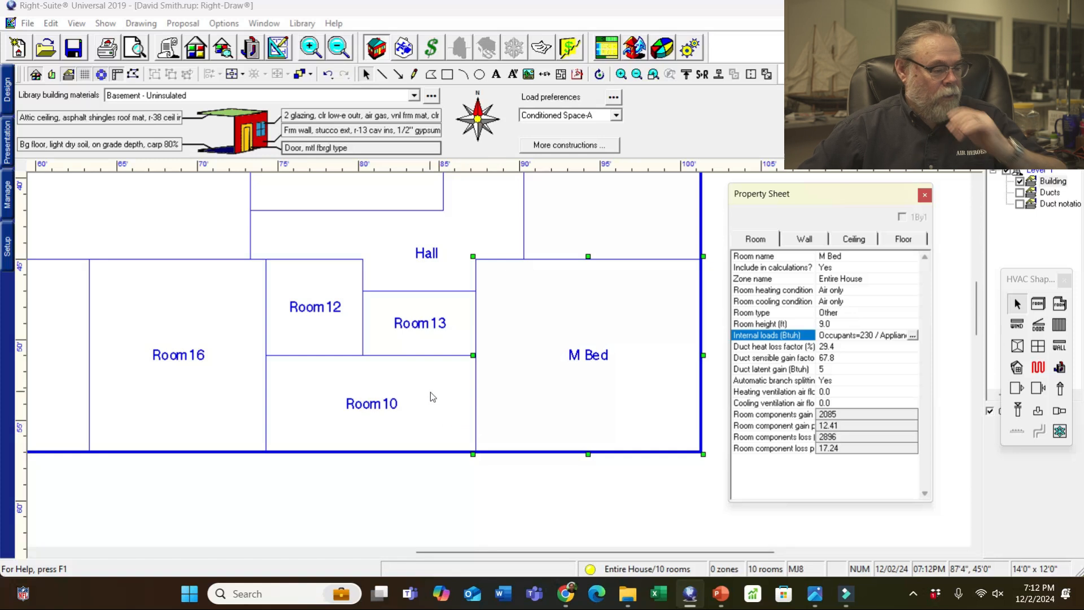
- Rename Room13 to 'M Clst' and set its heating and cooling conditions to None
left_click(445, 336)
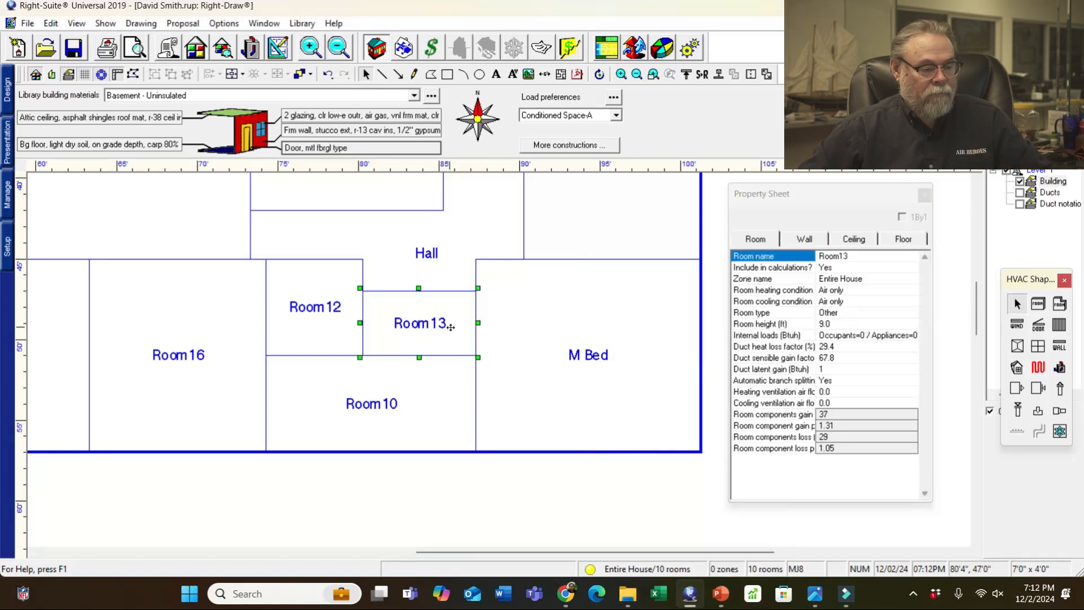
left_click(845, 257)
type("M Clst")
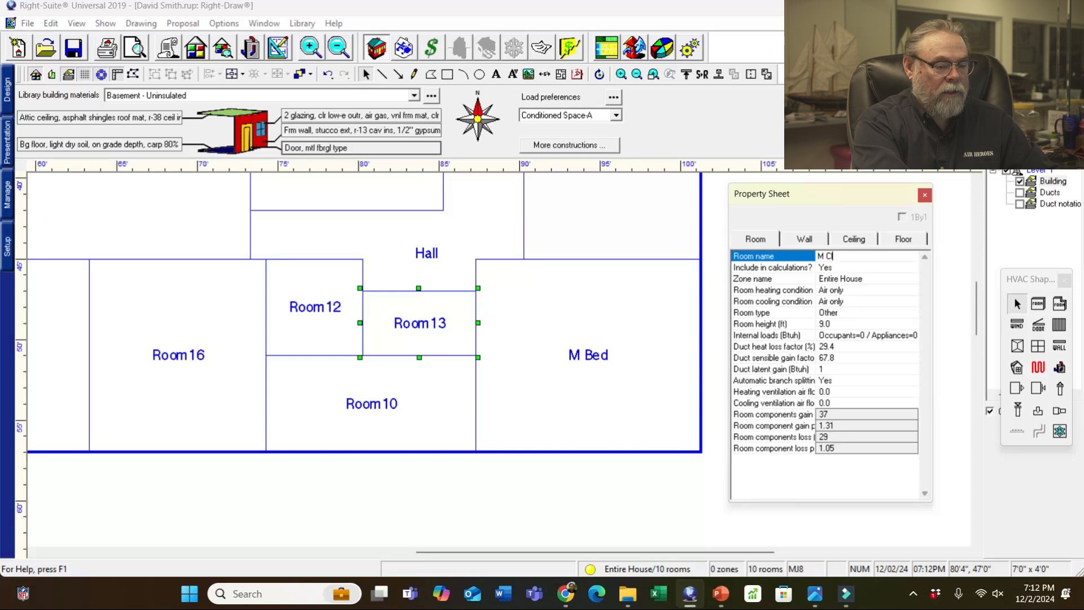
left_click(845, 291)
left_click(831, 302)
left_click(833, 302)
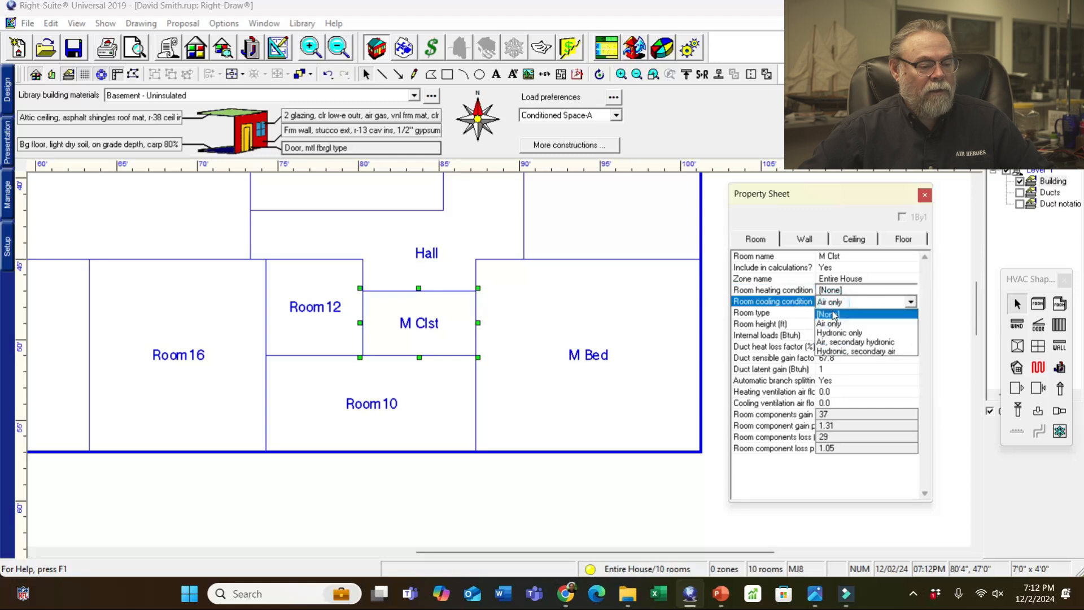
left_click(834, 315)
left_click(478, 360)
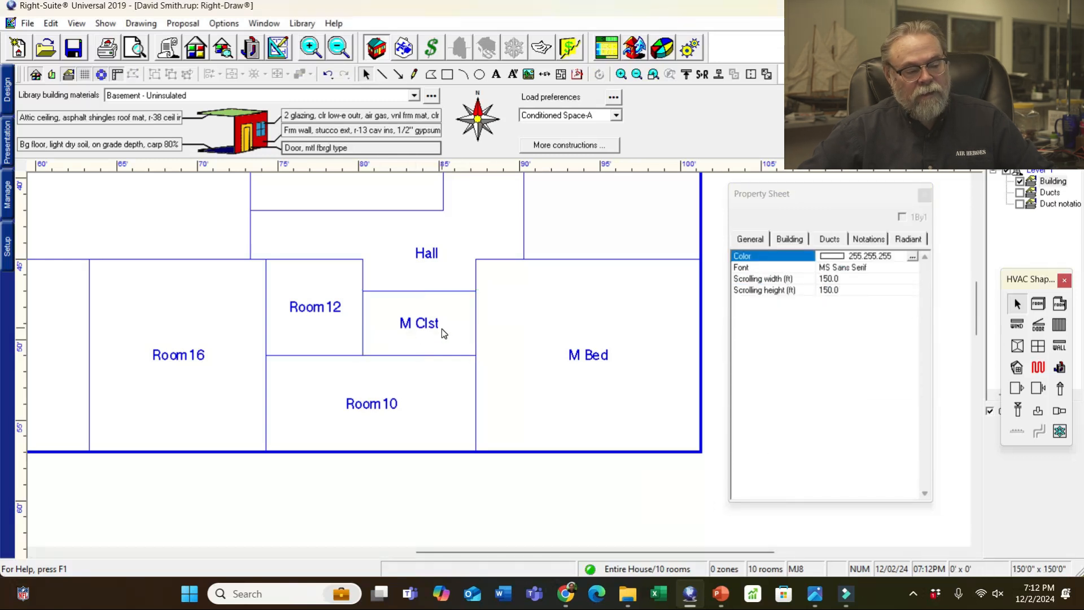
- Rename Room10 to 'M Bath', Room12 to 'Bath', and begin renaming Room16 to 'Kit'
left_click(427, 390)
left_click(840, 257)
left_click(841, 259)
type("M Bath")
left_click(480, 483)
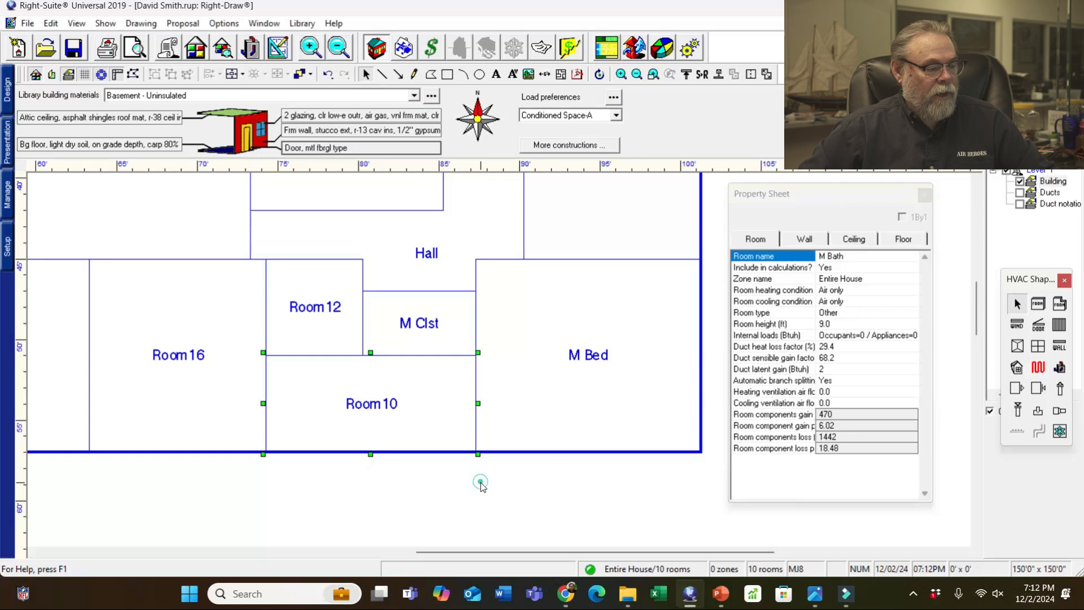
left_click(324, 326)
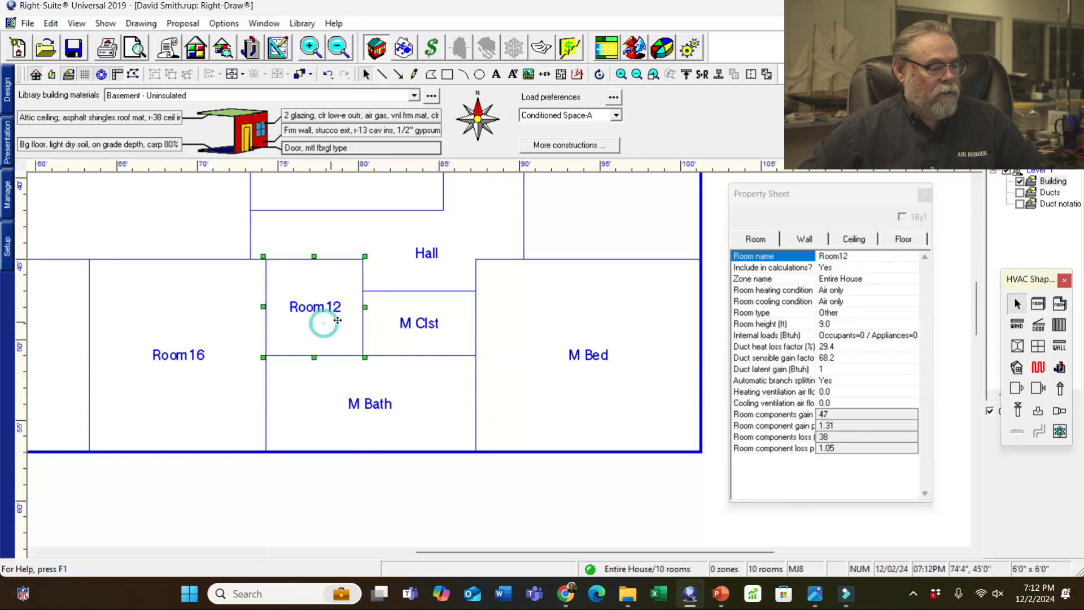
left_click(840, 259)
type("Bath")
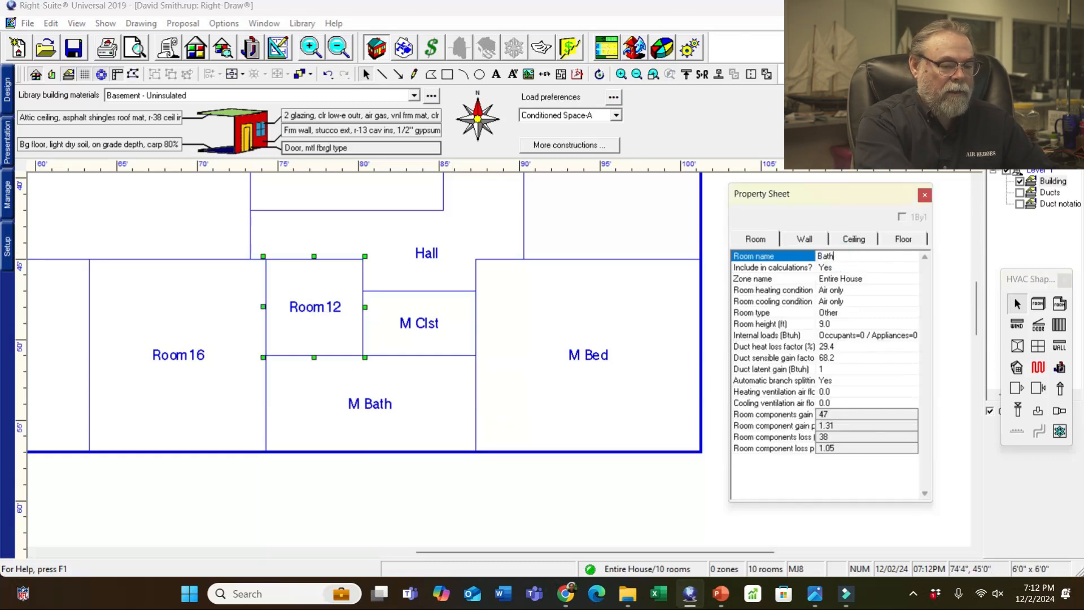
left_click(317, 487)
left_click(213, 378)
left_click(846, 258)
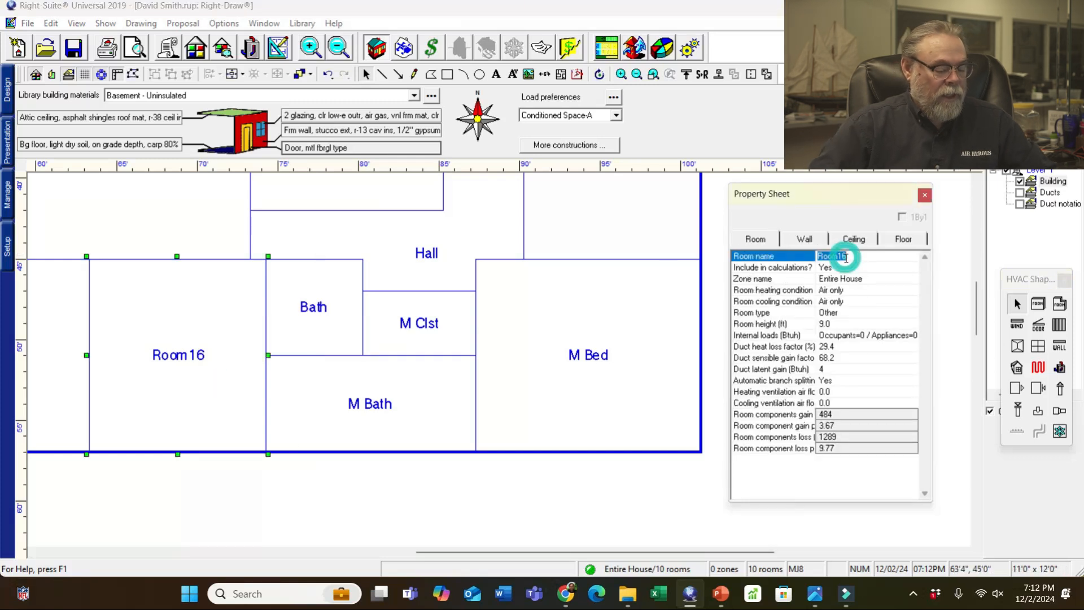
type("Kit")
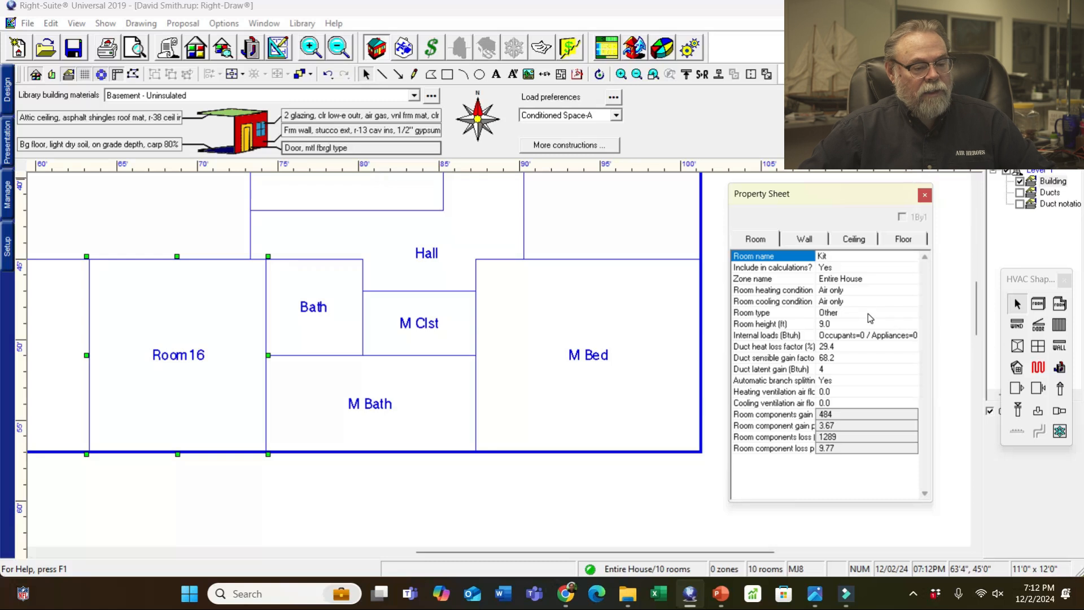
- Give Kit the kitchen default 1200 Btuh appliance scenario and 1 occupant
double_click(866, 336)
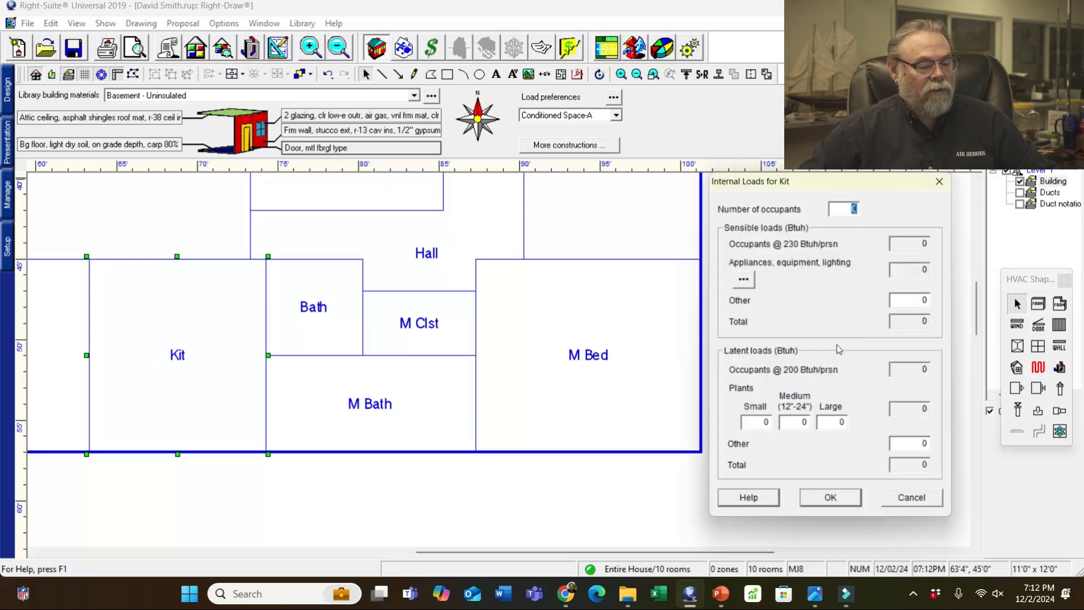
left_click(748, 281)
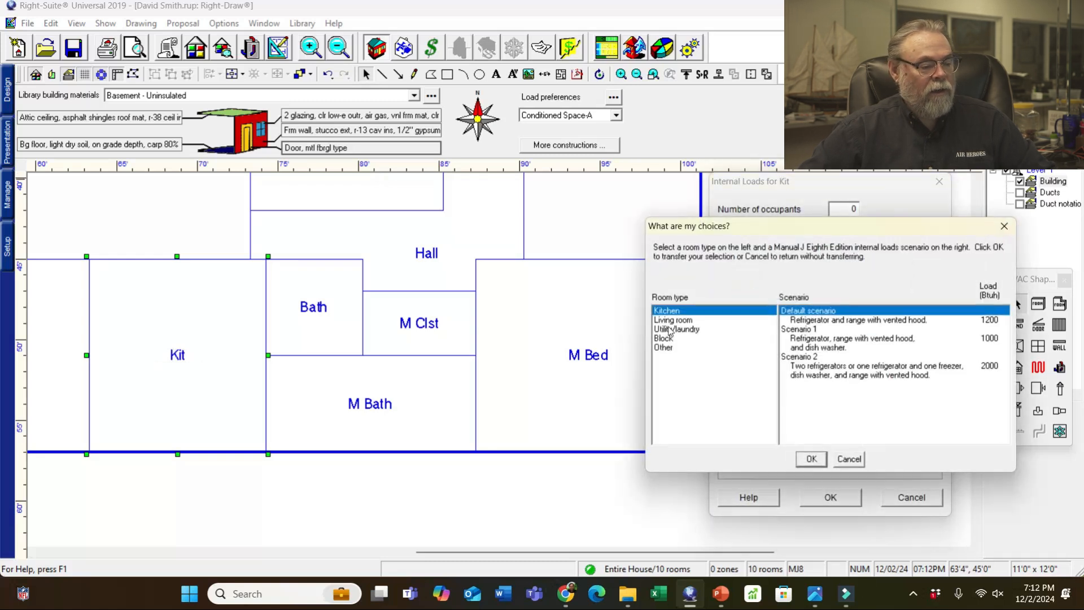
left_click(816, 340)
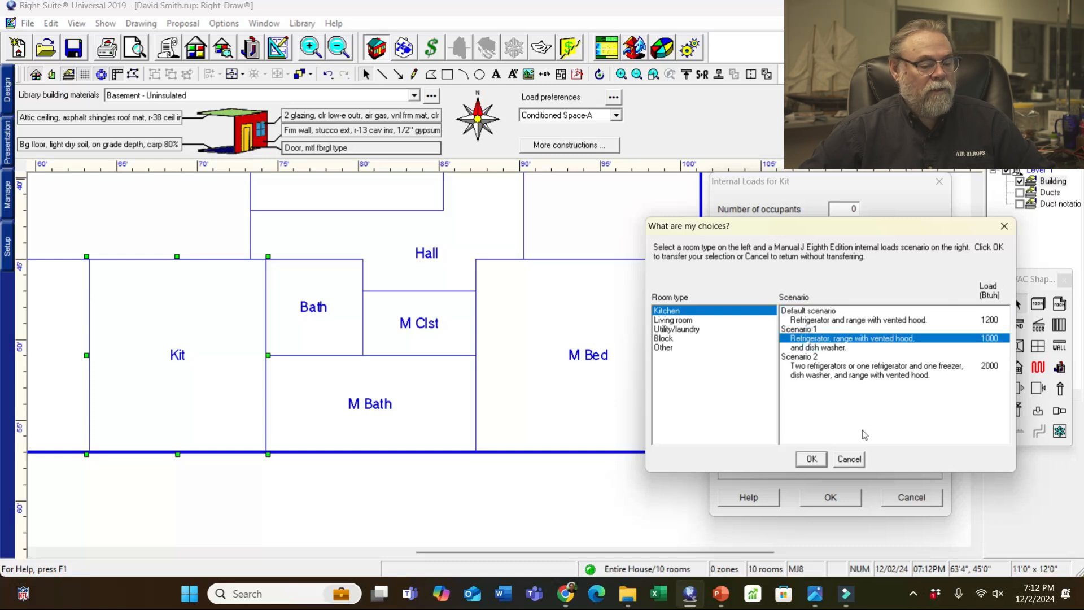
left_click(849, 320)
left_click(812, 459)
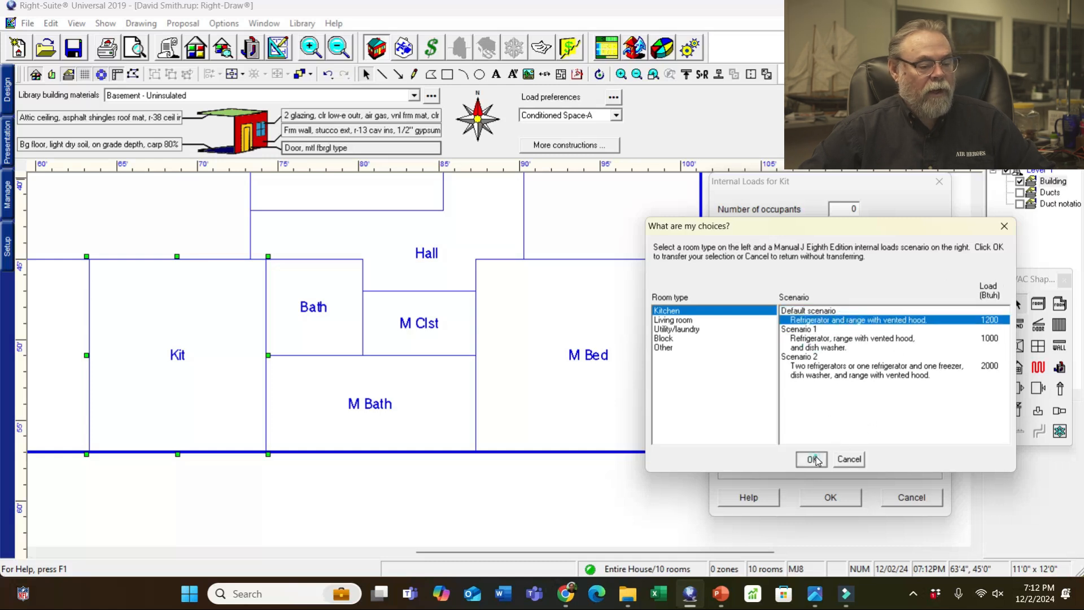
left_click_drag(858, 209, 840, 209)
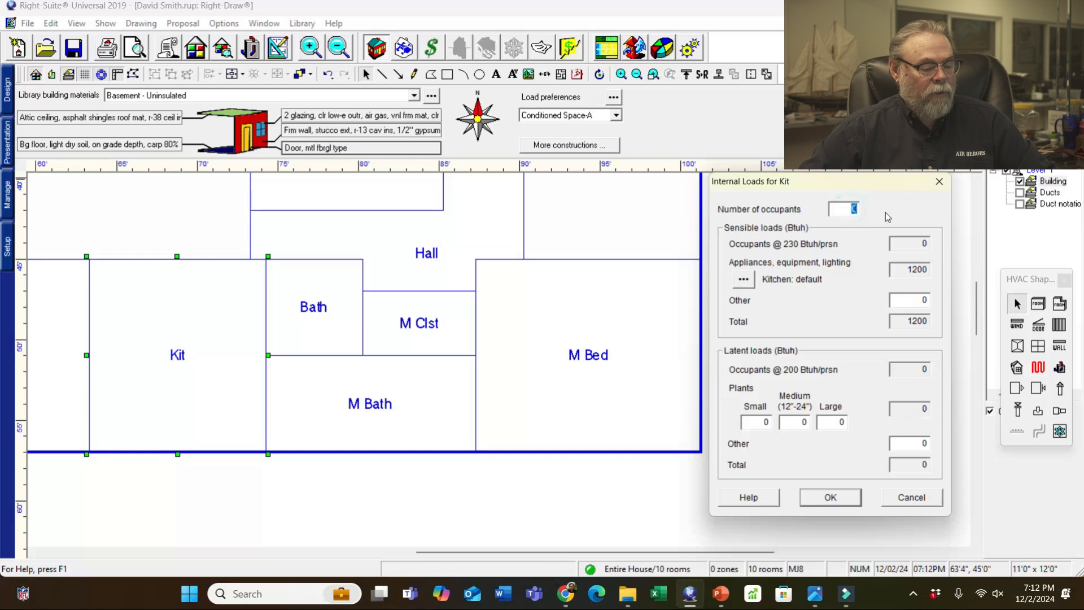
type("1")
left_click(846, 497)
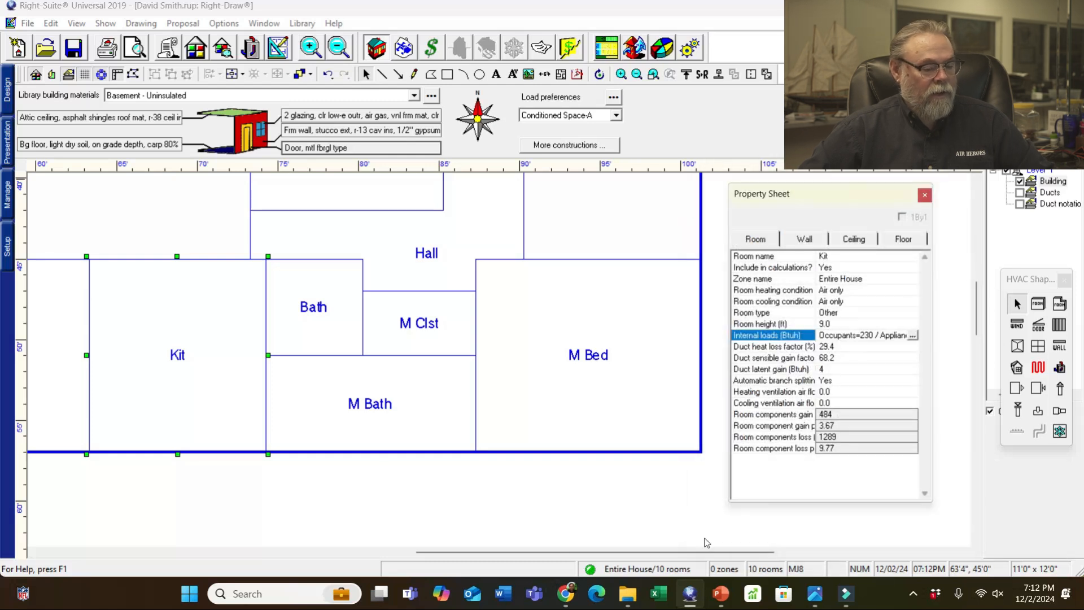
- Rename Room1 to 'Din' and Room2 to 'Liv'
left_click(456, 489)
left_click_drag(685, 552, 558, 568)
left_click(373, 378)
left_click(849, 264)
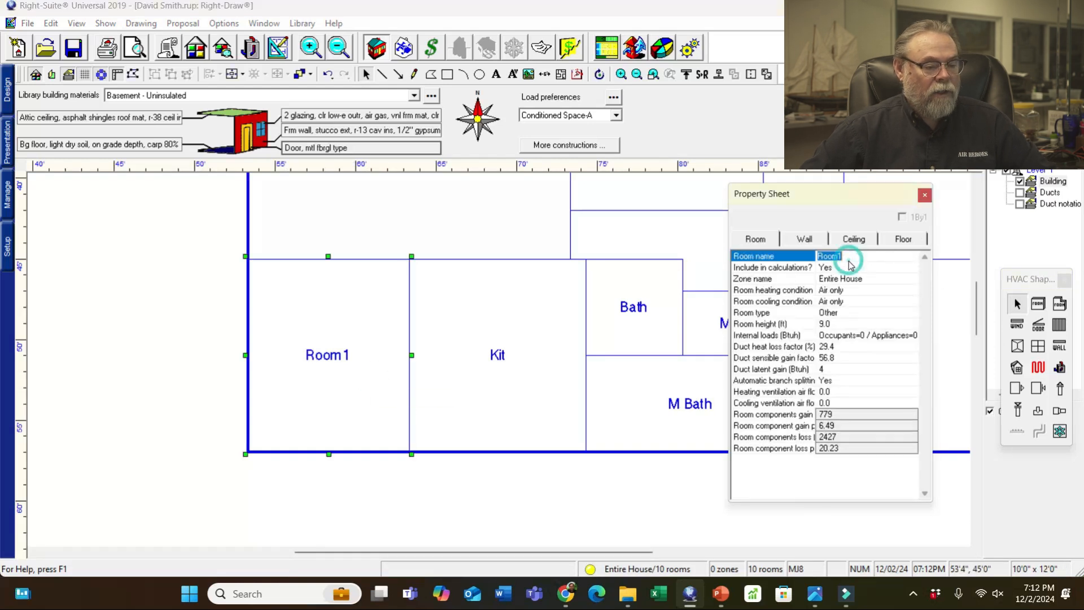
type("Din")
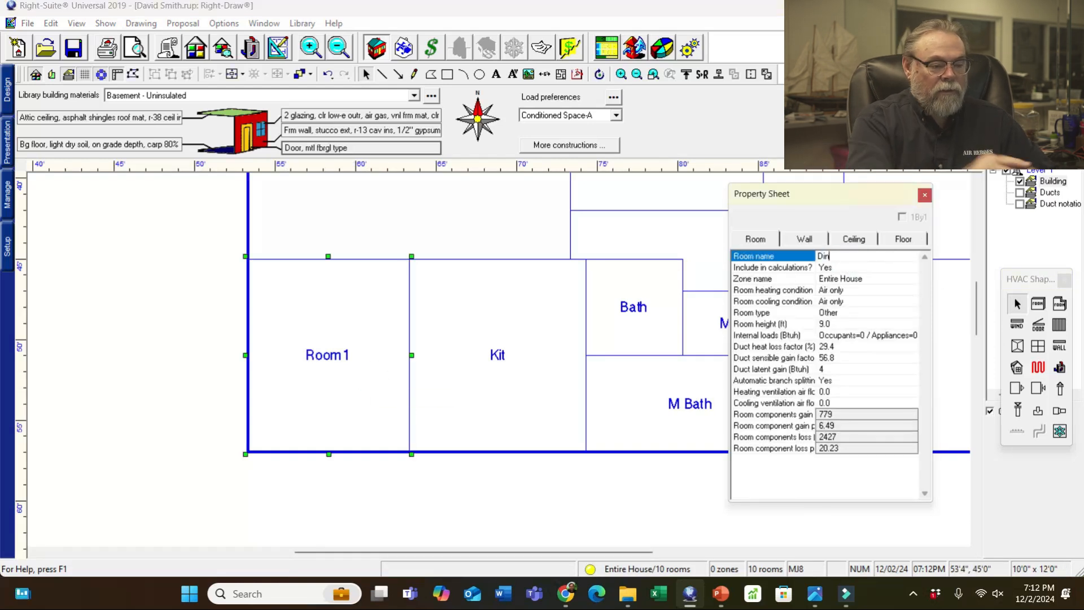
left_click(520, 234)
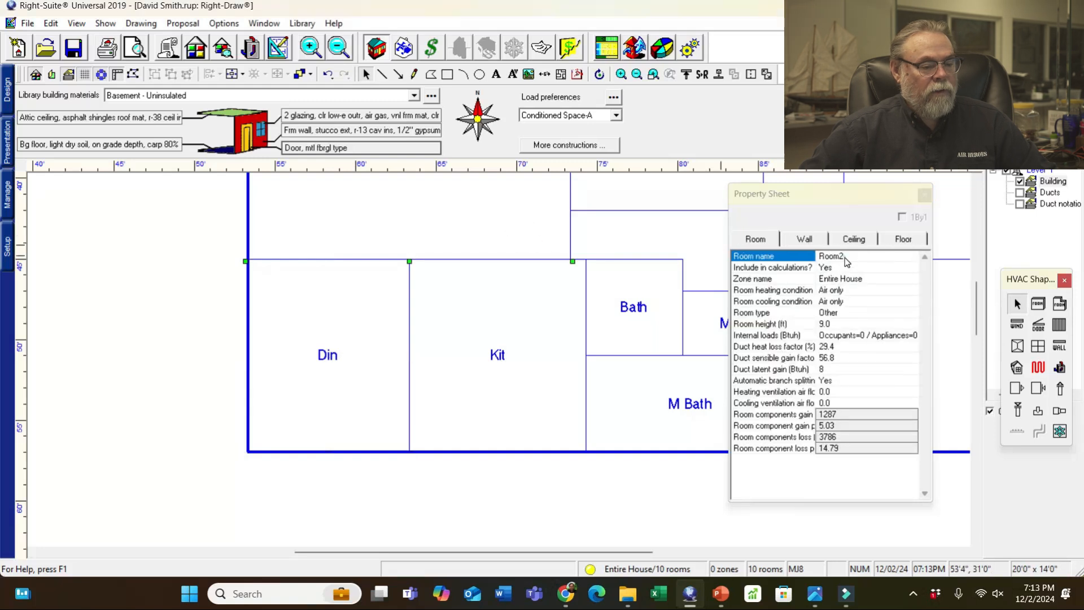
left_click(846, 261)
type("Liv")
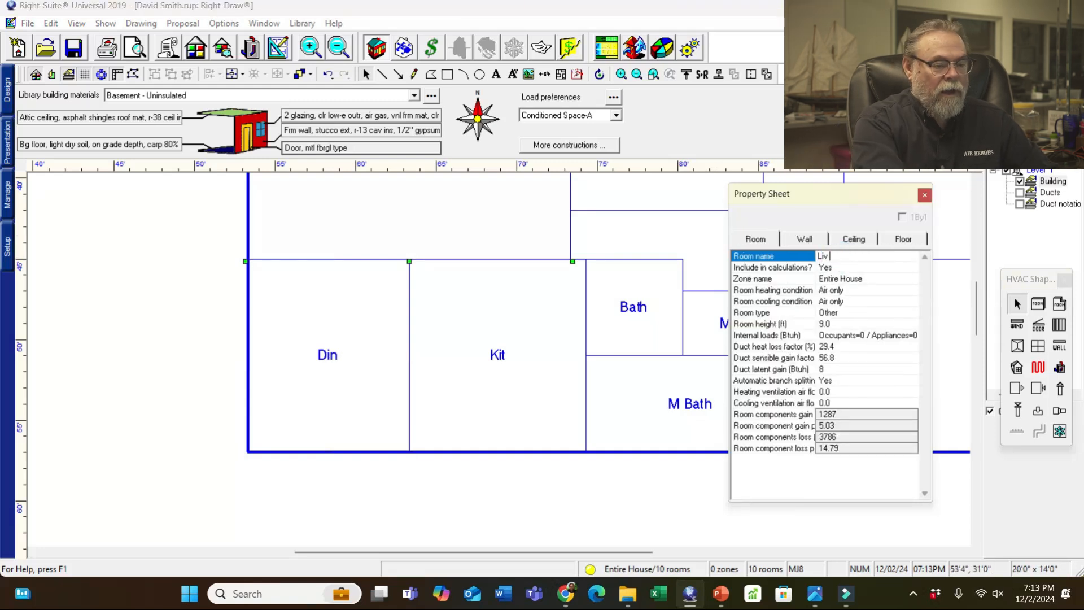
- Set Liv's internal loads to 1 occupant with the Living room appliance scenario
double_click(876, 337)
type("1")
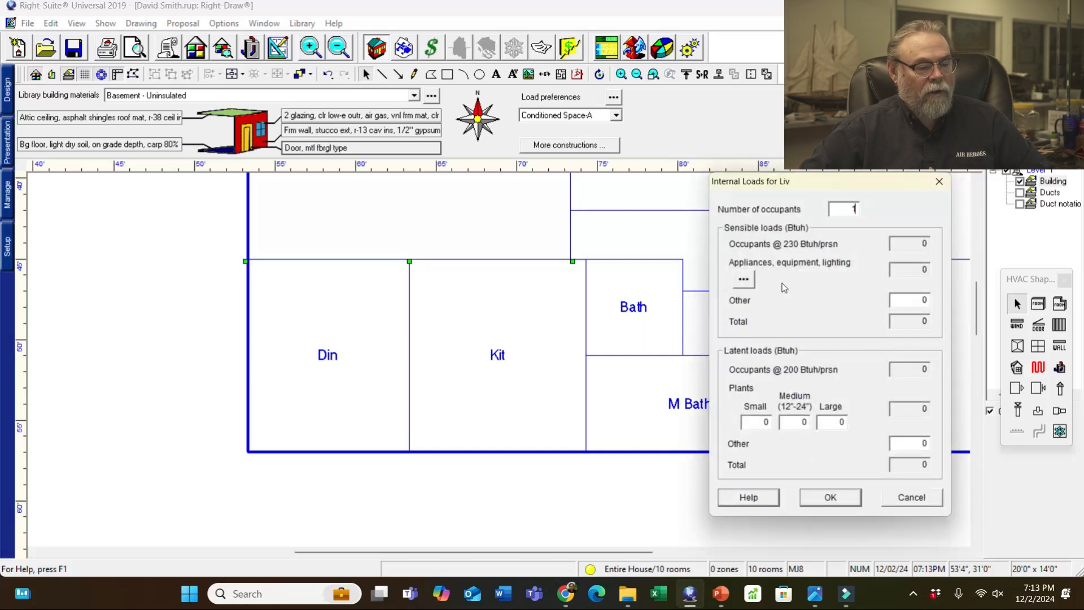
left_click(745, 280)
left_click(696, 320)
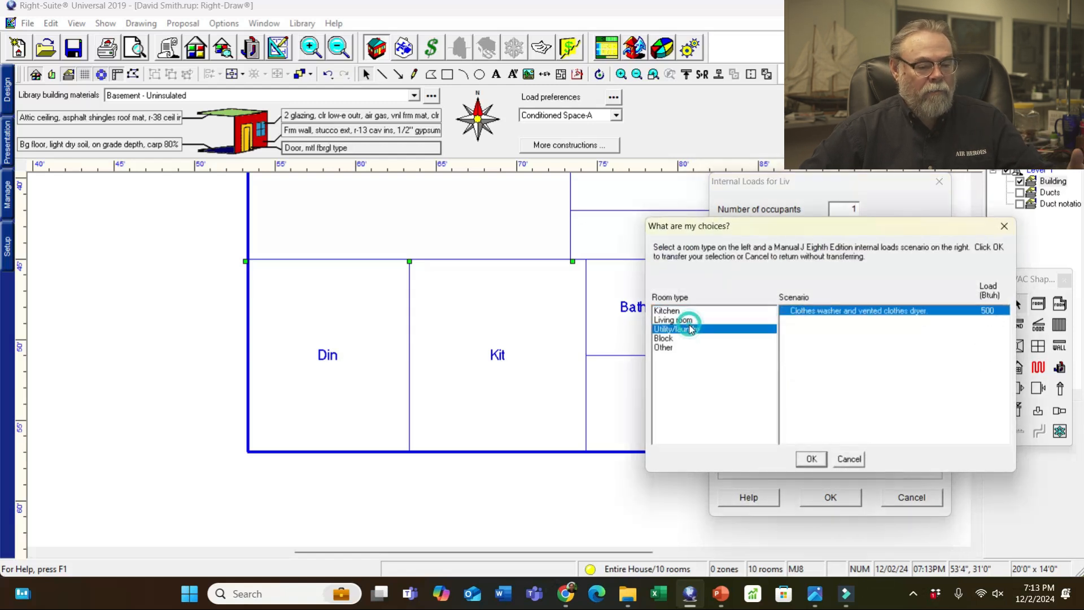
left_click(812, 458)
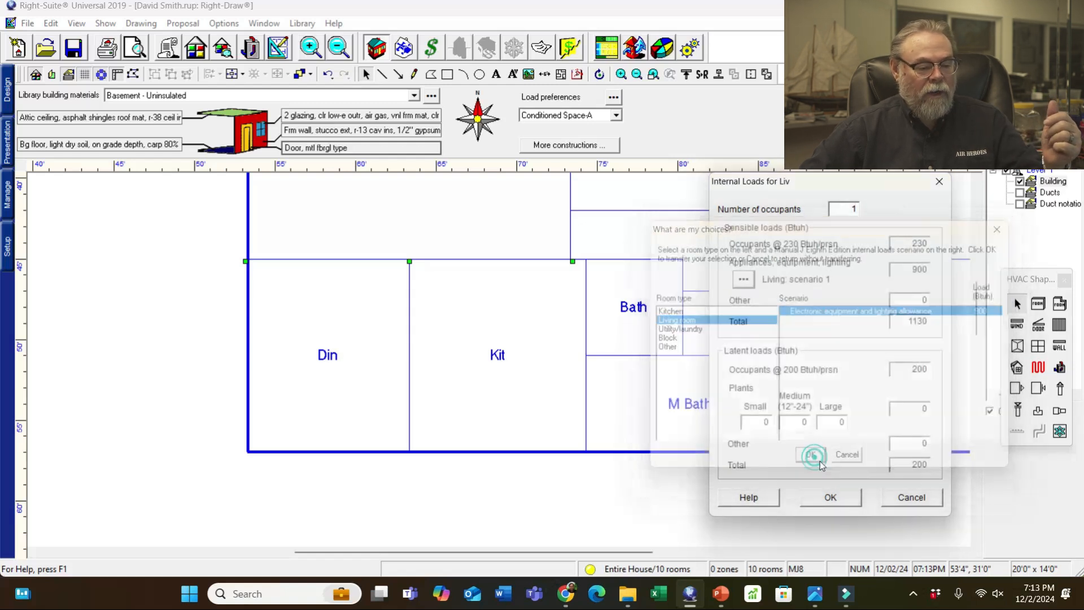
left_click(830, 497)
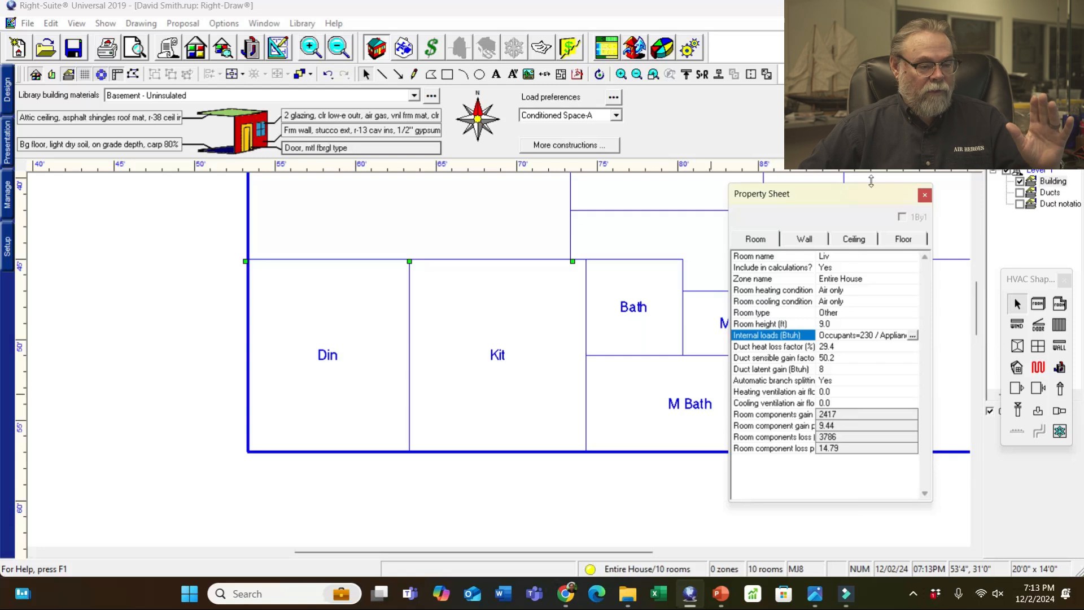
left_click_drag(883, 201, 290, 213)
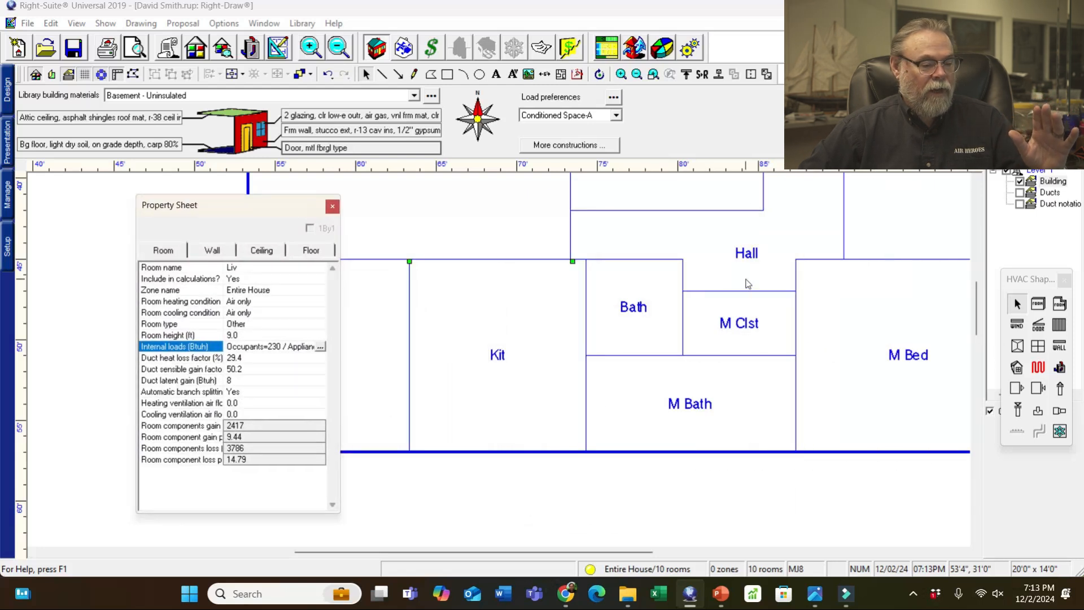
- Select Hall, Bath, M Clst and M Bath together and give them an 8 ft room height
scroll(753, 290, "down", 3)
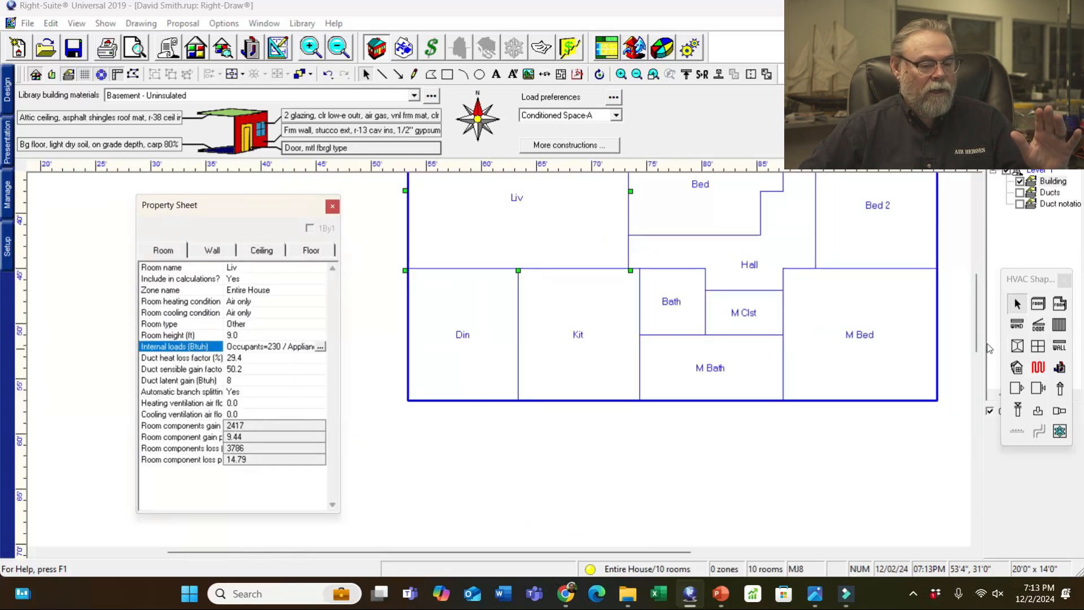
left_click_drag(975, 351, 977, 321)
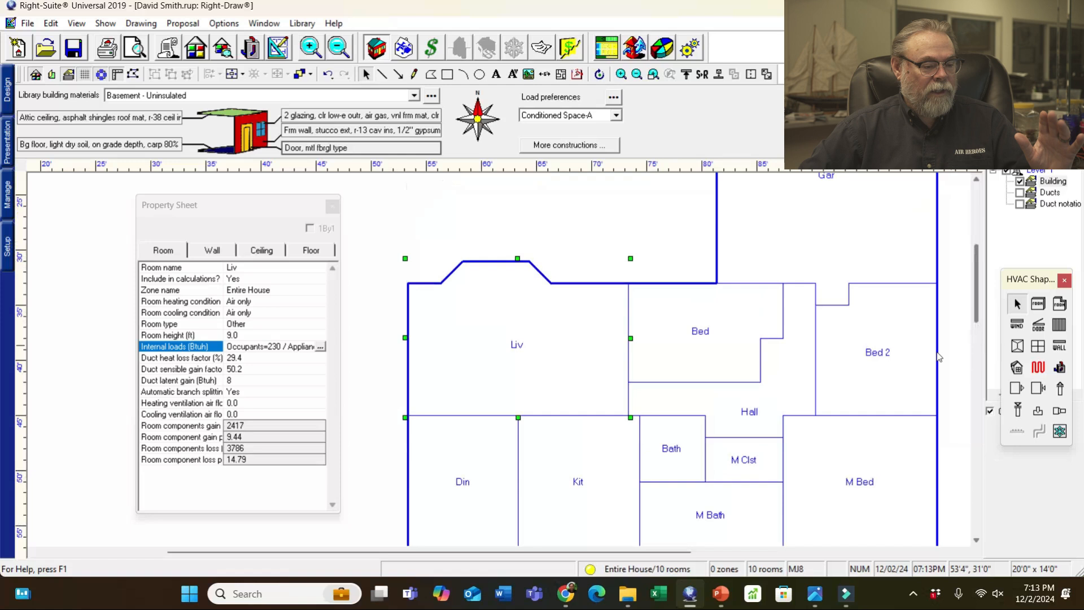
left_click(790, 376)
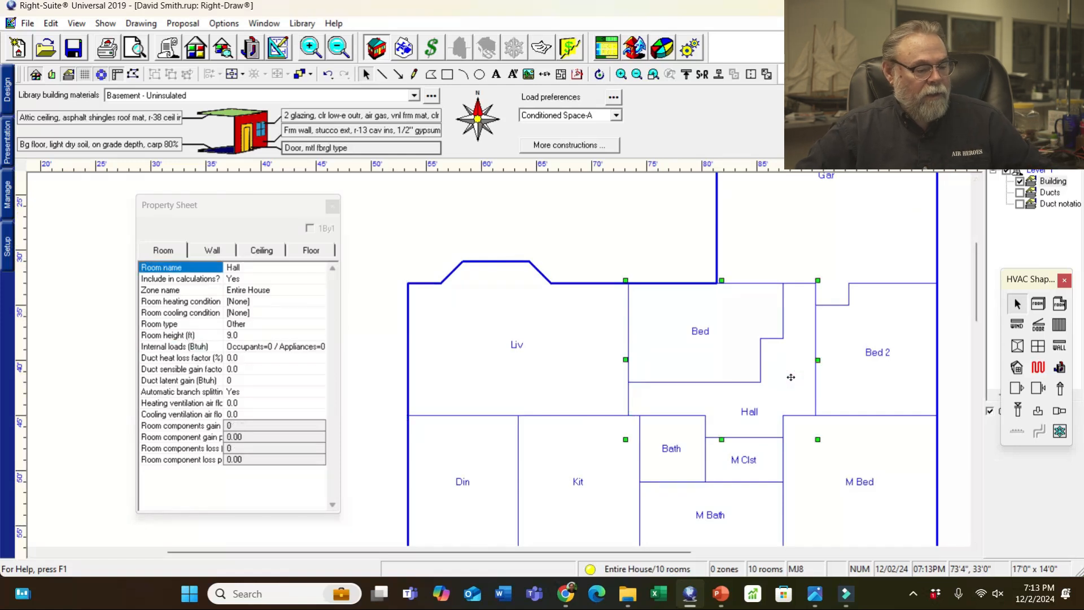
left_click(700, 439, "shift")
left_click(765, 460, "shift")
left_click(750, 512, "shift")
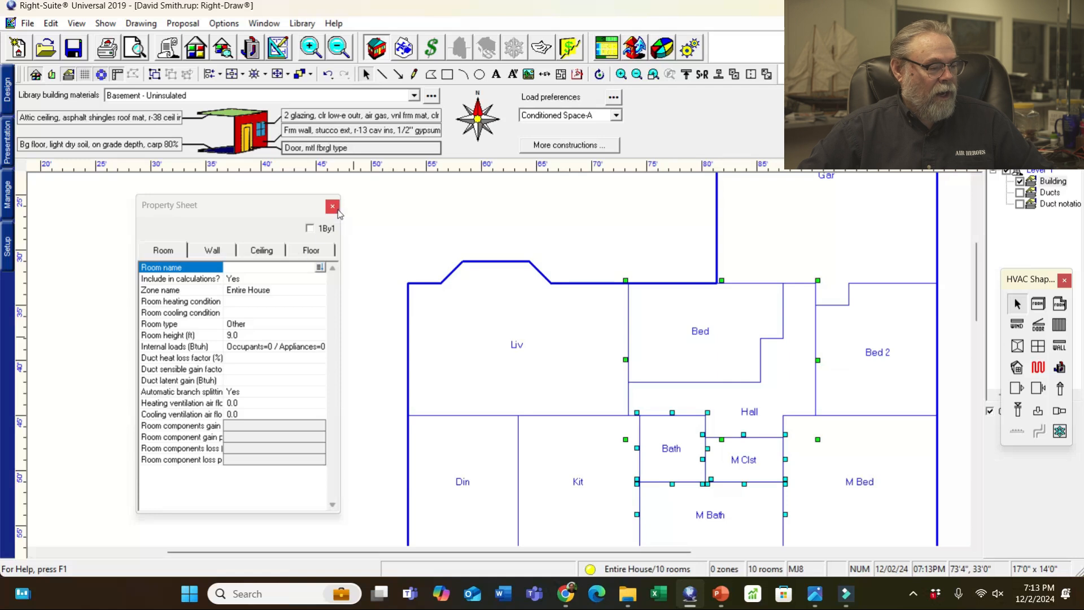
left_click(247, 336)
type("8")
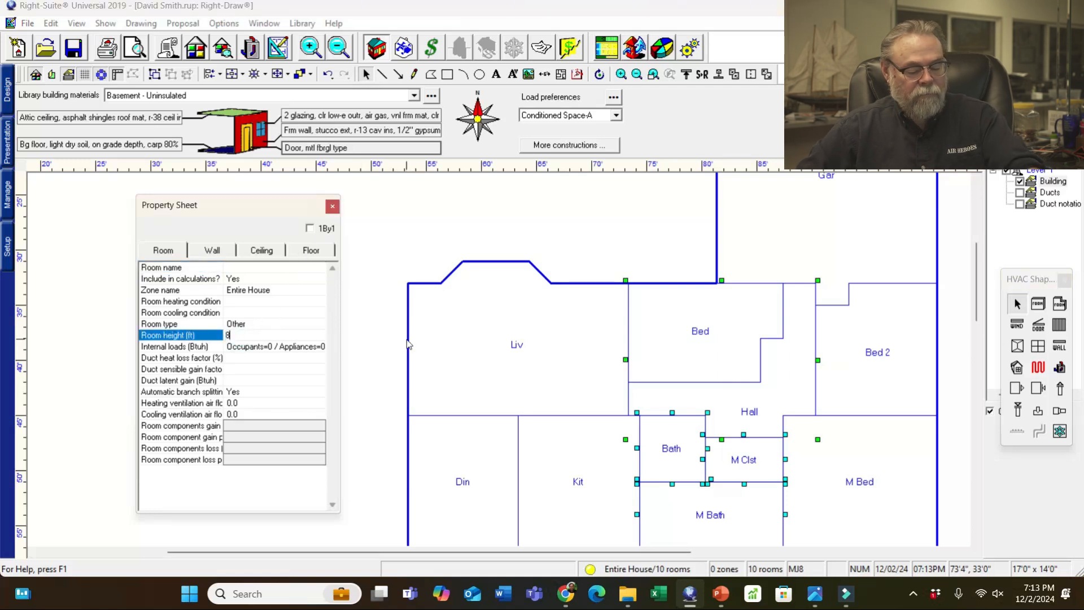
left_click(954, 289)
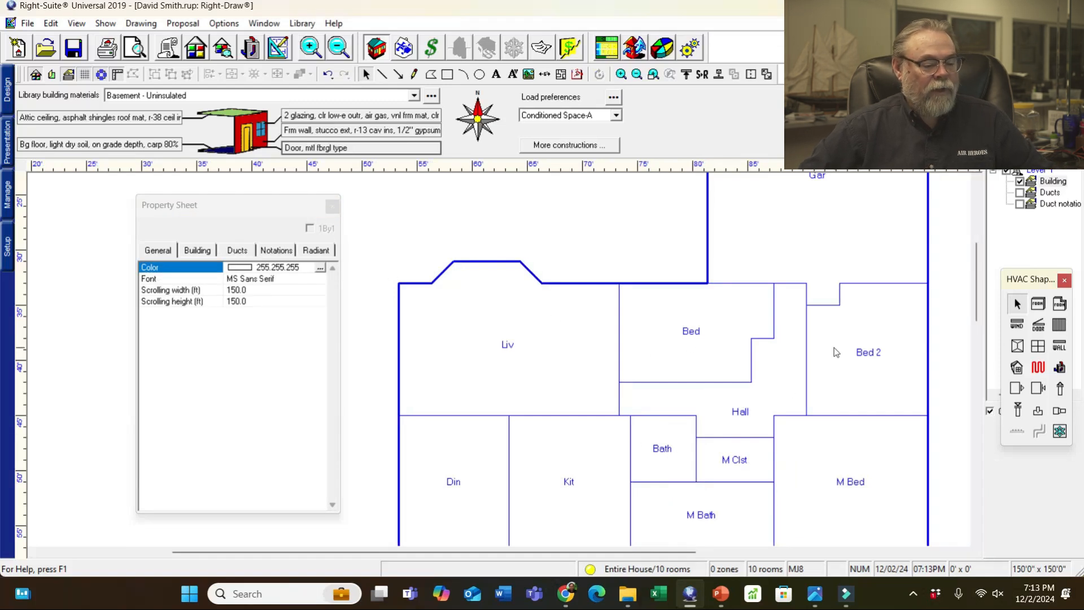
scroll(617, 418, "down", 1)
scroll(653, 350, "down", 1)
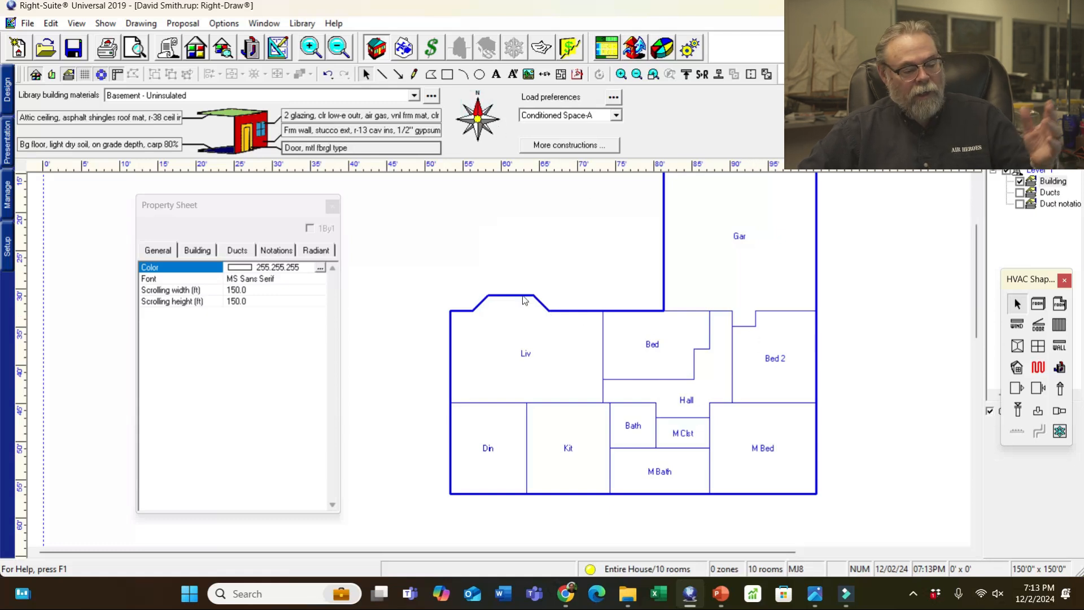
- View the aerial map photo m.JPG, then bring the sketch 20241201_163826.jpg back to the front
mouse_move(825, 595)
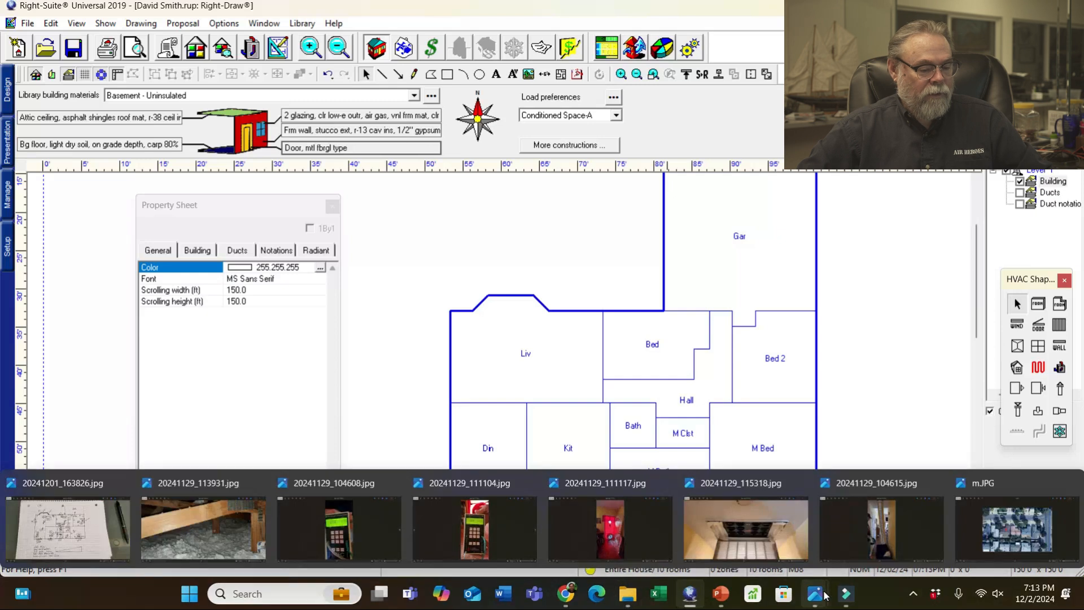
left_click(1017, 528)
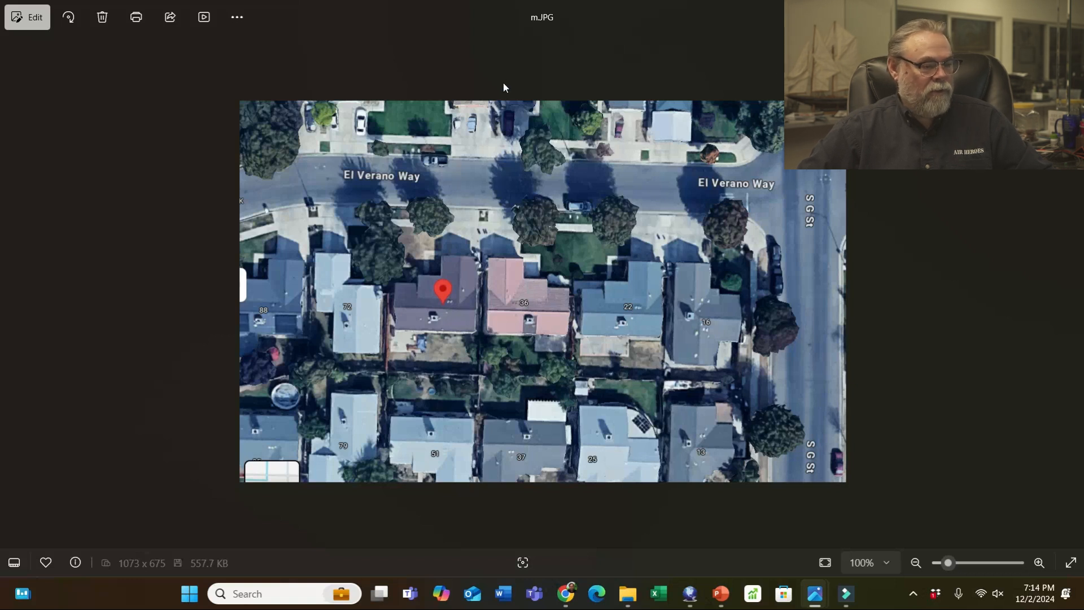
key("alt+Tab")
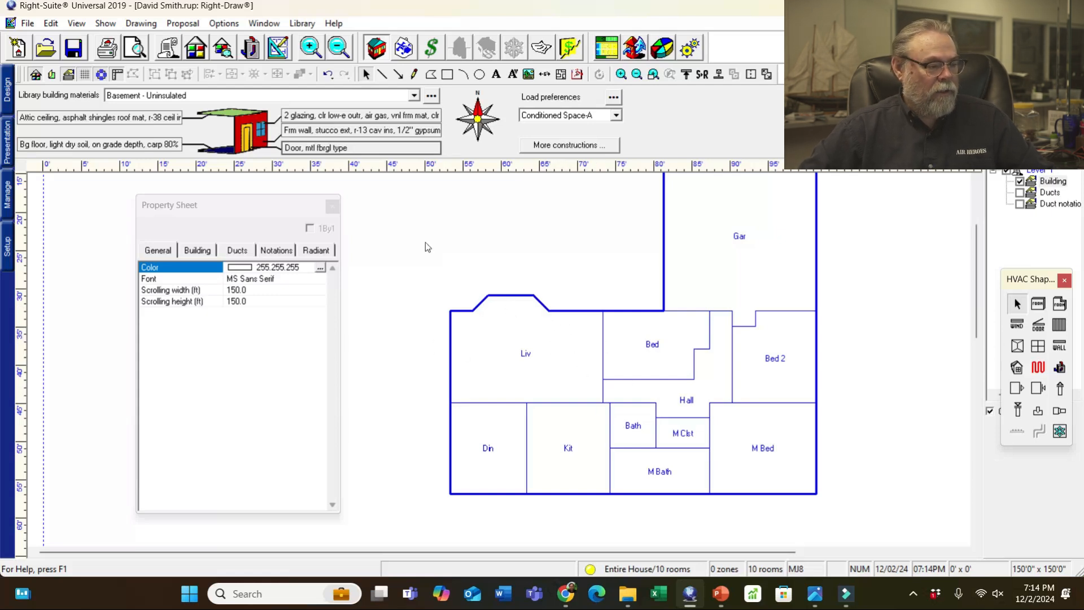
mouse_move(815, 594)
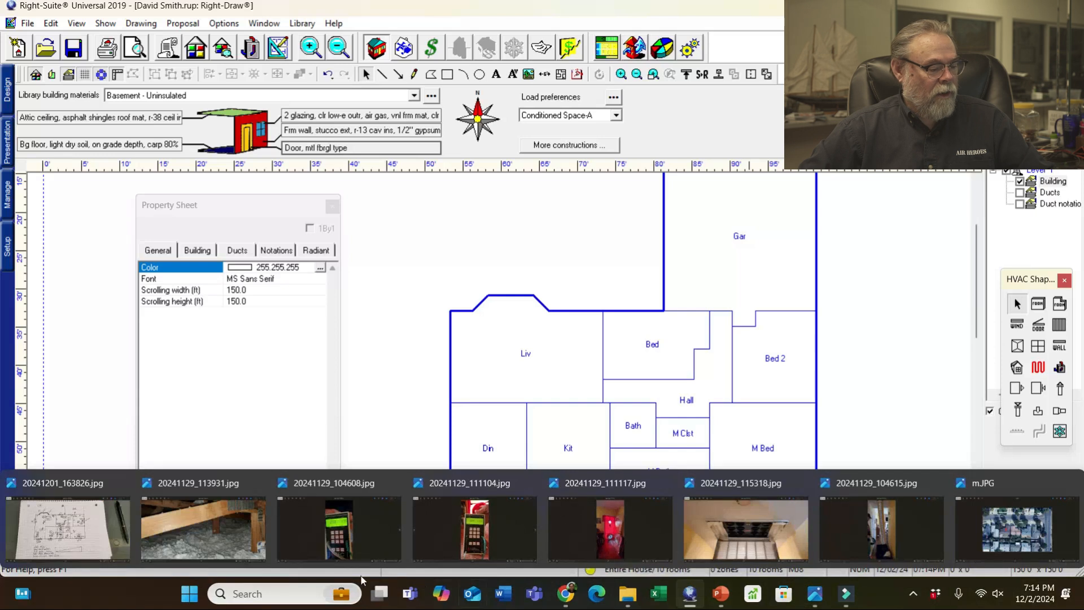
left_click(76, 528)
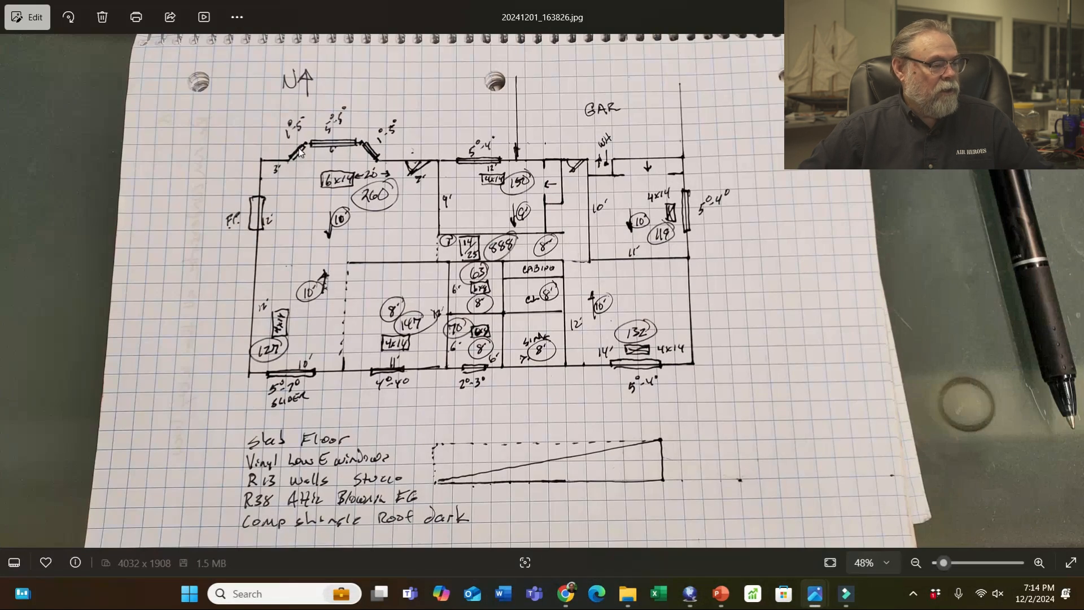
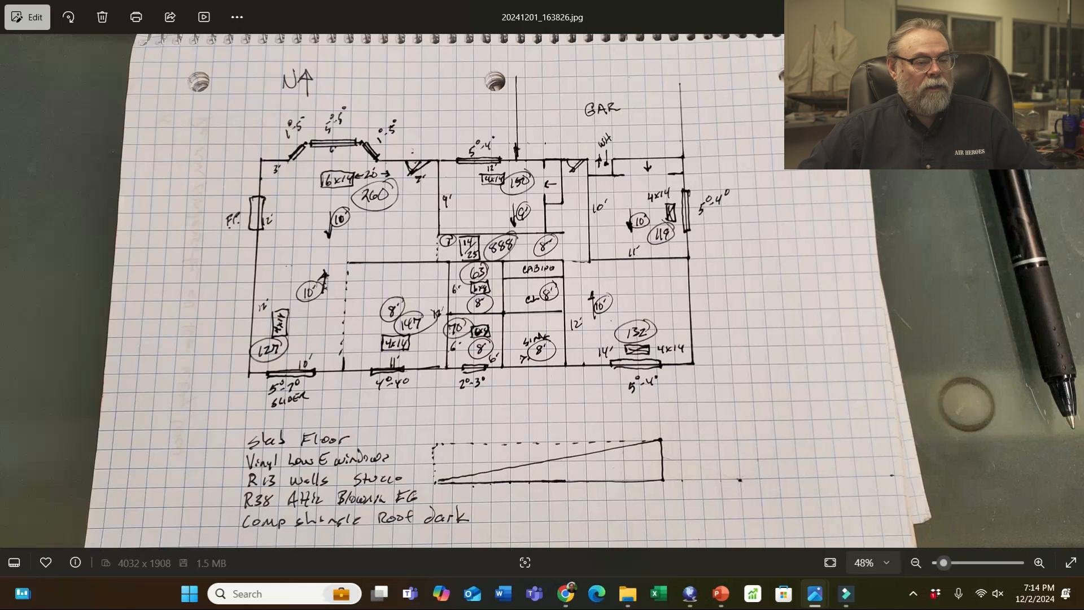
- Place a 1.4 × 5 ft window on the Liv bay's left angled wall and copy it to the right one
key("alt+Tab")
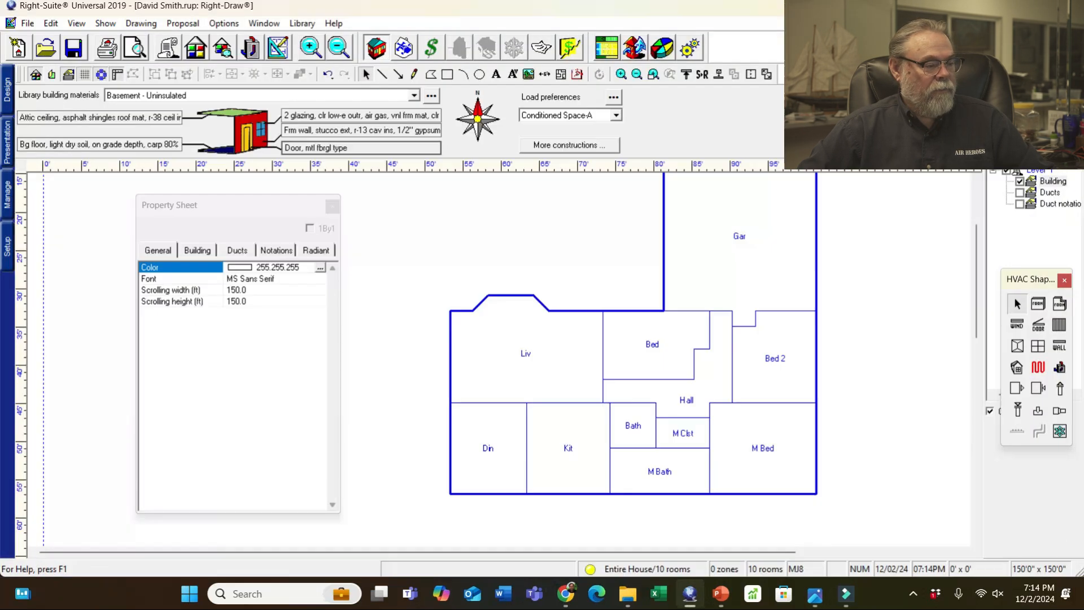
scroll(469, 289, "up", 3)
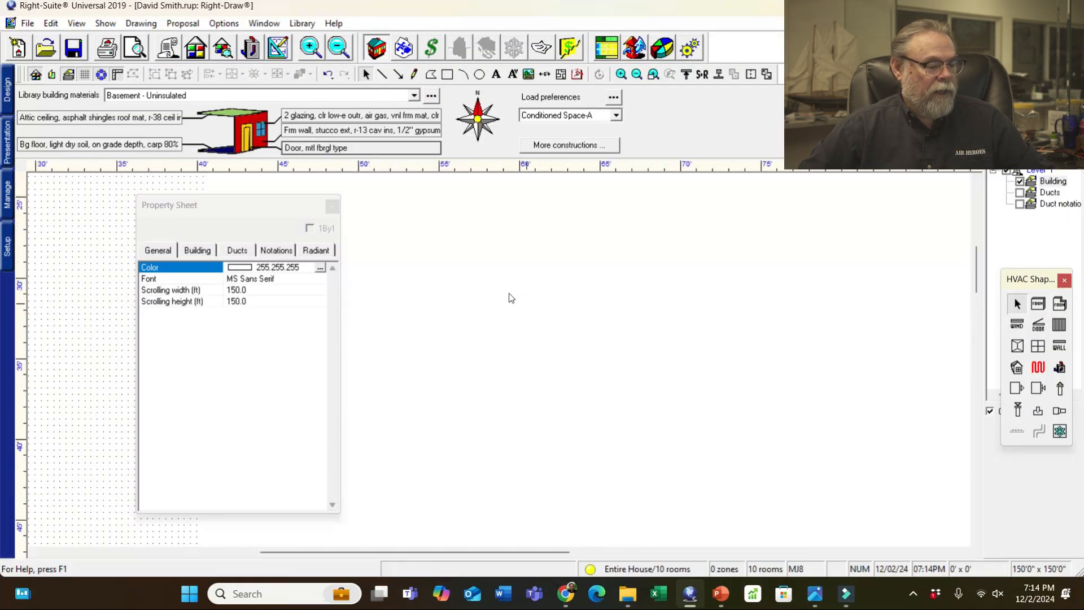
left_click(1017, 325)
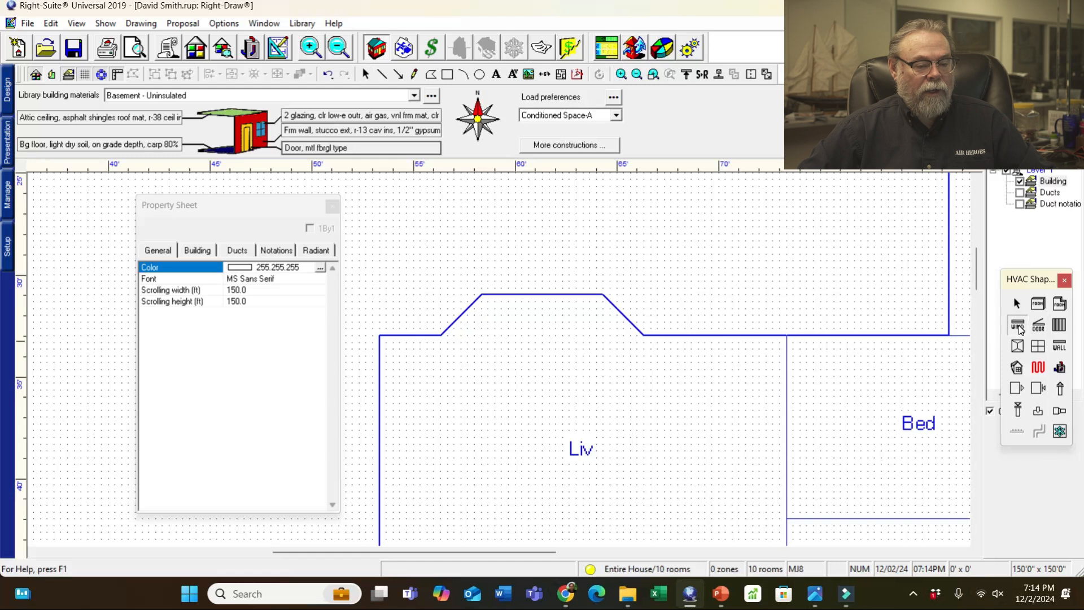
left_click(459, 317)
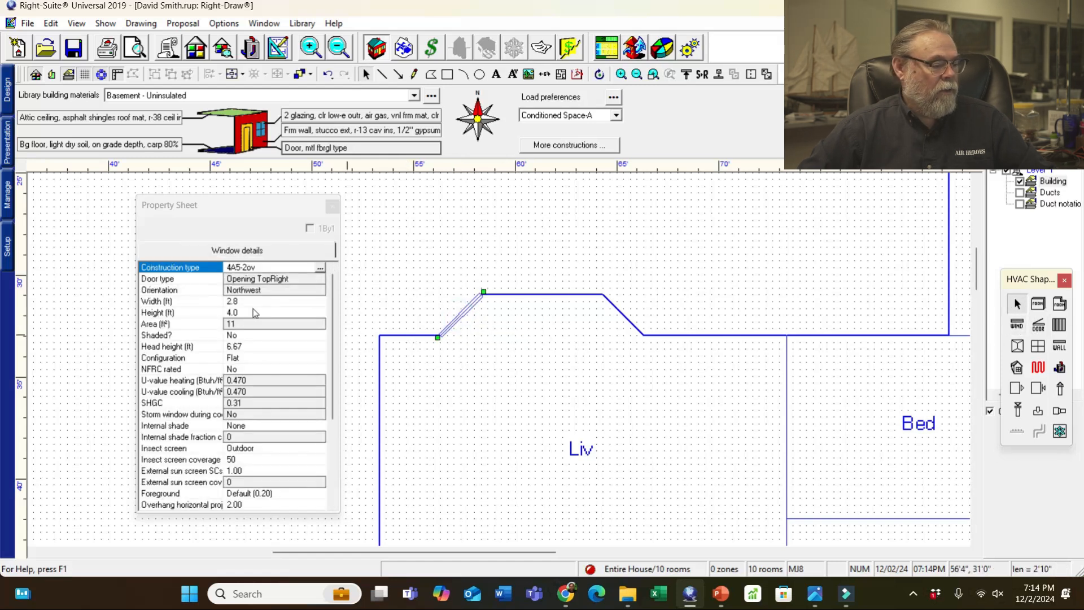
left_click(251, 302)
type("1.5")
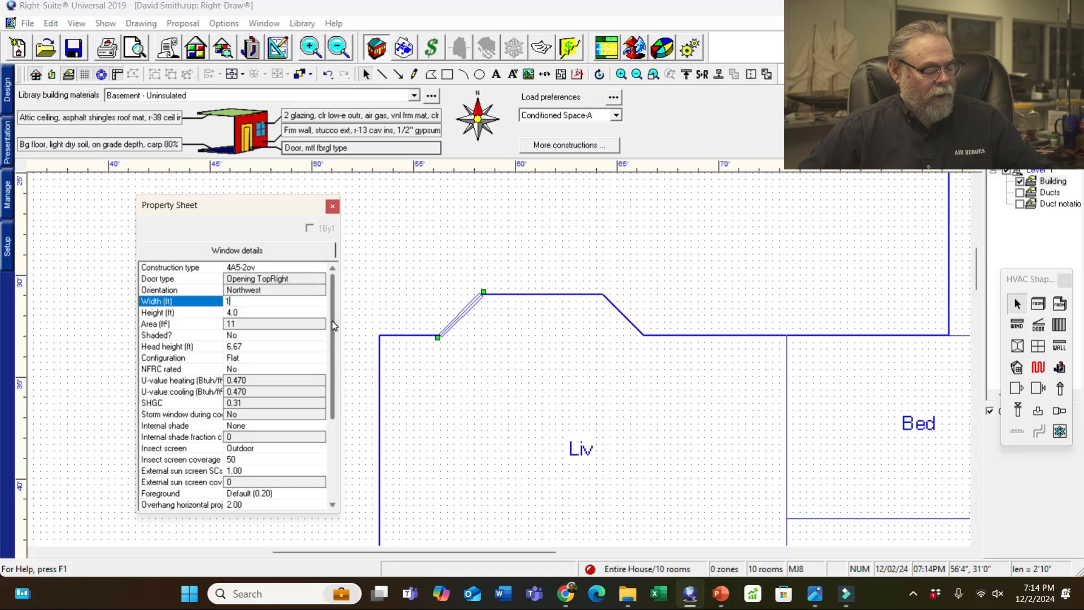
left_click(267, 313)
type("5")
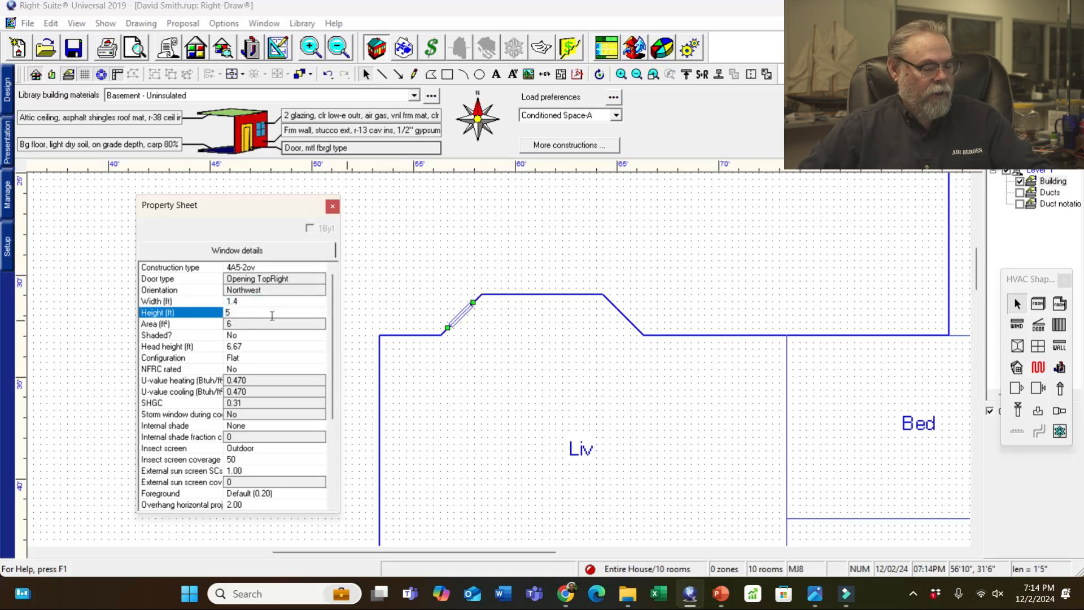
left_click(470, 246)
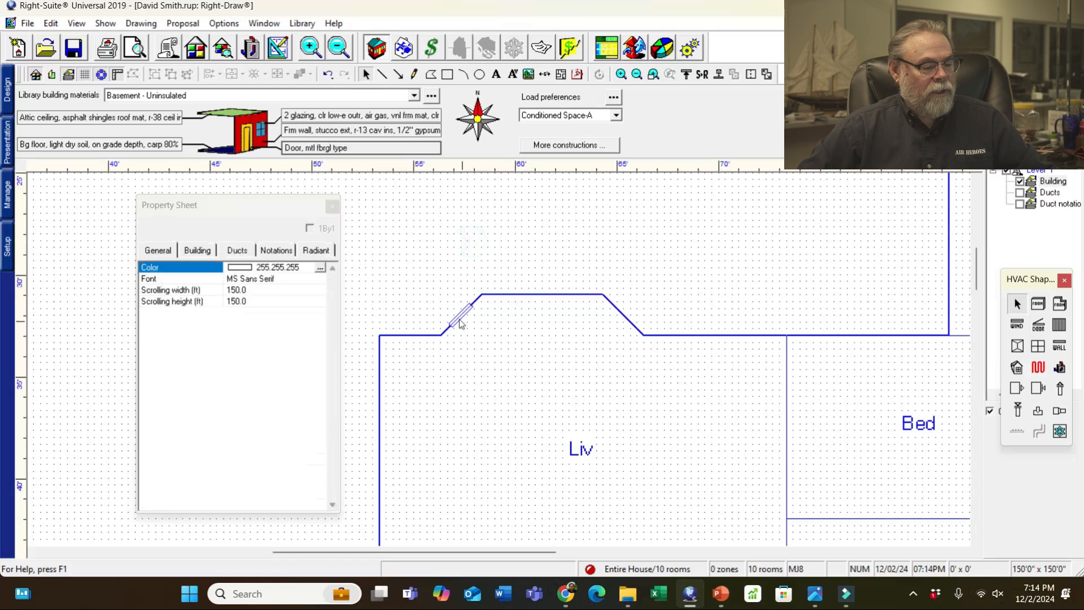
left_click(459, 324)
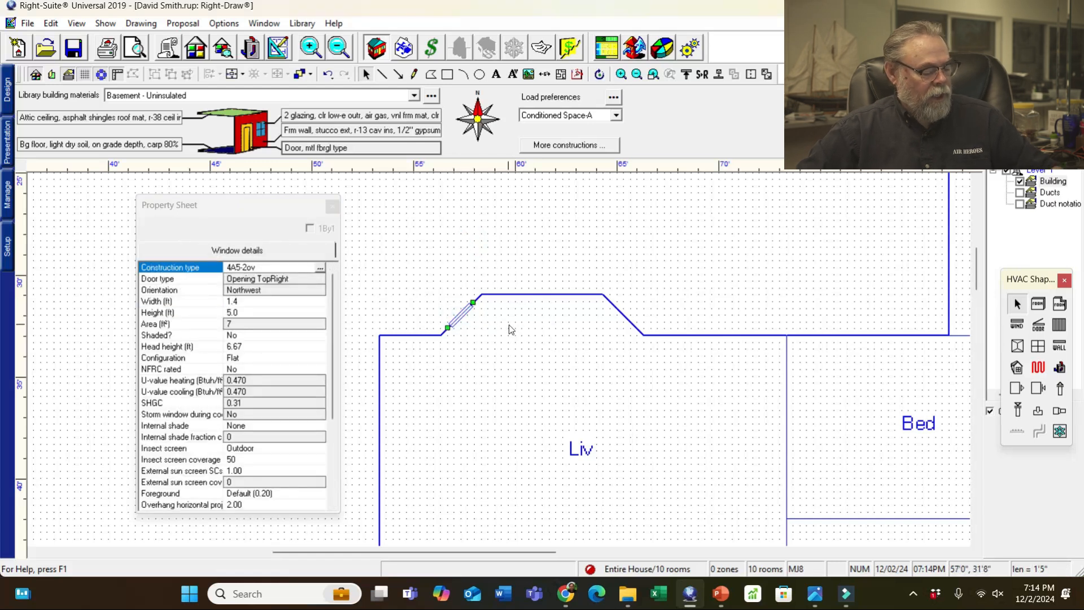
left_click_drag(460, 312, 621, 311)
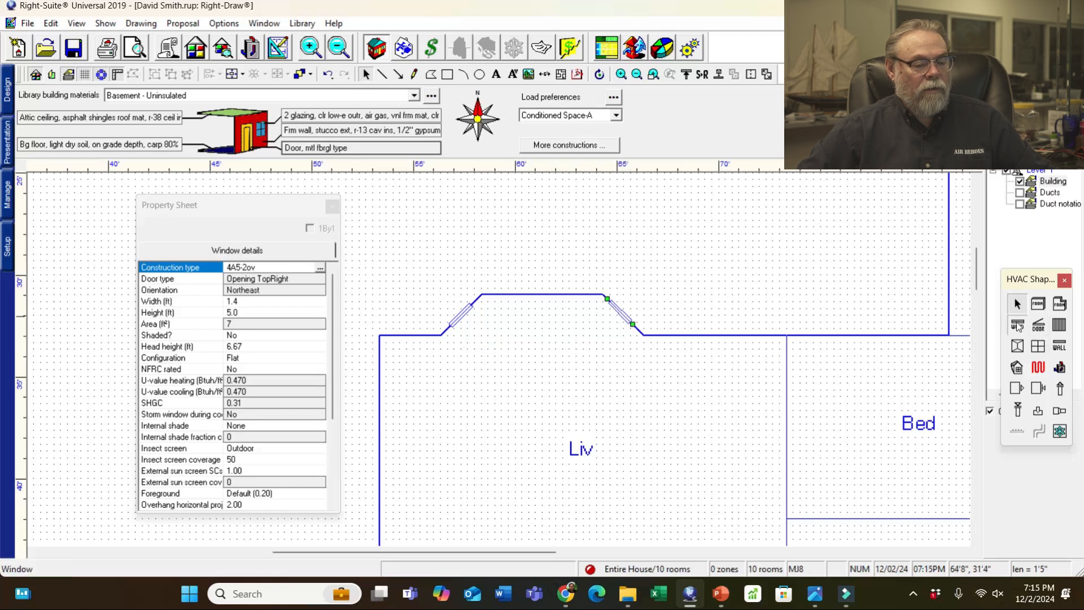
- After checking the sketch, add a 5 × 5 ft window on the bay's top wall
left_click(1018, 324)
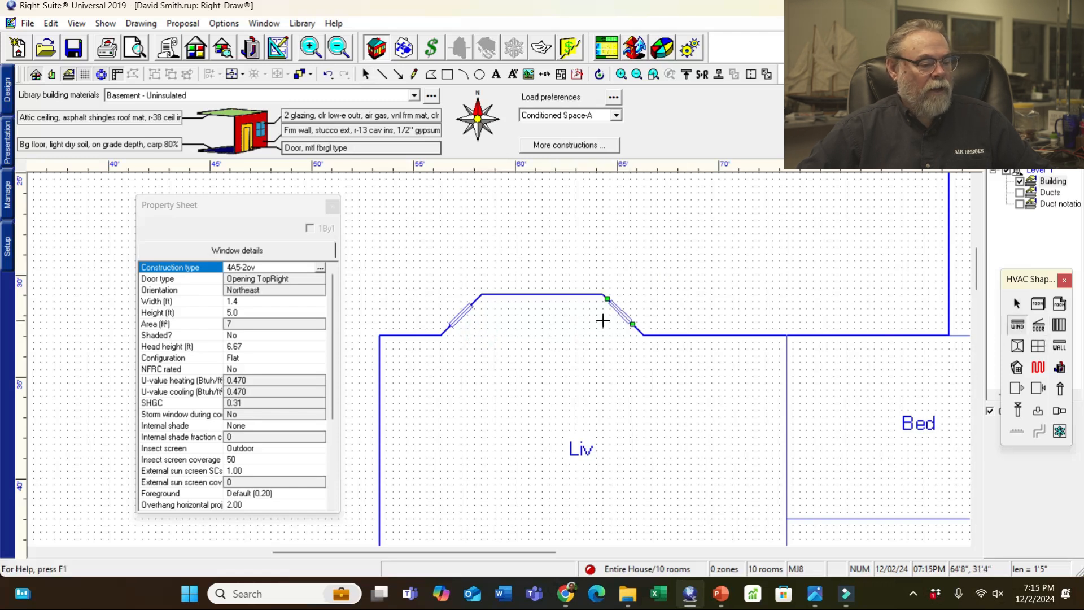
left_click(815, 593)
left_click(68, 525)
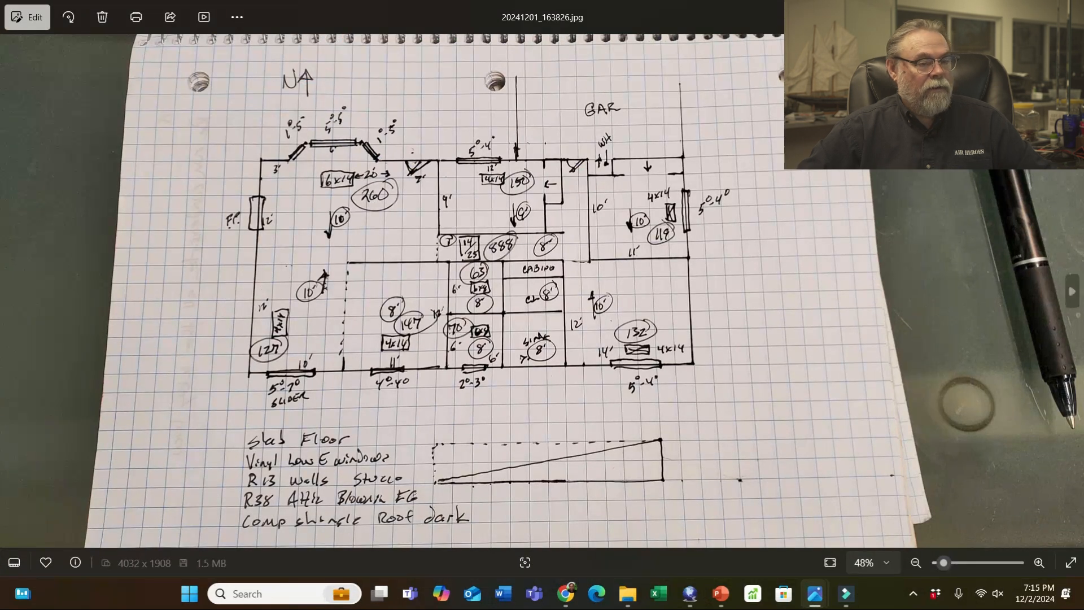
key("alt+Tab")
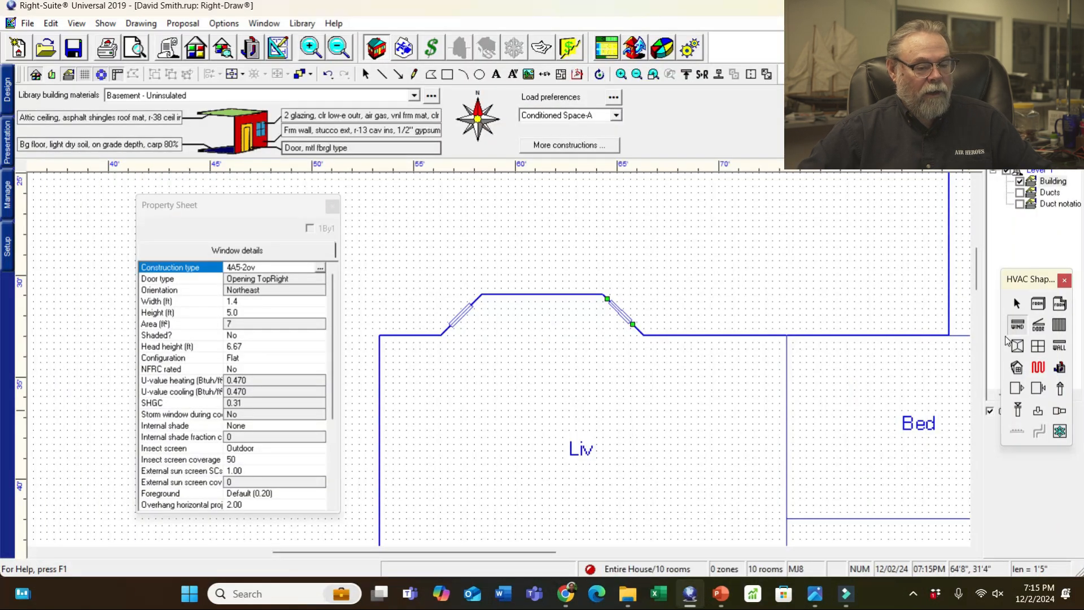
left_click(538, 294)
left_click(245, 301)
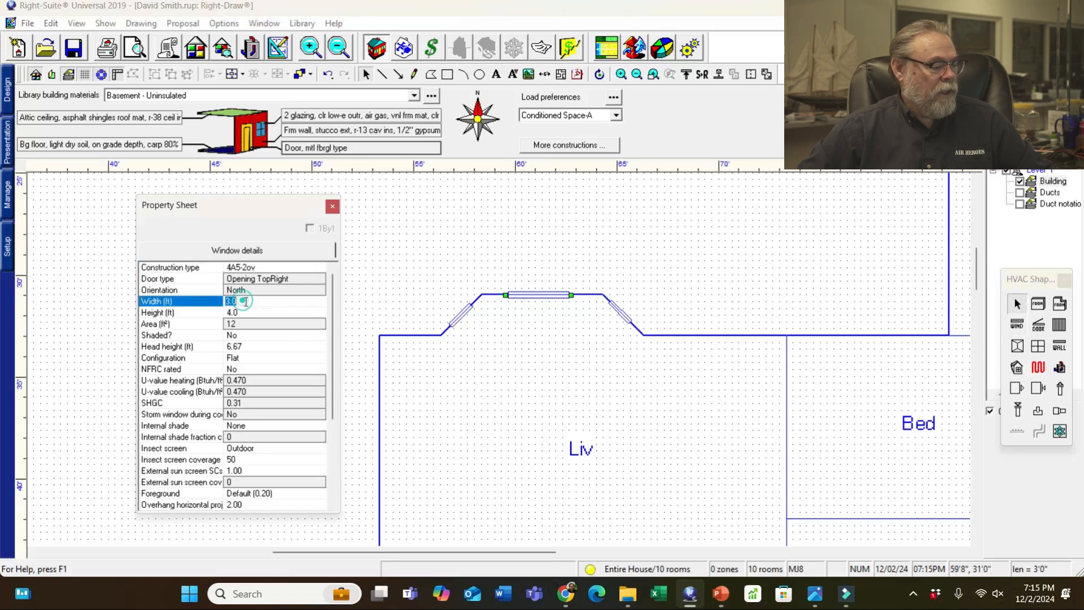
type("5")
left_click(250, 311)
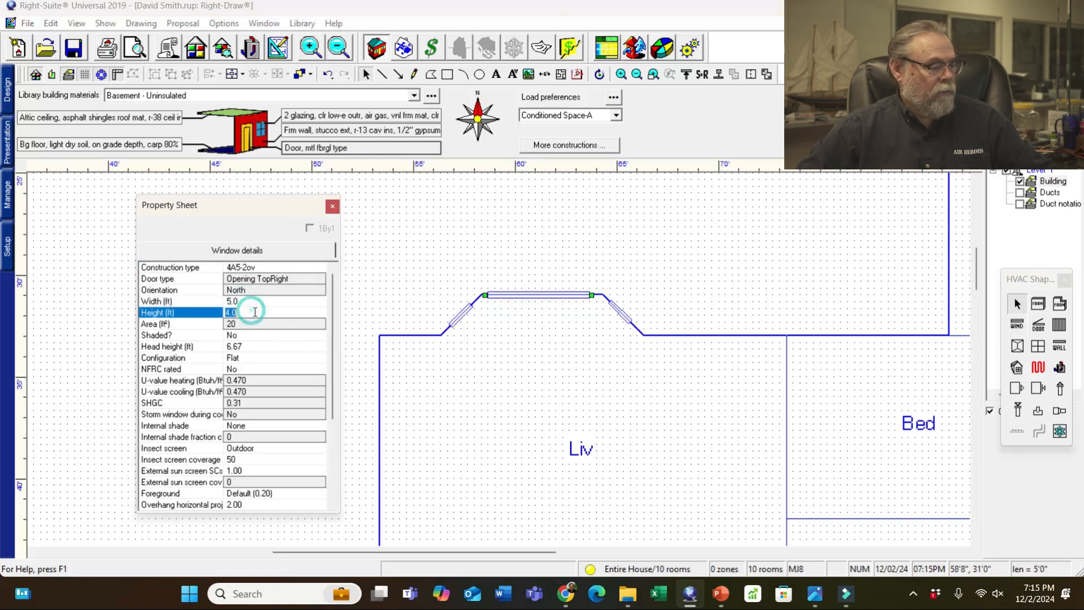
type("5")
left_click(704, 252)
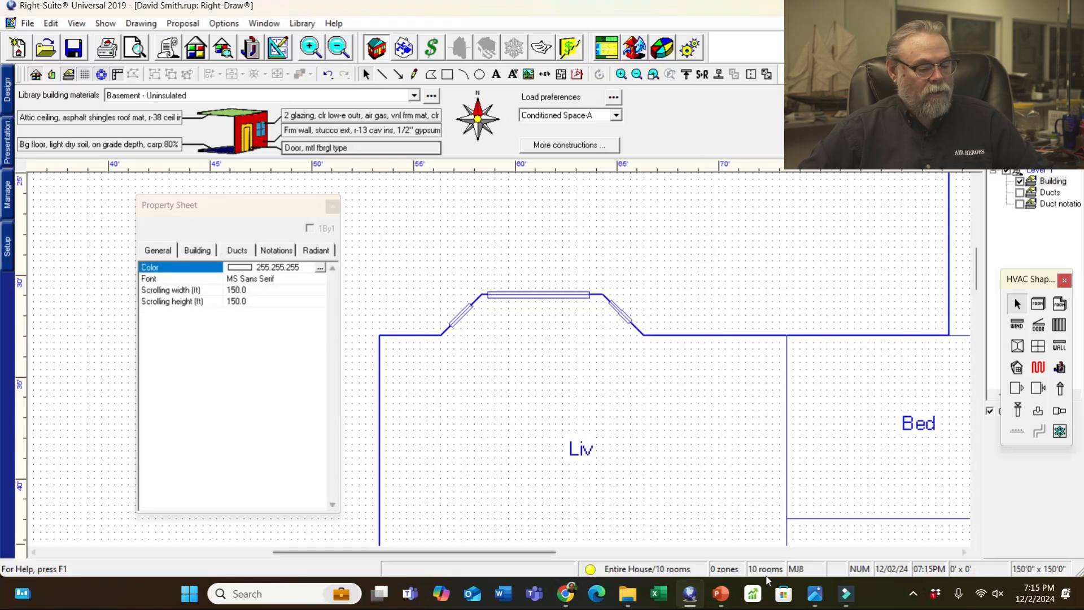
- Place a 3 ft door on Liv's top wall beside Bed, nudged left, with Opening BottomRight swing
mouse_move(823, 596)
left_click(89, 530)
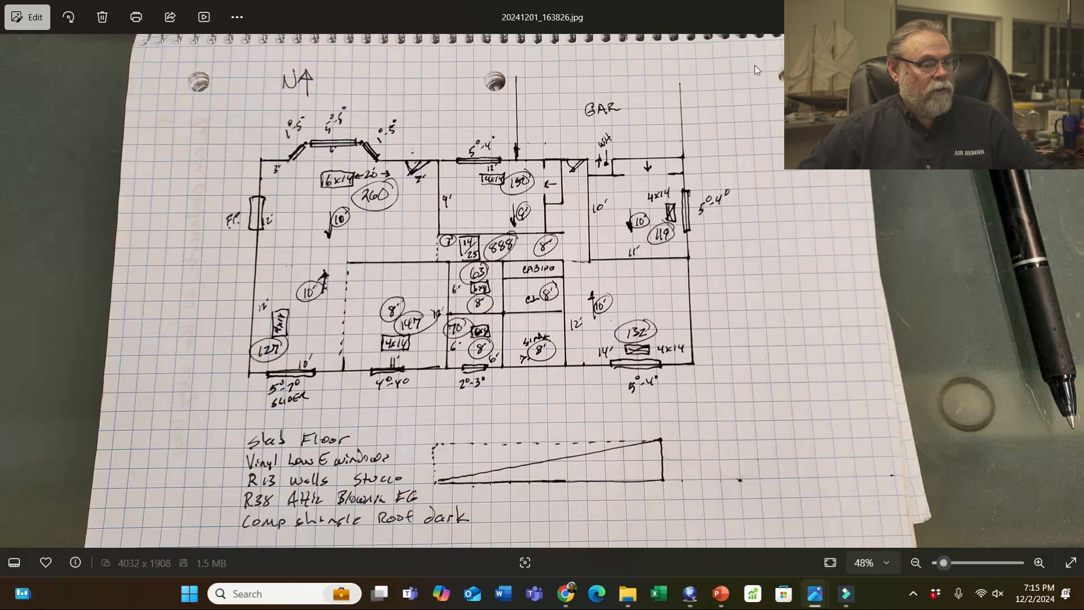
left_click(1003, 13)
left_click(1039, 326)
left_click(753, 335)
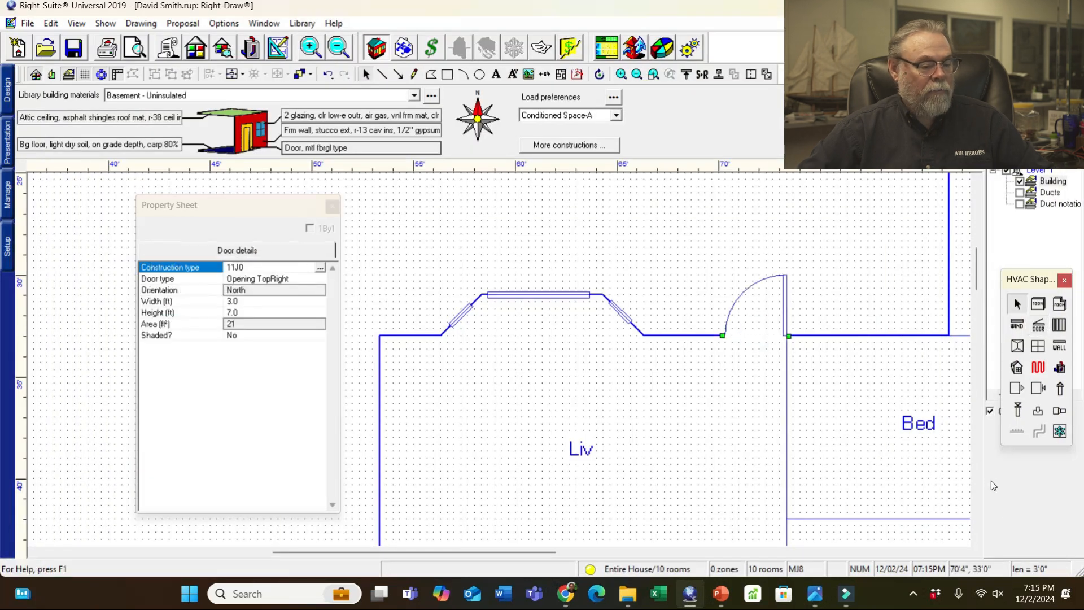
key("Left")
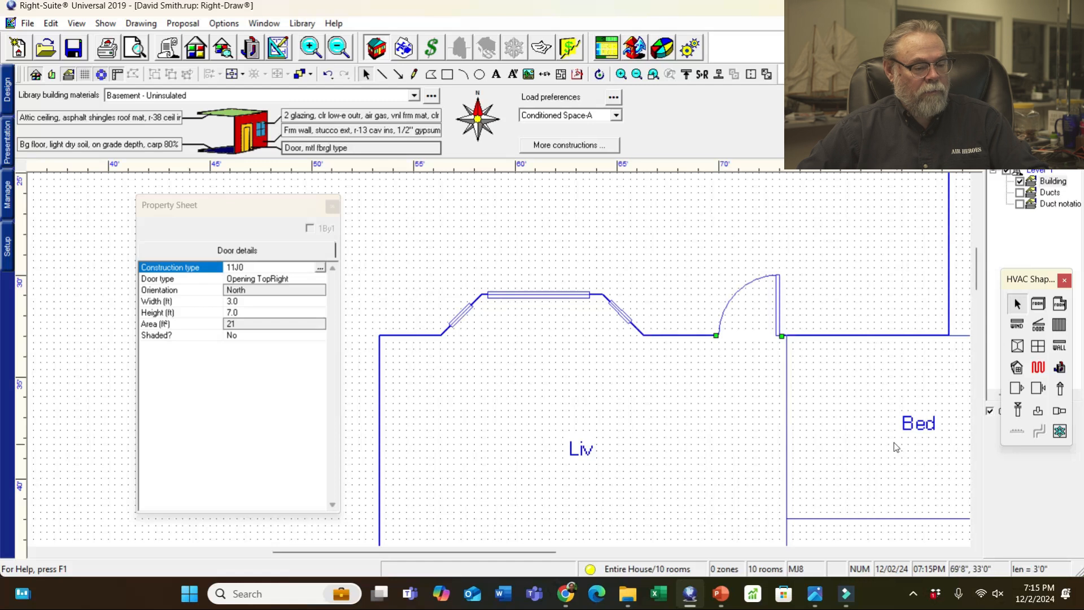
key("Left")
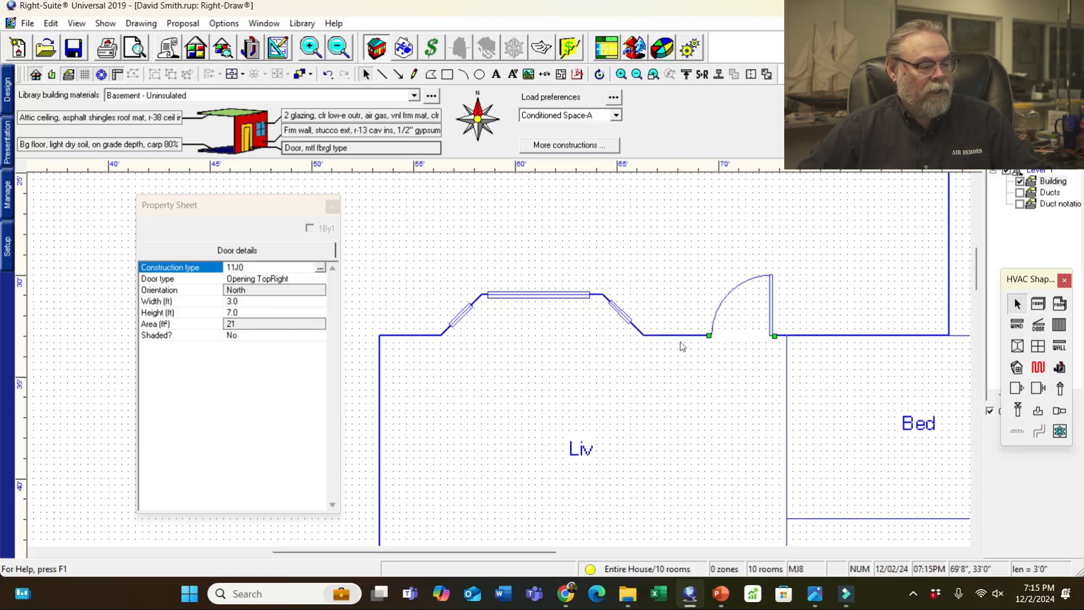
left_click(300, 277)
left_click(296, 280)
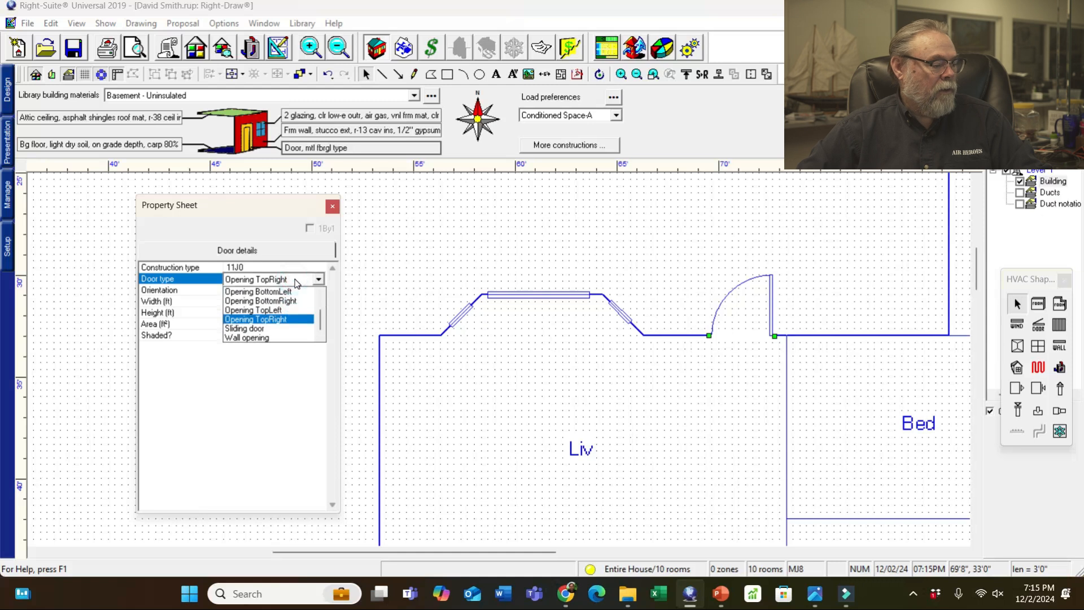
left_click(289, 301)
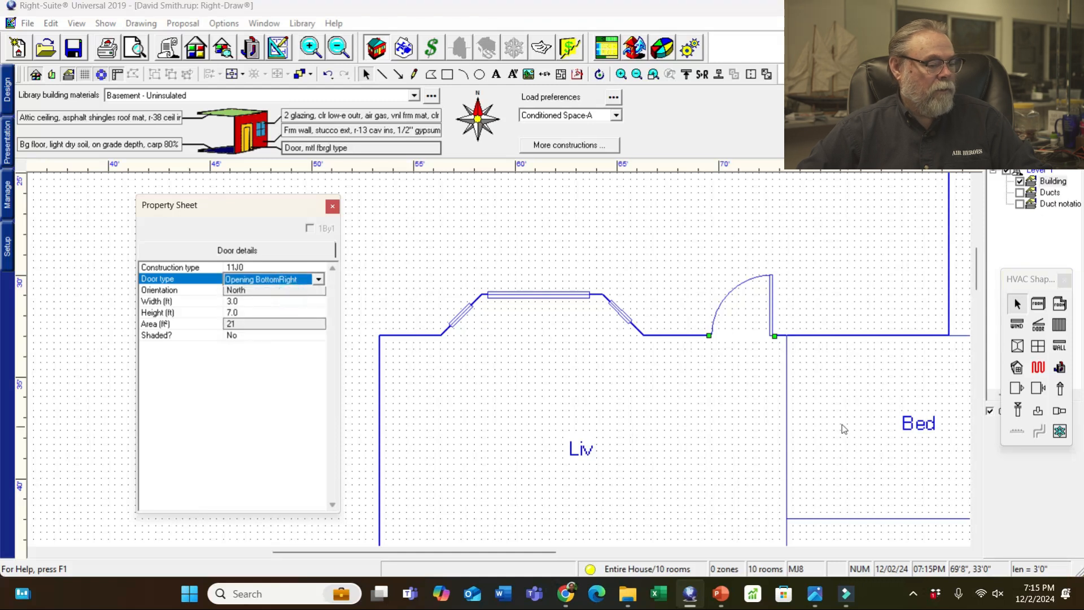
left_click(857, 298)
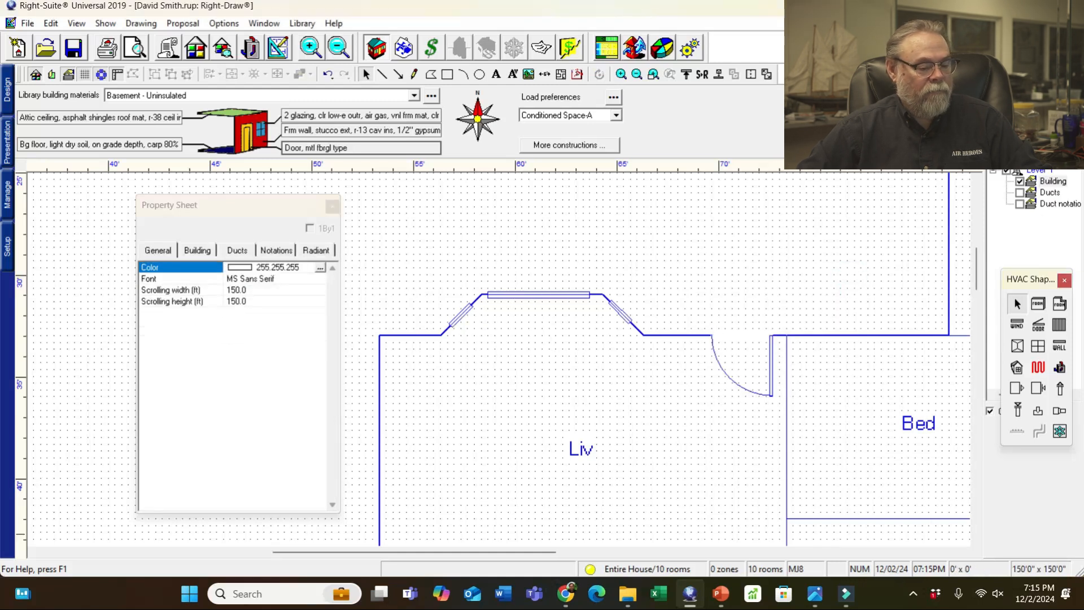
left_click_drag(478, 556, 546, 559)
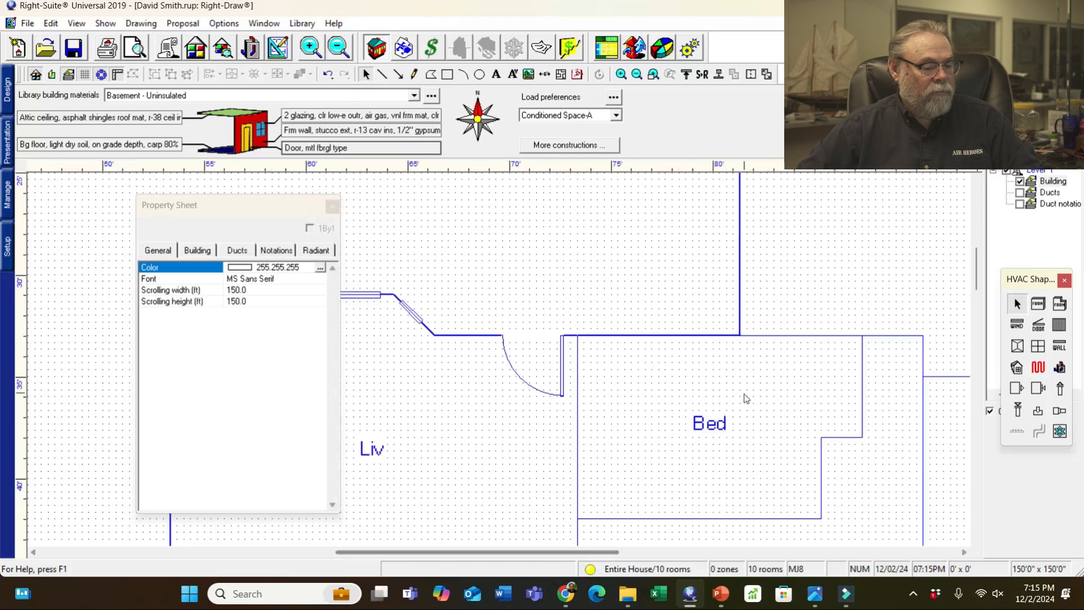
scroll(744, 398, "down", 1)
left_click(742, 429)
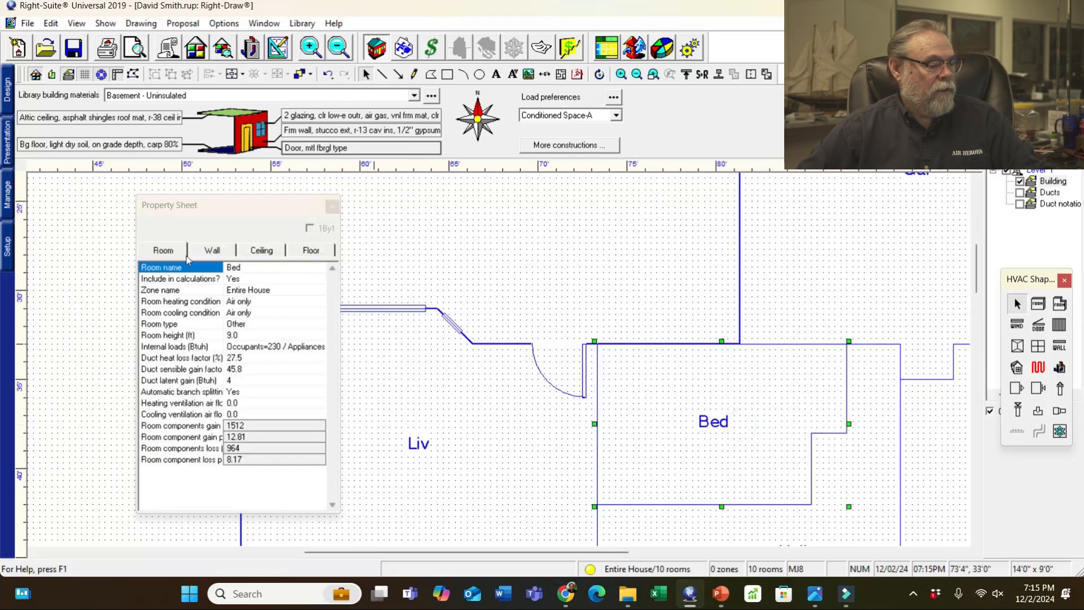
left_click(249, 268)
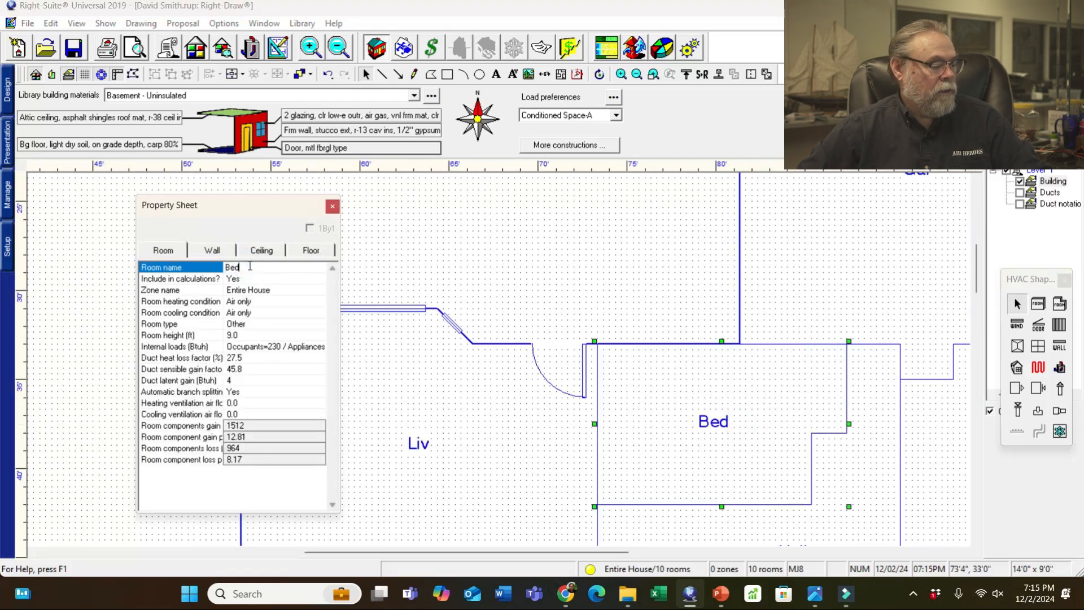
type("1")
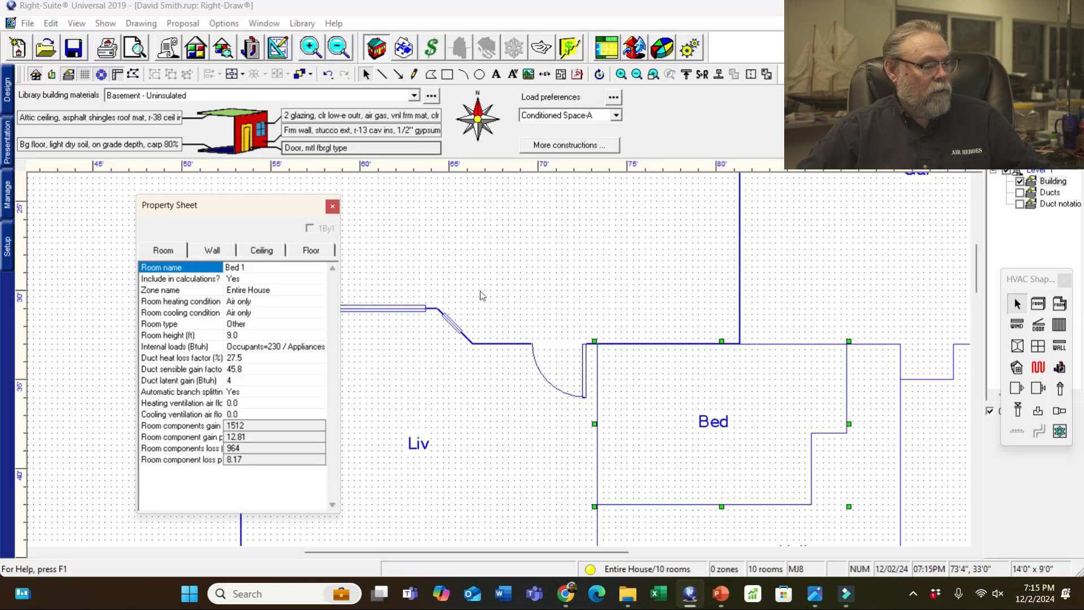
left_click(480, 263)
mouse_move(522, 546)
left_mouse_down()
mouse_move(677, 551)
mouse_move(531, 551)
left_mouse_up()
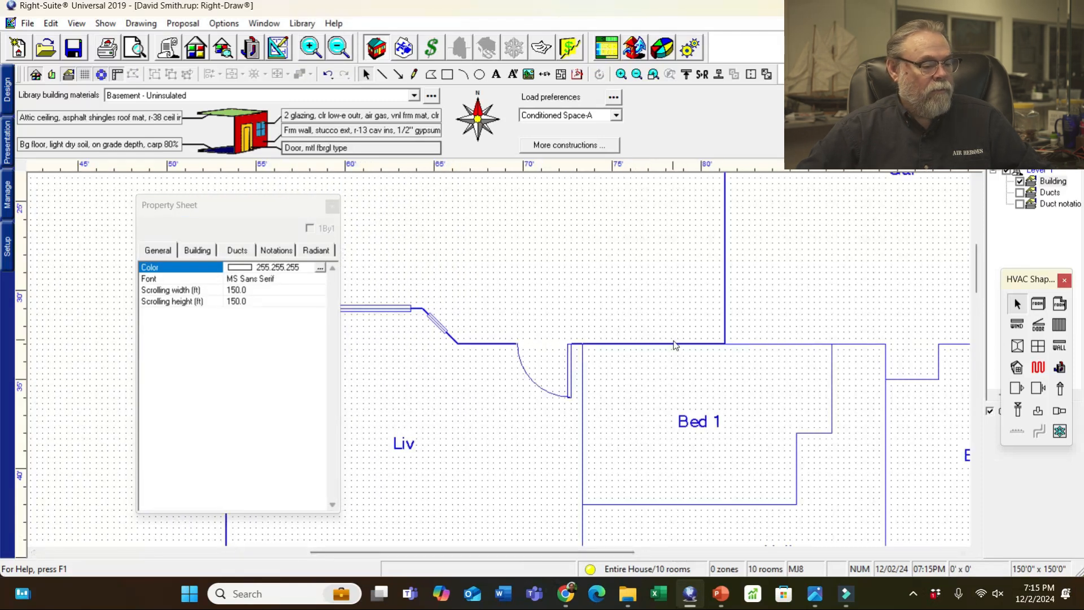
left_click(1016, 325)
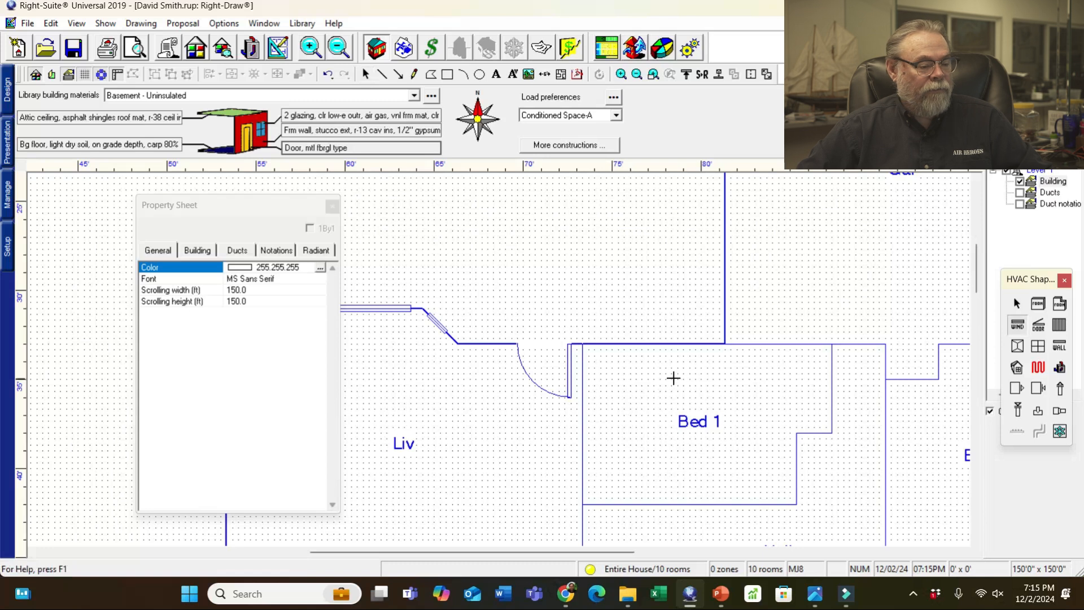
mouse_move(814, 600)
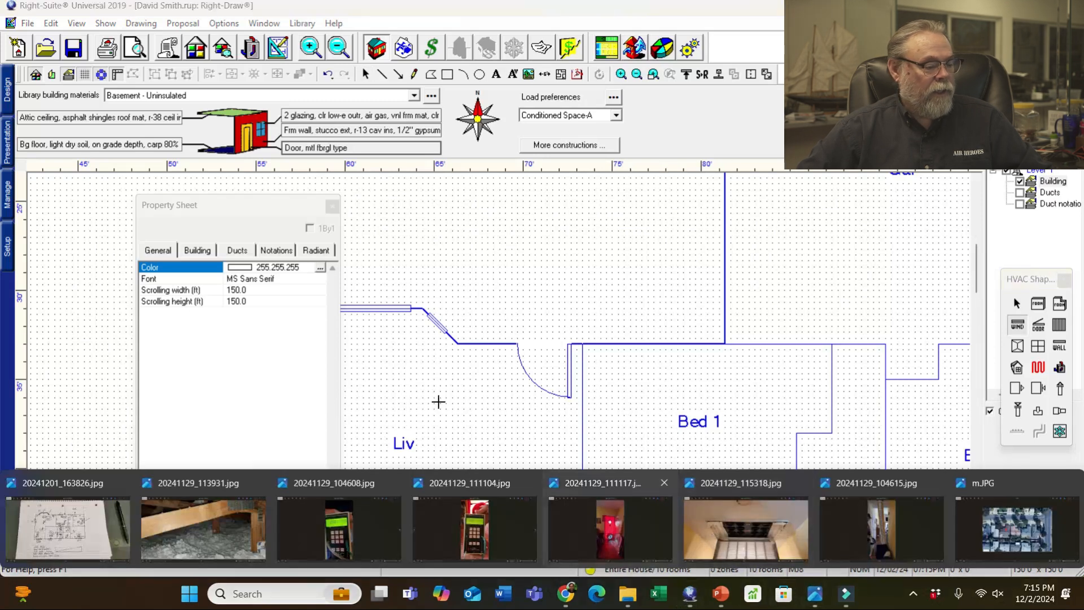
left_click(70, 516)
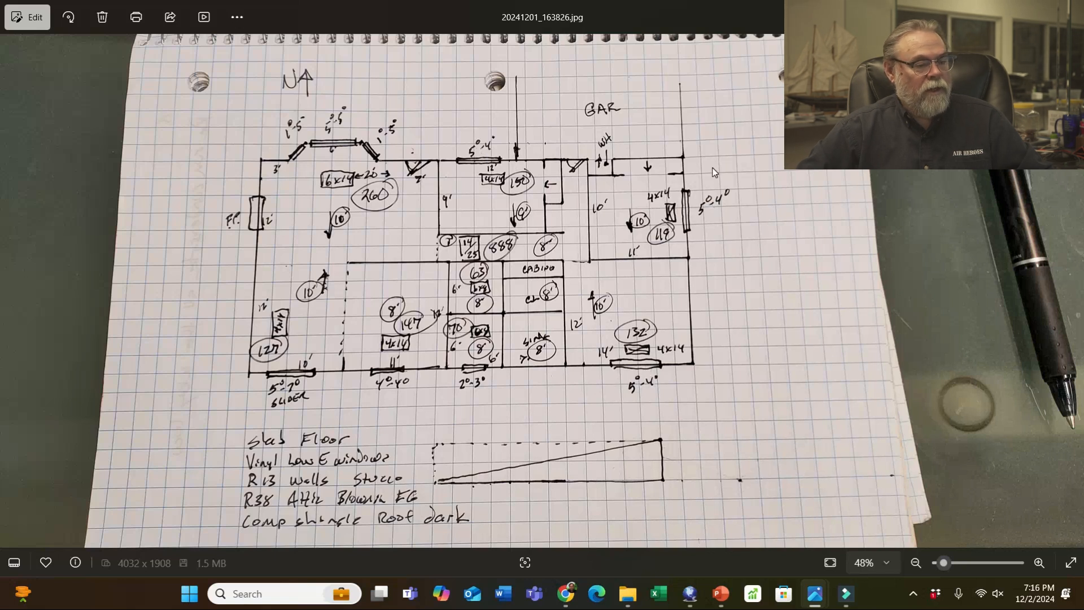
left_click(1003, 11)
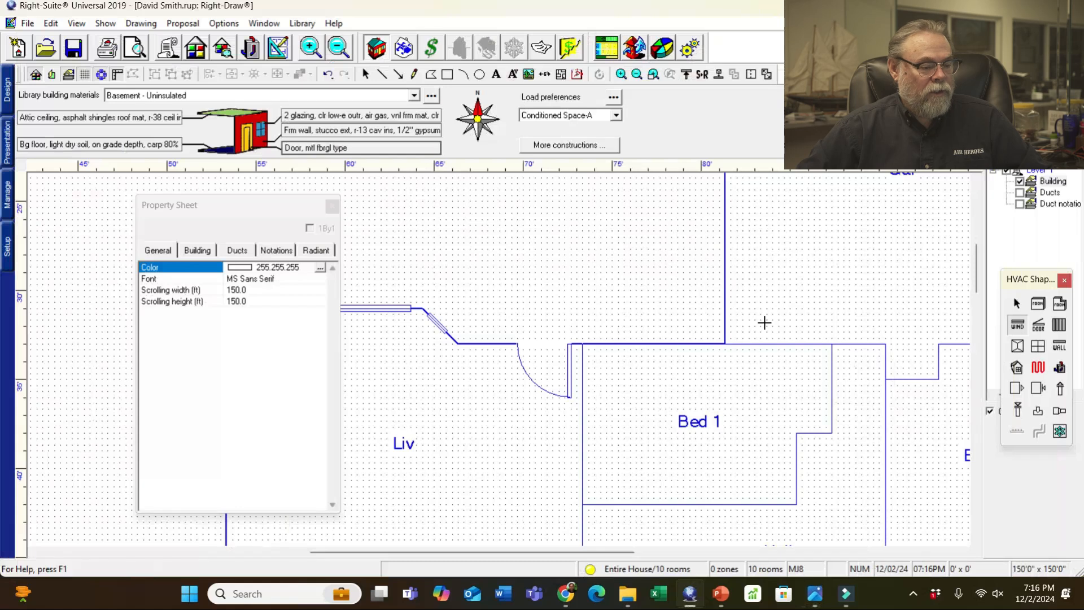
- Add a 5 ft window to Bed 1's top wall
left_click(1018, 326)
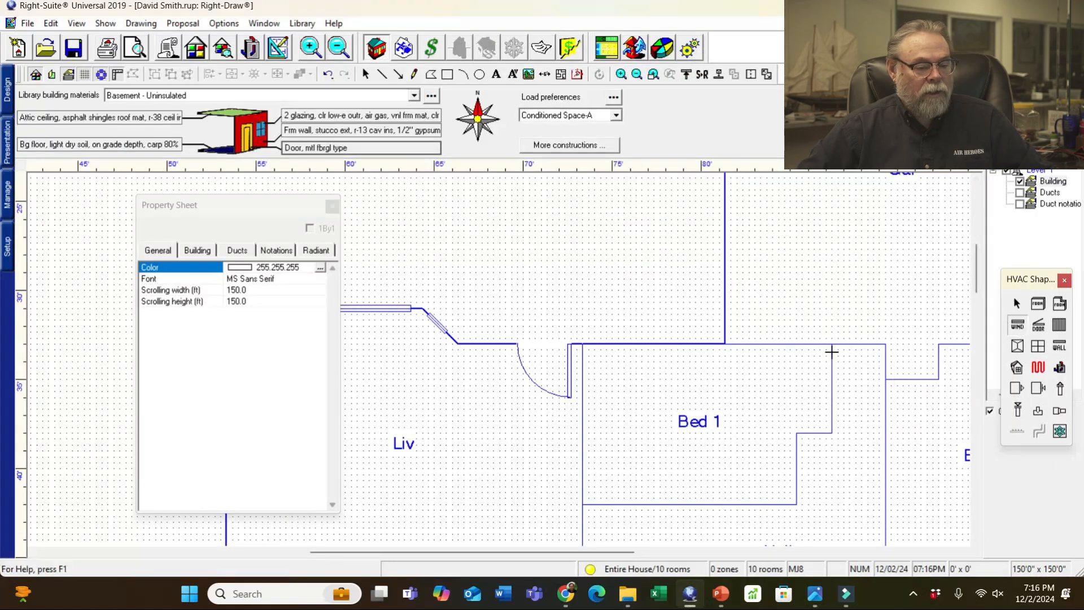
left_click(652, 344)
left_click(241, 302)
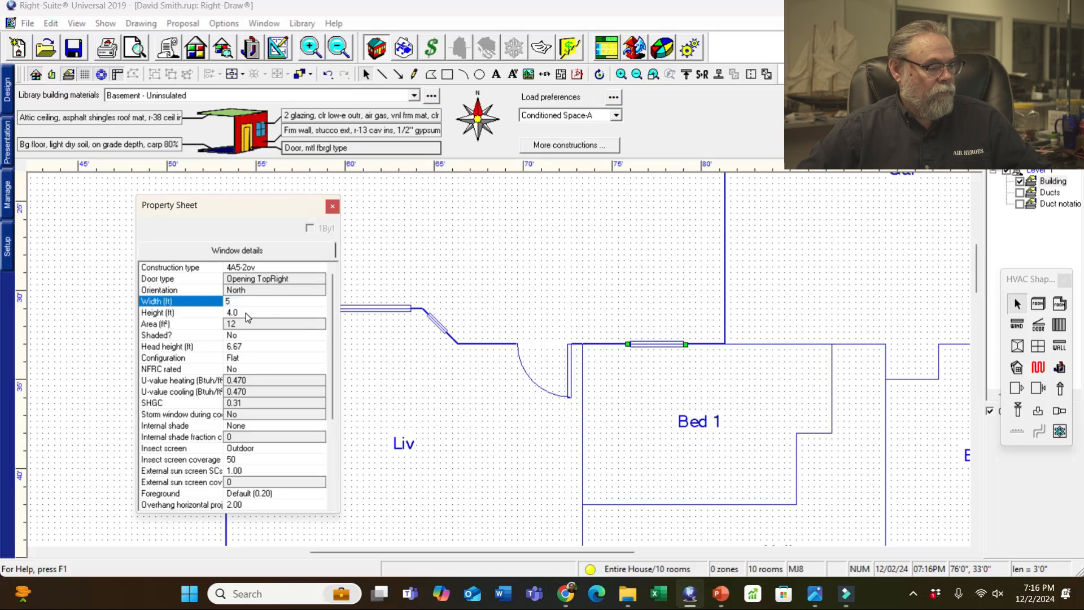
left_click(648, 254)
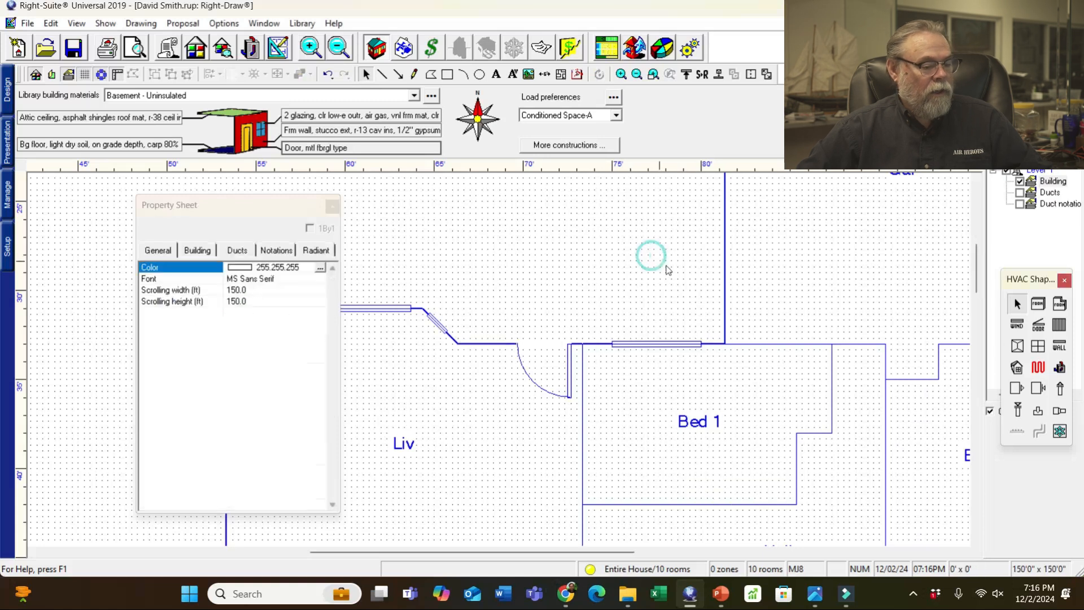
left_click(661, 347)
left_click(671, 346)
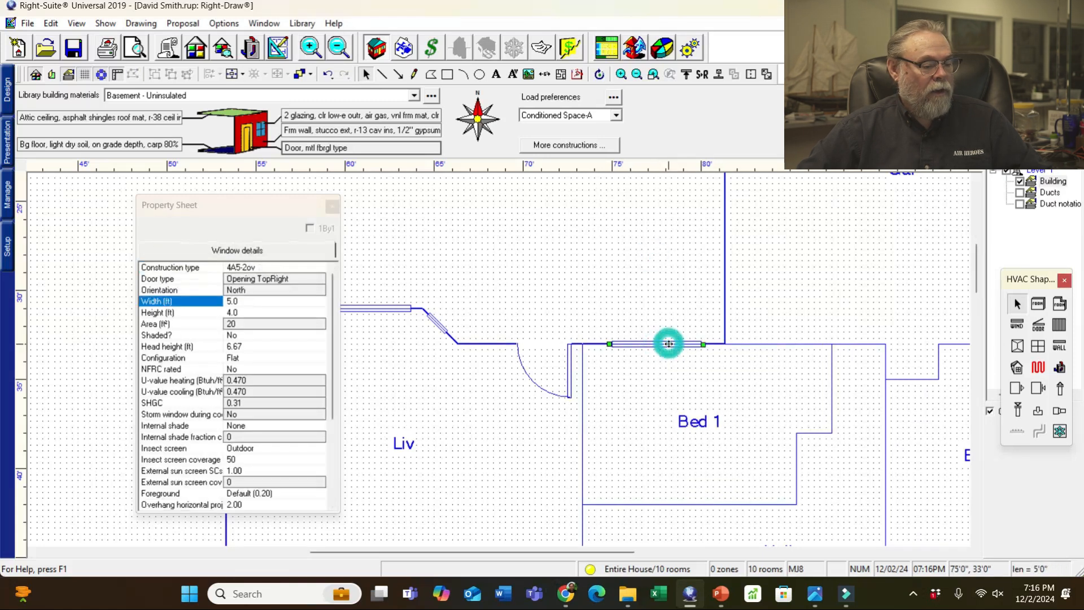
- Copy the 5 ft window into Bed 2 and into M Bed's bottom wall
left_click(1038, 332)
left_click(682, 362)
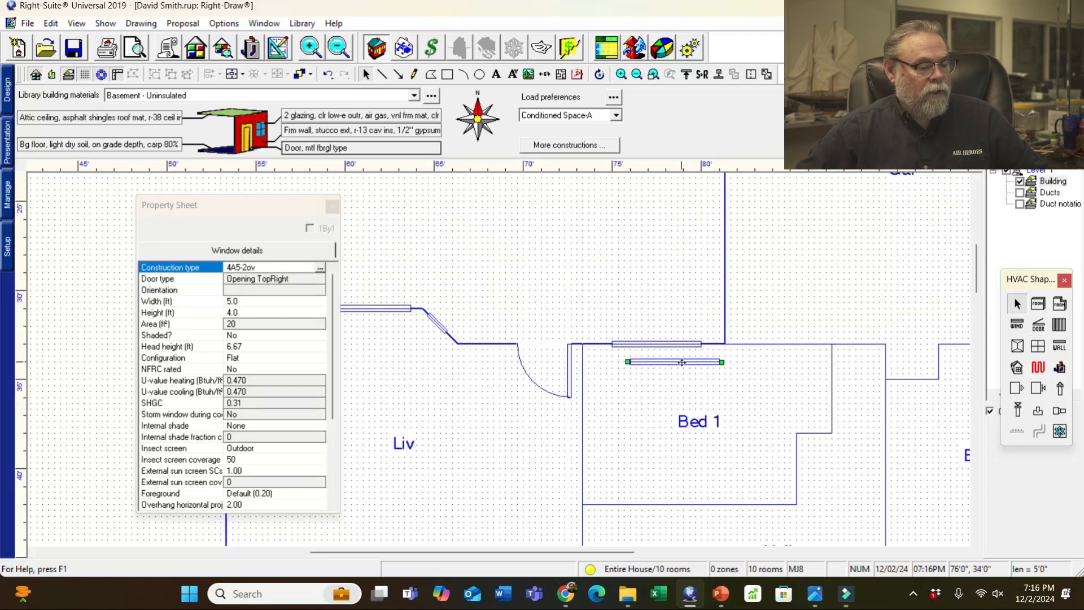
left_click_drag(883, 408, 891, 473)
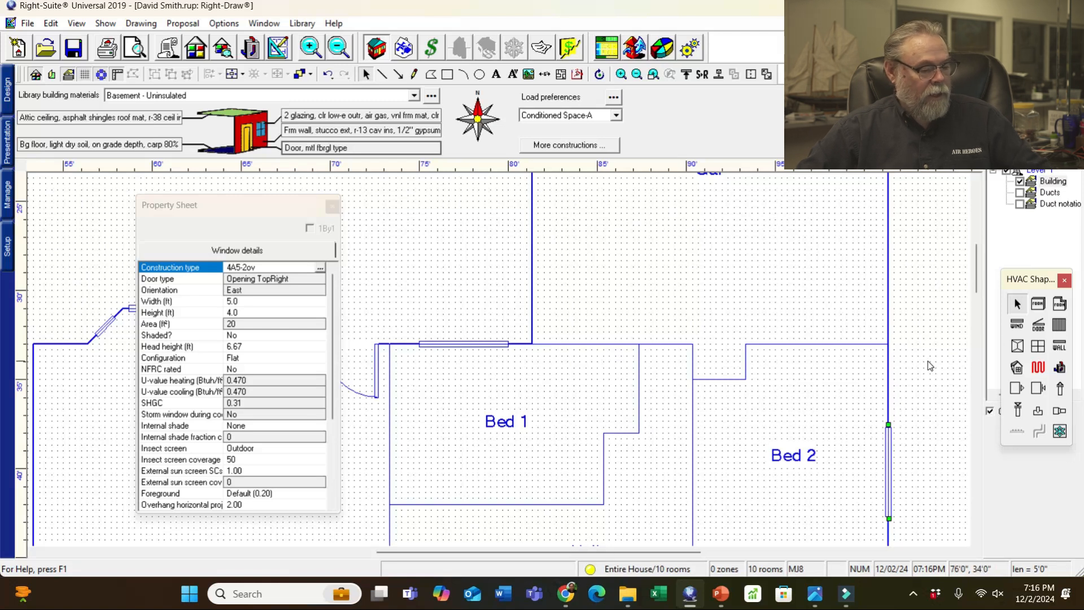
key("ctrl+v")
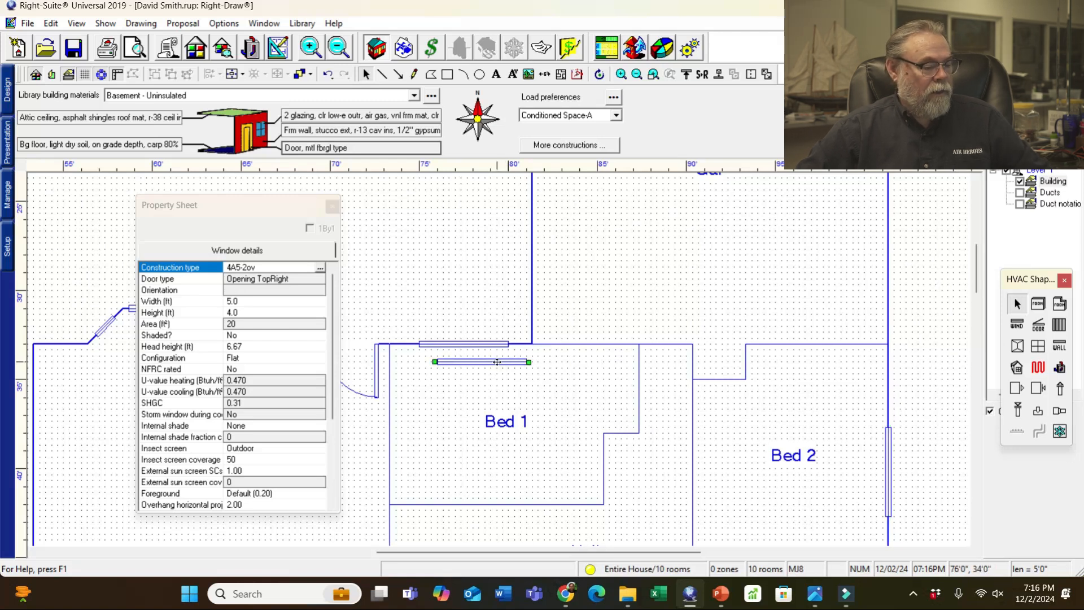
scroll(565, 395, "down", 5)
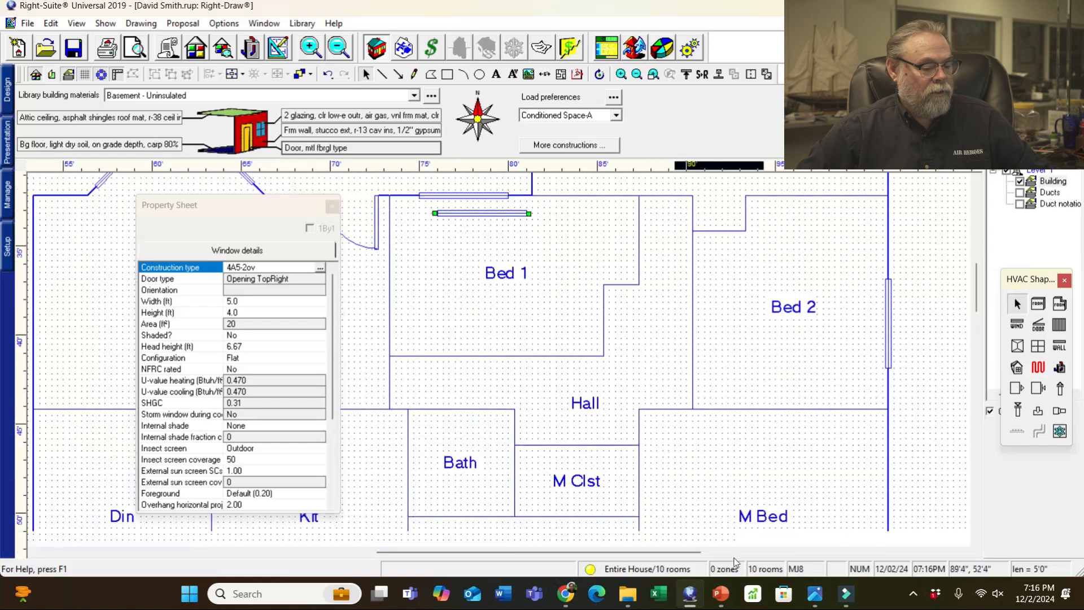
scroll(735, 562, "down", 5)
left_click(766, 462)
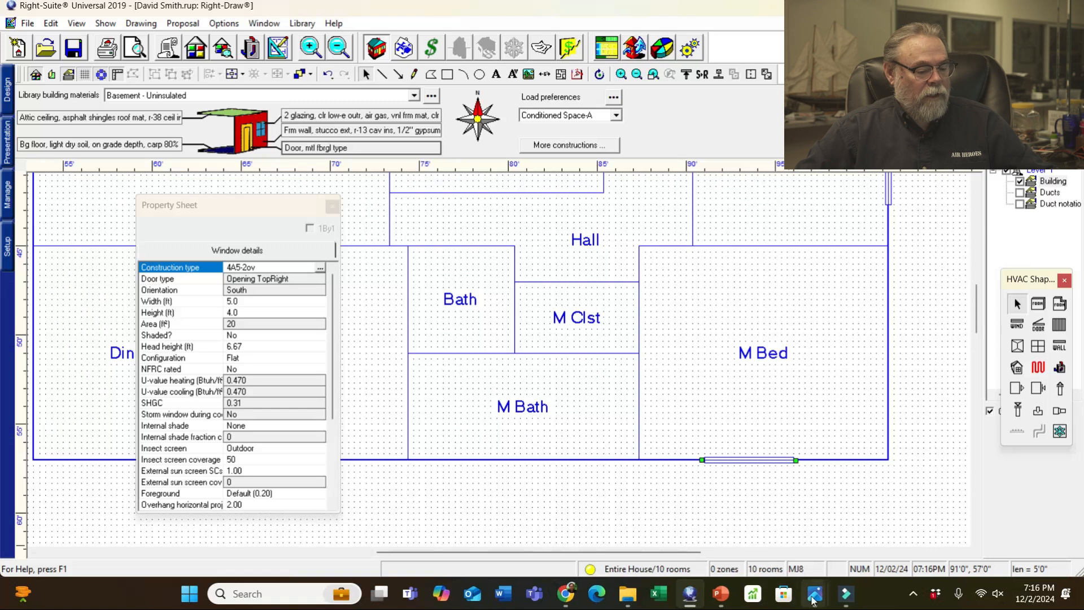
- After checking the sketch, add a 2 ft window to M Bath's bottom wall
mouse_move(813, 600)
left_click(39, 527)
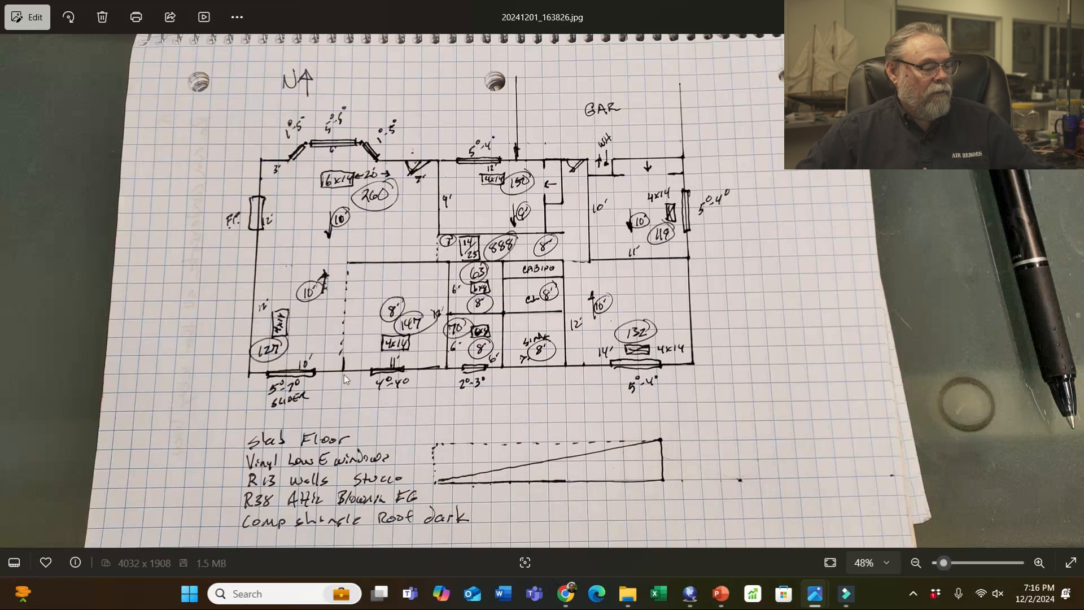
left_click(1003, 10)
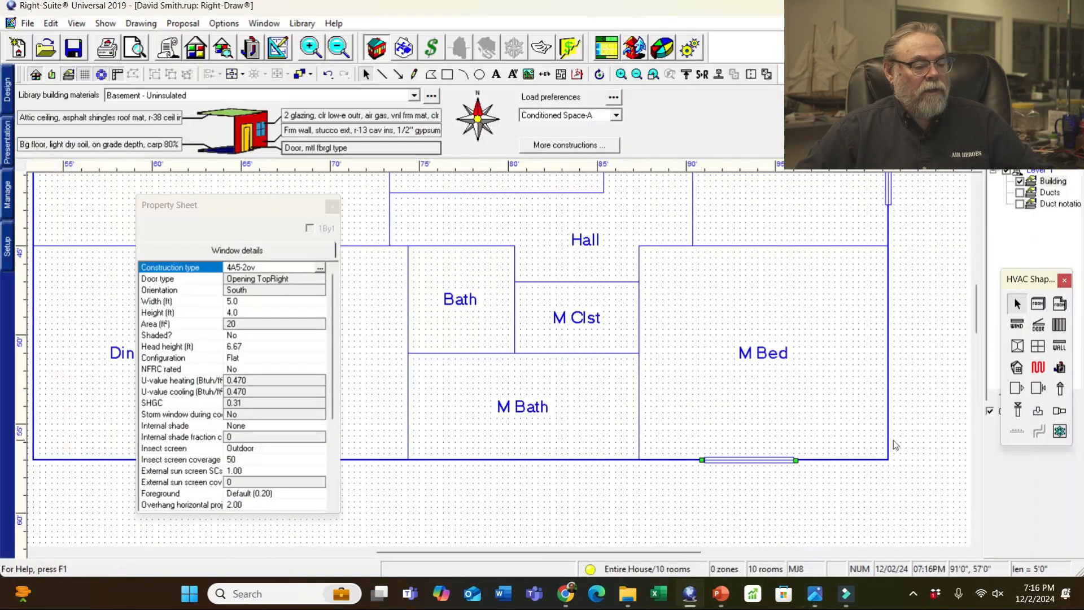
left_click(1017, 324)
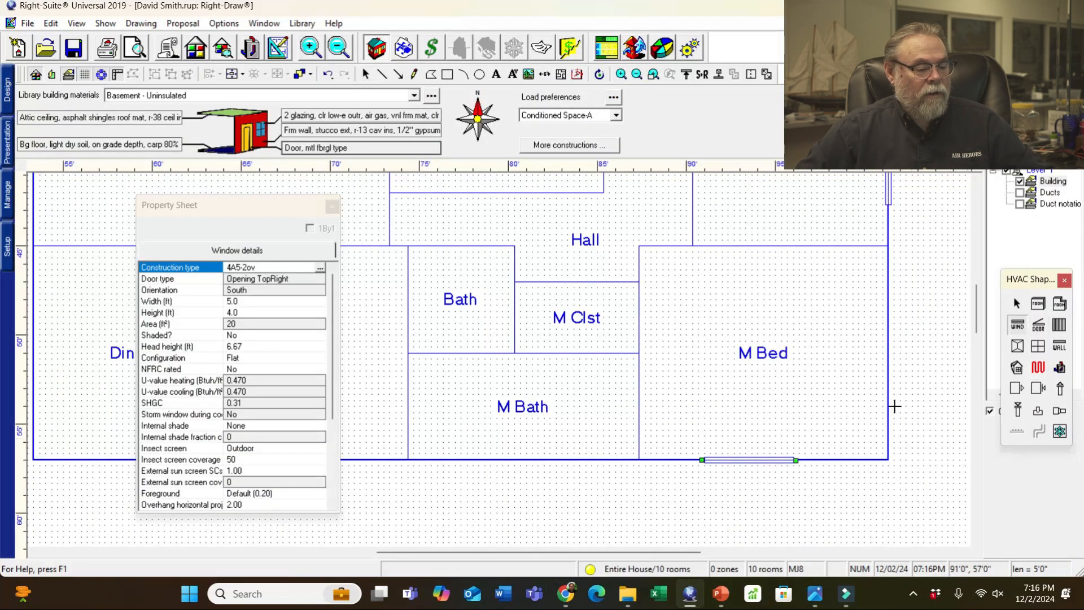
left_click(436, 459)
left_click_drag(454, 457, 460, 456)
left_click(237, 301)
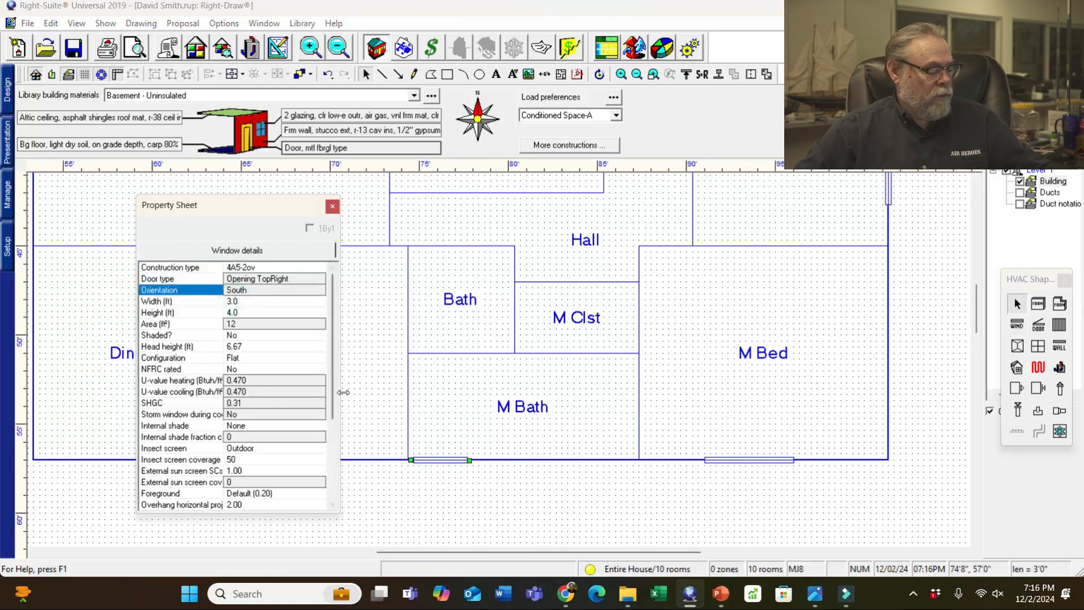
type("2")
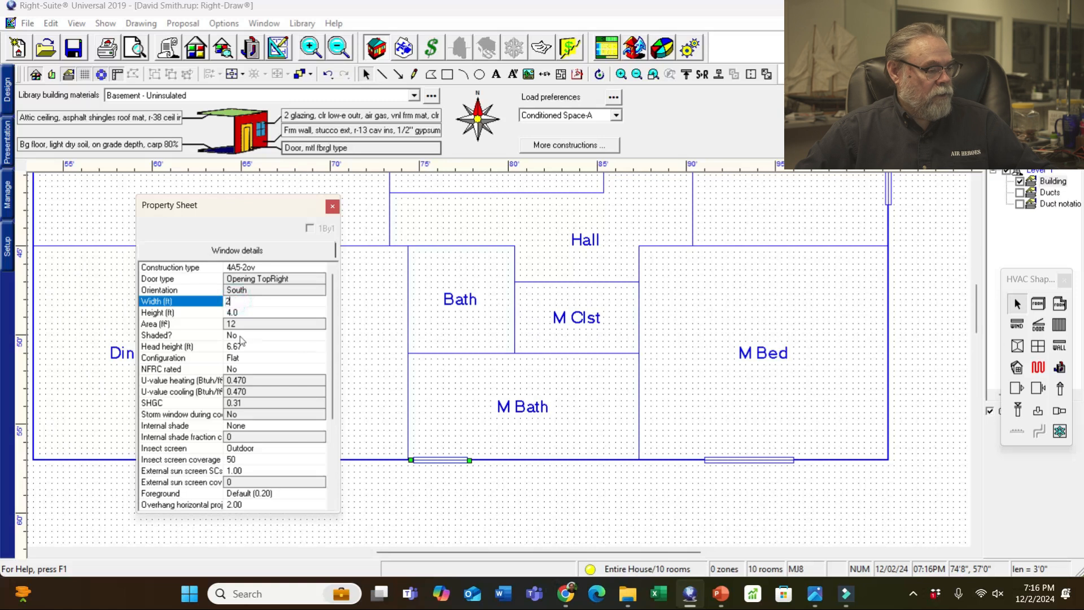
key("Tab")
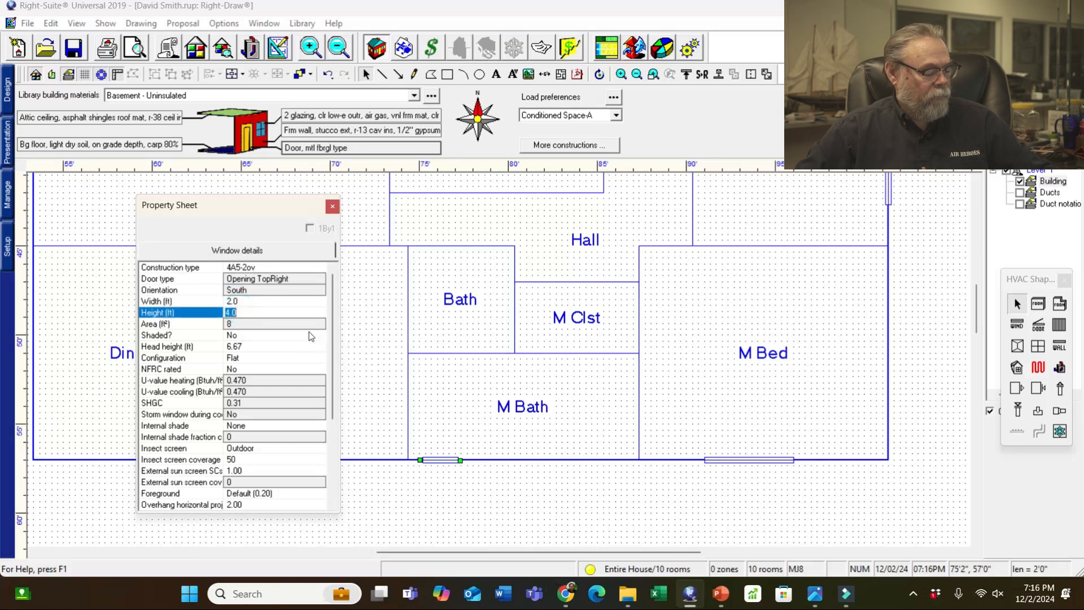
left_click(476, 511)
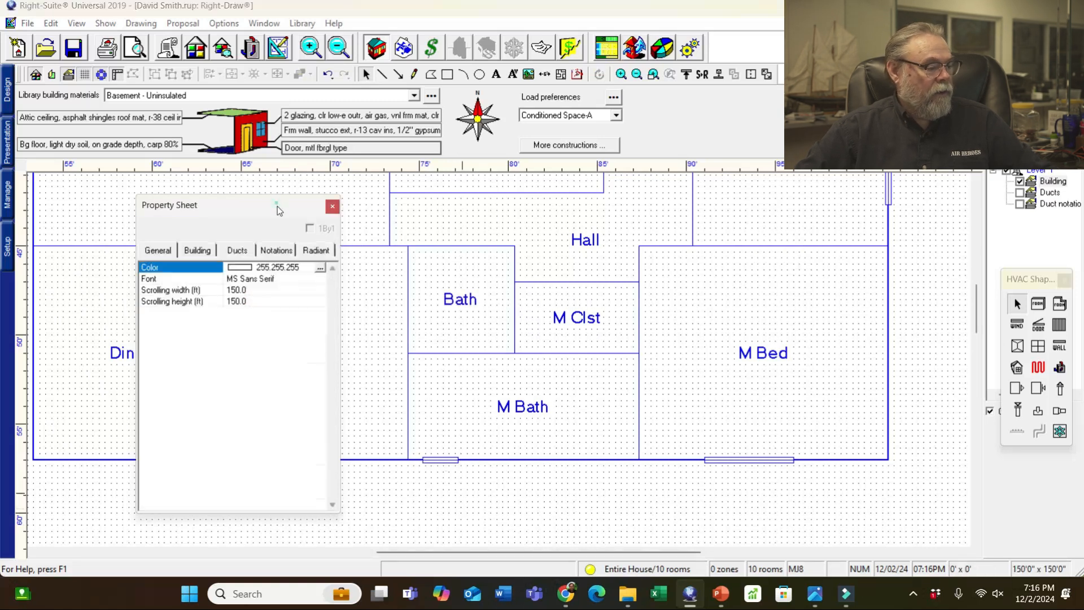
- Add a 4 ft window to Kit's bottom wall, then check the sketch photo
left_click_drag(276, 206, 684, 176)
left_click(1017, 325)
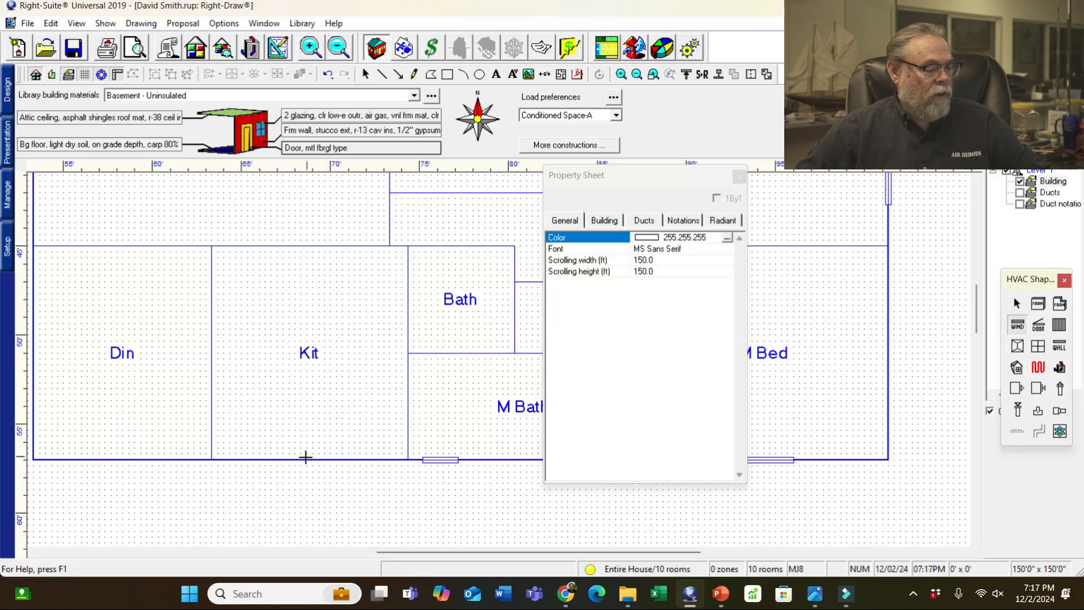
key("Escape")
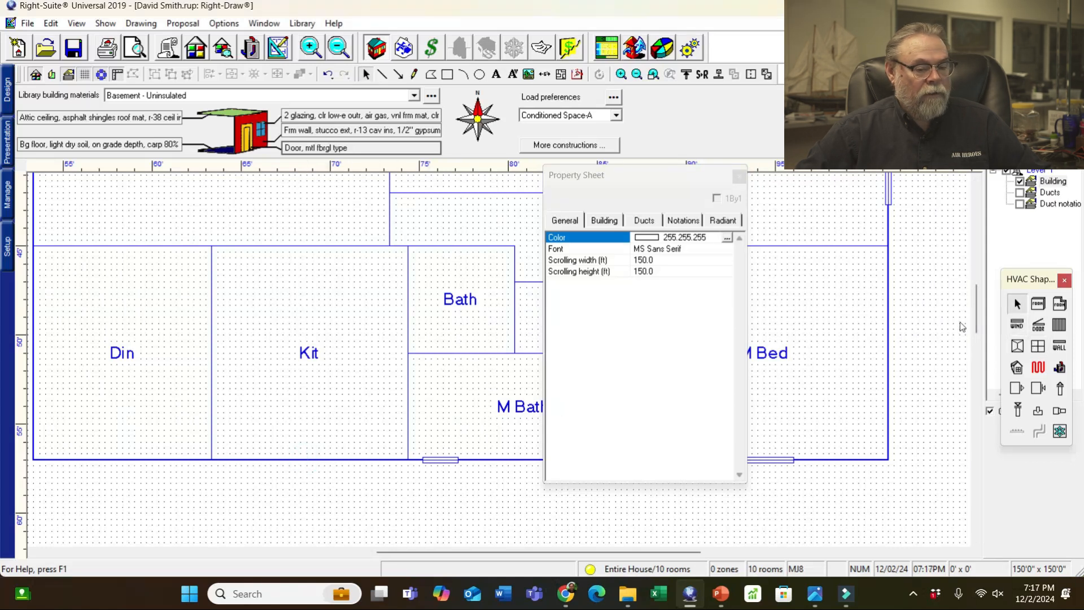
left_click(1017, 325)
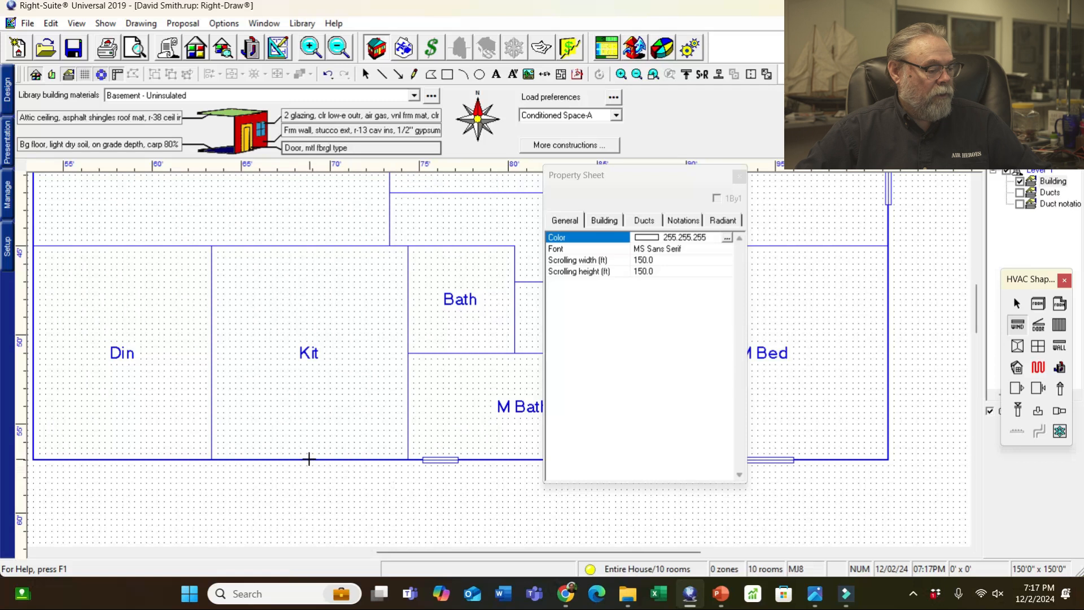
left_click(309, 458)
left_click(655, 272)
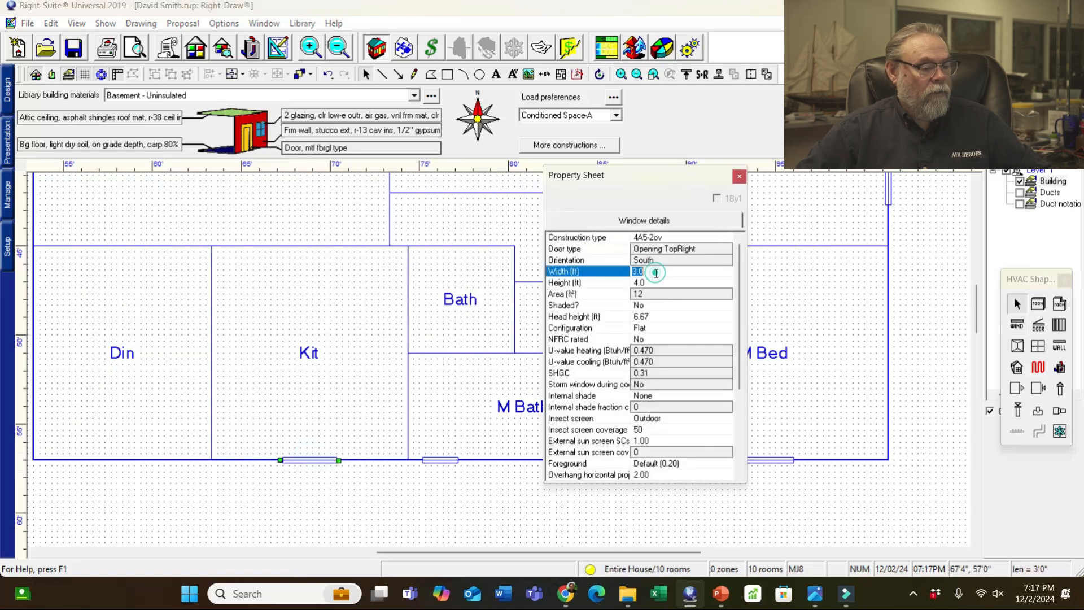
type("4")
left_click(861, 503)
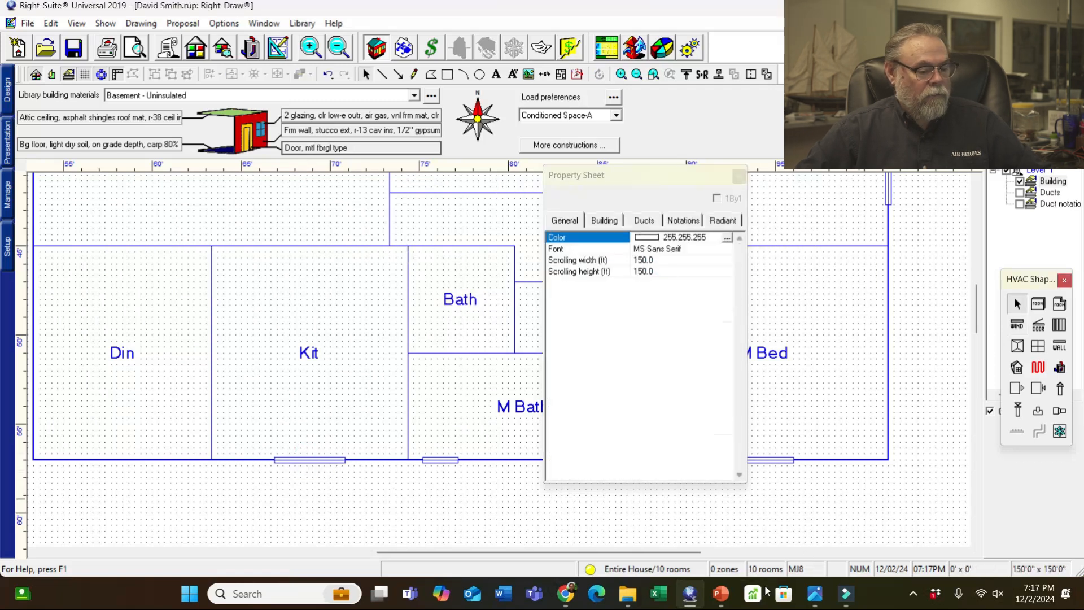
mouse_move(815, 593)
left_click(135, 545)
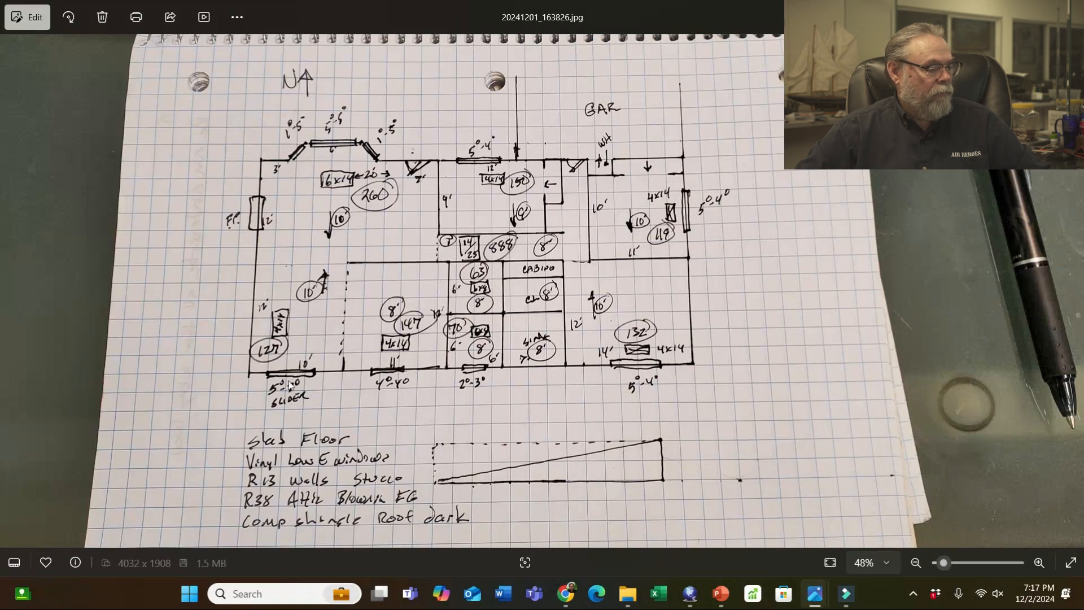
- Place a 5 × 7 ft opening in Din's bottom wall and make it a sliding glass door
key("alt+Tab")
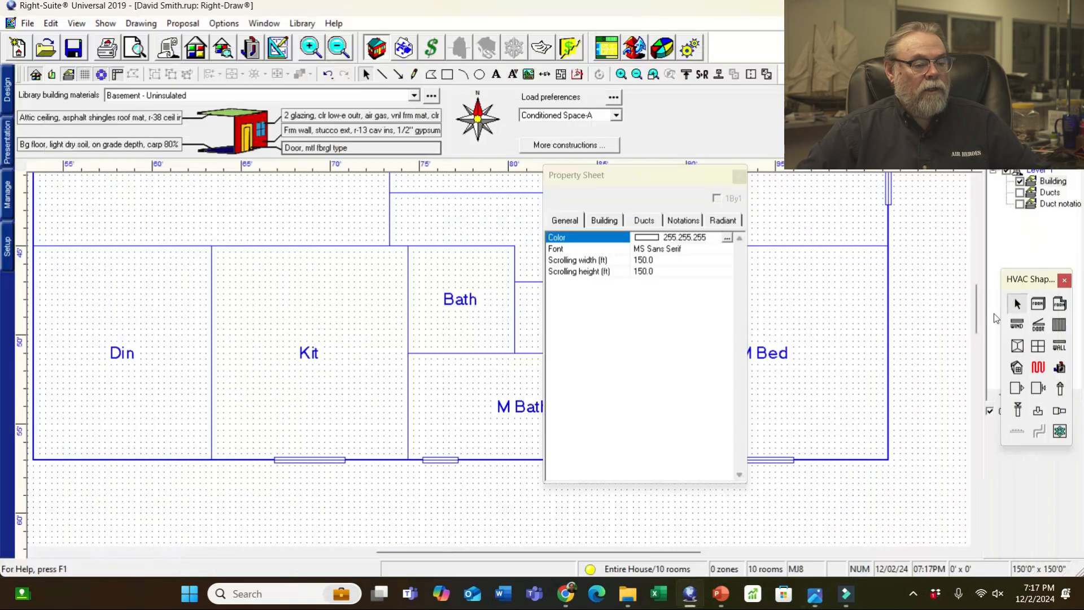
left_click(1016, 324)
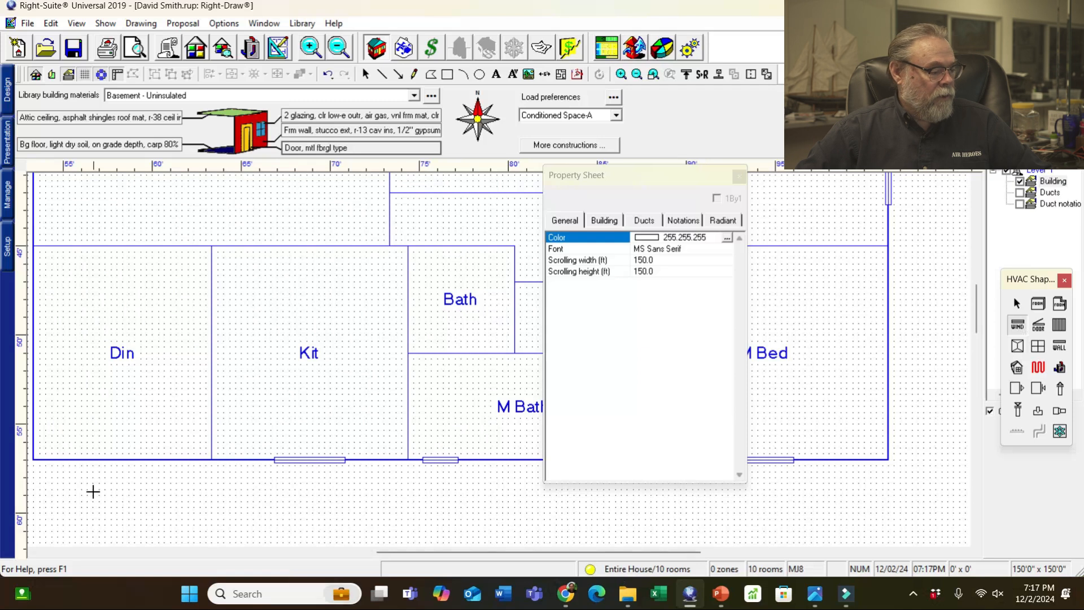
left_click(113, 459)
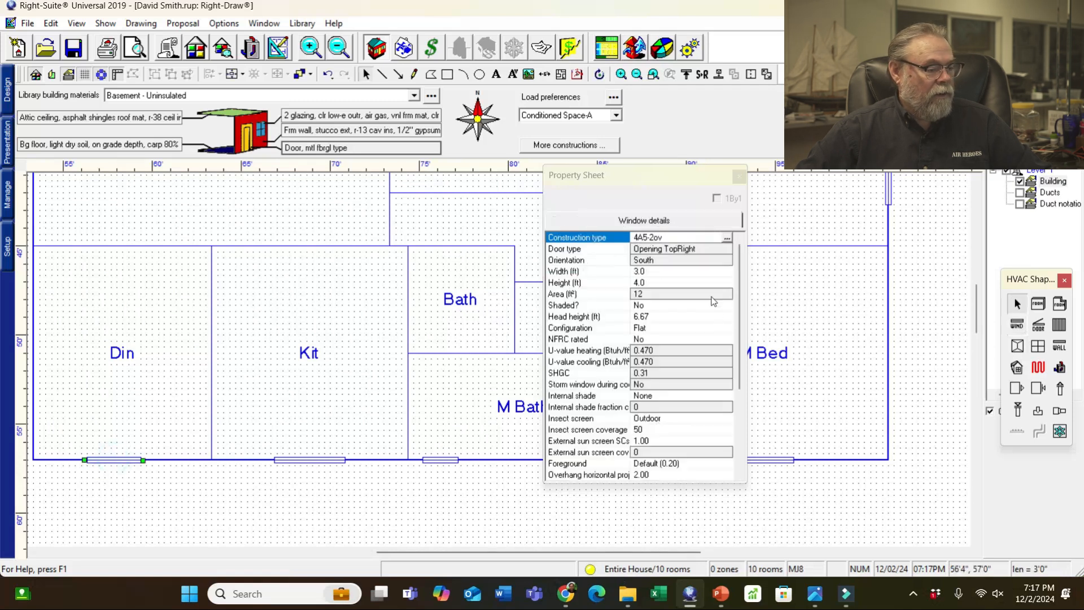
left_click(655, 272)
type("5")
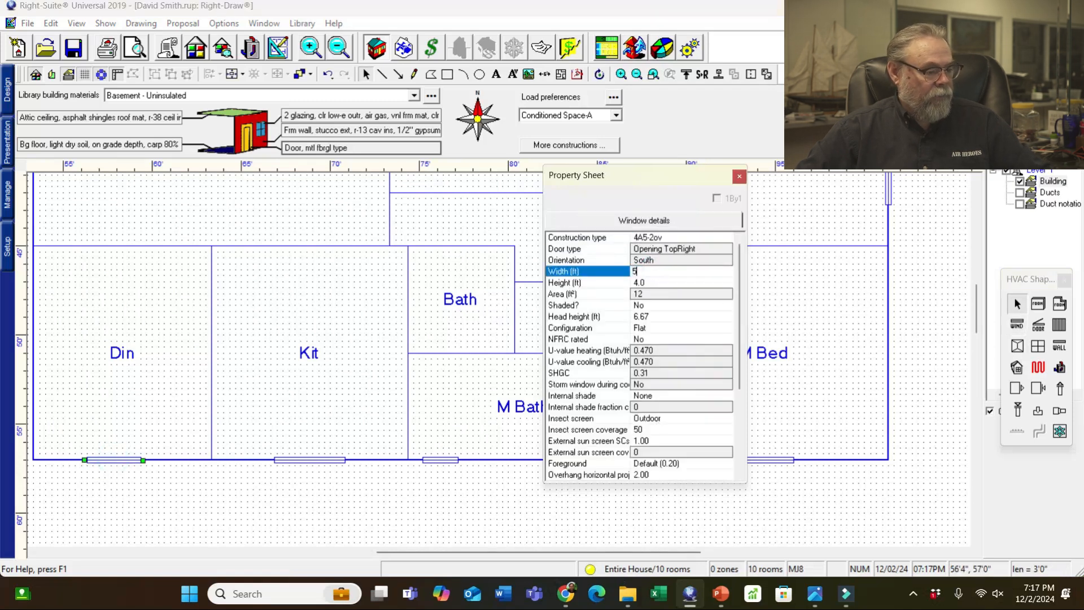
left_click(657, 283)
type("7")
left_click(686, 237)
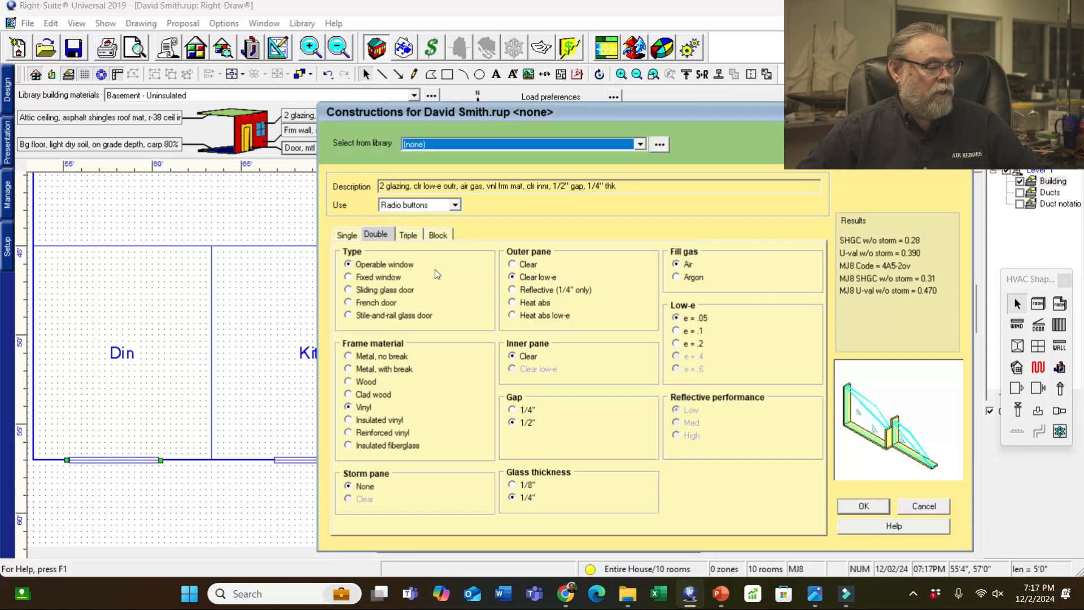
left_click(364, 291)
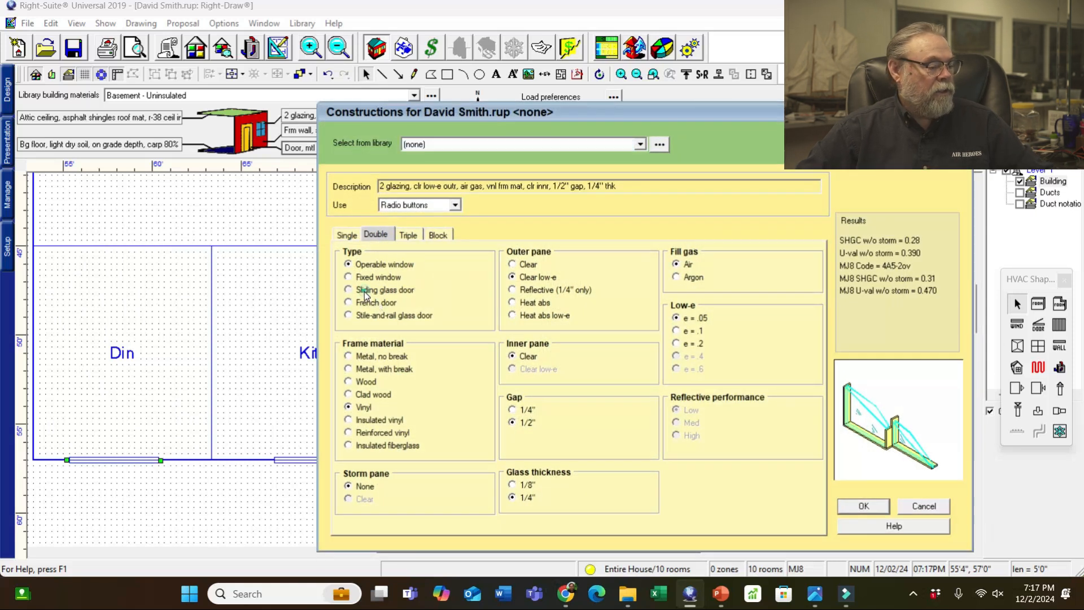
left_click(867, 507)
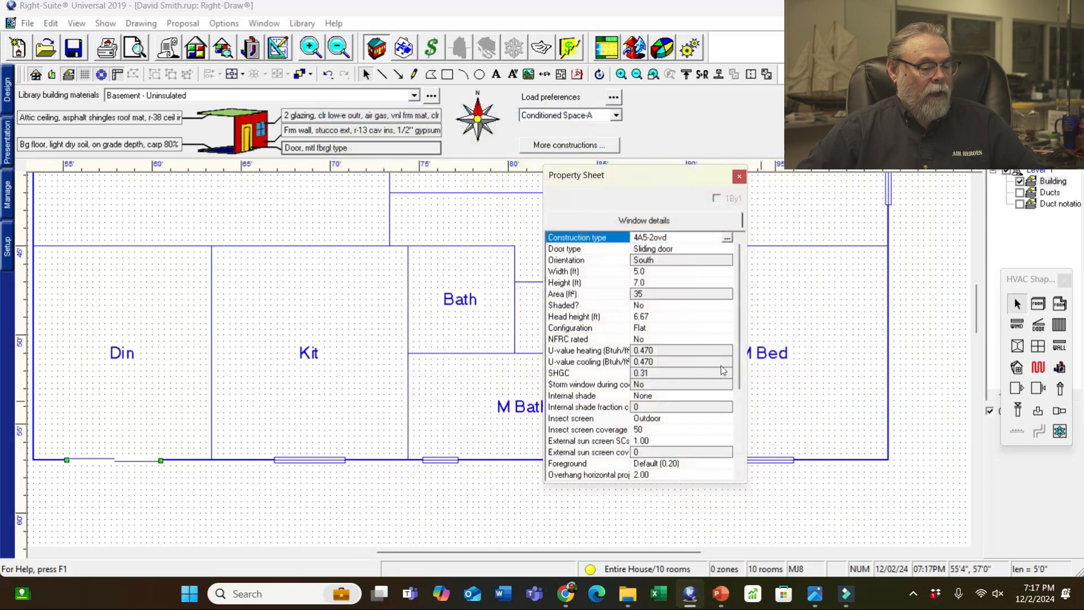
- Move the Property Sheet off the plan and close it
left_click_drag(668, 175, 768, 221)
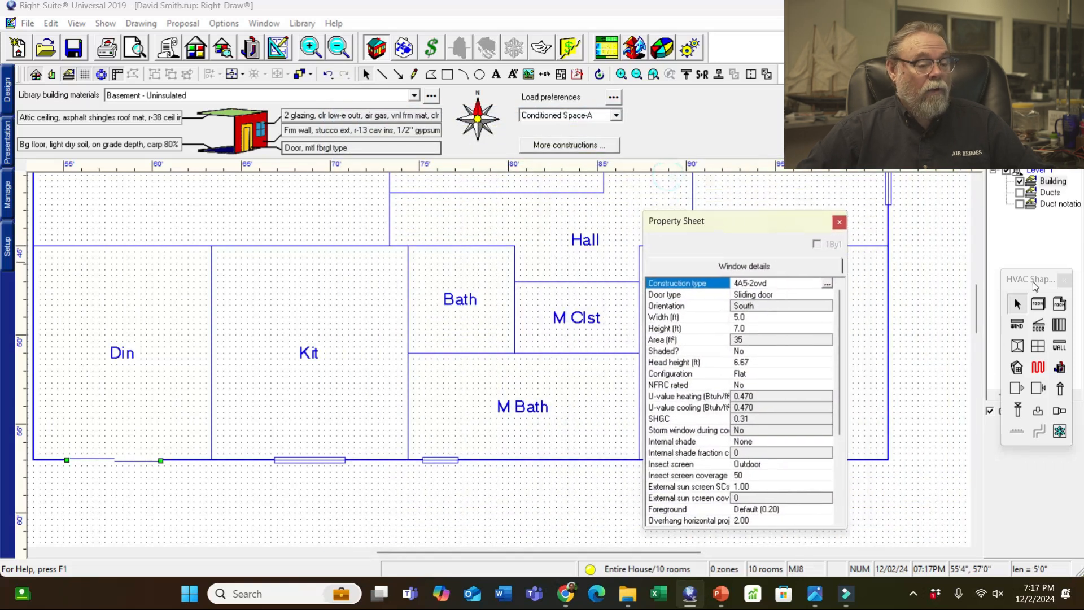
left_click_drag(979, 316, 975, 282)
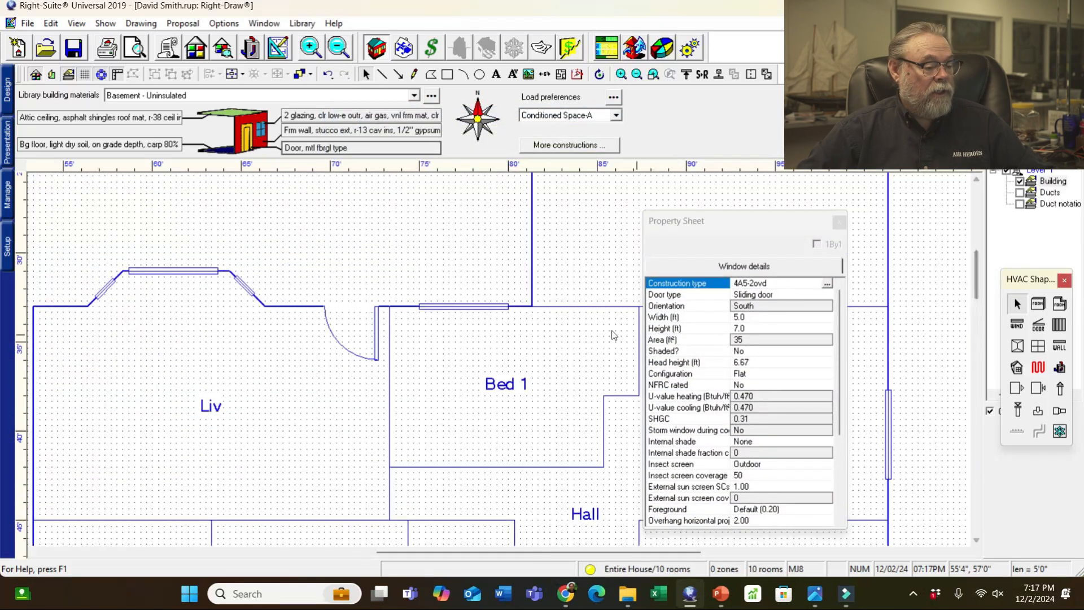
scroll(487, 398, "down", 2)
scroll(484, 394, "down", 3)
left_click_drag(776, 229, 838, 232)
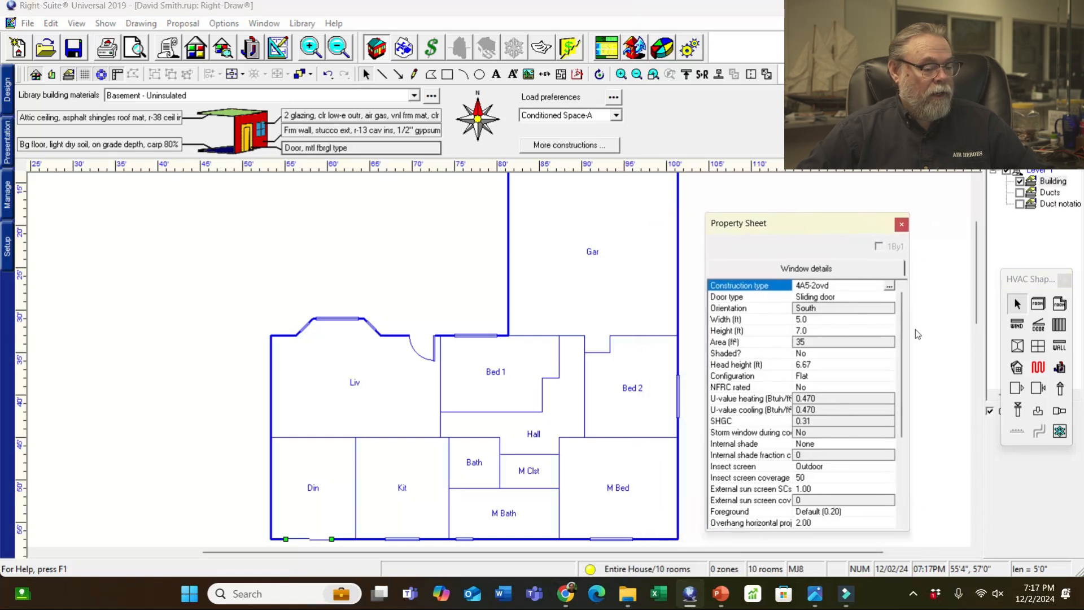
left_click(900, 225)
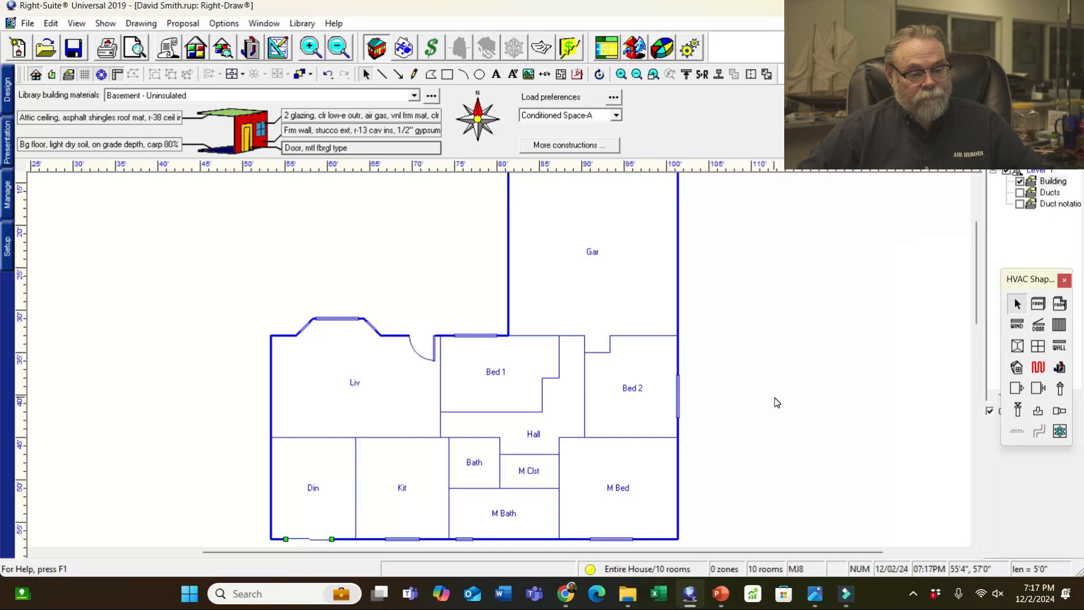
- Turn on the Ducts and Duct notation layers and drag the equipment unit onto the Liv/Kit wall
left_click(1020, 193)
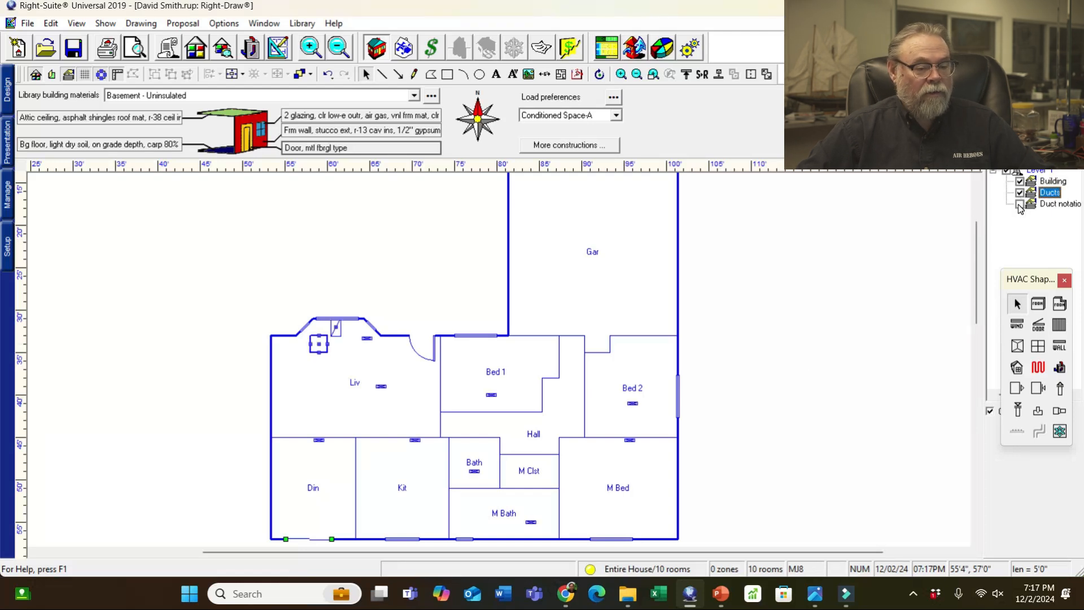
left_click(1020, 205)
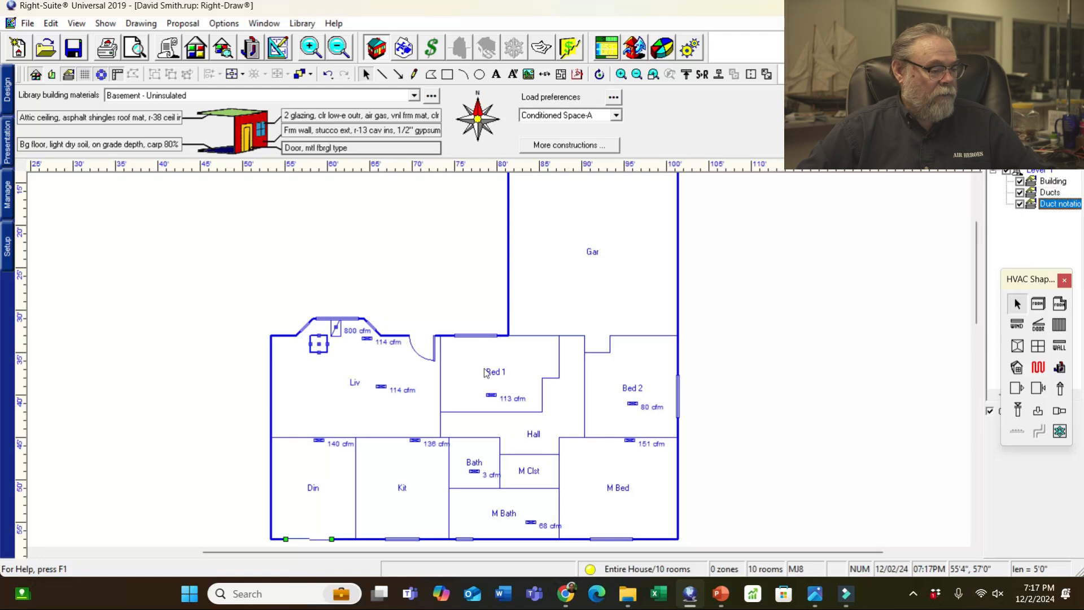
left_click(319, 345)
left_click_drag(318, 346, 378, 448)
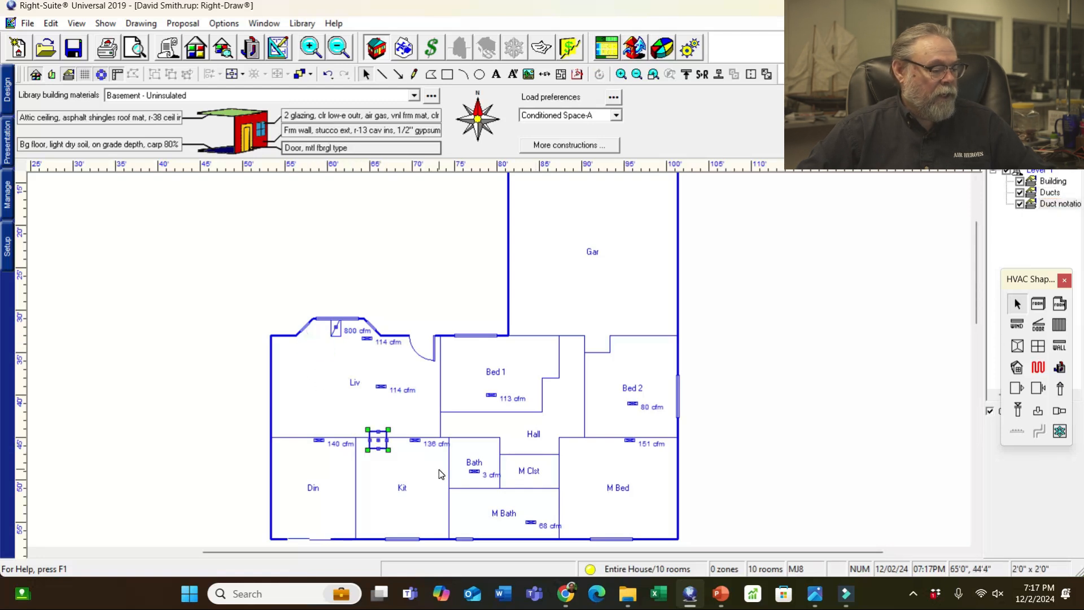
mouse_move(815, 598)
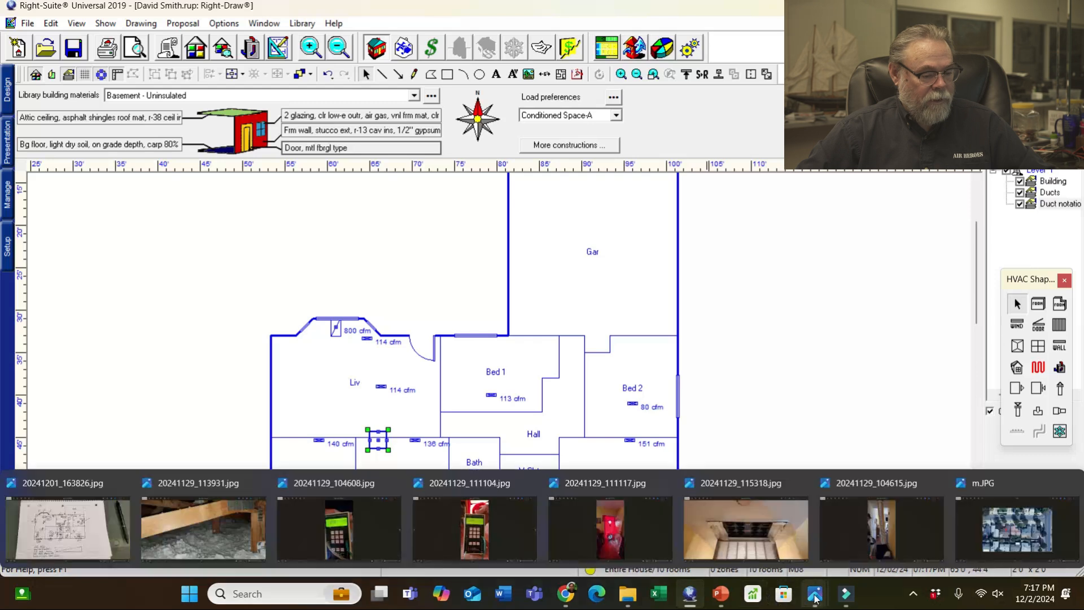
left_click(68, 528)
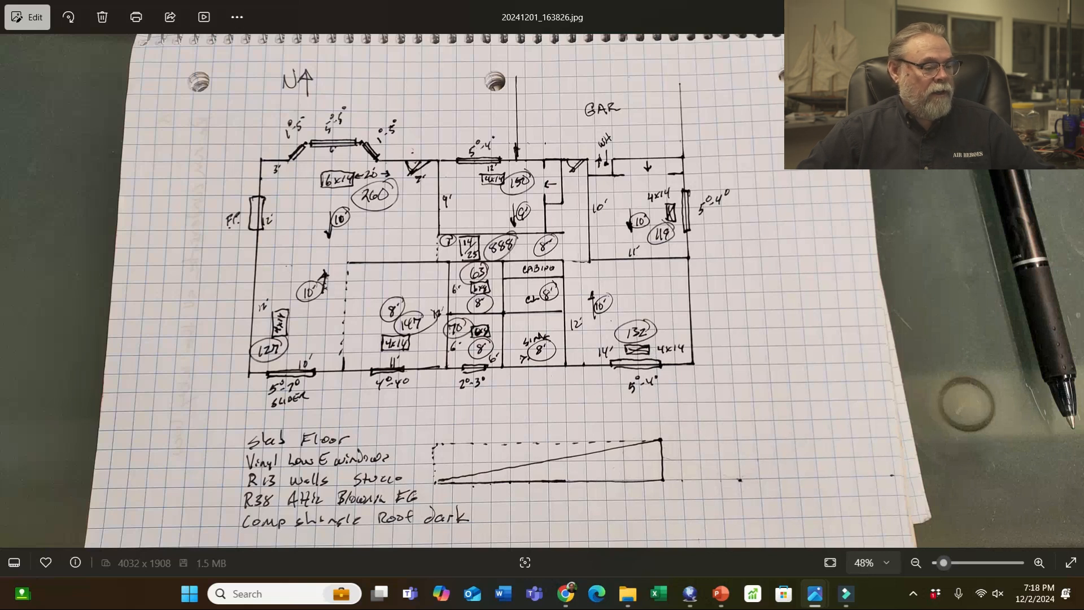
left_click(1003, 11)
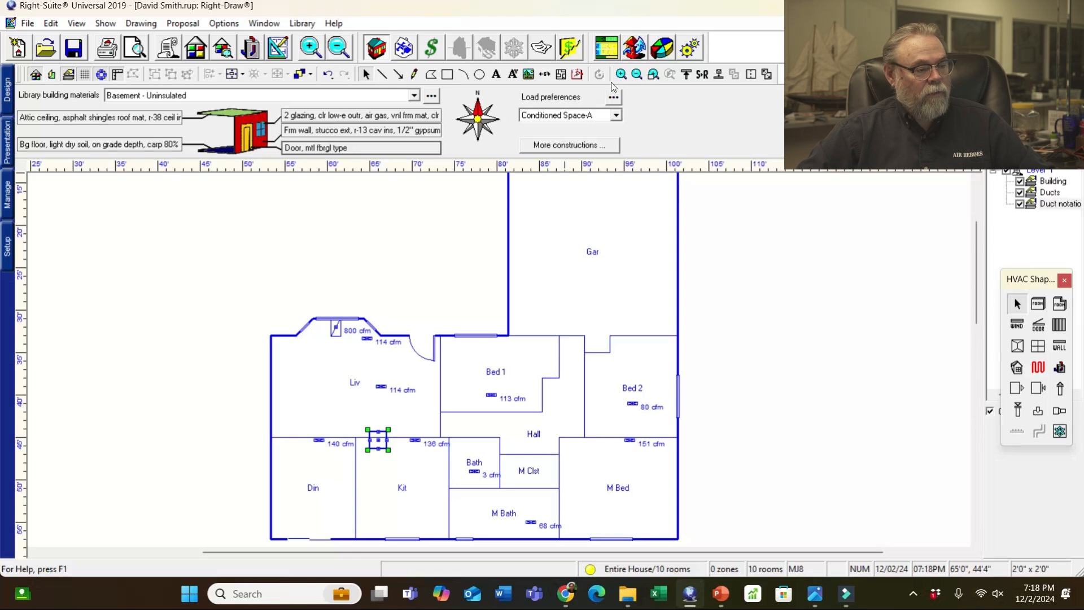
- Review the house's Static Pressure and Duct Preferences (VinlFlx, 800/1200 fpm), then go back to Right-Draw
left_click(404, 49)
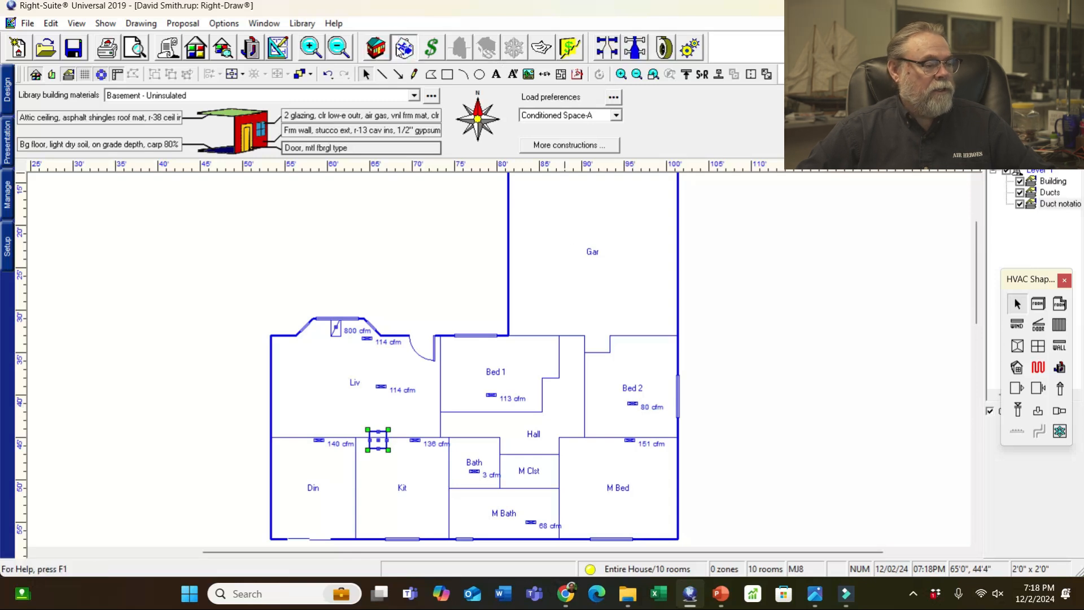
left_click(663, 48)
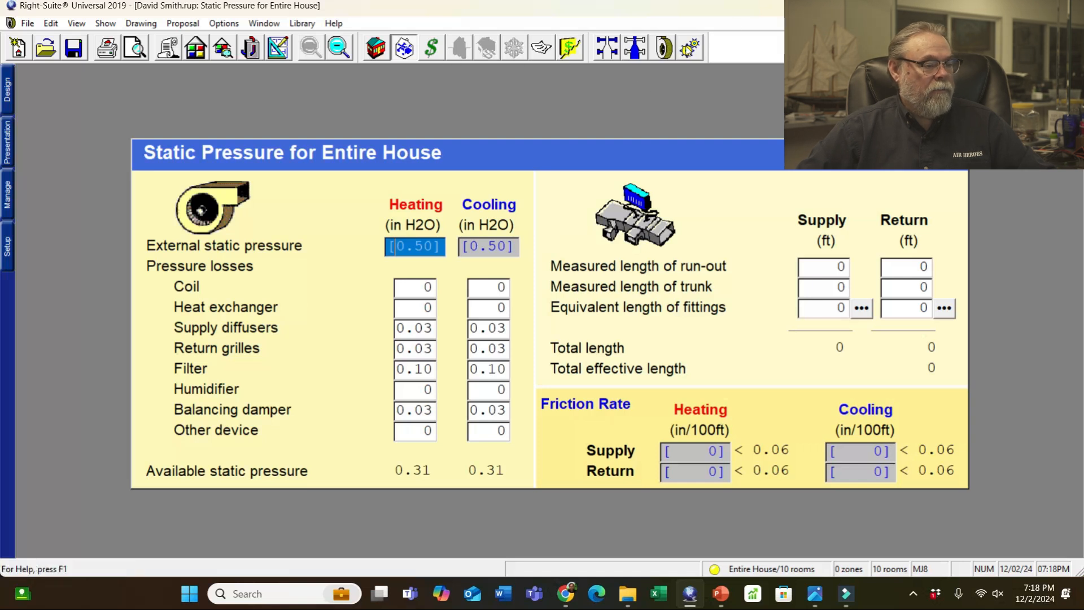
left_click(689, 49)
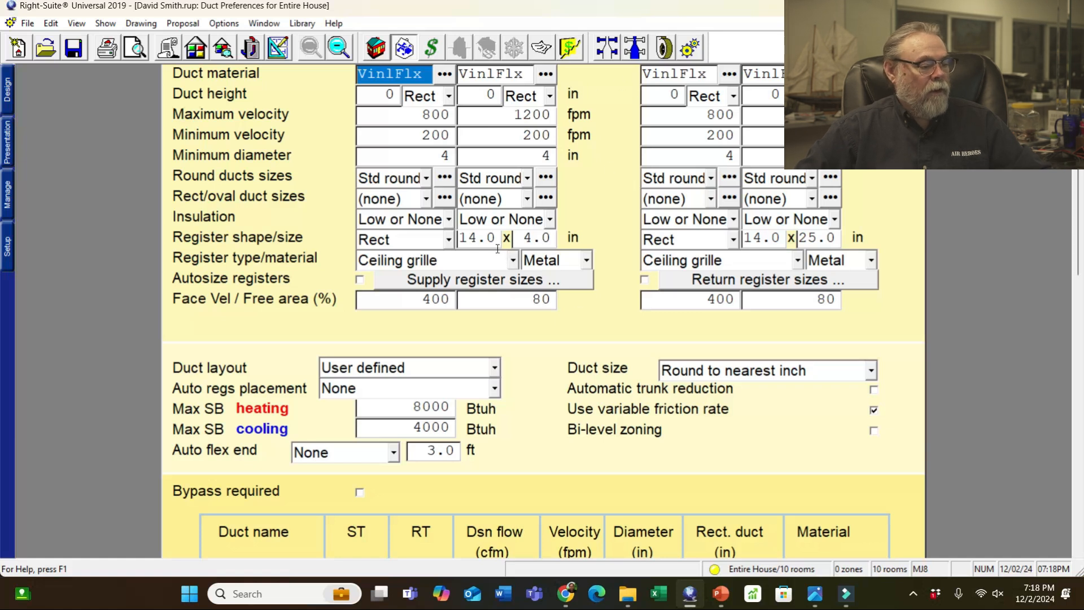
left_click(277, 49)
- Move the Bed 2 register toward the right wall and rotate it 90°
scroll(633, 406, "up", 2)
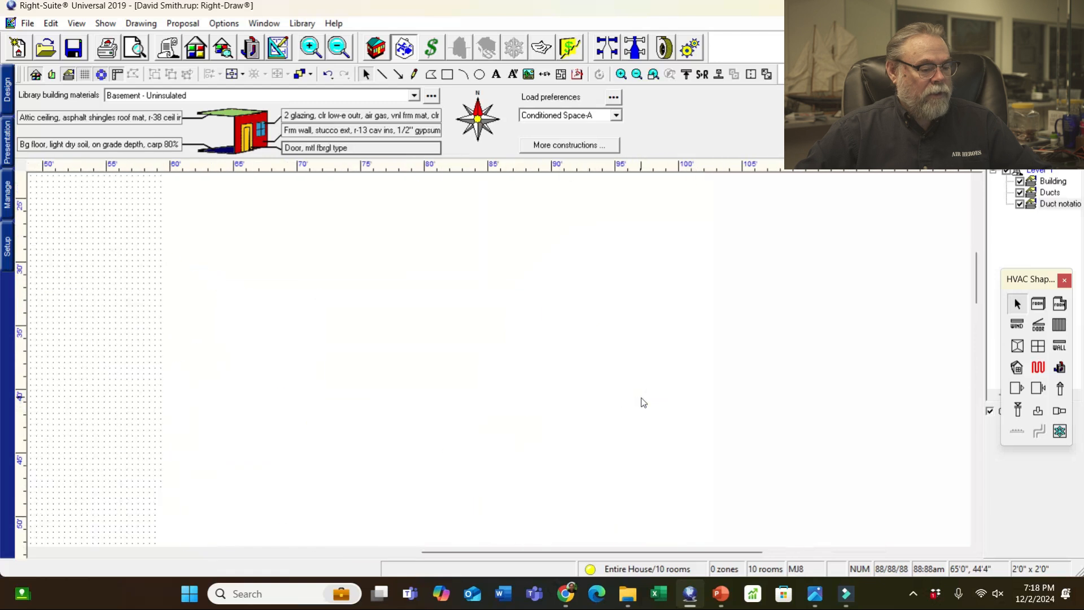
left_click(634, 405)
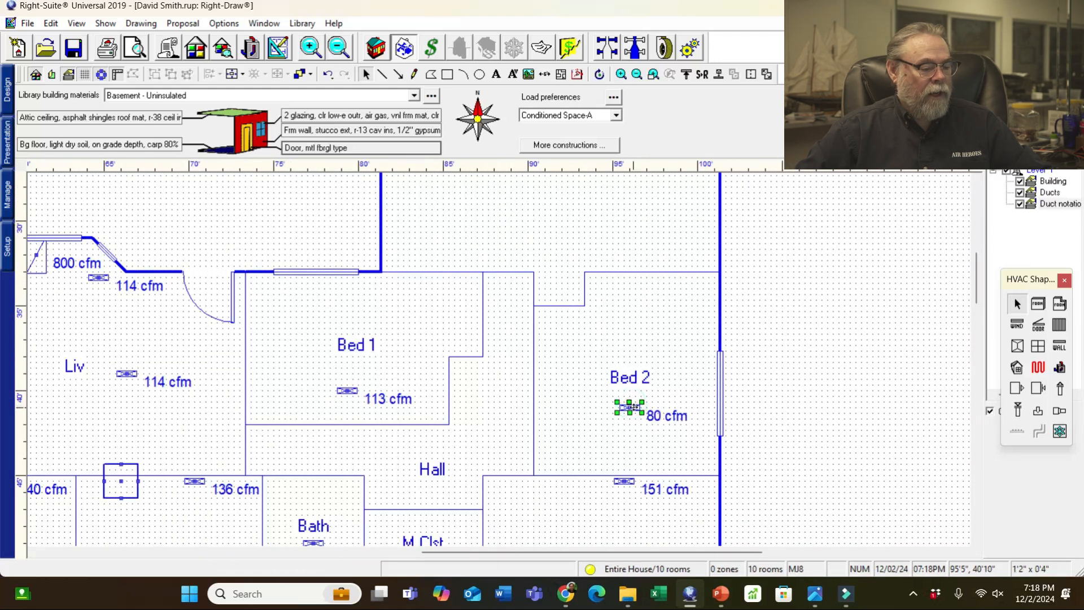
double_click(633, 407)
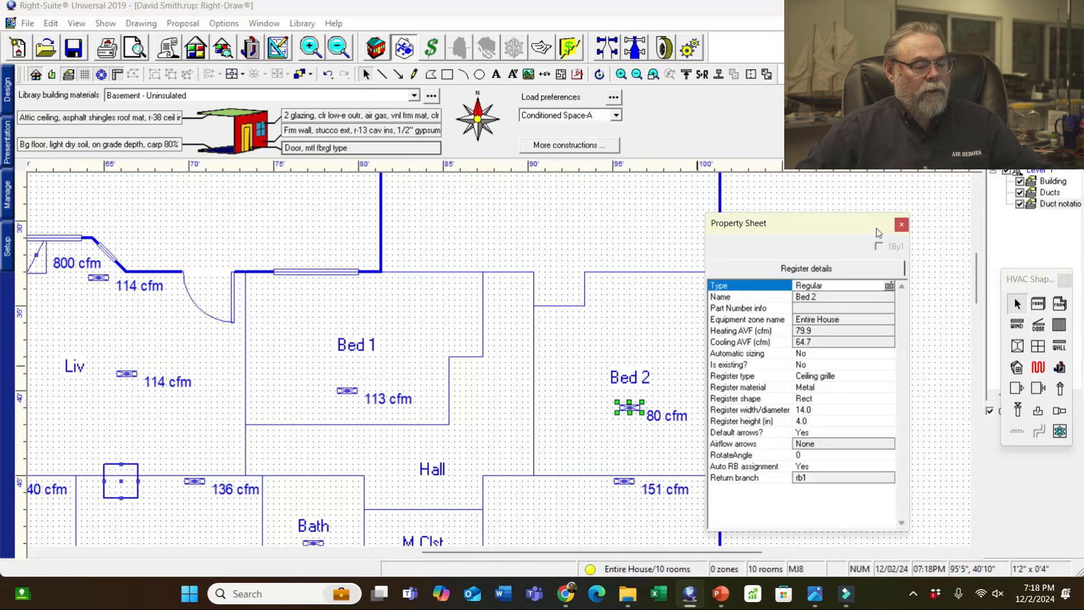
left_click_drag(877, 232, 943, 224)
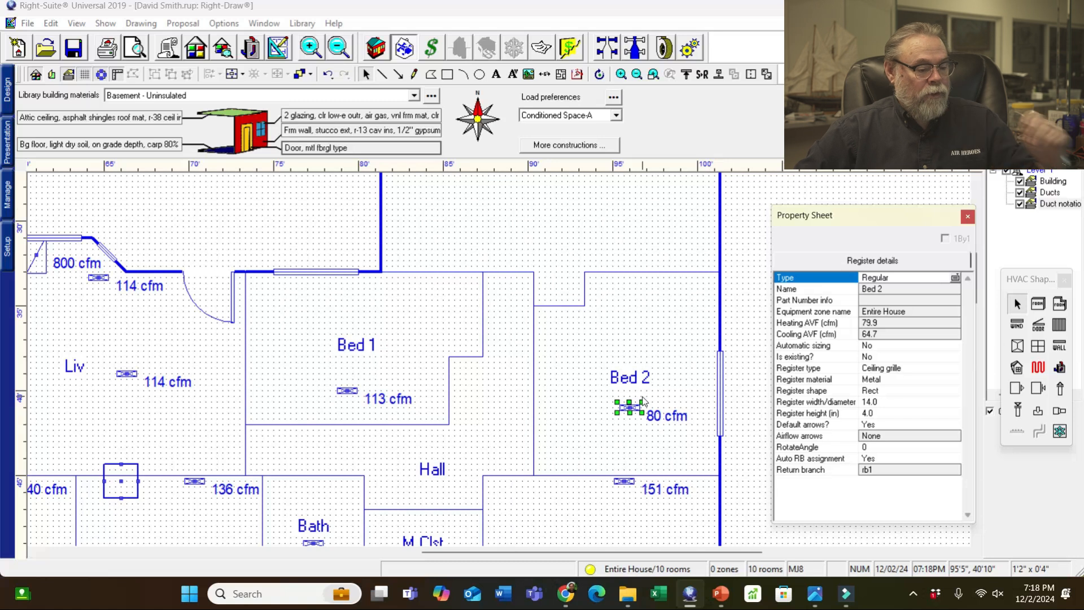
left_click_drag(627, 408, 703, 401)
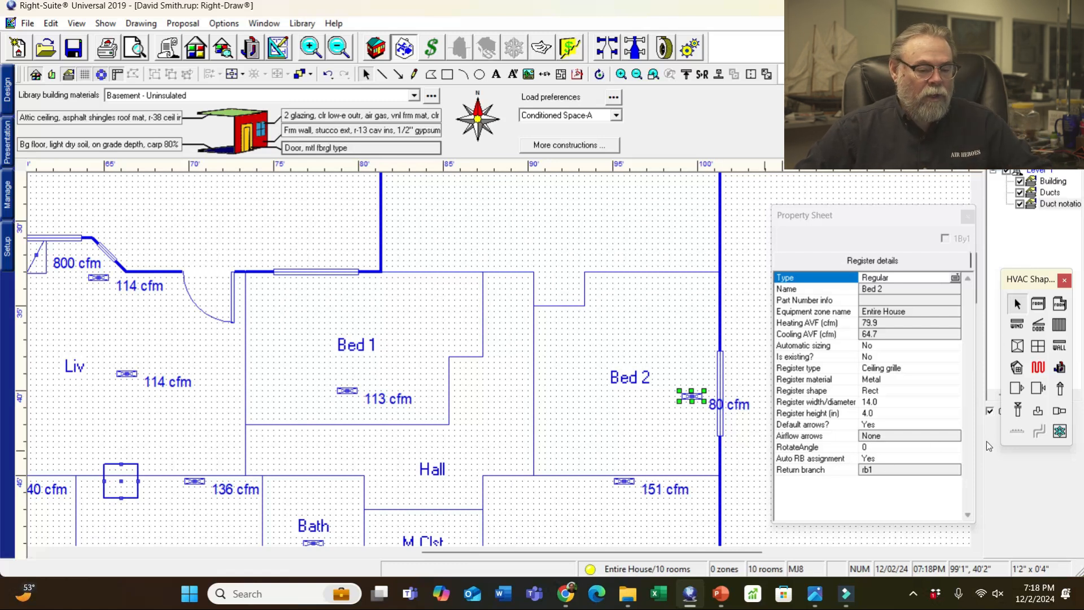
left_click(866, 448)
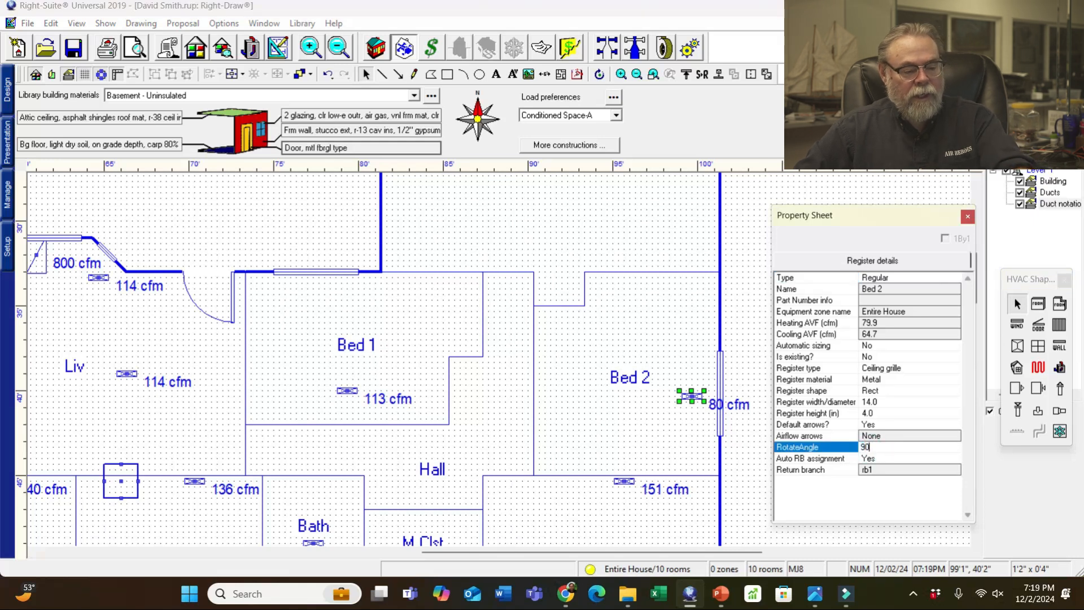
type("90")
key("Return")
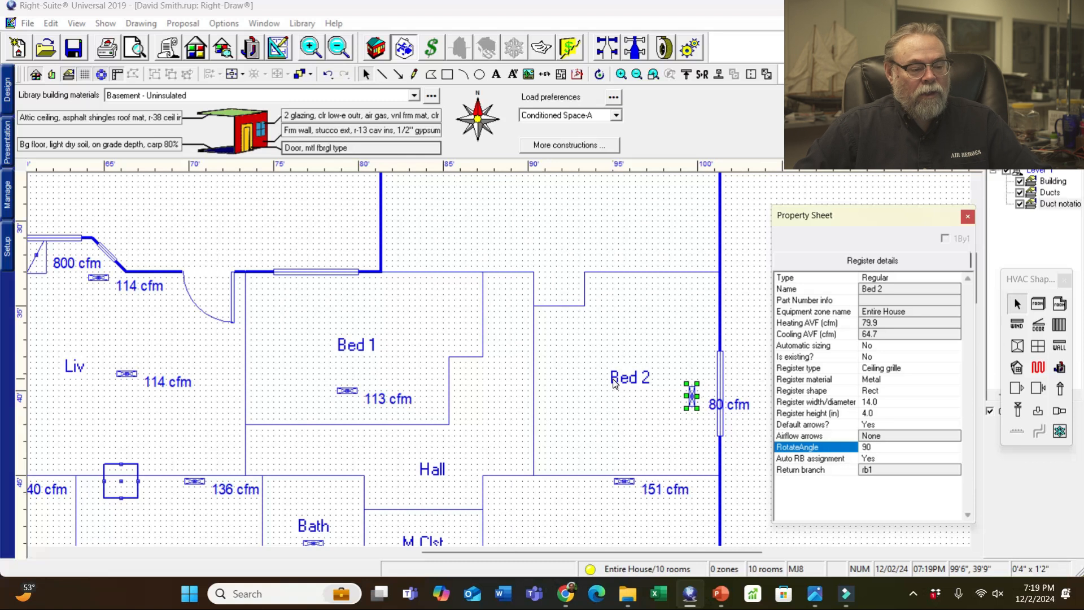
left_click(736, 360)
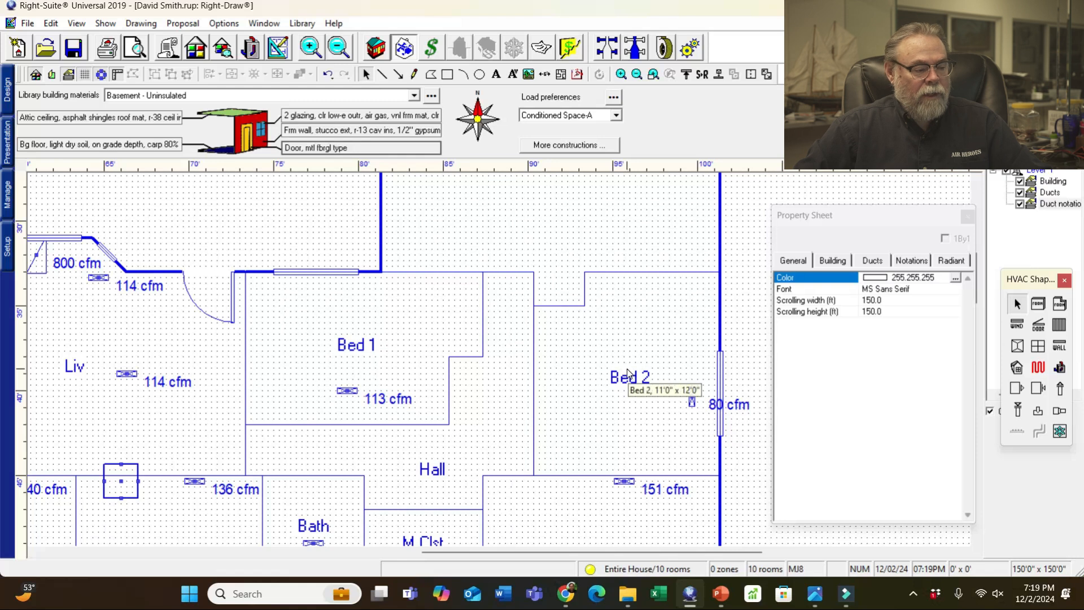
- Move the Bed 1 register up, M Bed register to the bottom wall, and M Bath register west
left_click_drag(351, 394, 355, 292)
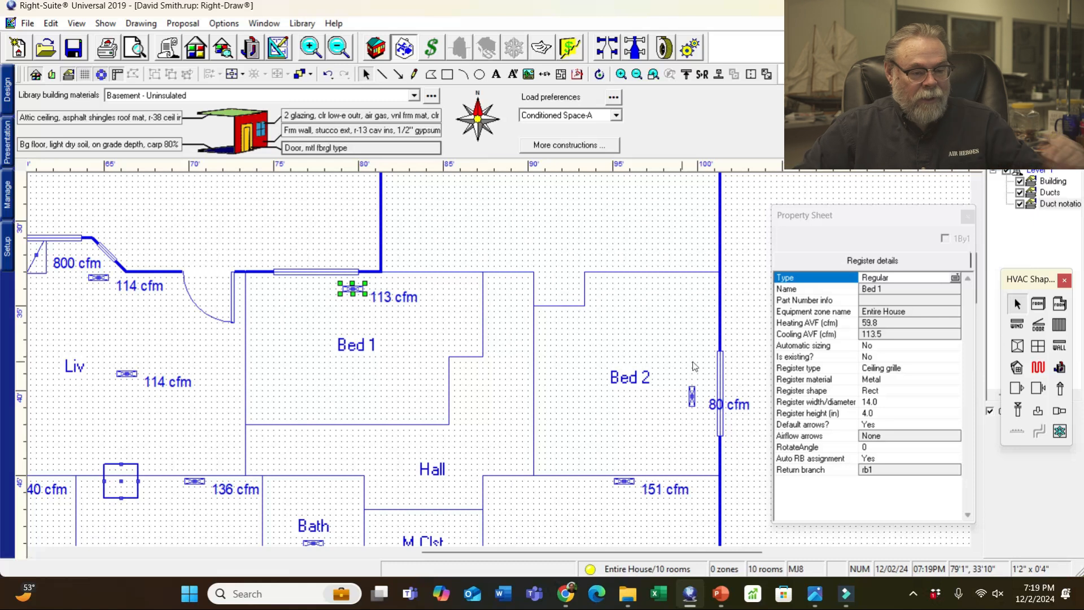
left_click_drag(889, 220, 838, 190)
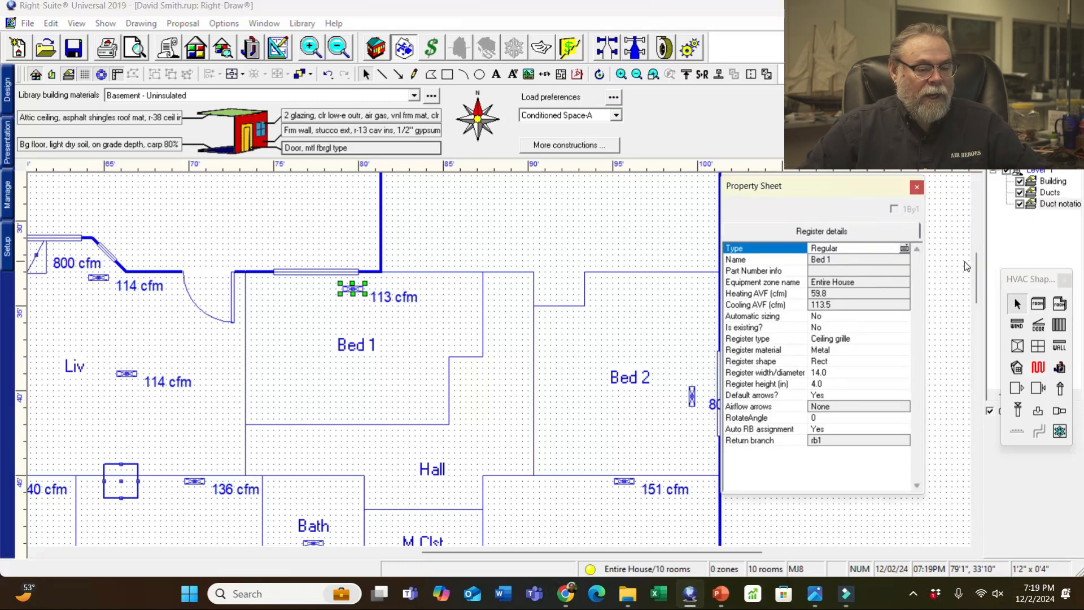
left_click_drag(974, 267, 974, 304)
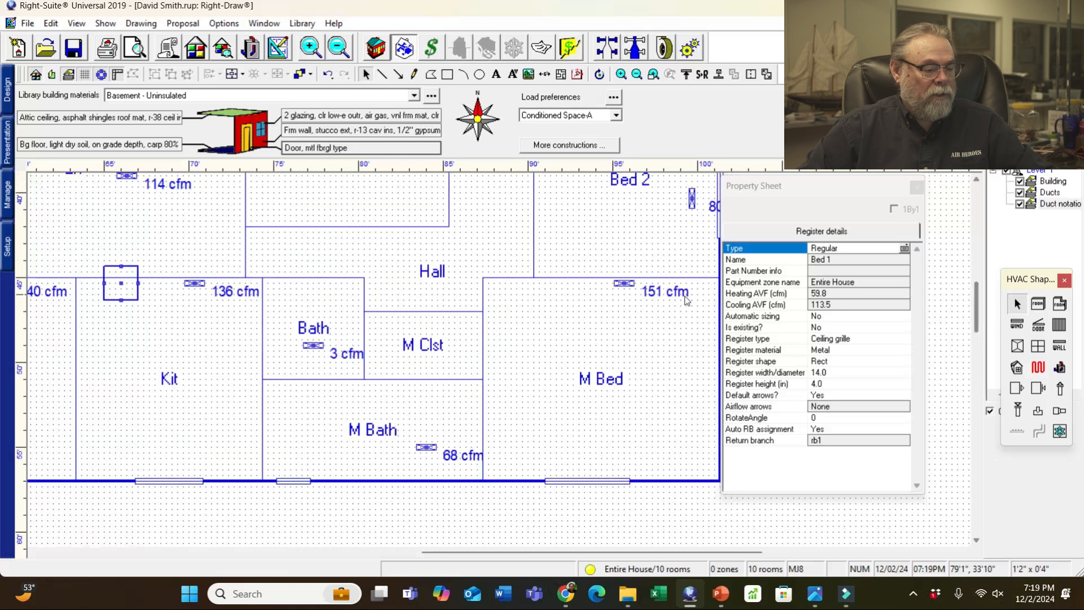
left_click(625, 281)
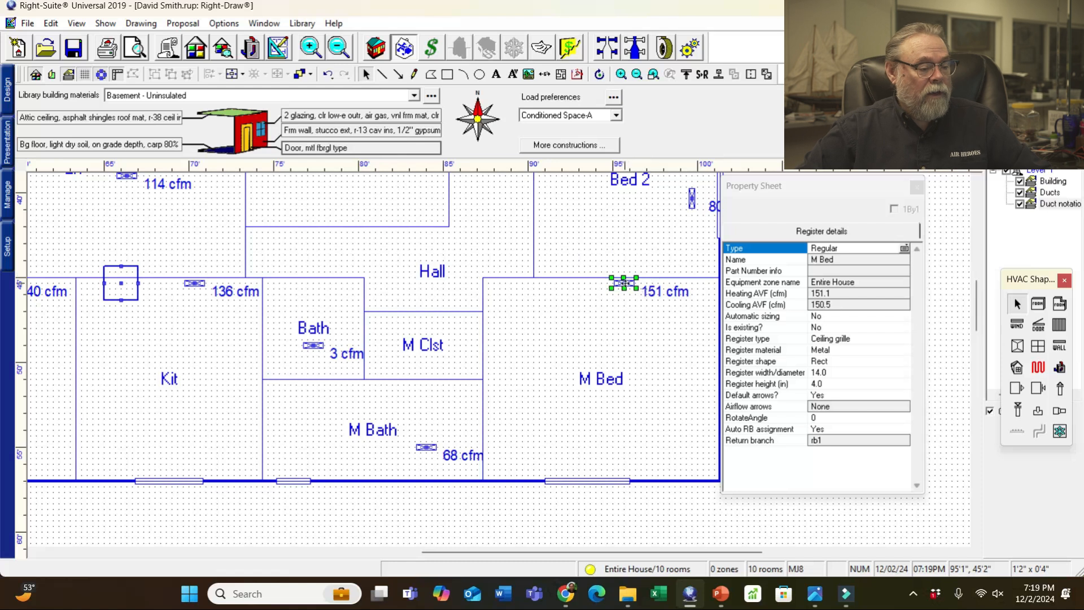
left_click_drag(625, 288, 608, 459)
left_click(424, 448)
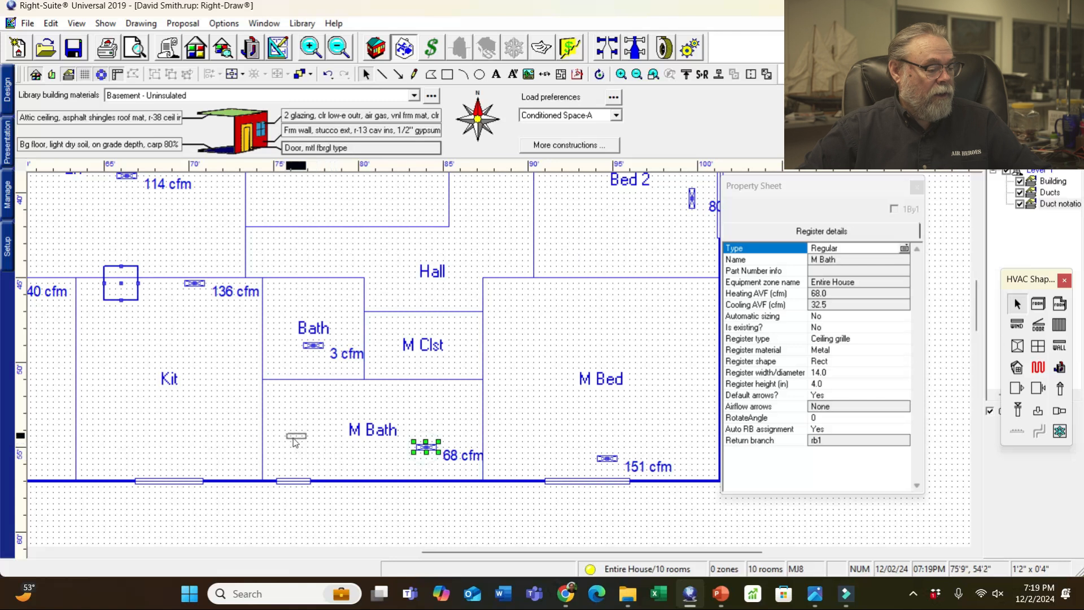
left_click_drag(295, 437, 302, 438)
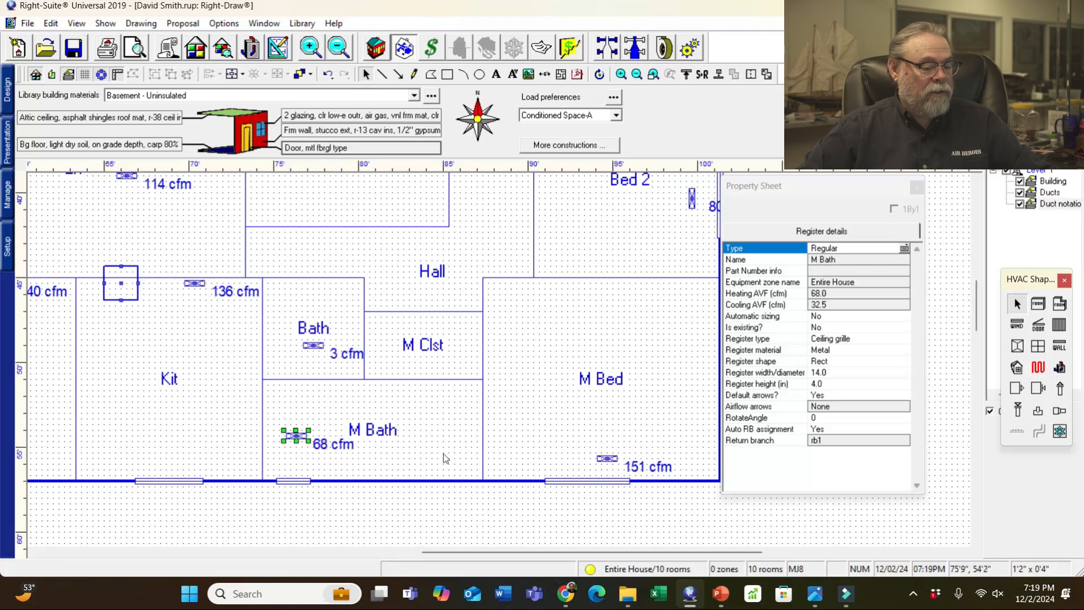
- After checking the sketch, resize the M Bath register to 8 × 6 in
left_click(815, 595)
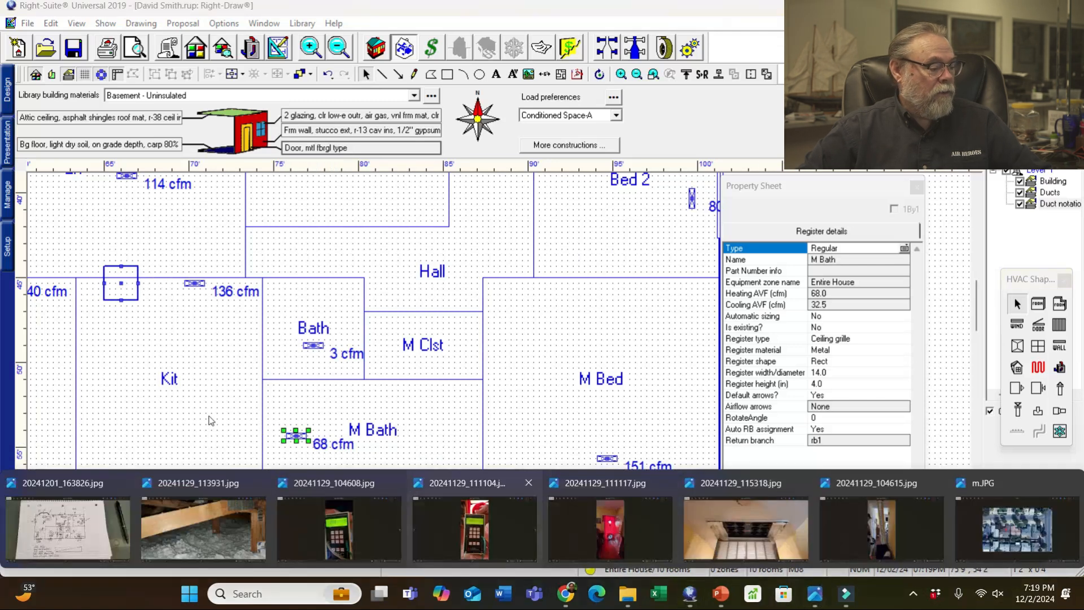
left_click(60, 510)
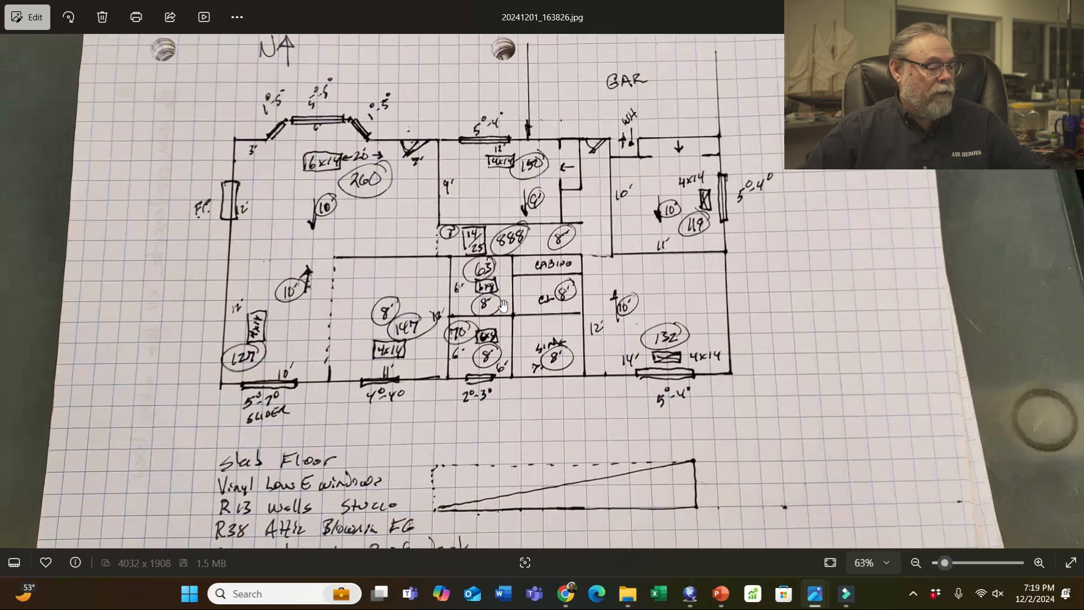
scroll(503, 305, "up", 1)
left_click(1003, 11)
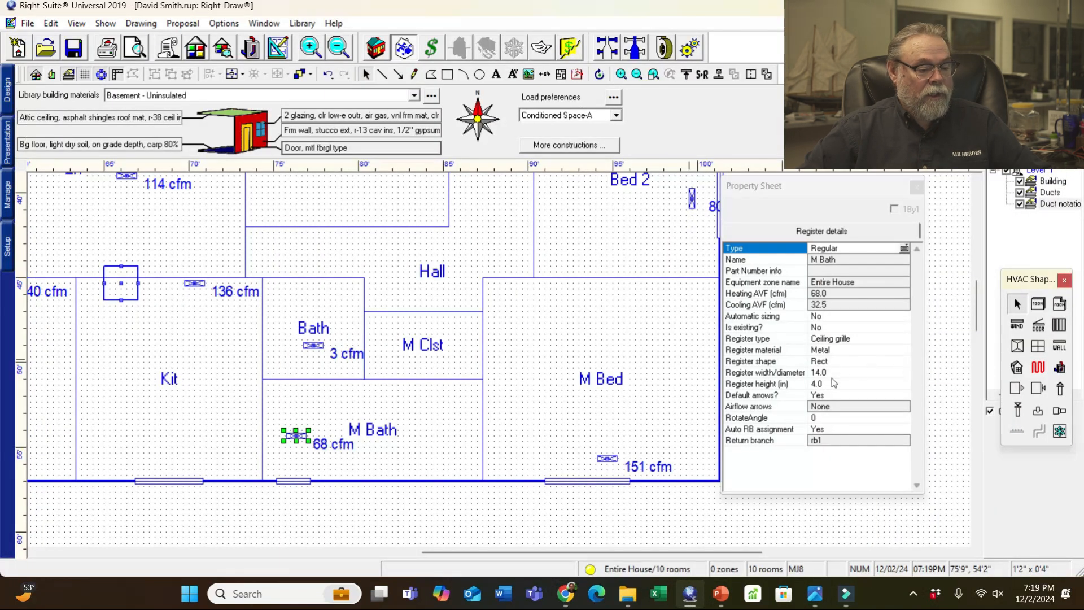
left_click(832, 373)
type("8")
left_click(827, 386)
type("6")
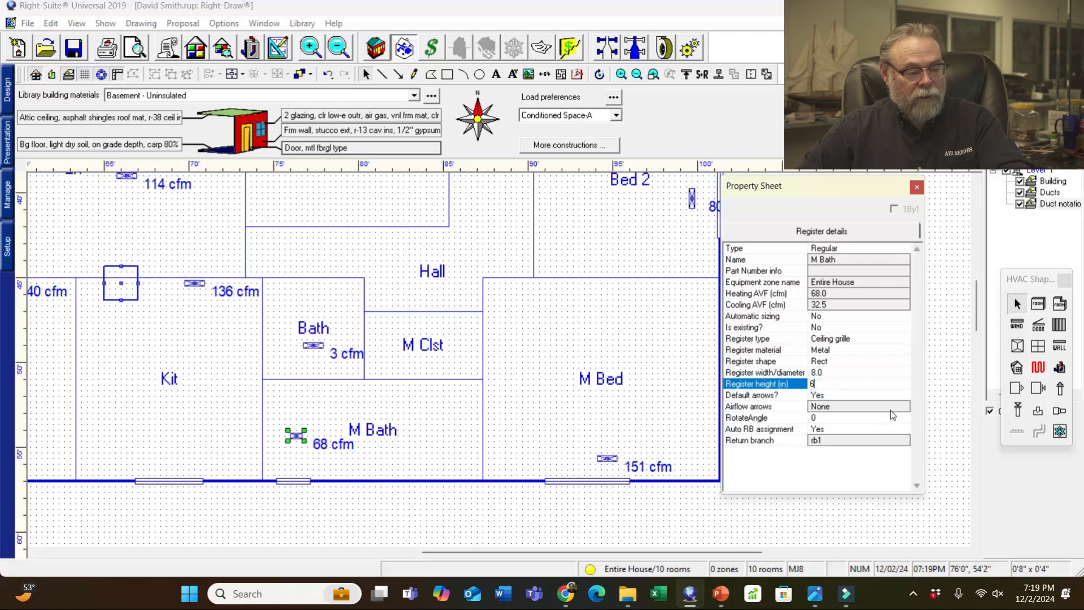
left_click(314, 345)
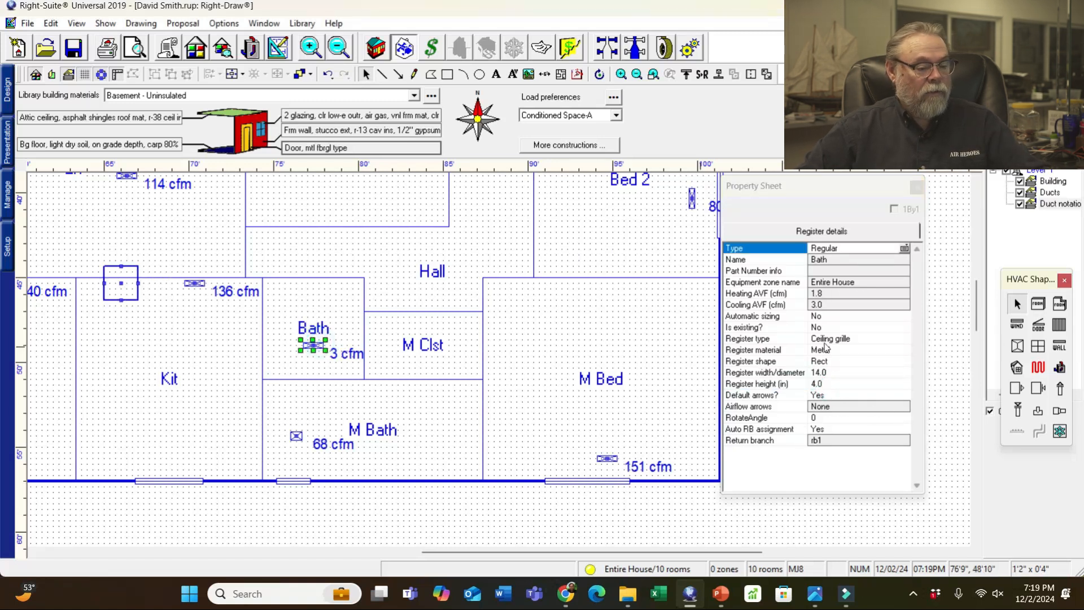
- Resize the Bath register to 8 × 6 in, then select the Bath and M Bath rooms
left_click(827, 372)
type("8")
key("Tab")
type("6")
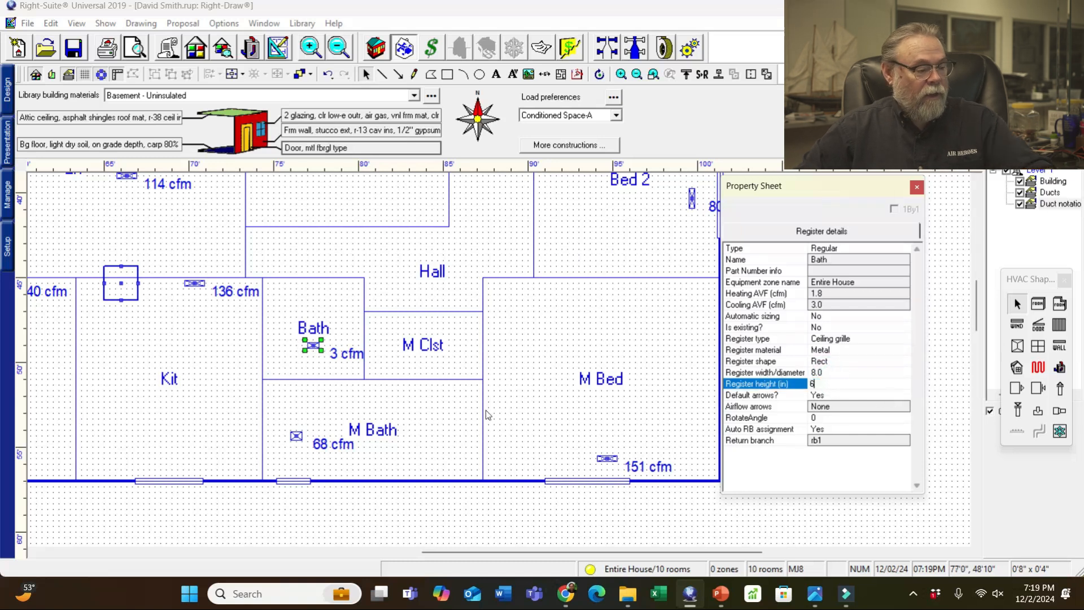
left_click(177, 393)
left_click(313, 337)
left_click(374, 429)
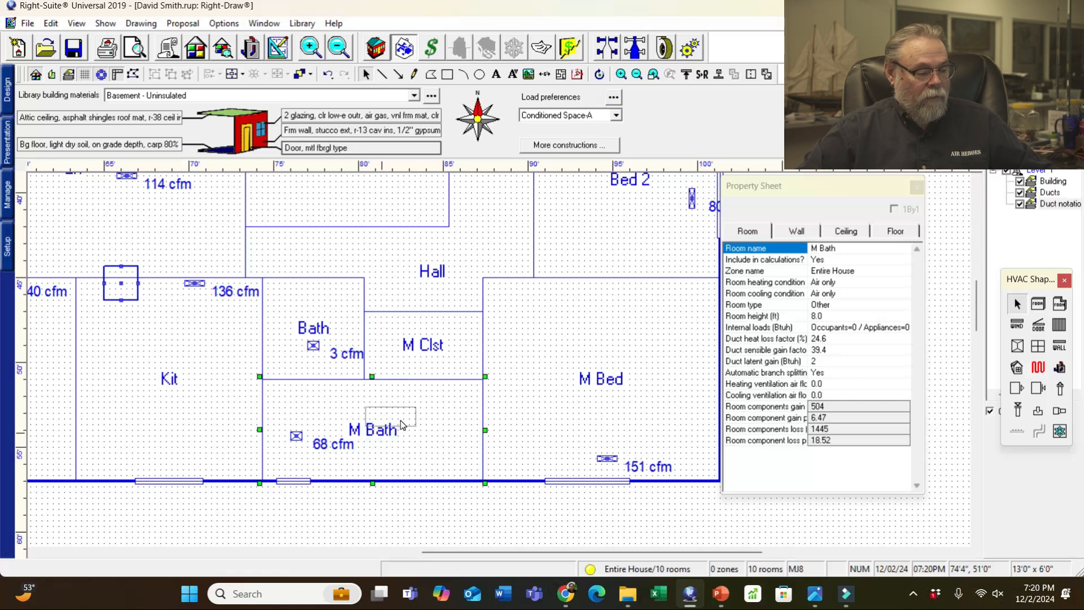
- Move the M Bath and Bath room labels higher in their rooms
mouse_move(411, 411)
left_mouse_down()
mouse_move(384, 421)
mouse_move(426, 399)
left_mouse_up()
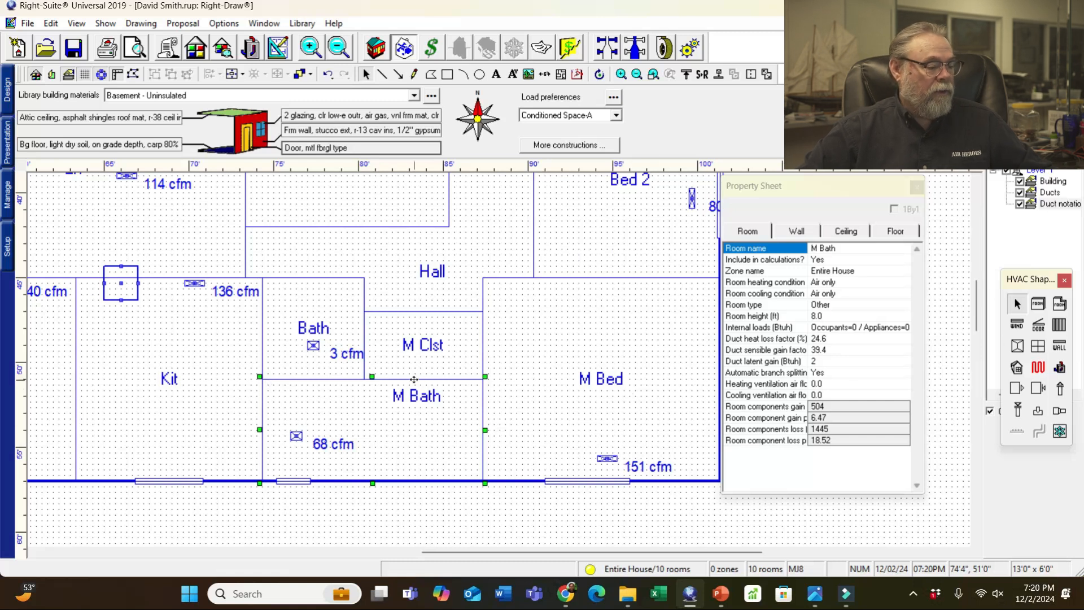
left_click(320, 332)
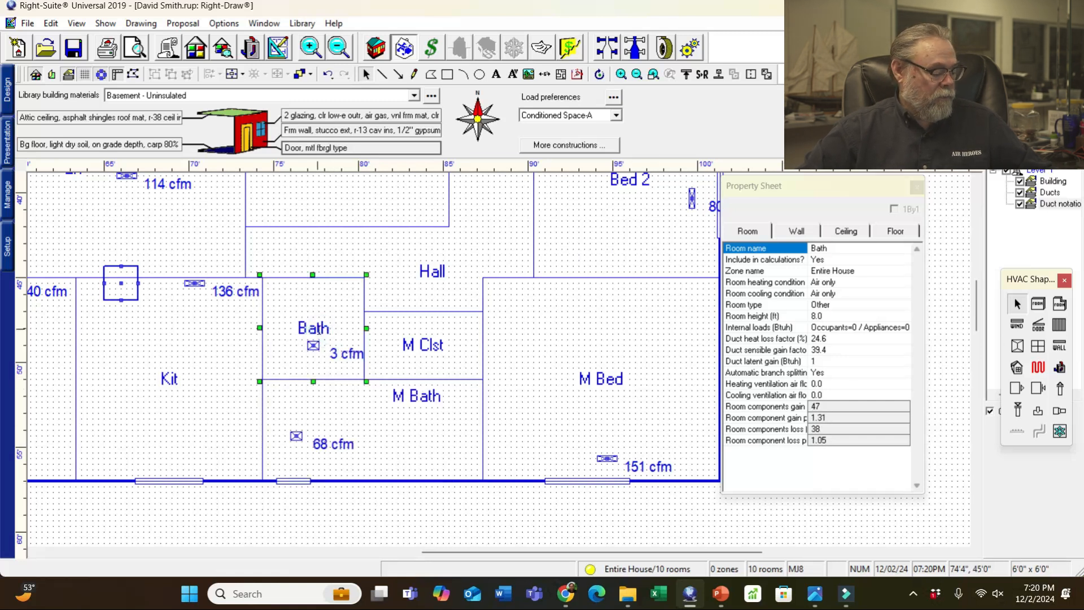
left_click_drag(315, 326, 314, 294)
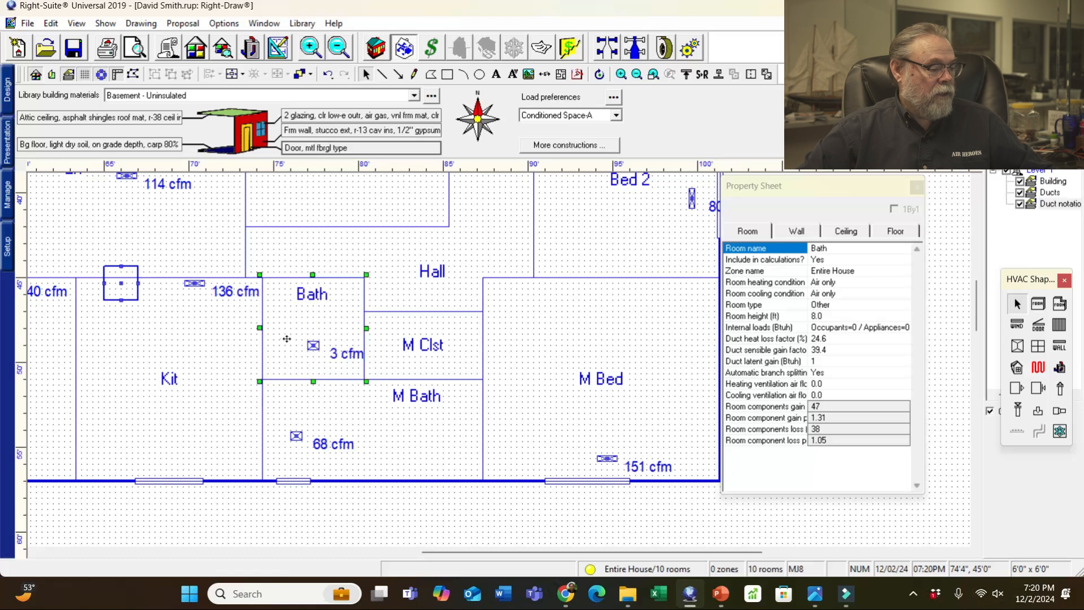
- Move the 136 cfm Kit register onto the kitchen's bottom wall
left_click(193, 284)
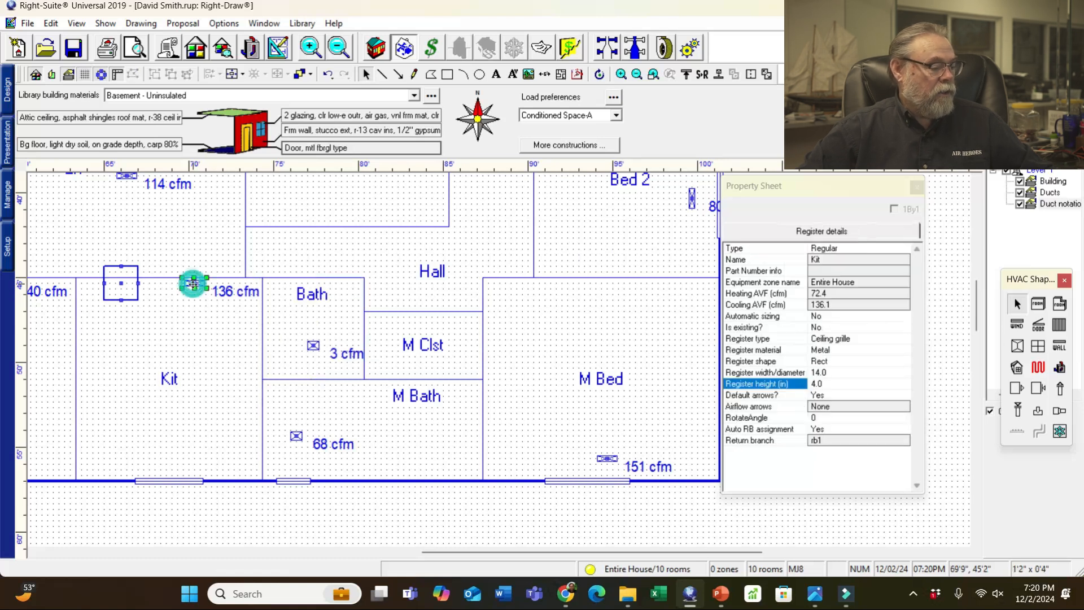
left_click_drag(171, 463, 171, 464)
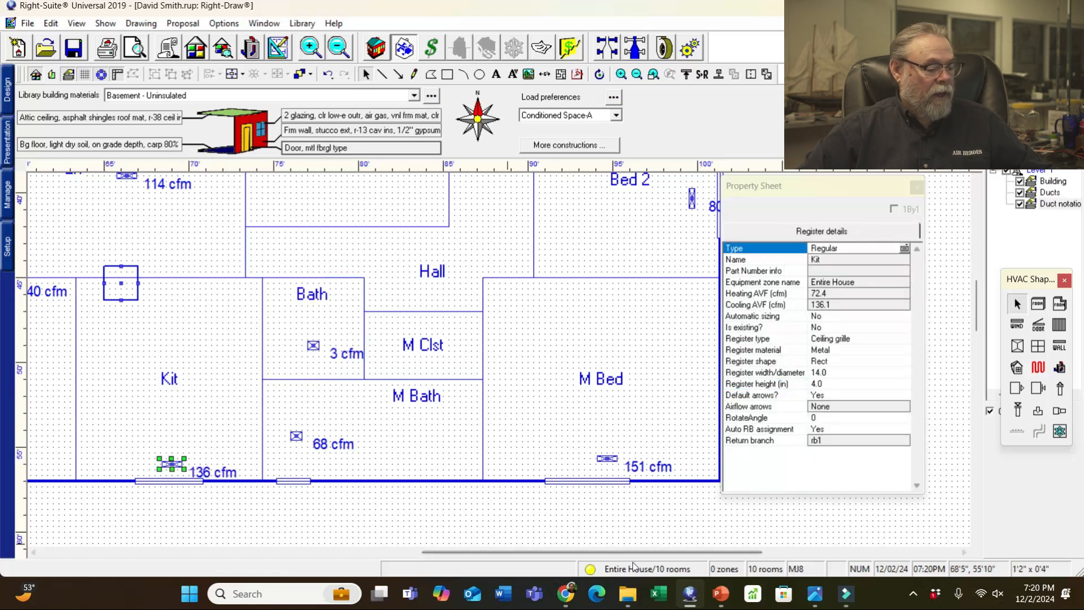
left_click_drag(621, 553, 499, 565)
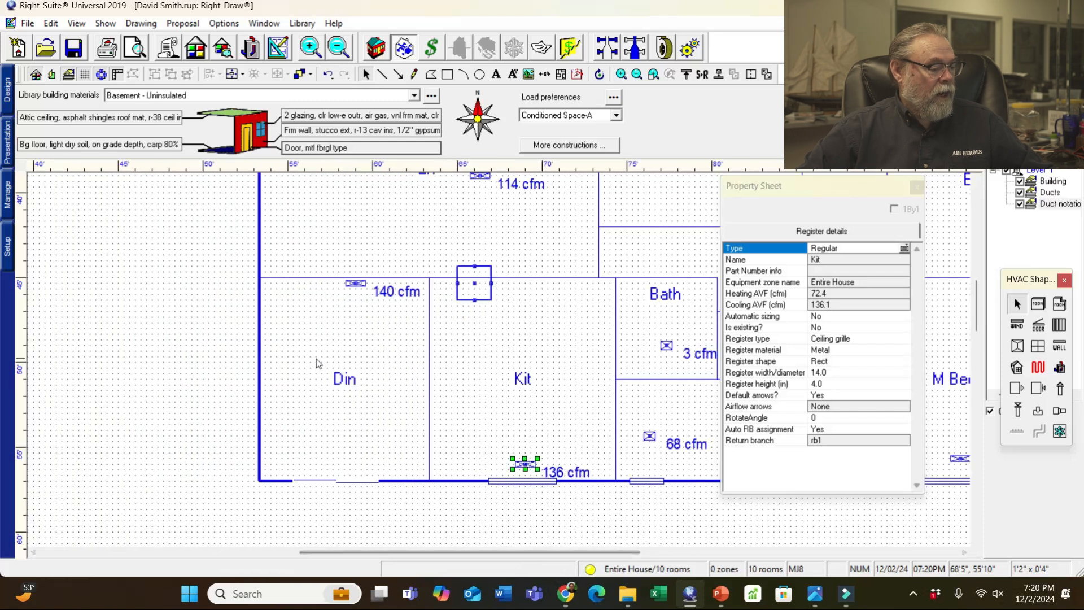
- Check the floor plan photo, then put the 140 cfm Din register by the west wall rotated 90°
left_click(355, 285)
left_click(357, 283)
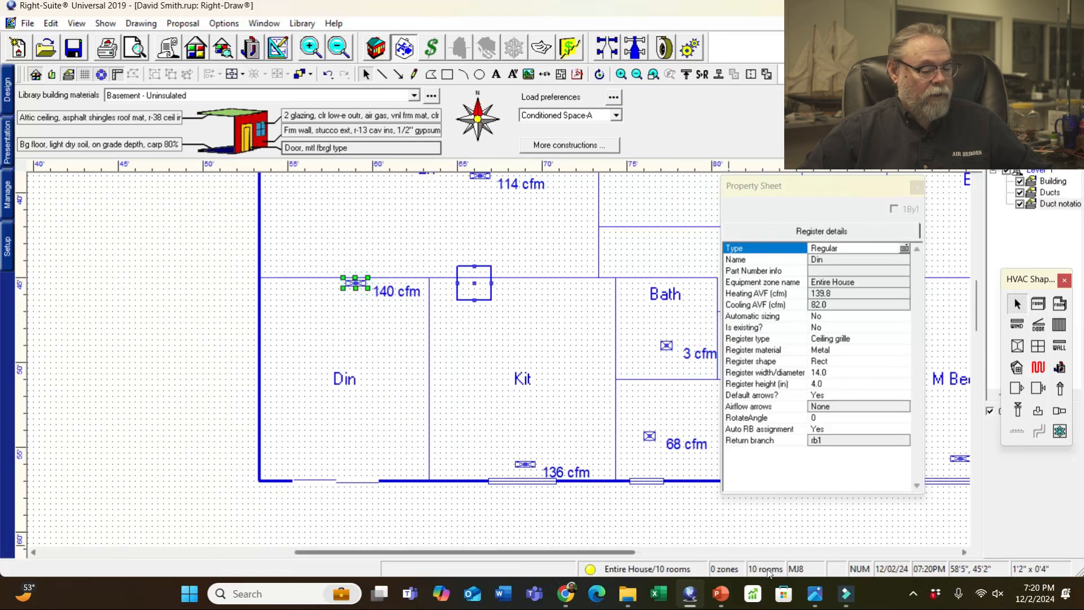
mouse_move(815, 593)
left_click(88, 532)
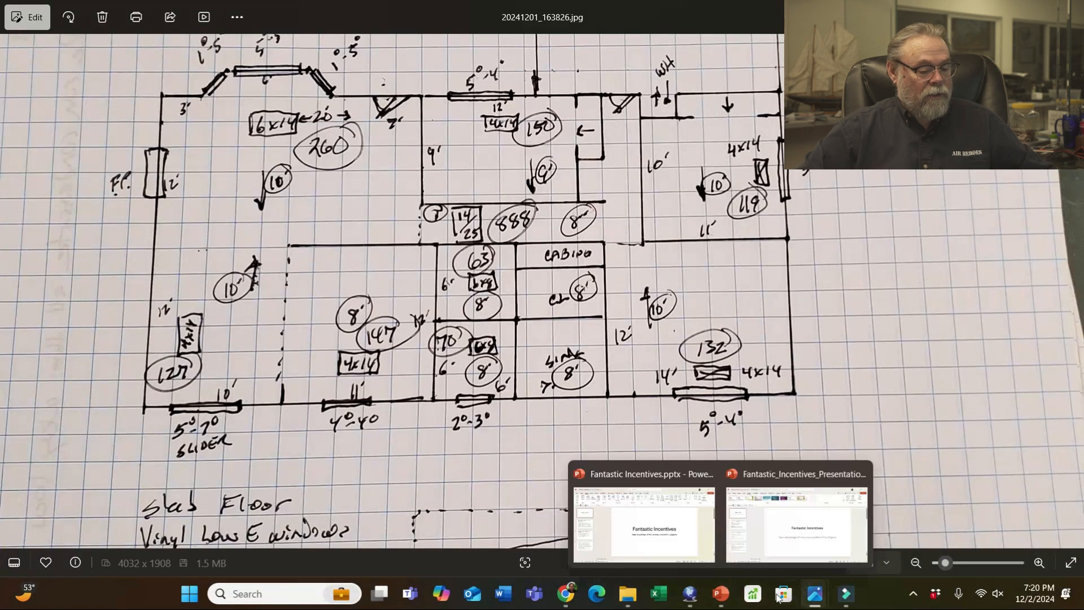
mouse_move(815, 593)
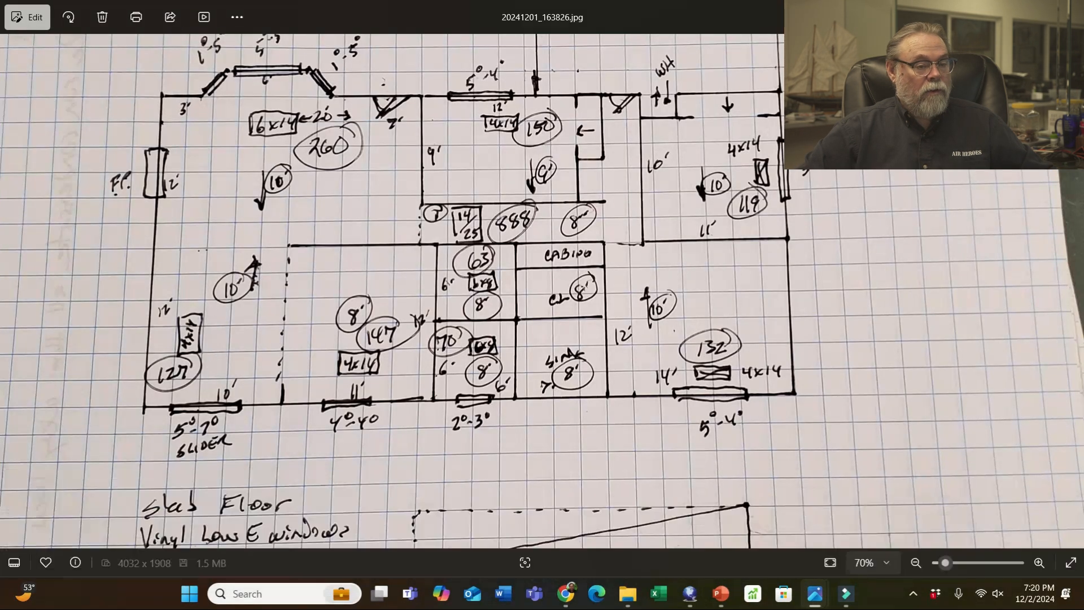
left_click(689, 594)
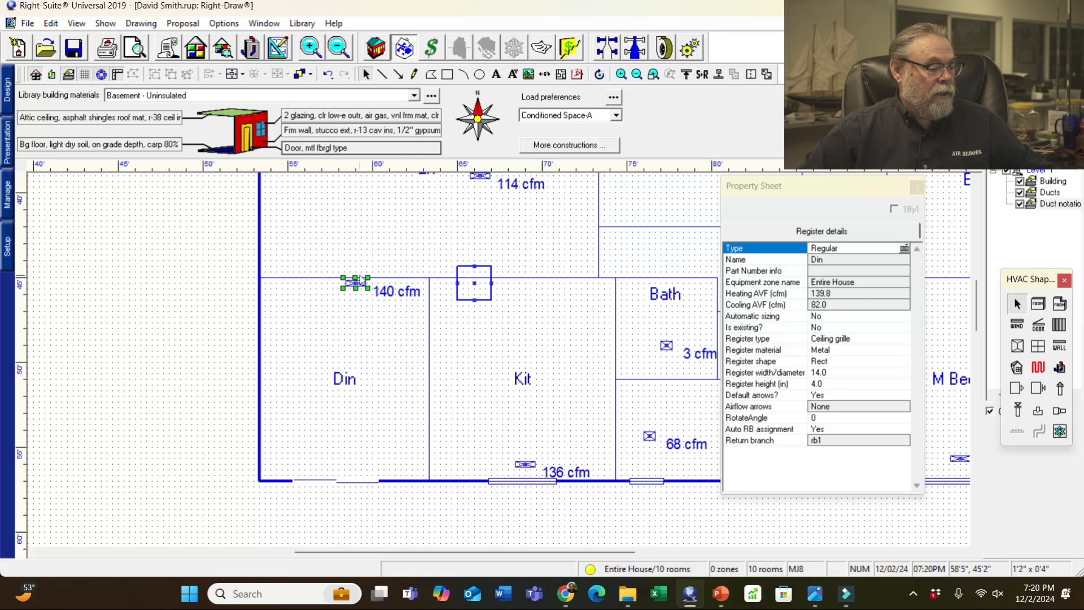
left_click_drag(355, 283, 282, 379)
left_click(828, 418)
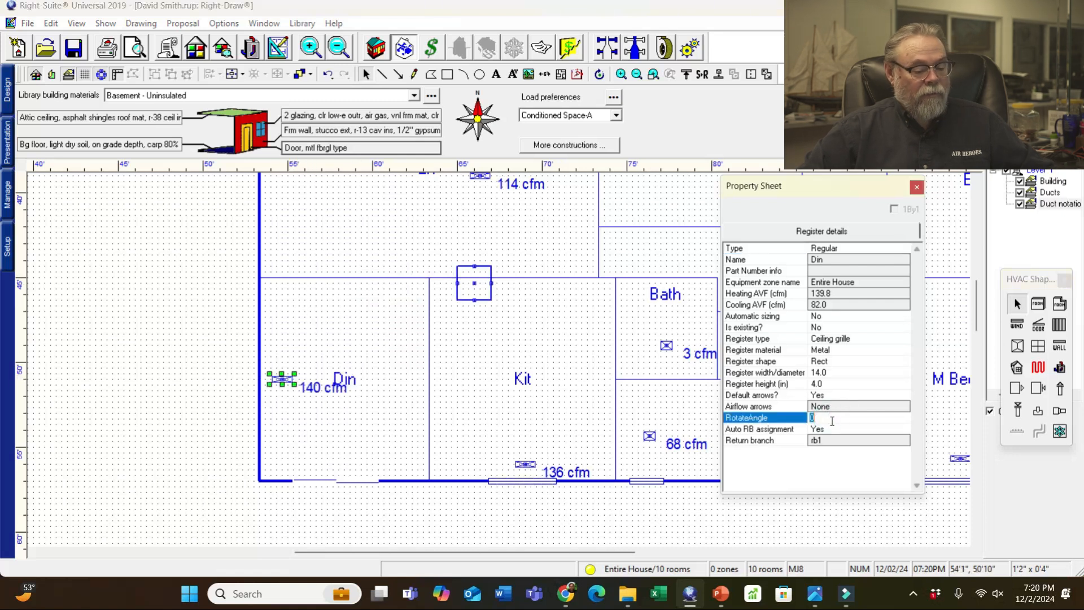
type("90")
key("Return")
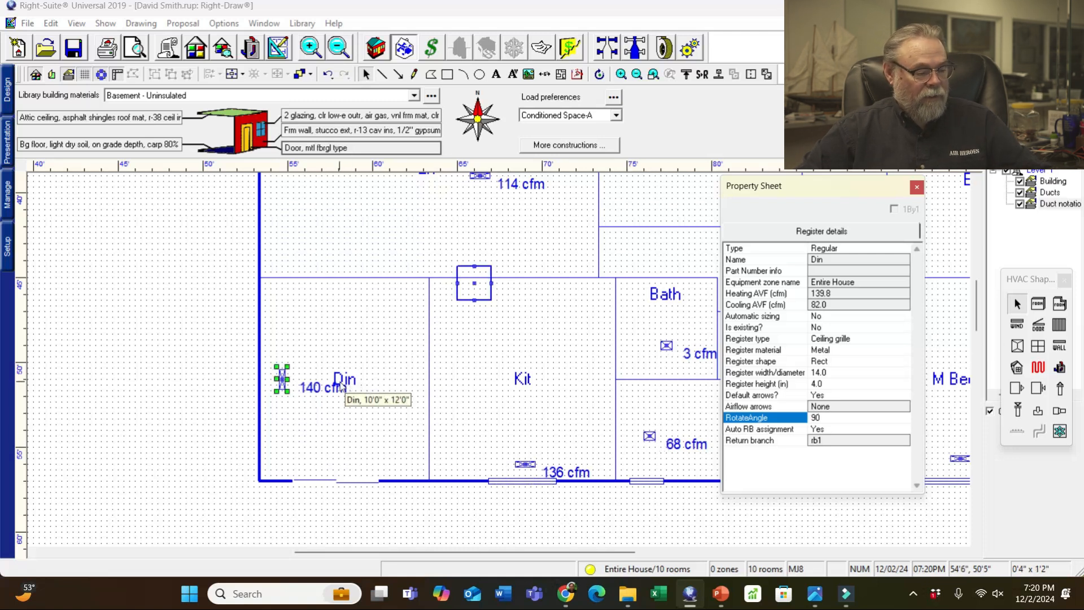
- Move the Din room label up off the register
left_click(389, 409)
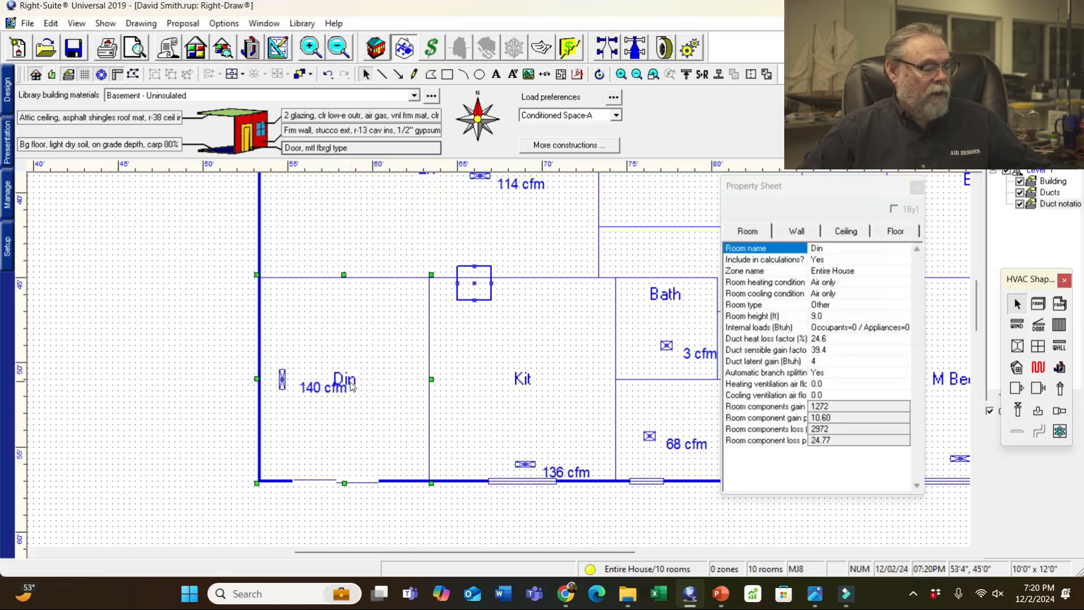
left_click_drag(350, 386, 352, 319)
left_click_drag(982, 320, 985, 285)
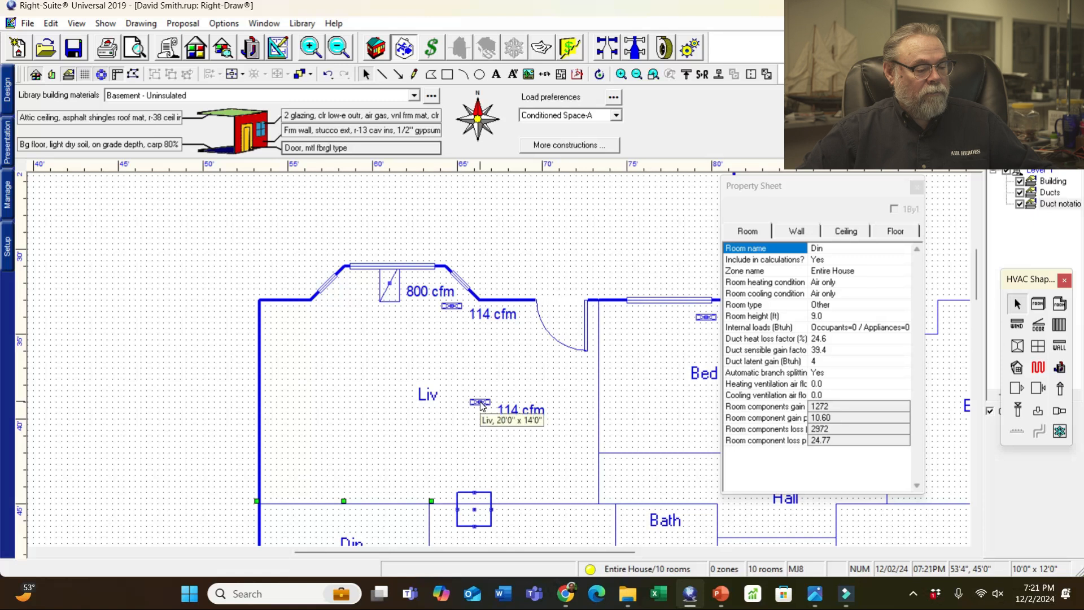
- Delete the extra 114 cfm Liv register and edit the remaining Liv register's height
left_click(480, 403)
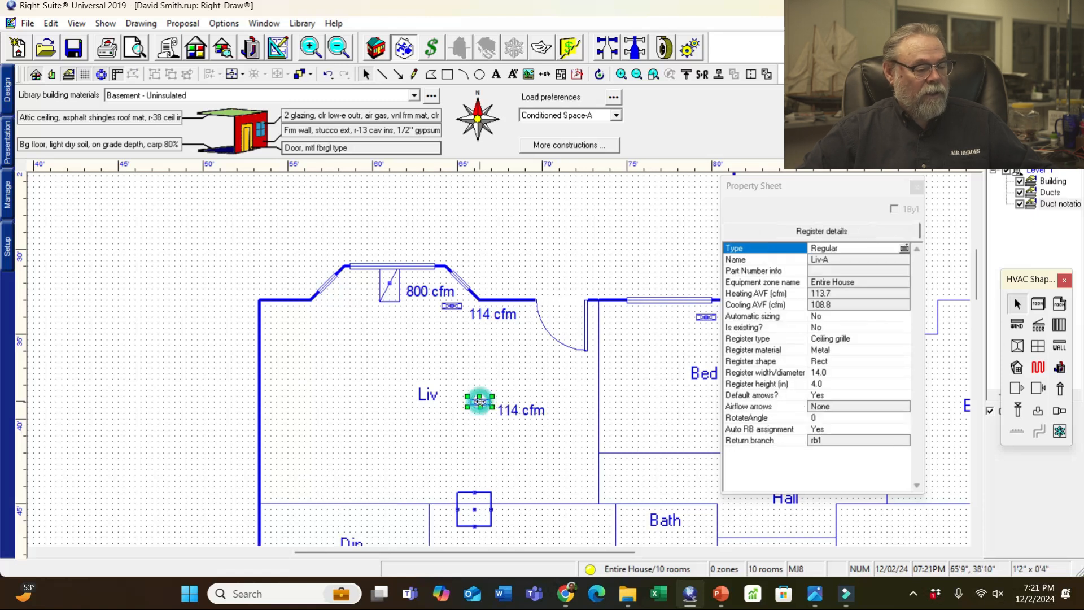
key("Delete")
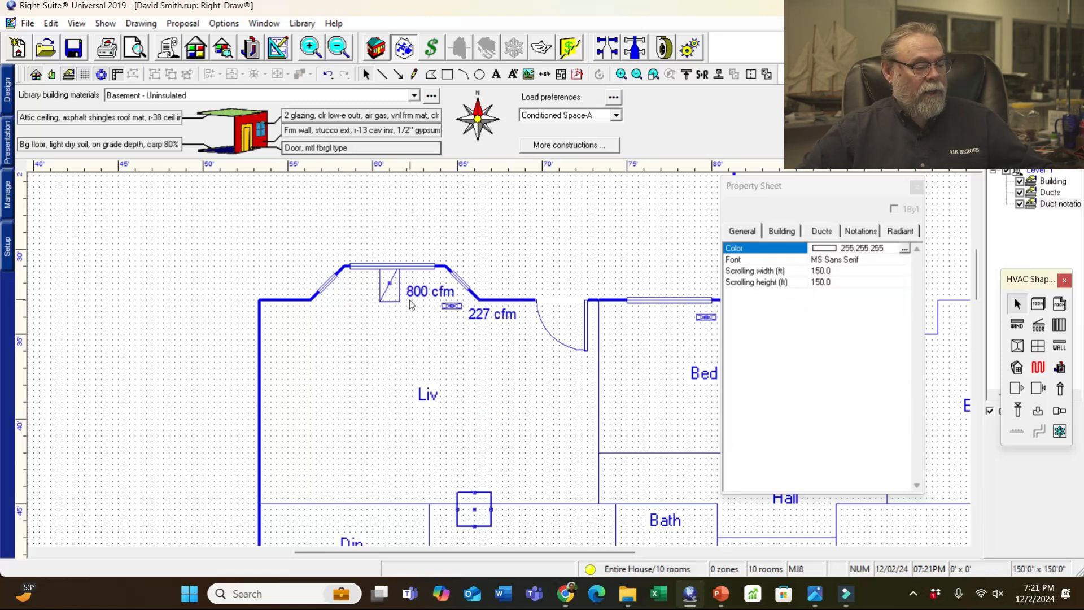
left_click(456, 306)
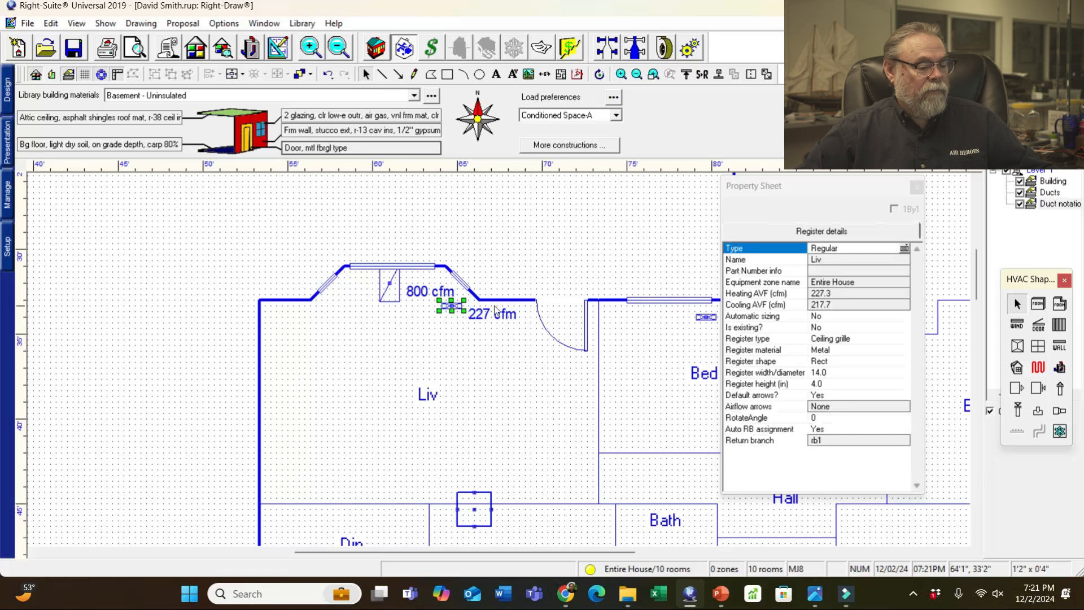
left_click(825, 384)
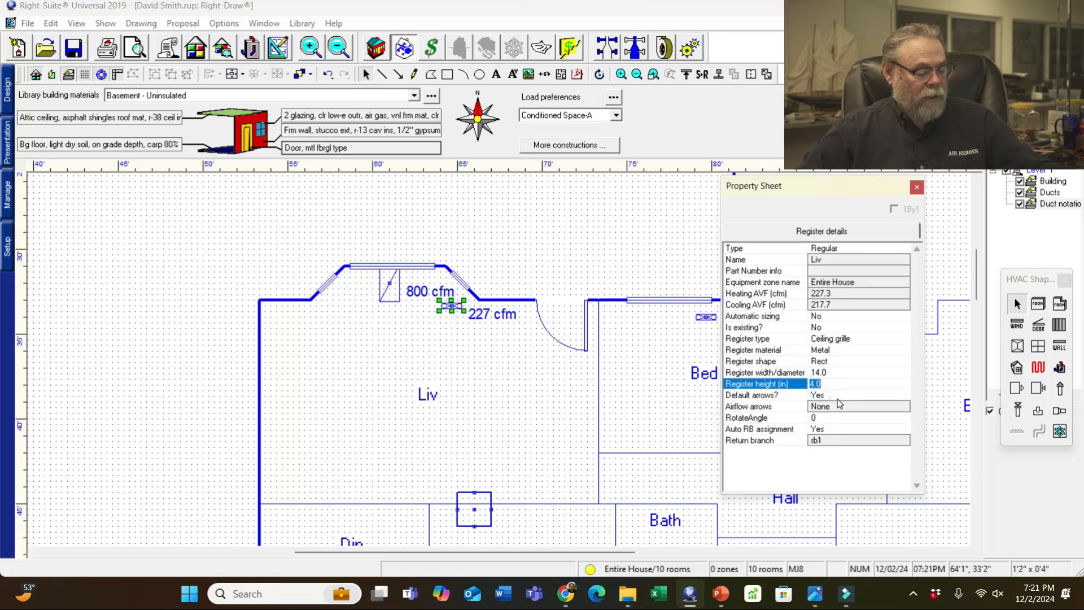
left_click(164, 379)
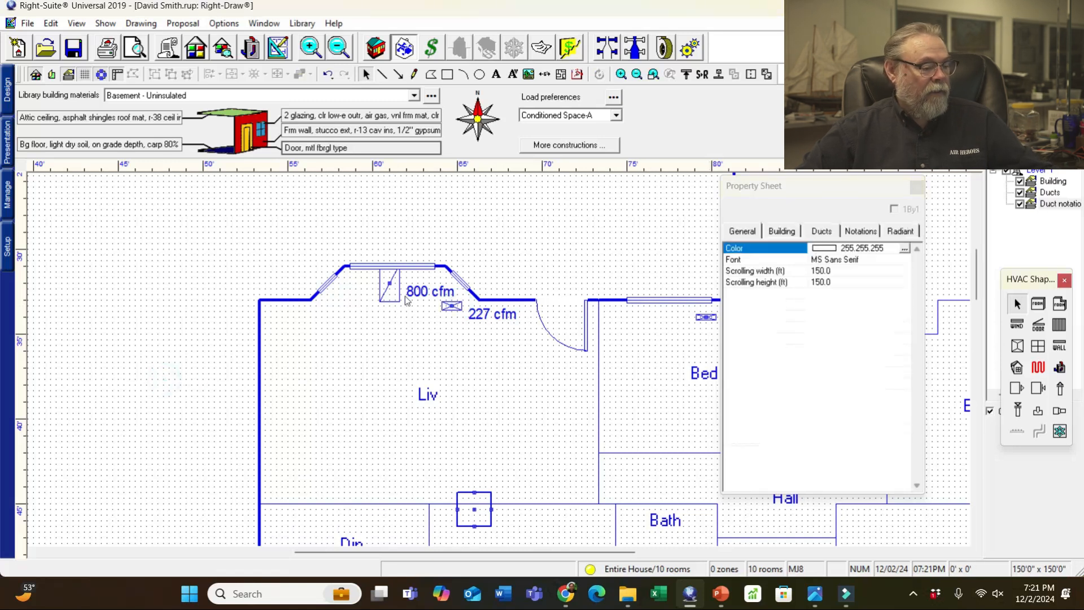
- Move the 800 cfm return grille toward the Hall and shift the 227 cfm Liv register down-left
left_click_drag(382, 296, 636, 486)
left_click(449, 307)
left_click_drag(449, 307, 404, 324)
- Uncover Bed 1, inspect the 800 cfm return grille up close, then deselect it
left_click_drag(870, 190, 188, 190)
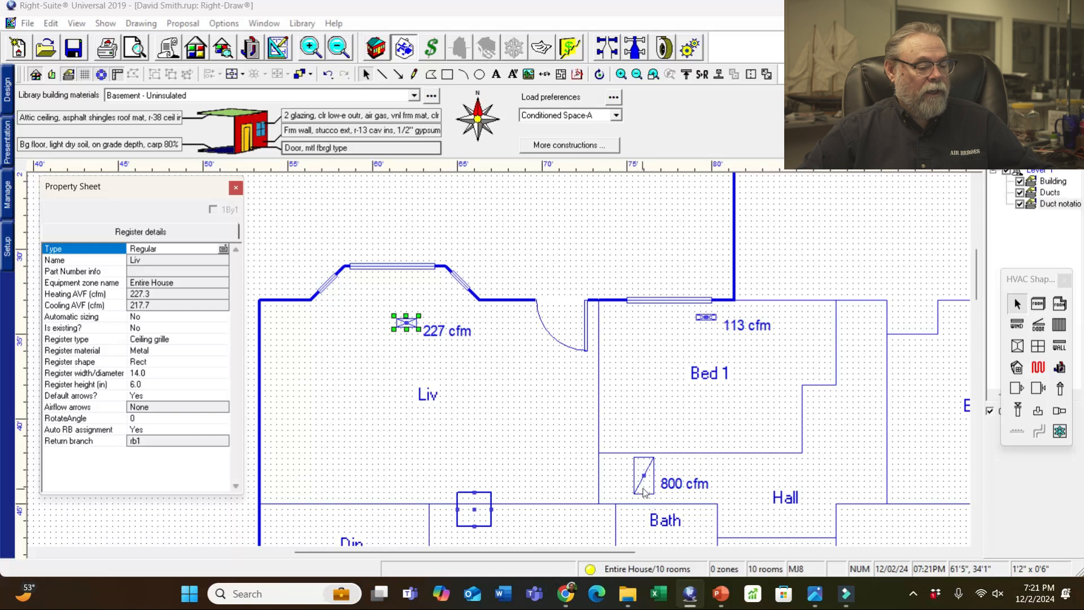
left_click(644, 489)
scroll(892, 379, "down", 4)
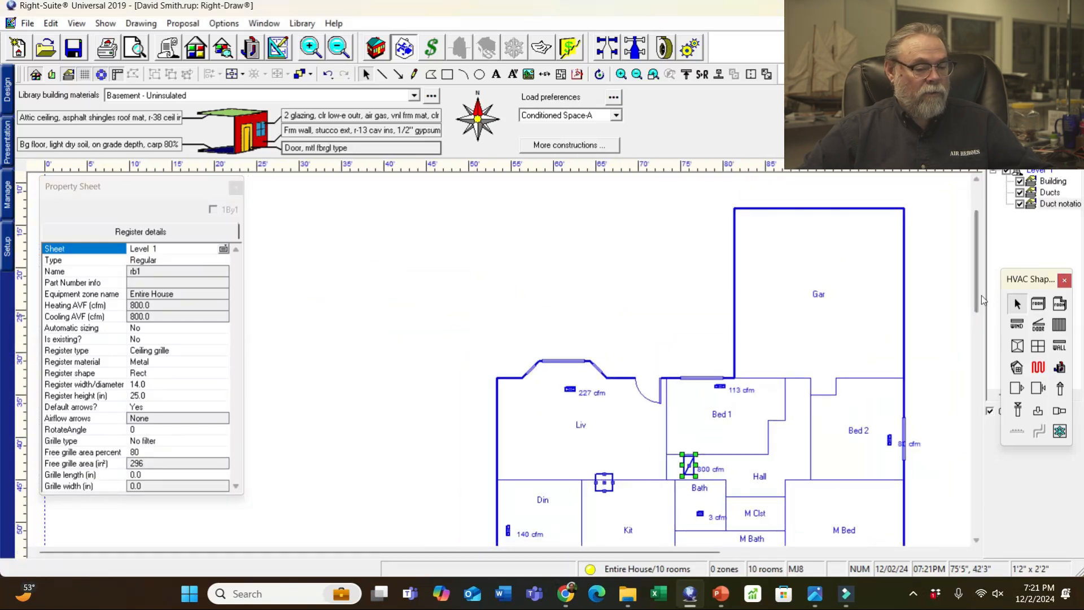
scroll(979, 299, "down", 2)
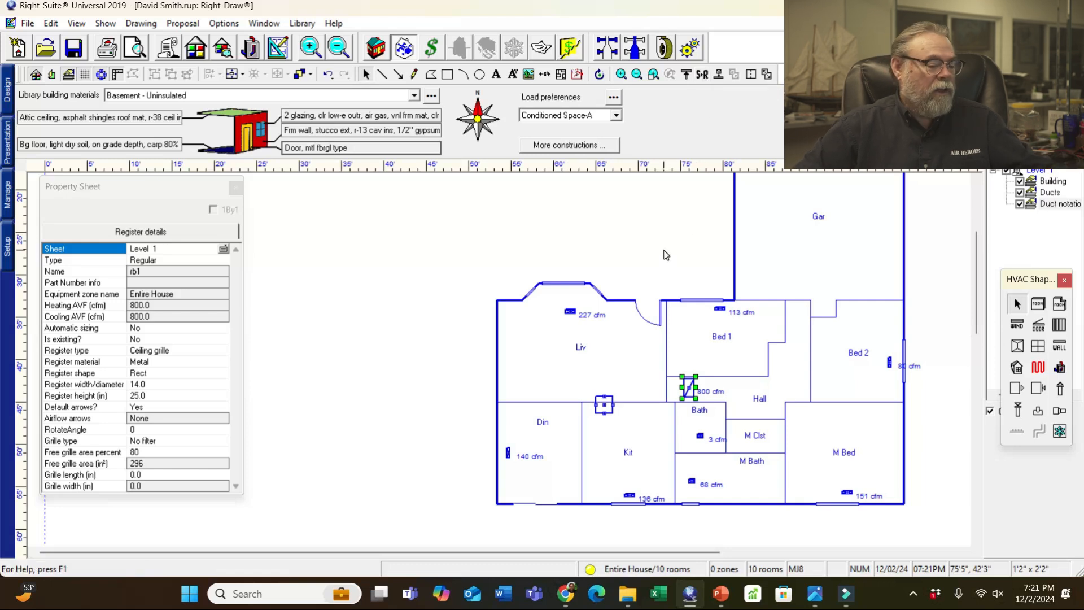
left_click(400, 313)
- Bring up the hand-drawn floor plan photo for reference
scroll(581, 425, "up", 6)
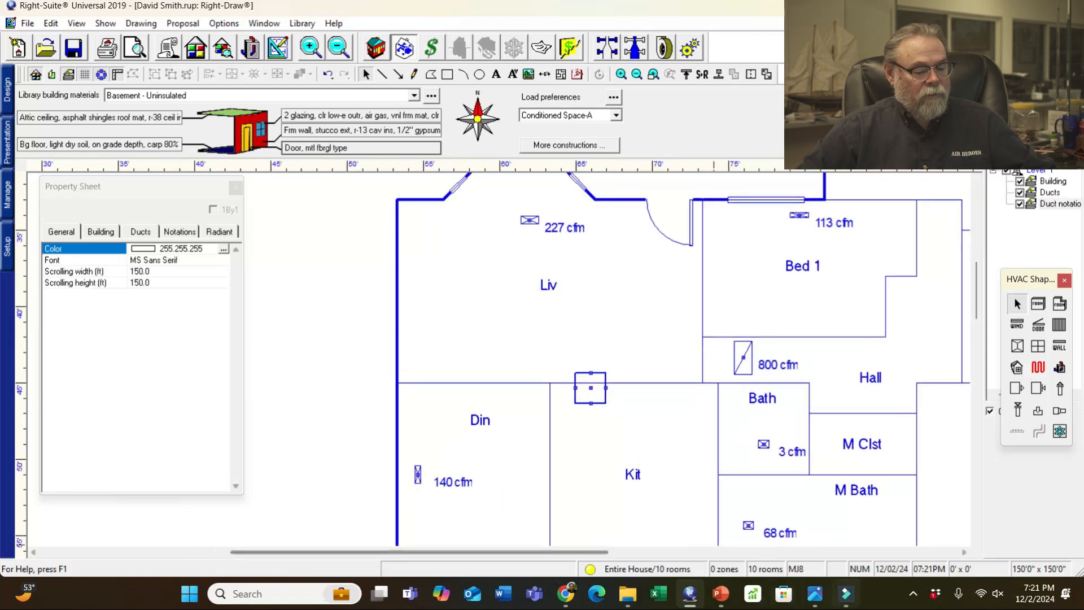
mouse_move(819, 603)
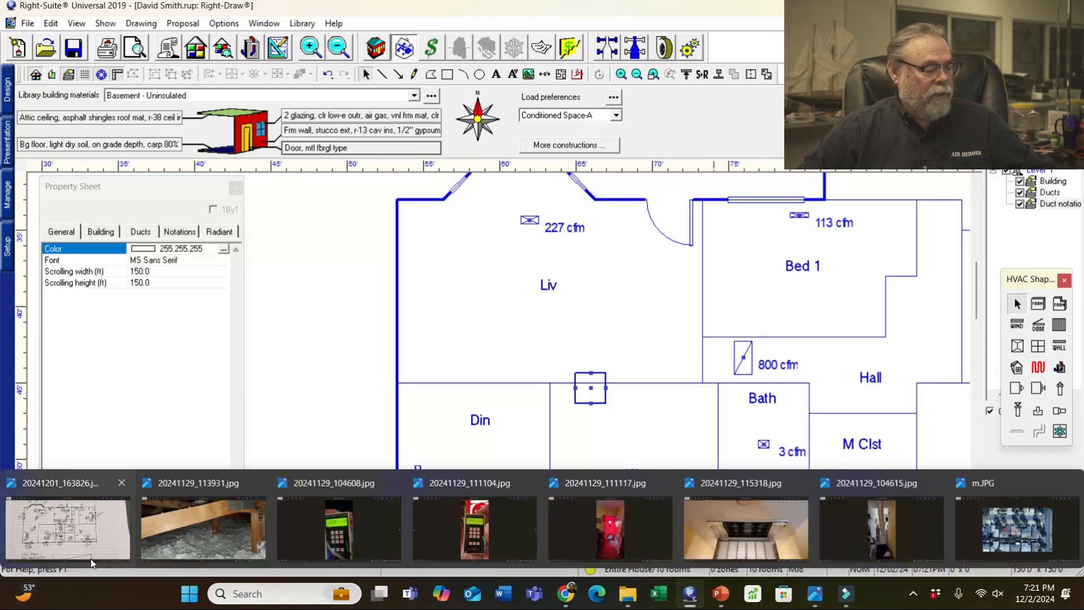
left_click(68, 526)
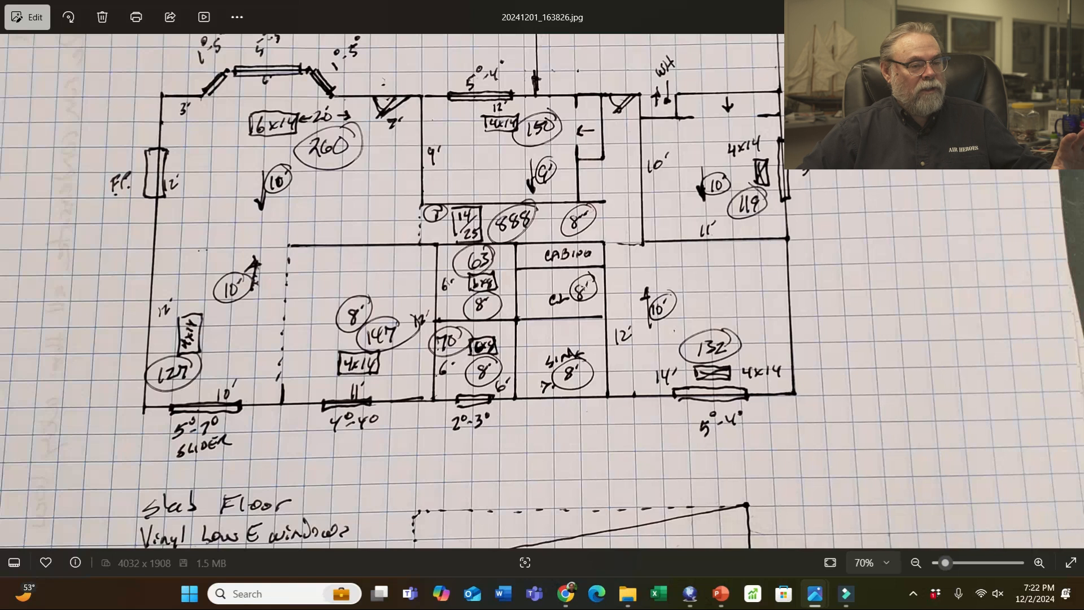
- Review the sketch's register sizes and cfm readings, then minimize Photos
left_click(1003, 12)
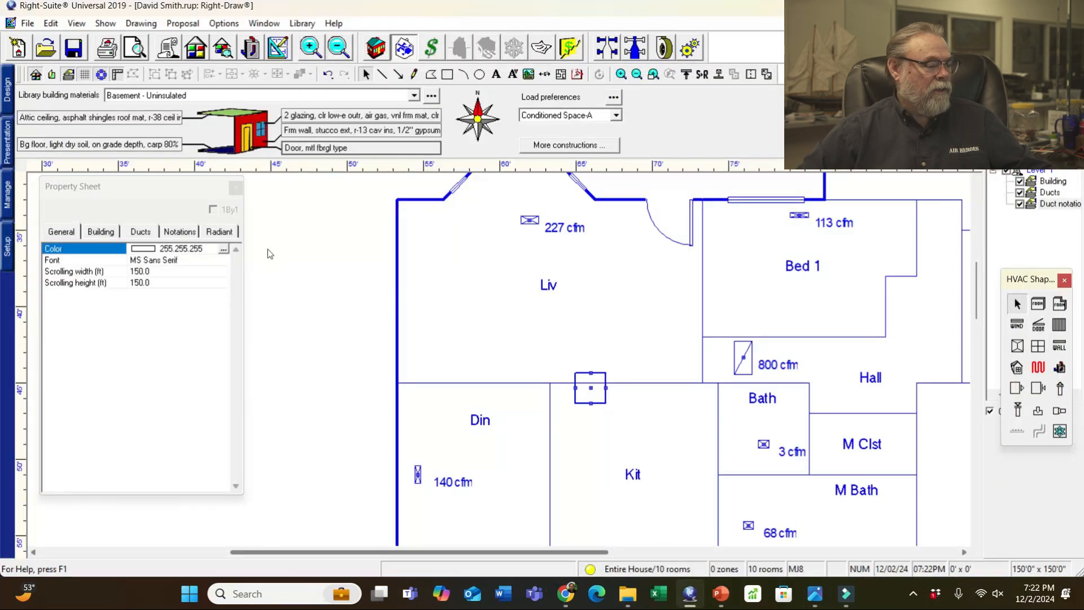
- Close the Property Sheet, view whole-house Form J1 load totals, then switch to the nameplate photo
left_click(238, 190)
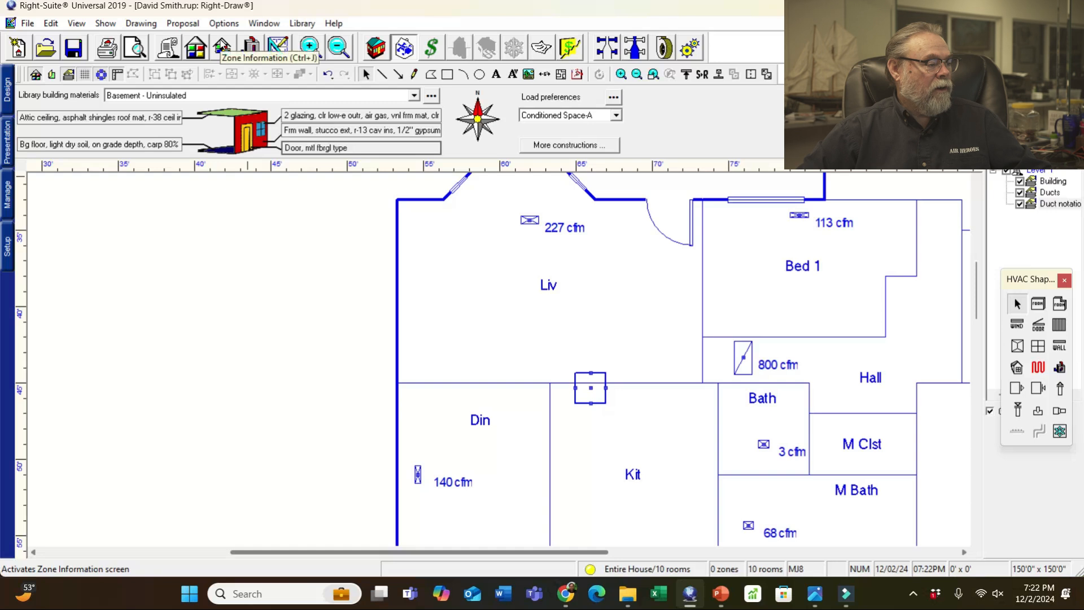
left_click(222, 48)
scroll(655, 303, "down", 4)
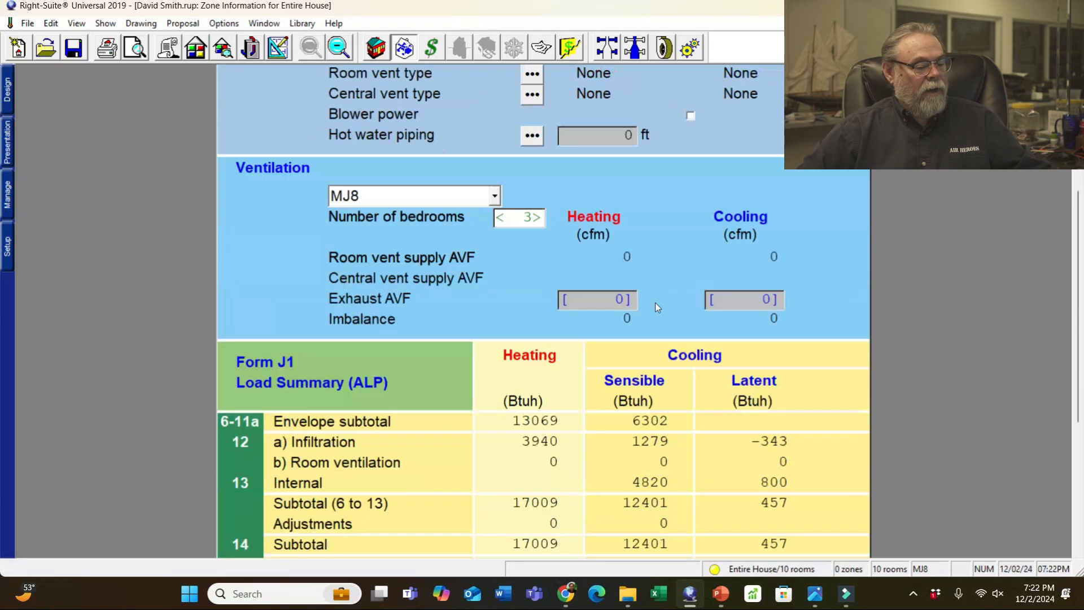
scroll(655, 305, "down", 4)
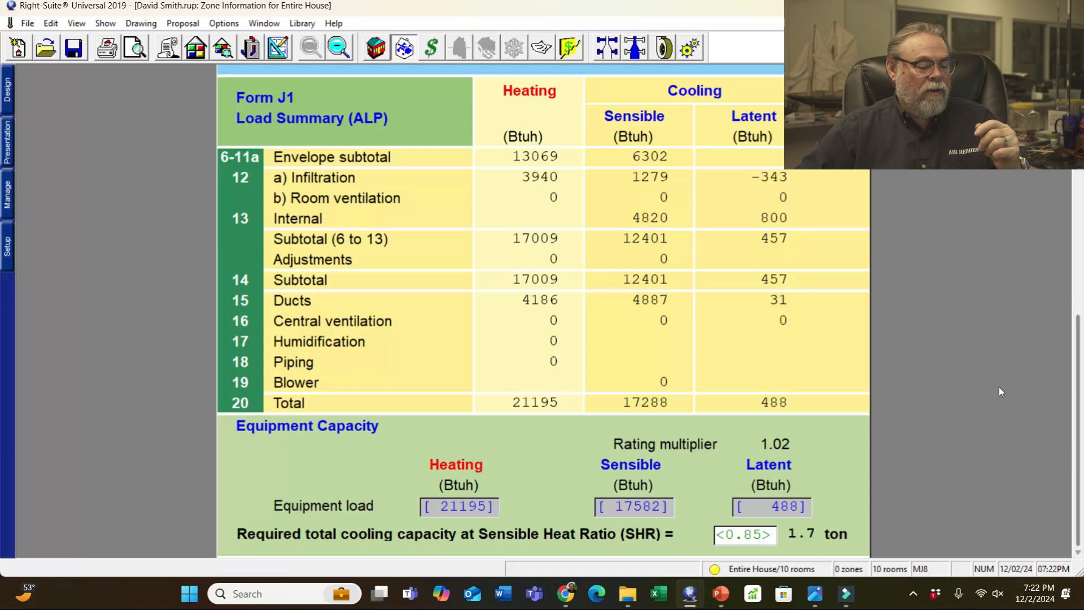
mouse_move(817, 600)
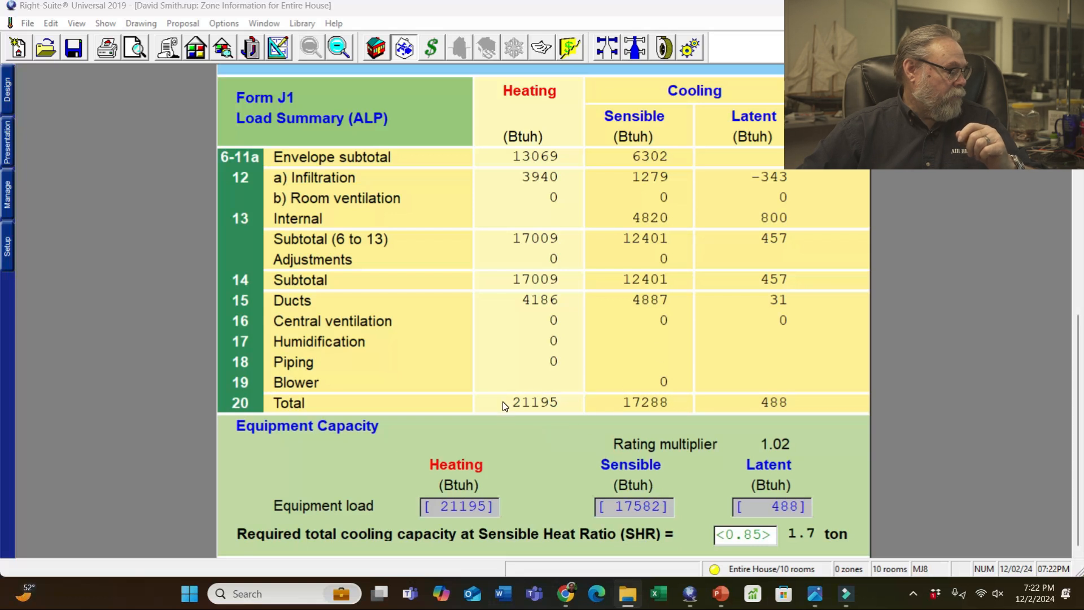
key("alt+Tab")
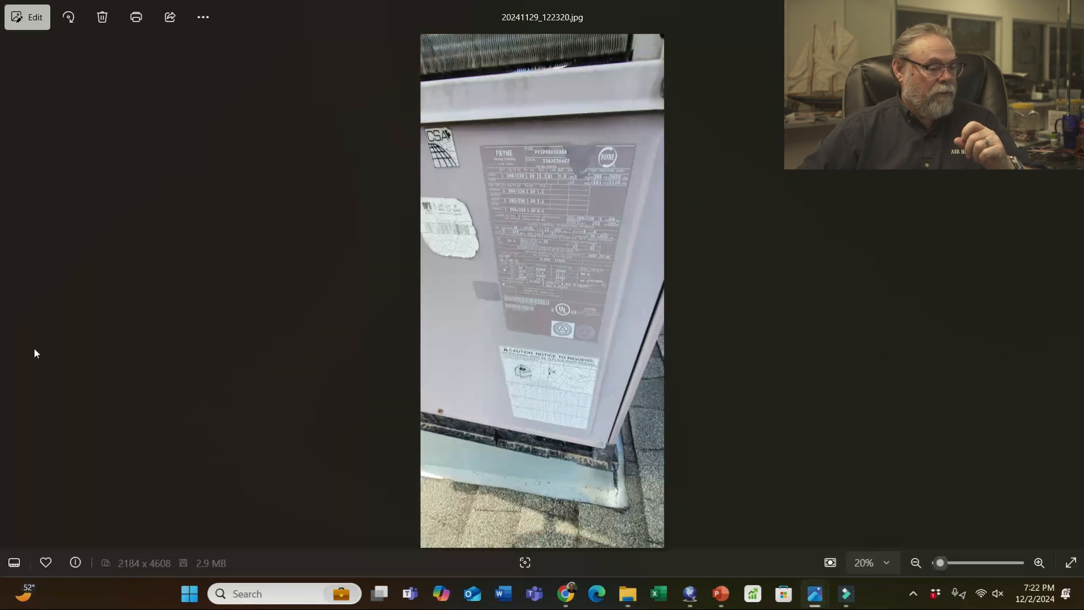
- Zoom into the Payne outdoor unit nameplate to read its ratings, then minimize Photos
scroll(584, 188, "up", 6)
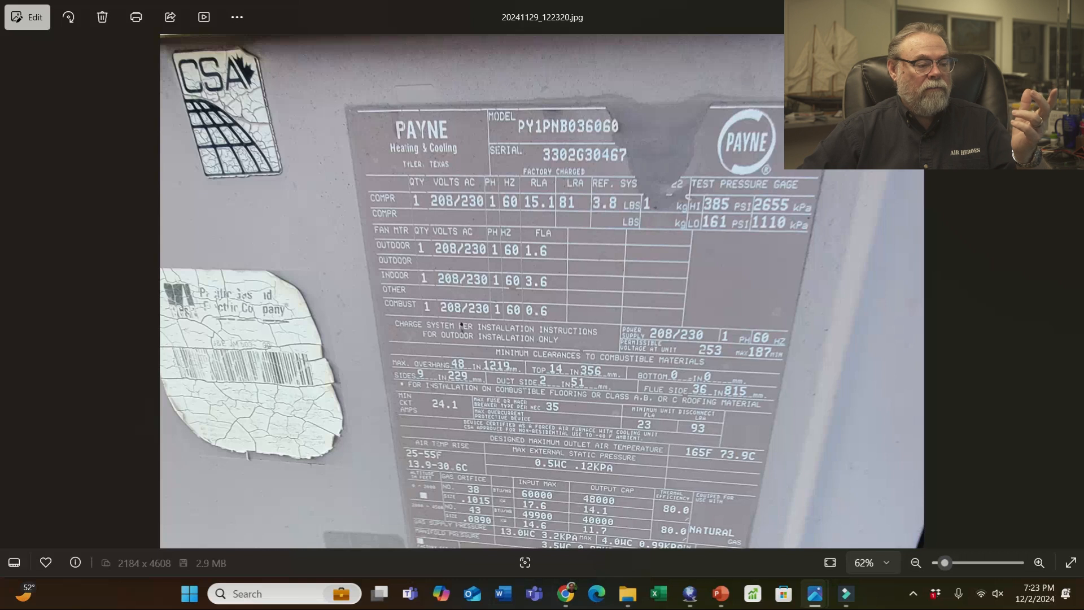
left_click(1003, 10)
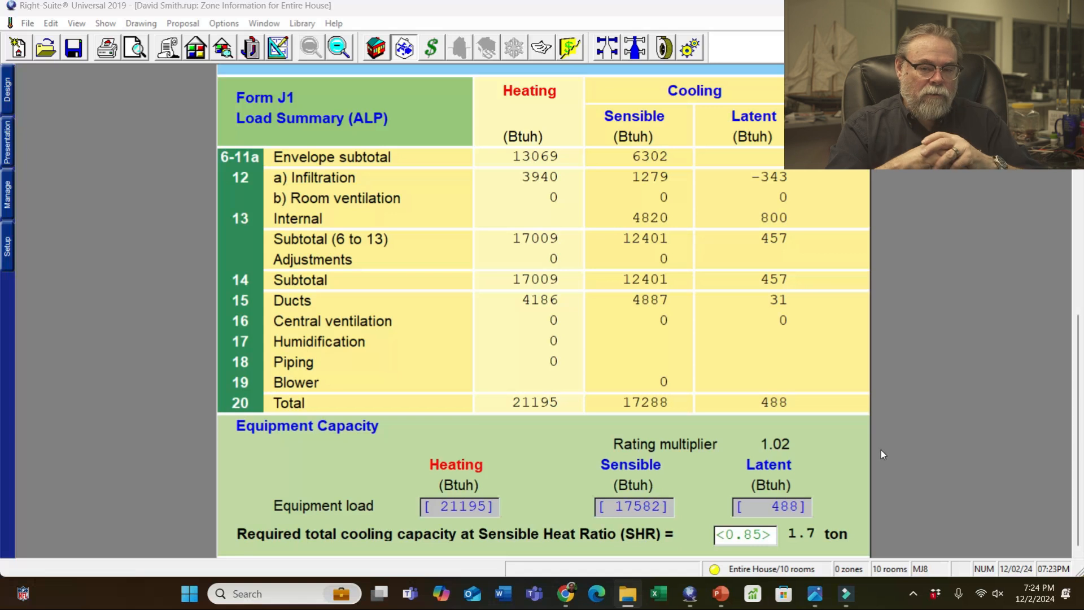
- Select the 21195 Btuh heating equipment load on Form J1
left_click(465, 504)
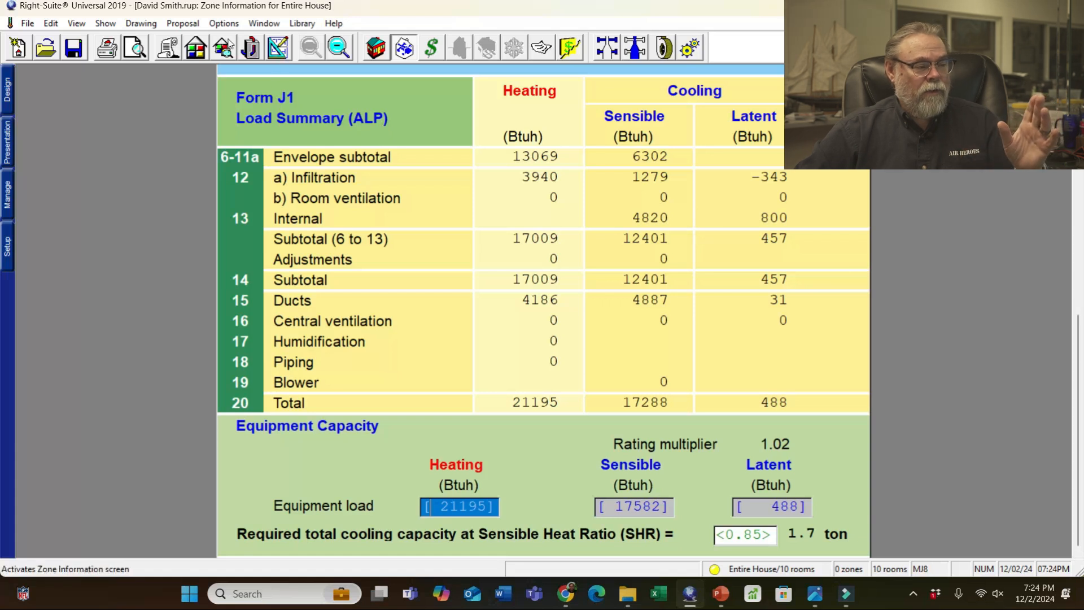
- Clear the 800 cfm Cooling Design AVF override on the Pkg ASHP tab, letting it calculate 751 cfm
left_click(249, 49)
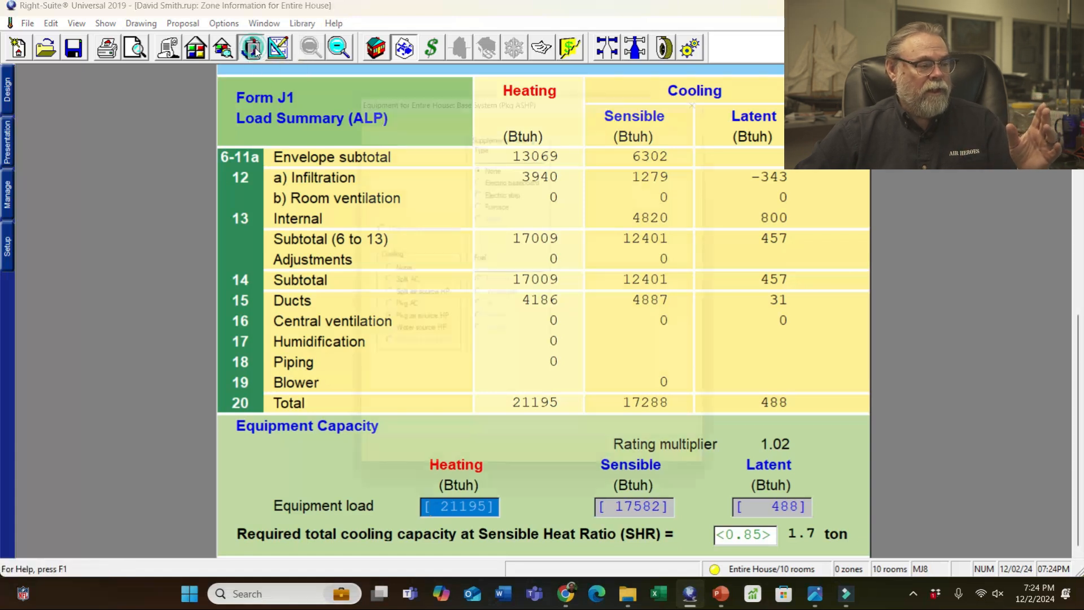
left_click(493, 112)
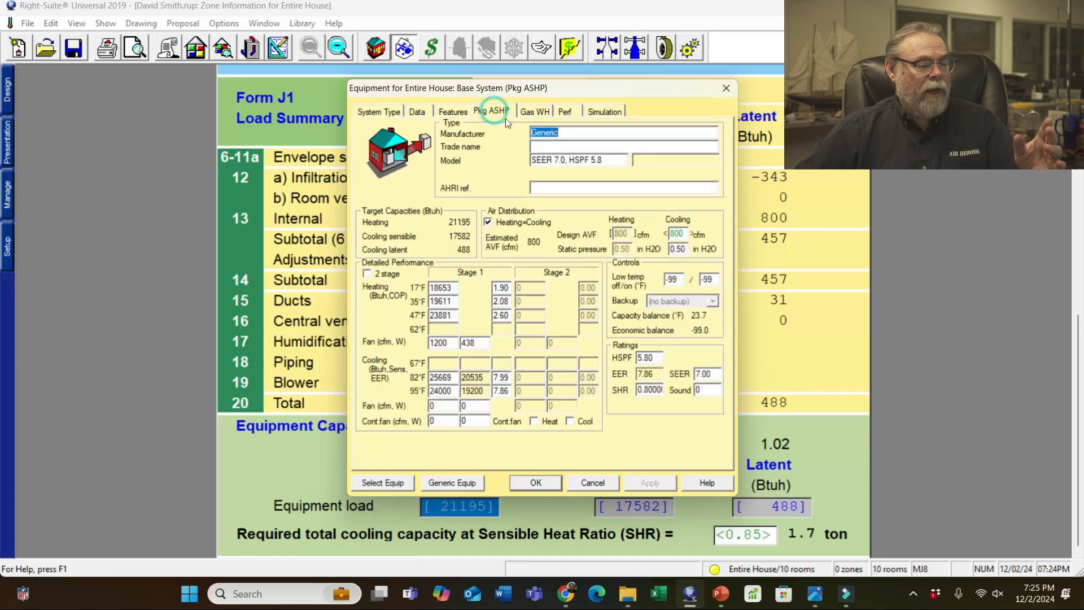
left_click(681, 233)
double_click(681, 233)
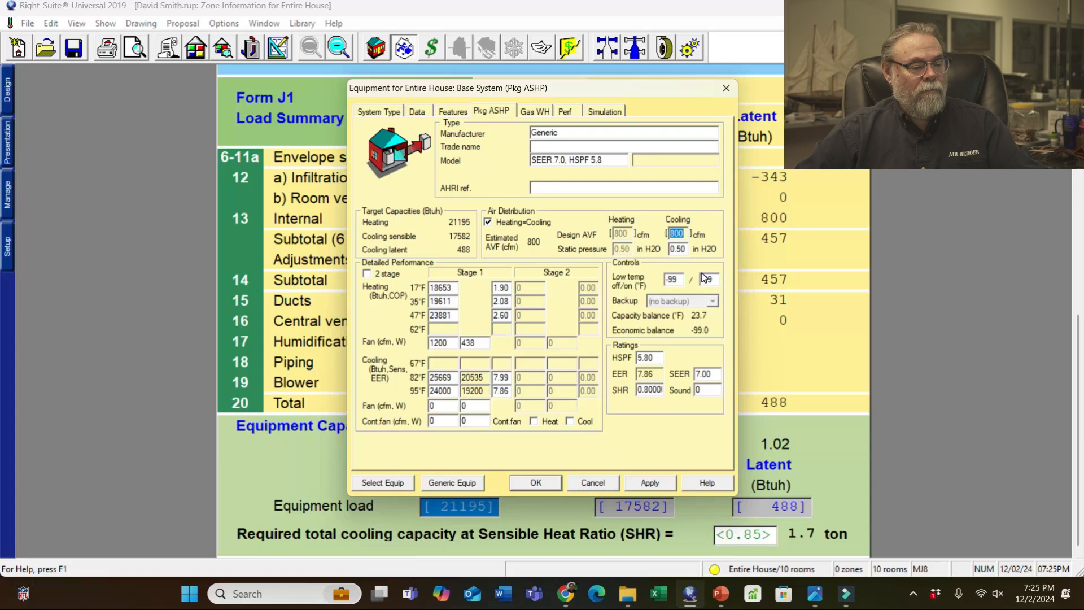
left_click(666, 486)
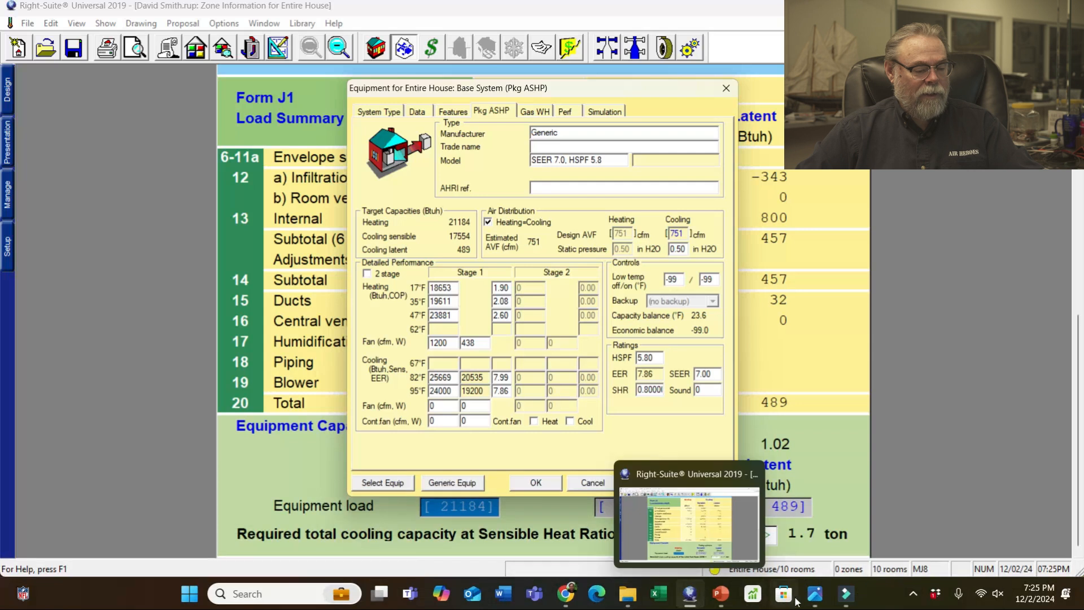
- Open the floor plan sketch, then go through 20241129_111104.jpg to the 179 CFM gauge photo 20241129_104608.jpg
mouse_move(821, 602)
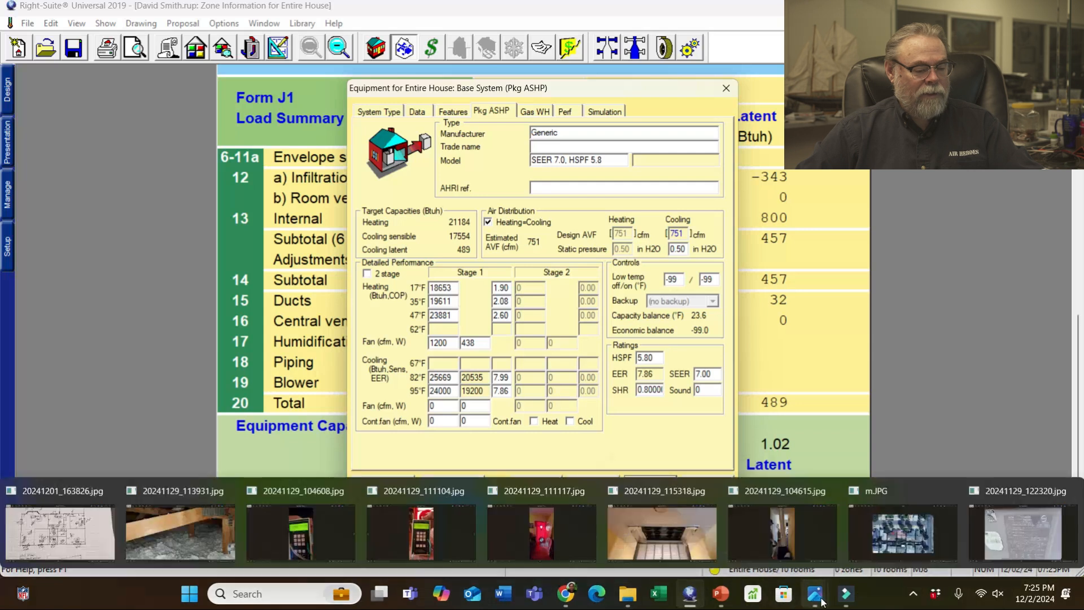
left_click(73, 529)
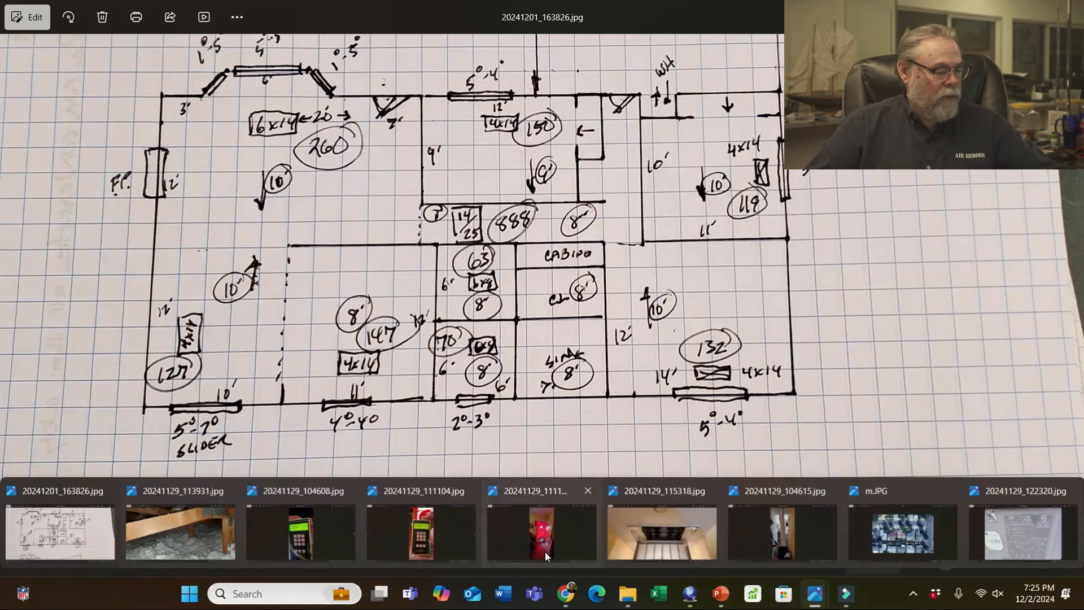
left_click(432, 527)
left_click(324, 530)
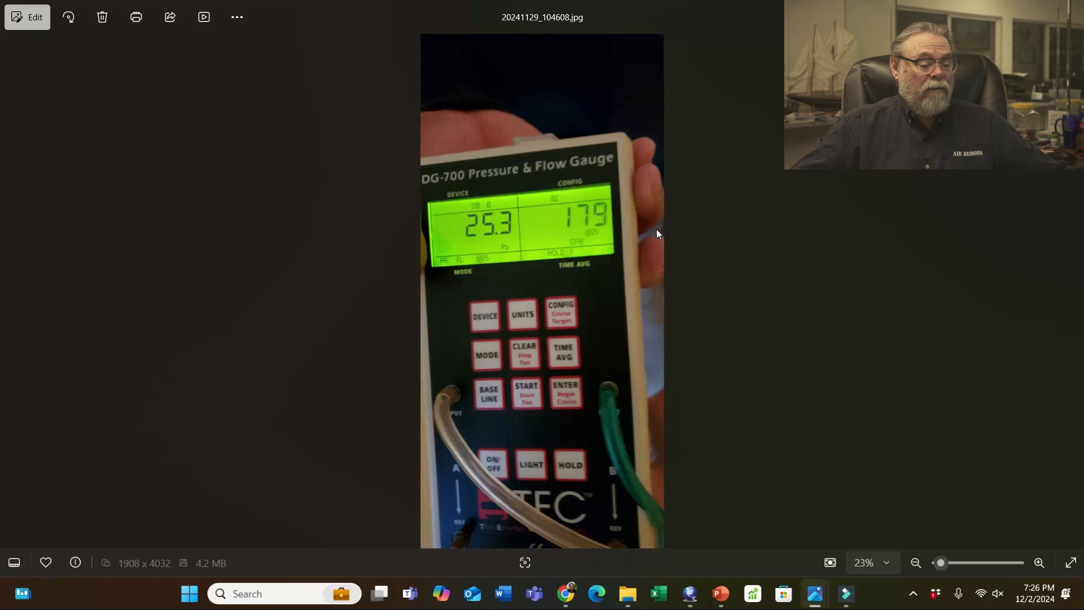
- Return from the gauge photo to the floor plan sketch 20241201_163826.jpg
key("Right")
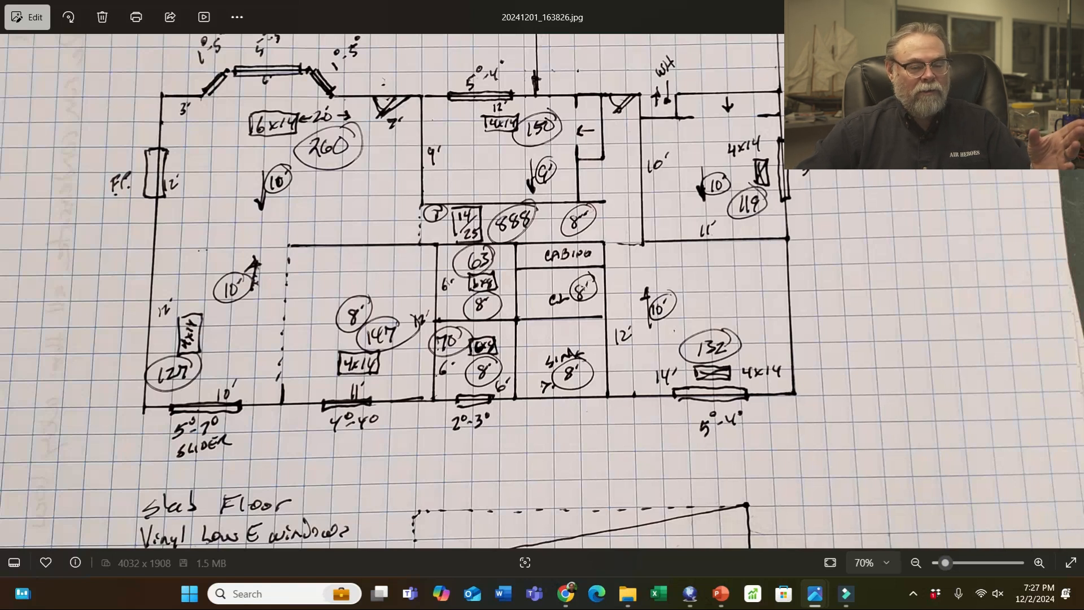
- Replace the 751 cfm Cooling Design AVF with 888 cfm, apply it and confirm with OK
left_click(1003, 11)
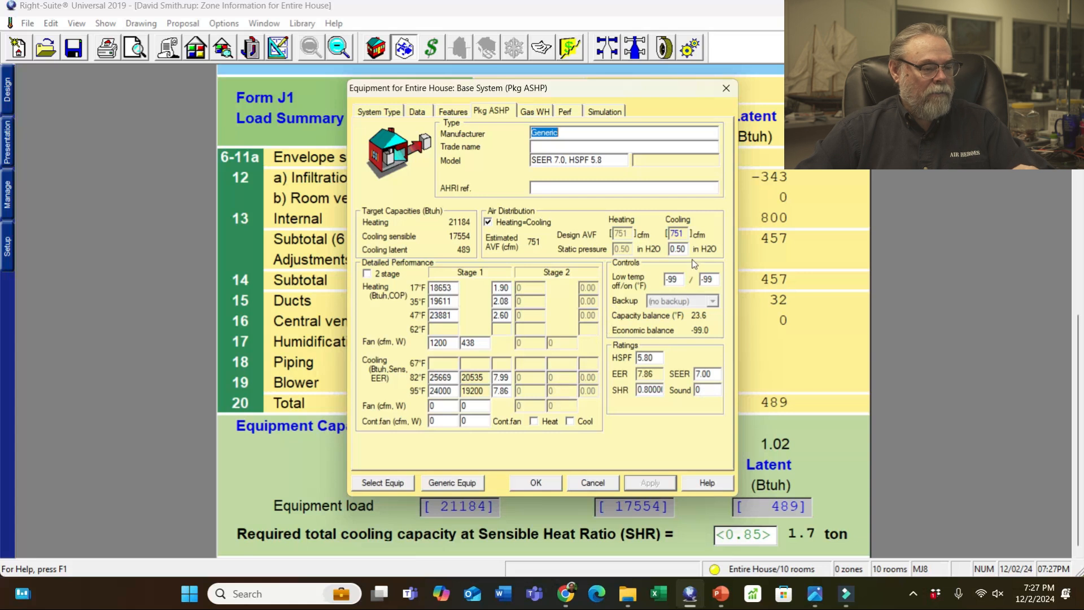
left_click(685, 233)
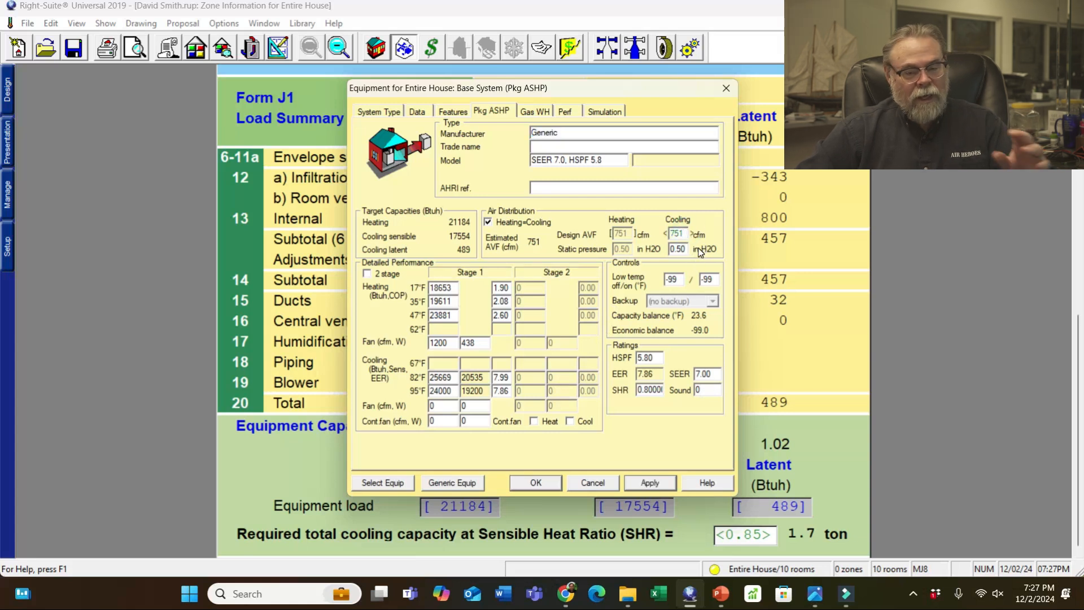
key("BackSpace")
key("BackSpace")
key("BackSpace")
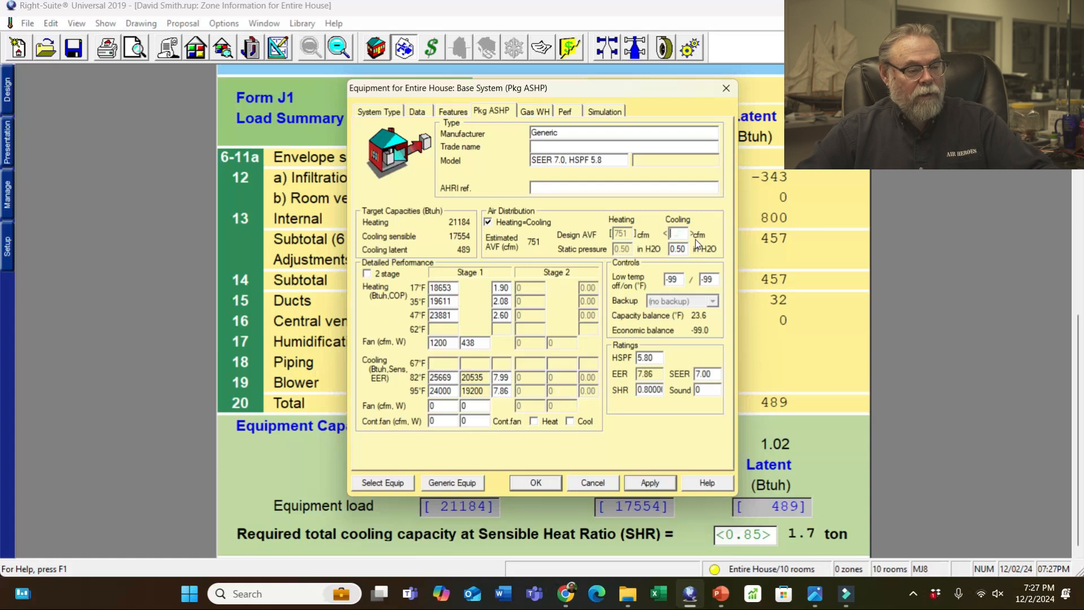
type("888")
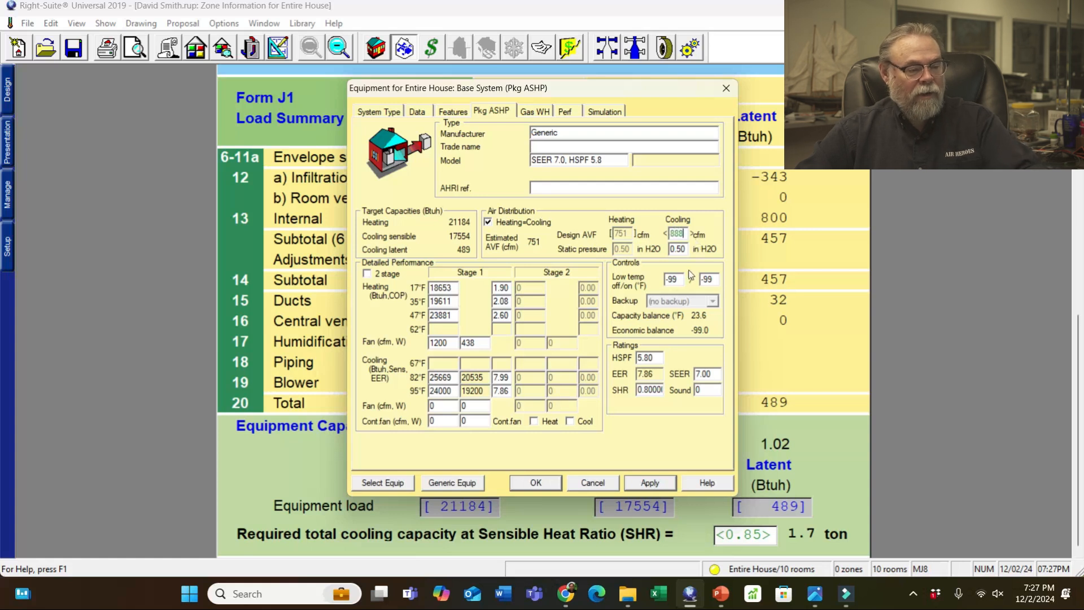
left_click(646, 484)
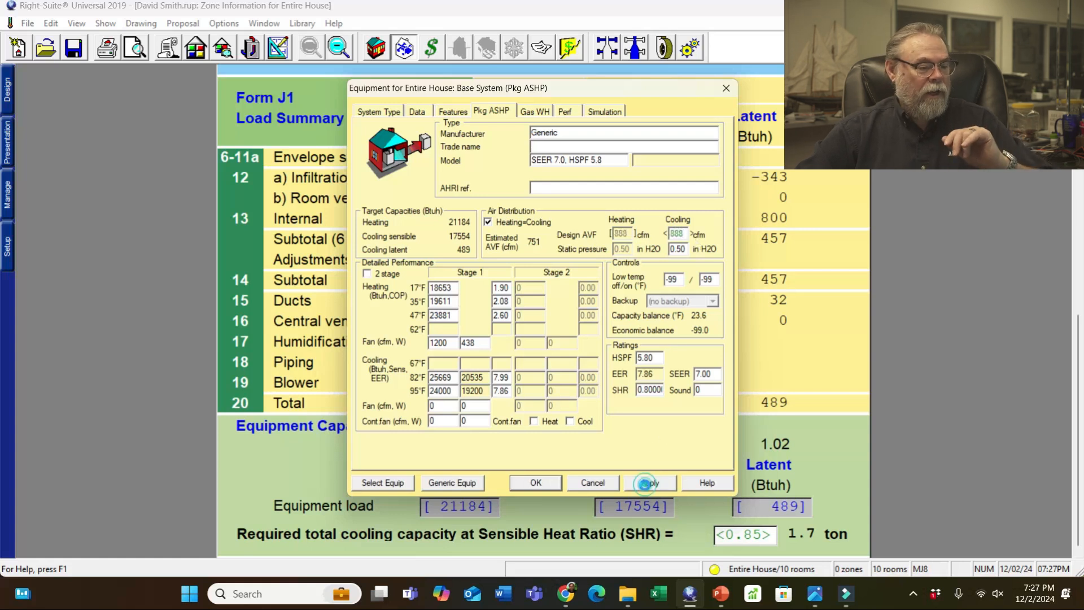
left_click(524, 484)
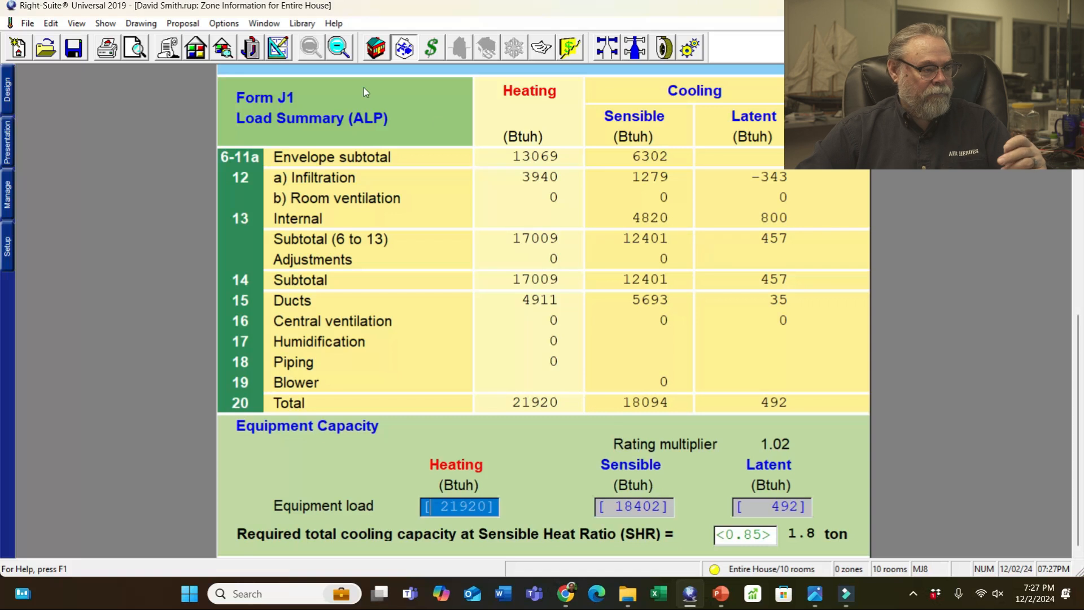
left_click(281, 51)
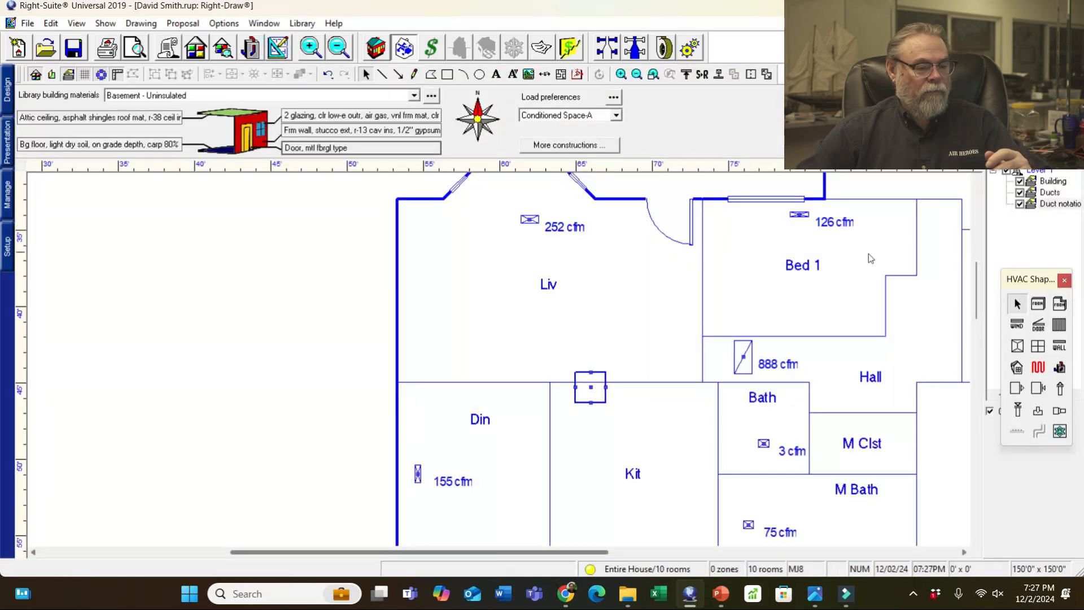
left_click(376, 48)
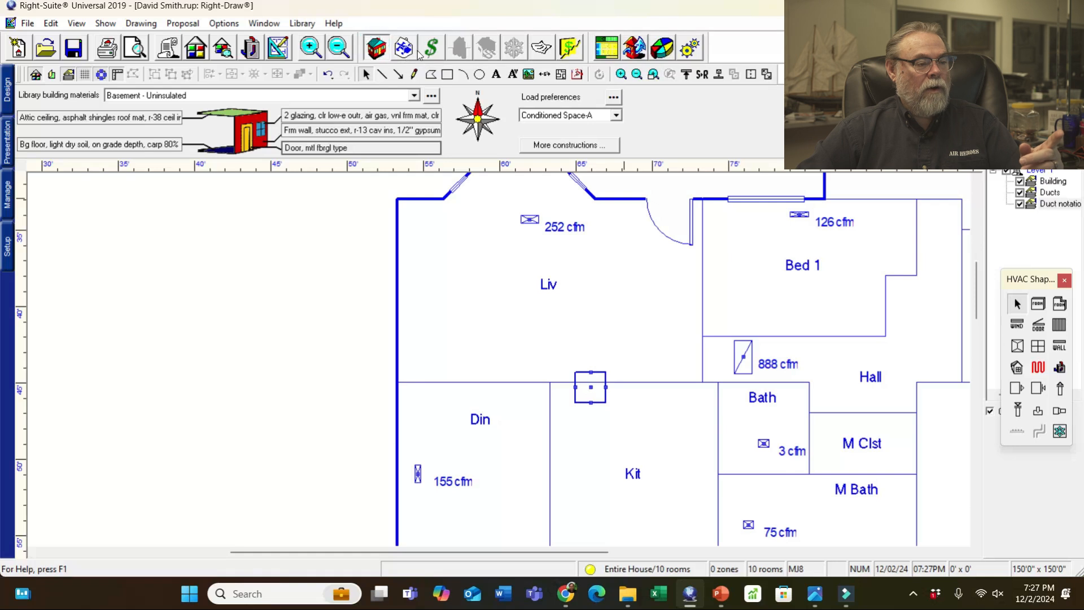
left_click(634, 49)
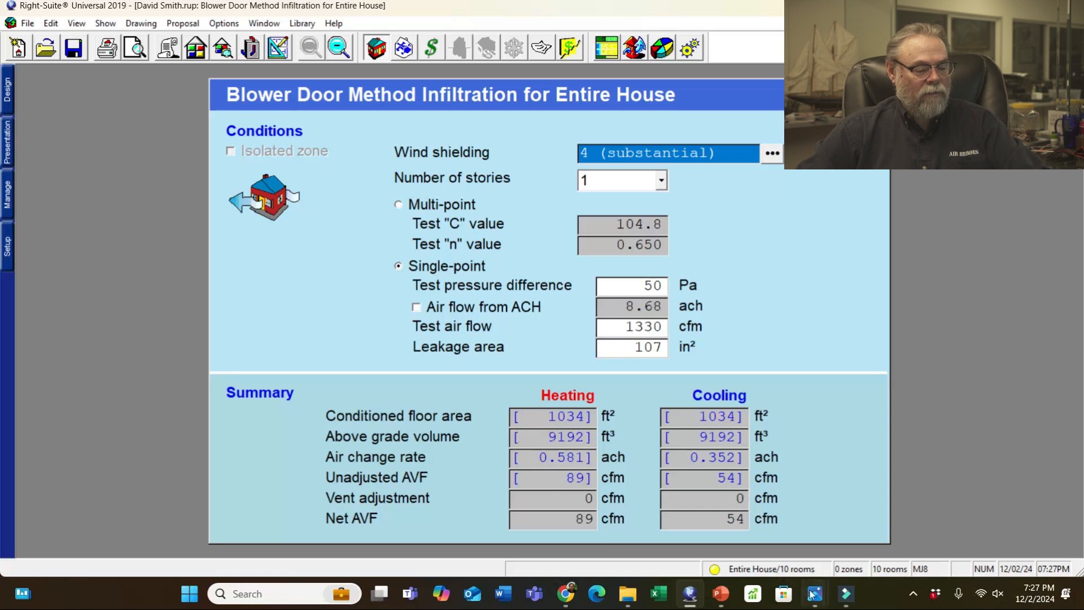
mouse_move(815, 594)
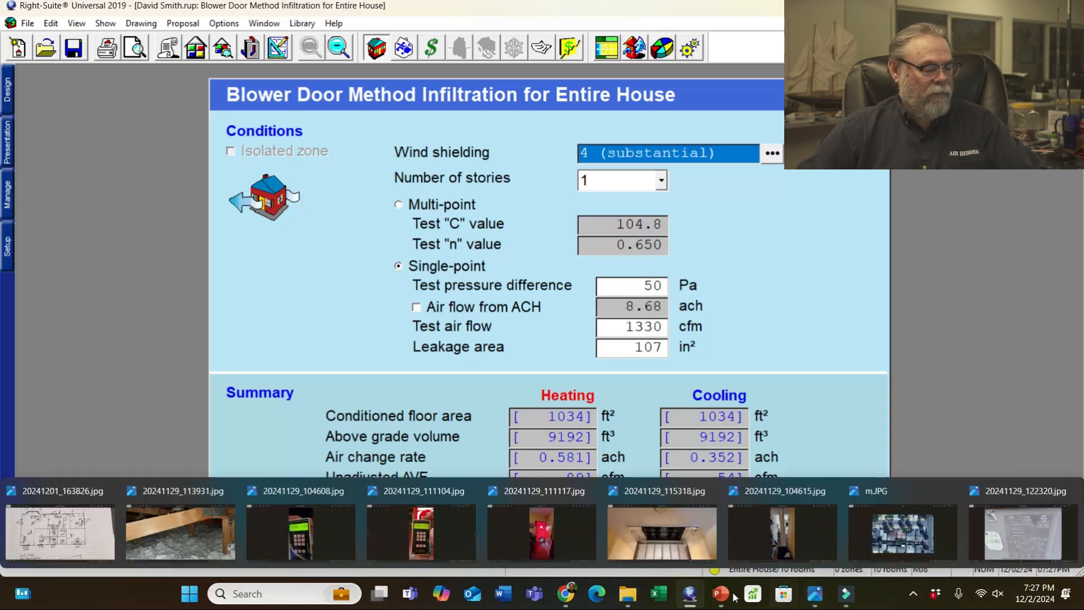
left_click(450, 550)
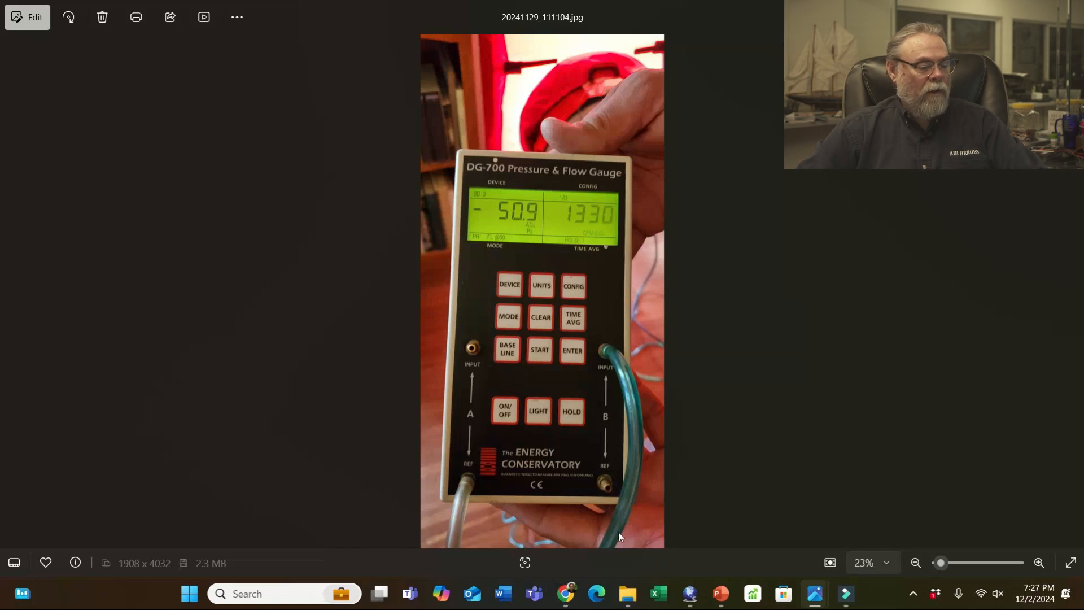
mouse_move(846, 590)
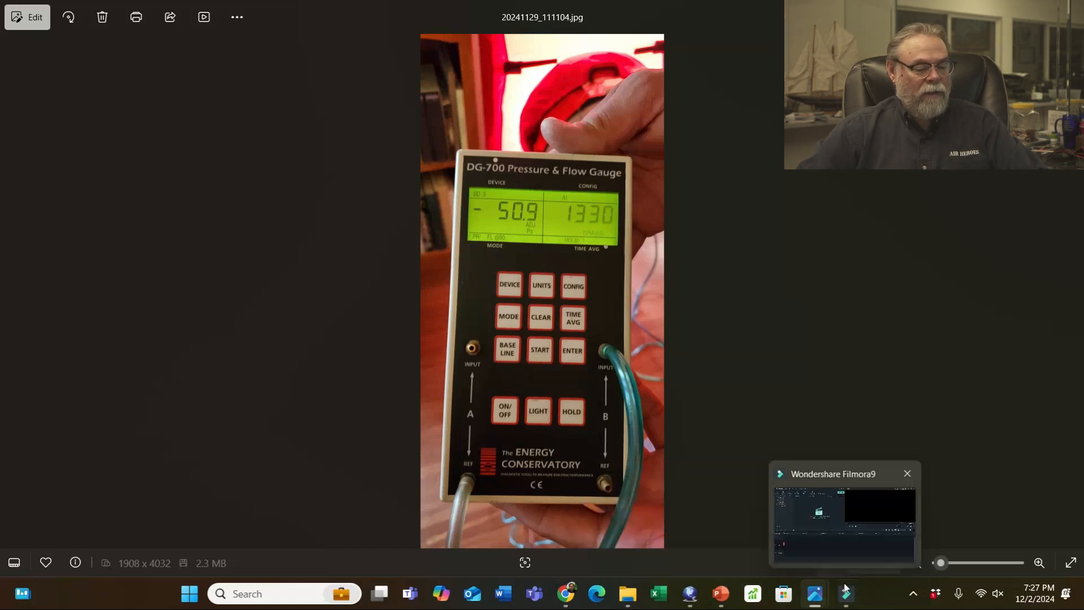
mouse_move(813, 604)
left_click(545, 525)
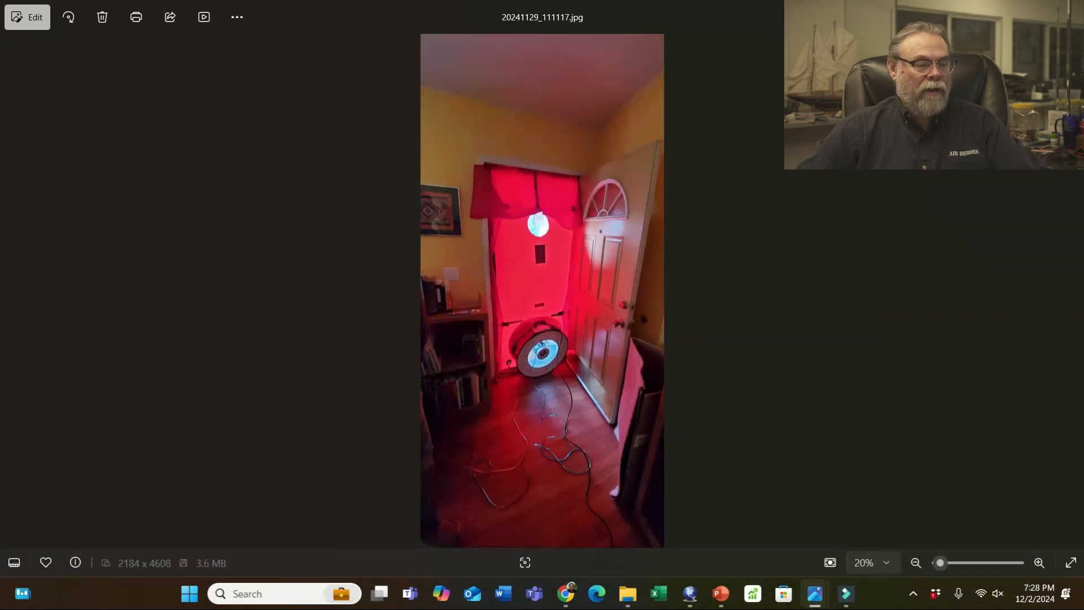
left_click(1004, 16)
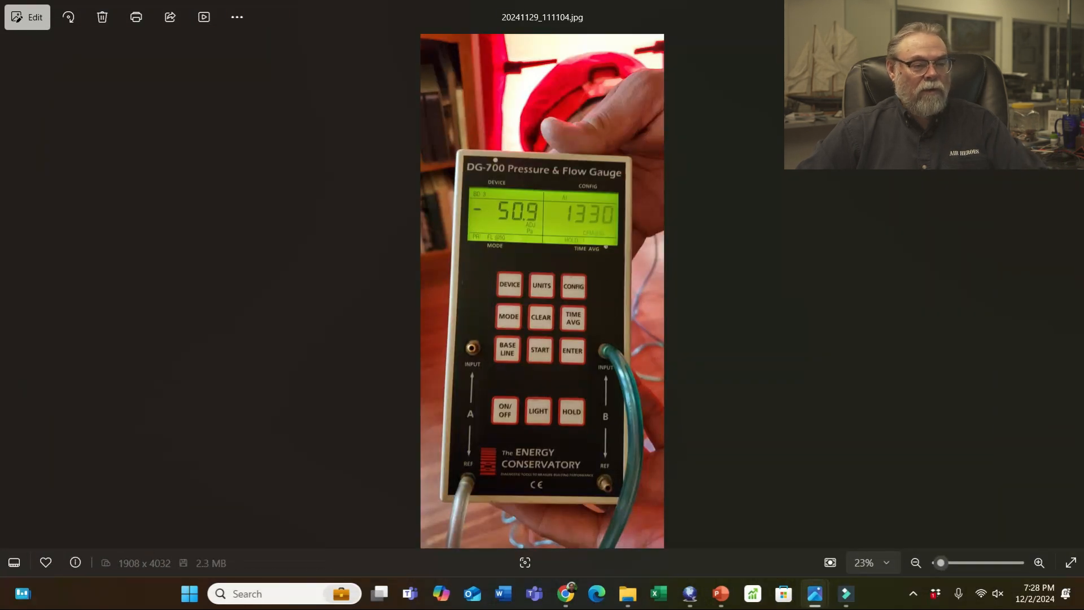
left_click(1003, 16)
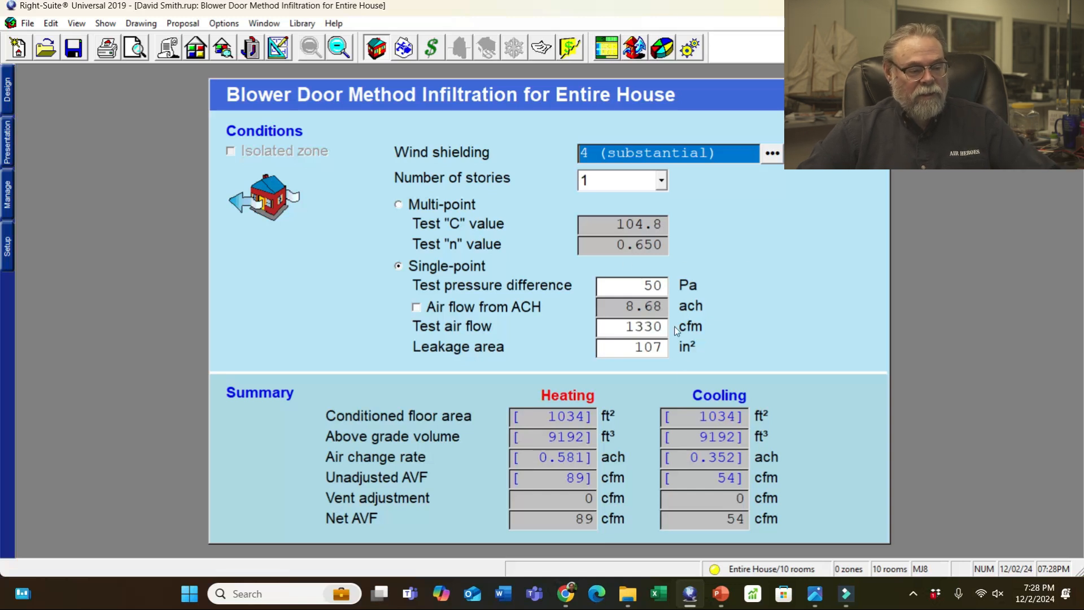
- Return to the Right-Draw floor plan after checking Zone Information and the 20241201_163826.jpg sketch
left_click(279, 49)
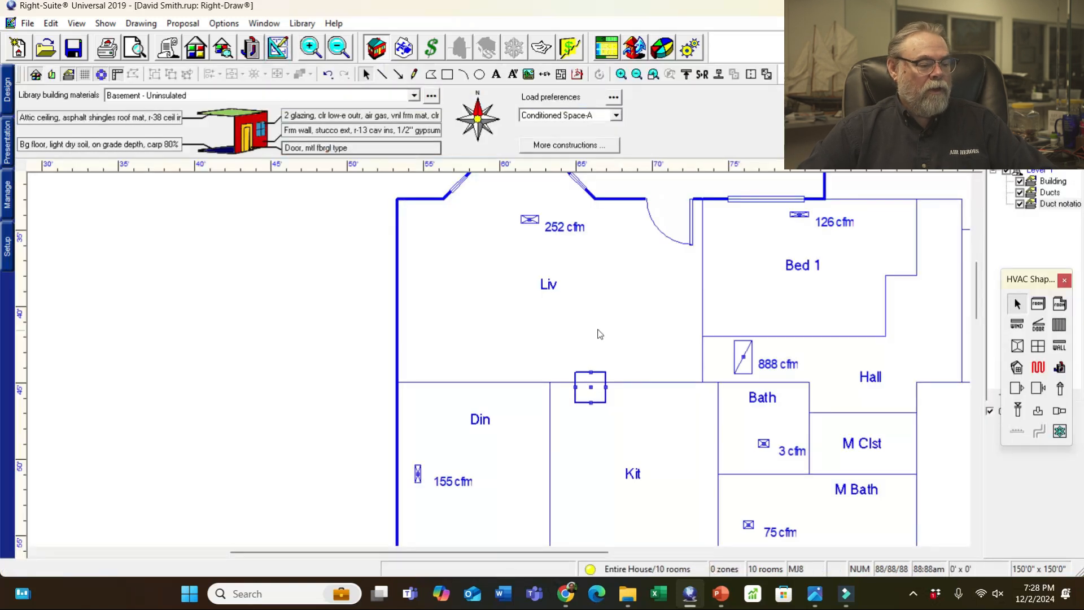
left_click(224, 49)
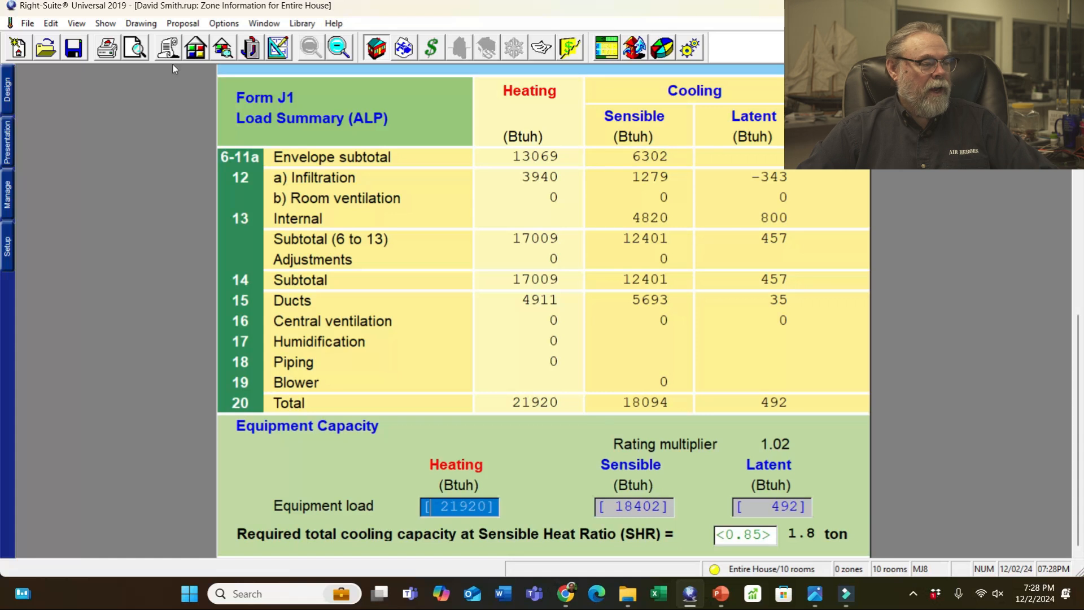
left_click(277, 47)
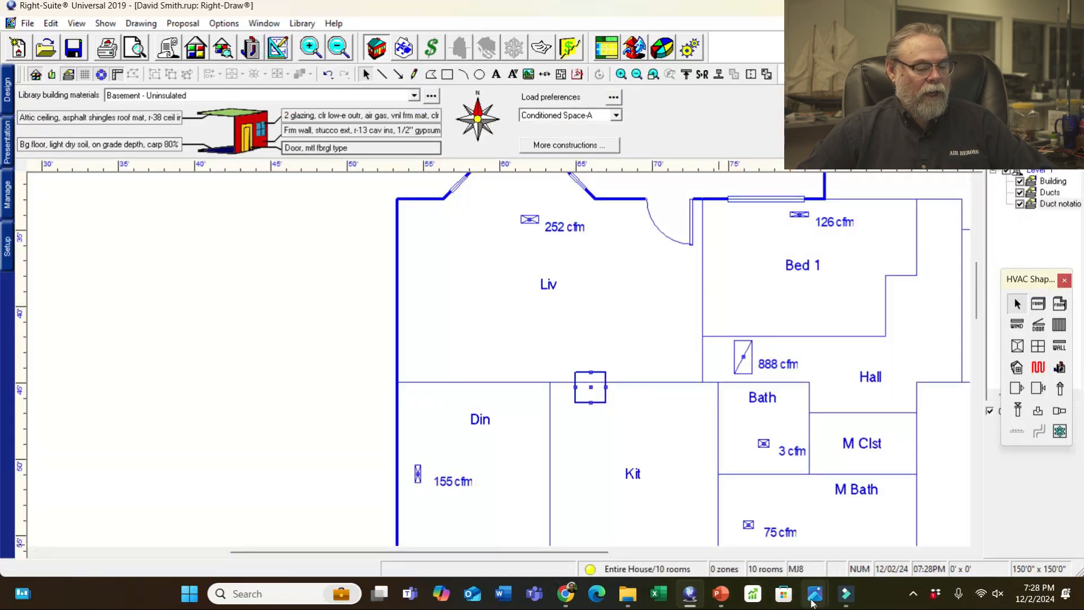
mouse_move(814, 597)
left_click(85, 538)
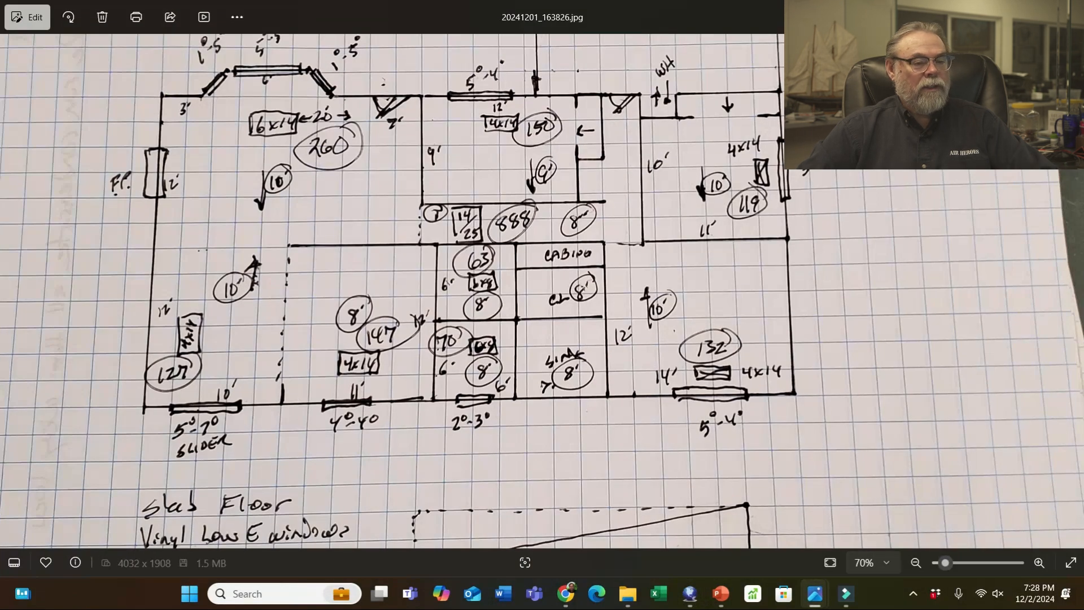
key("alt+Tab")
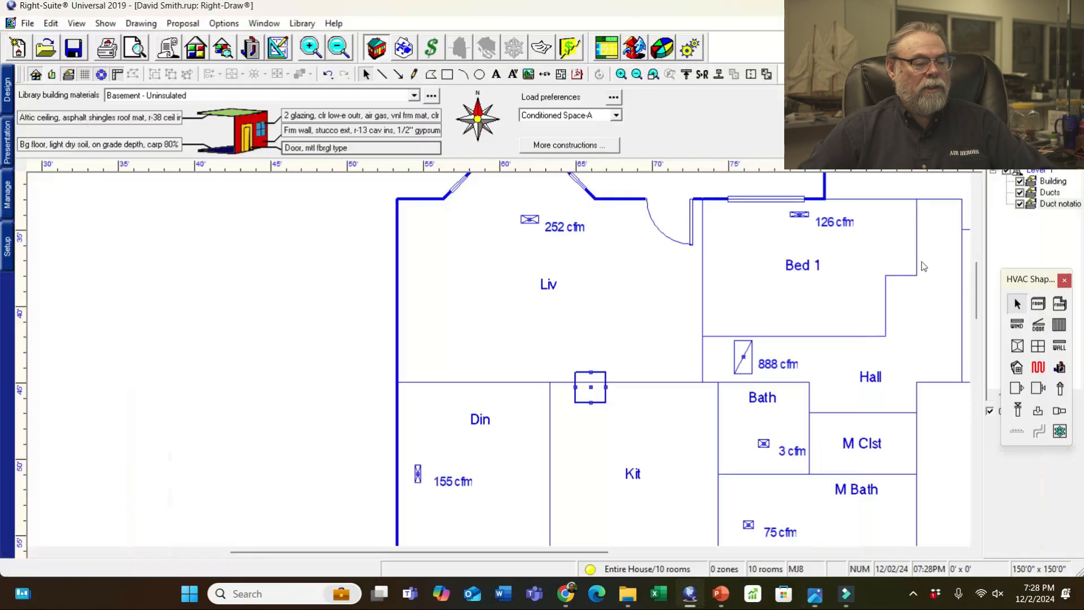
- Add a text label reading '260 cfm 103%' below the Liv room's 252 cfm register
left_click(497, 75)
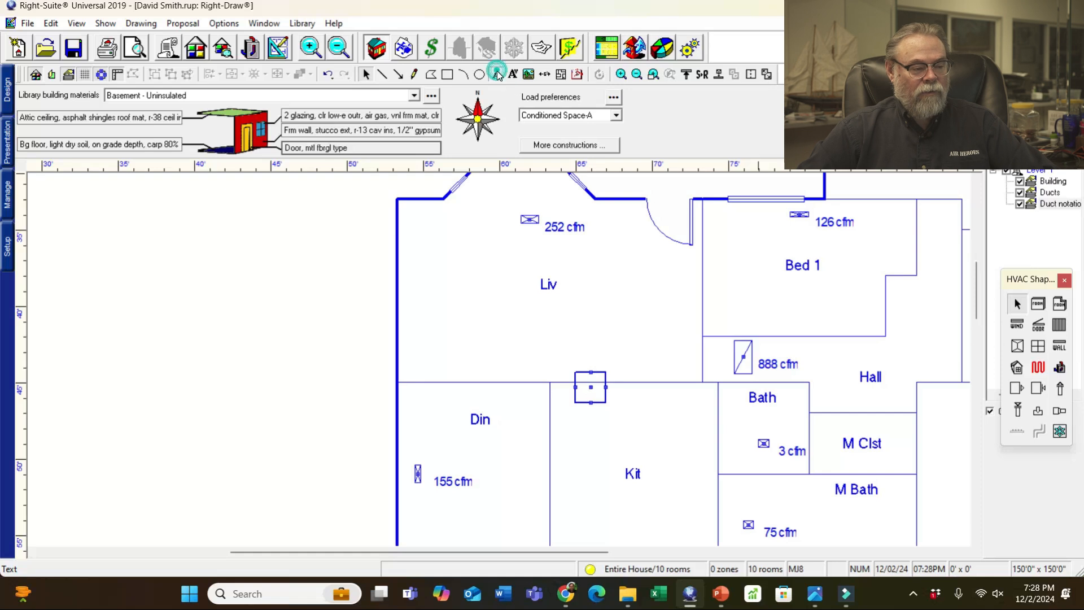
left_click_drag(499, 235, 594, 261)
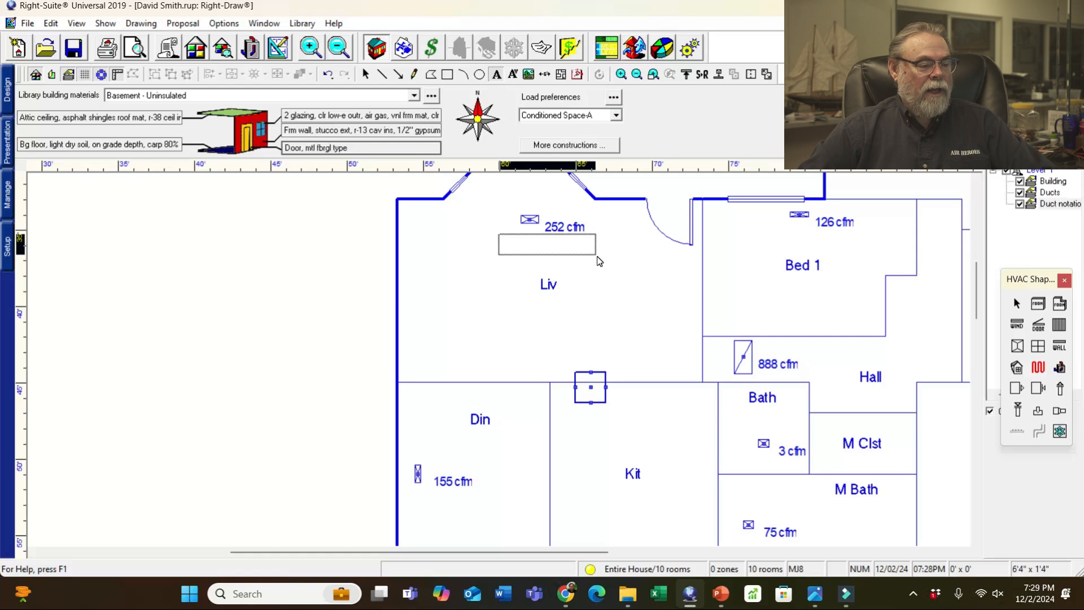
left_click_drag(599, 260, 601, 262)
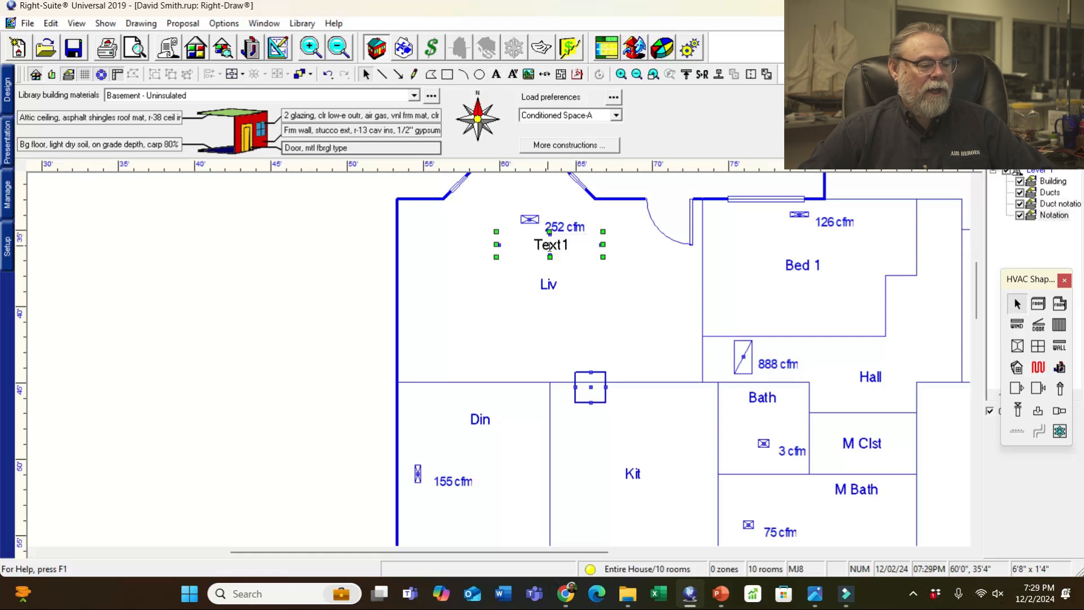
left_click(542, 242)
key("Delete")
key("Delete")
key("Delete")
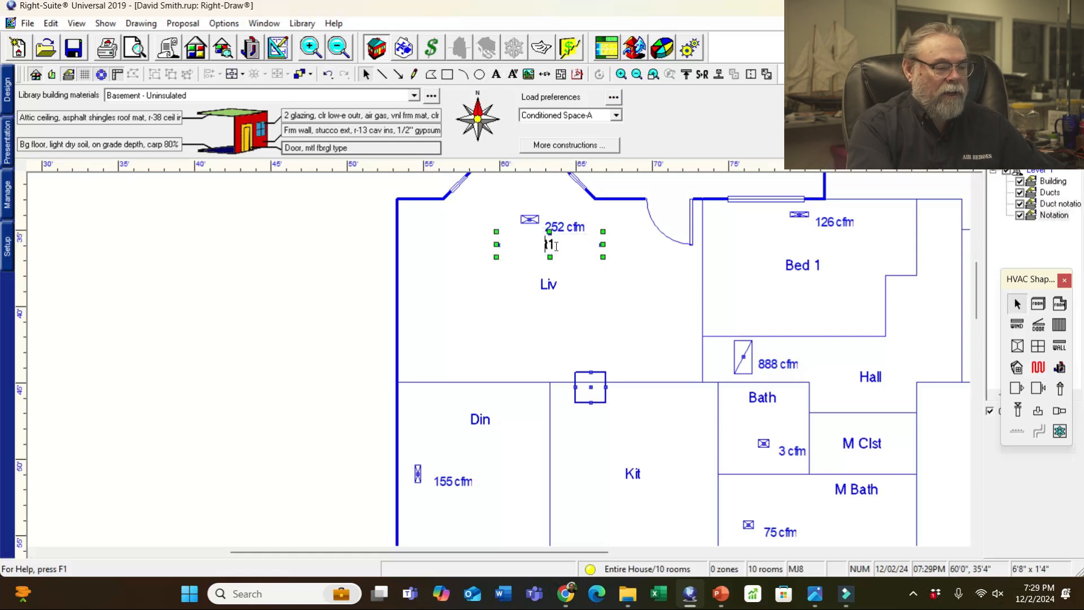
type("260")
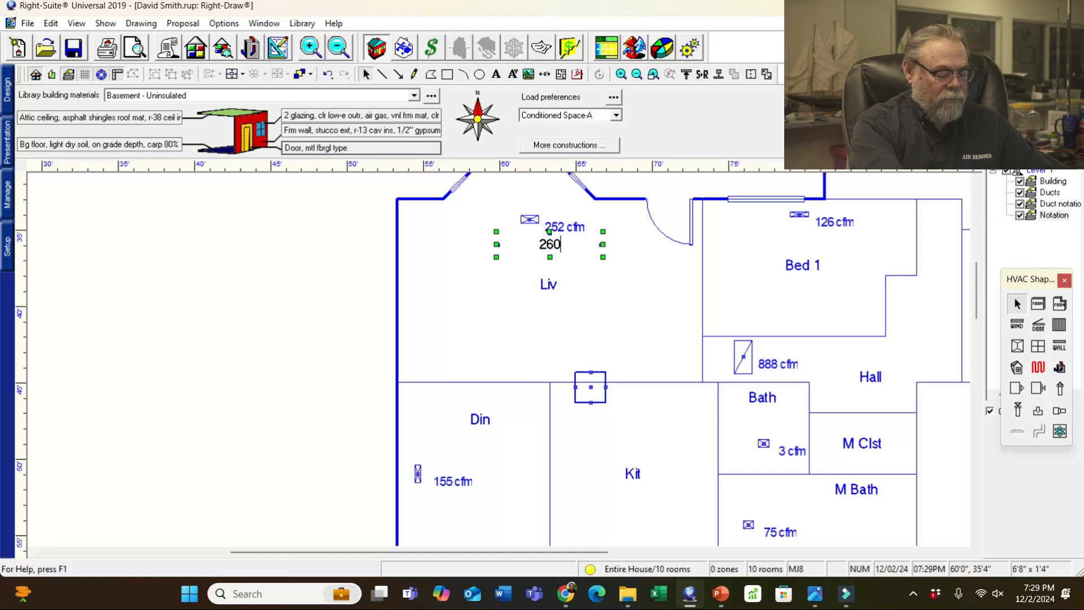
type(" cfm")
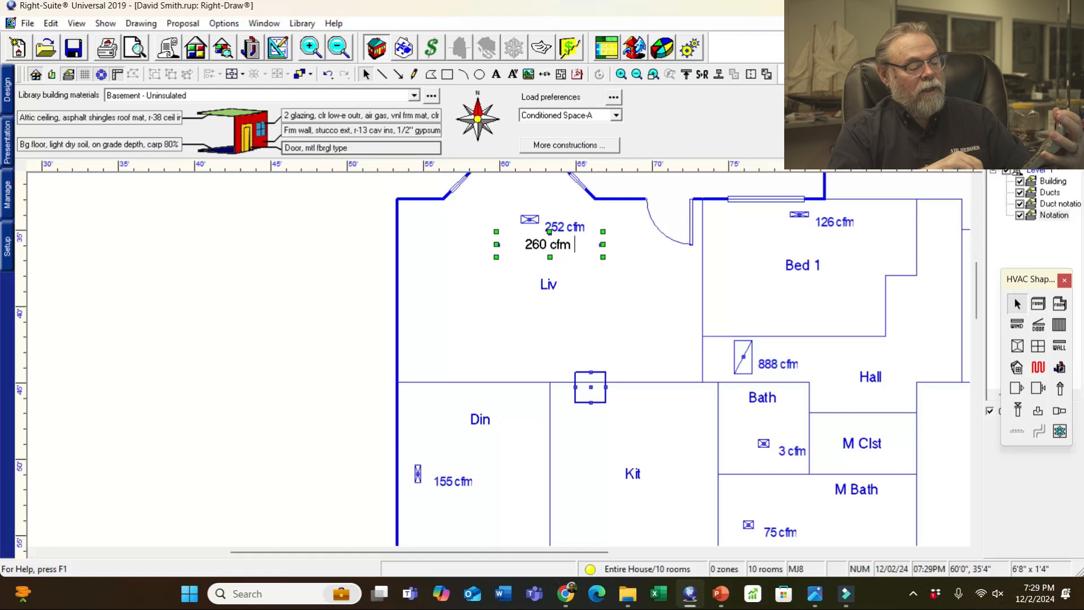
type("103%")
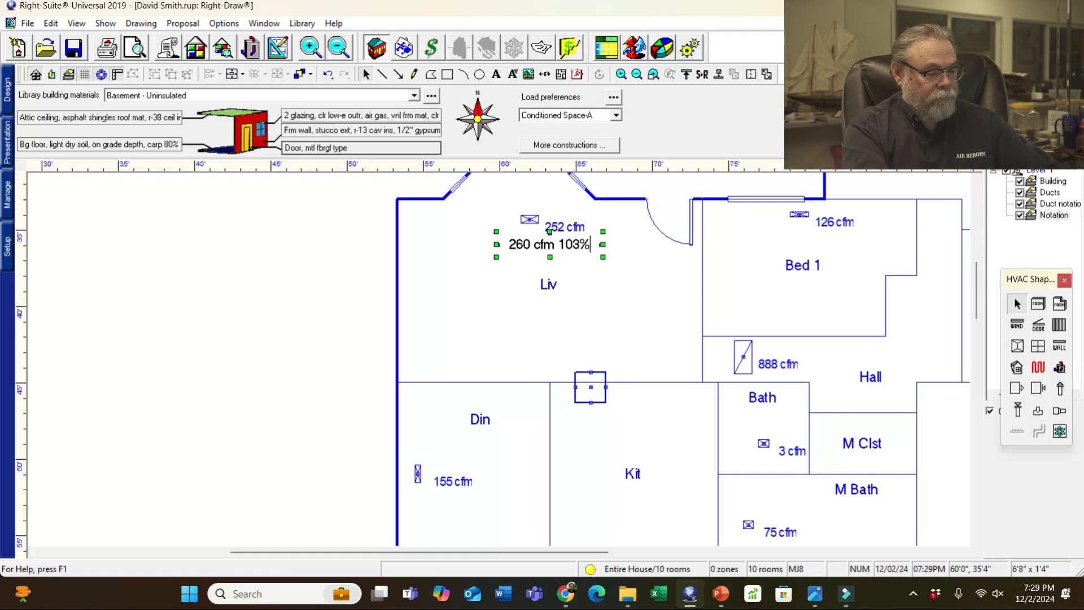
left_click(303, 284)
- Open the new label's Property Sheet and move it aside
left_click(515, 247)
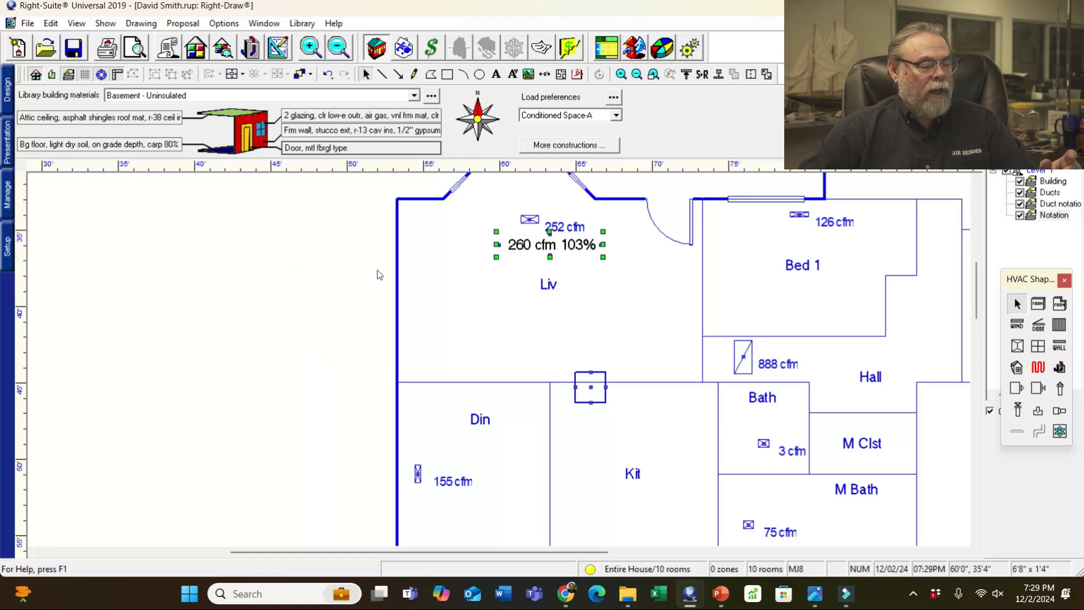
double_click(354, 268)
left_click_drag(164, 183, 292, 197)
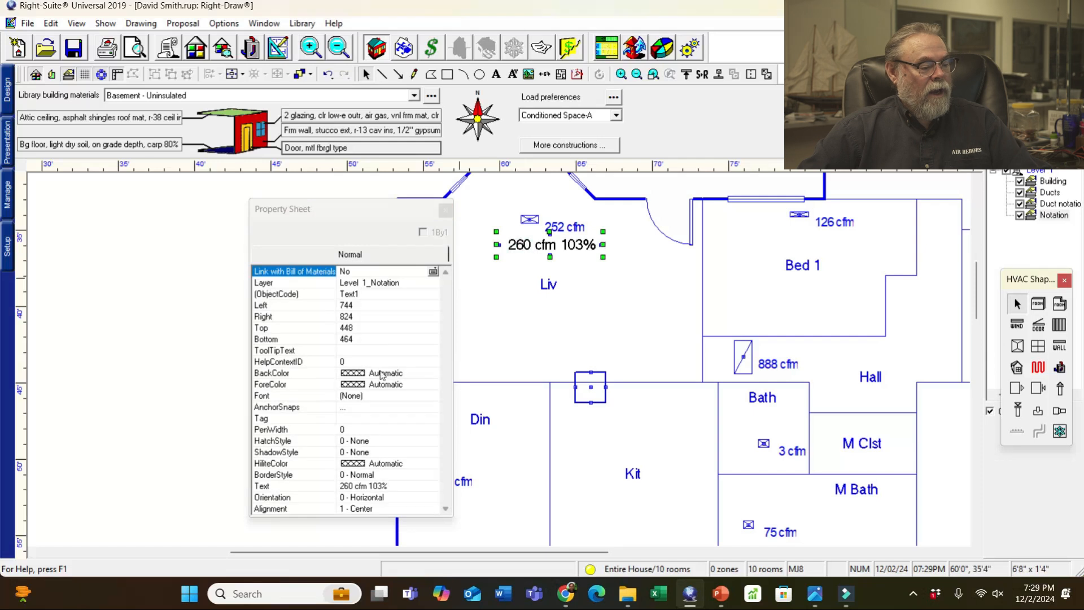
- Set the 260 cfm 103% label's background colour to green
left_click(381, 375)
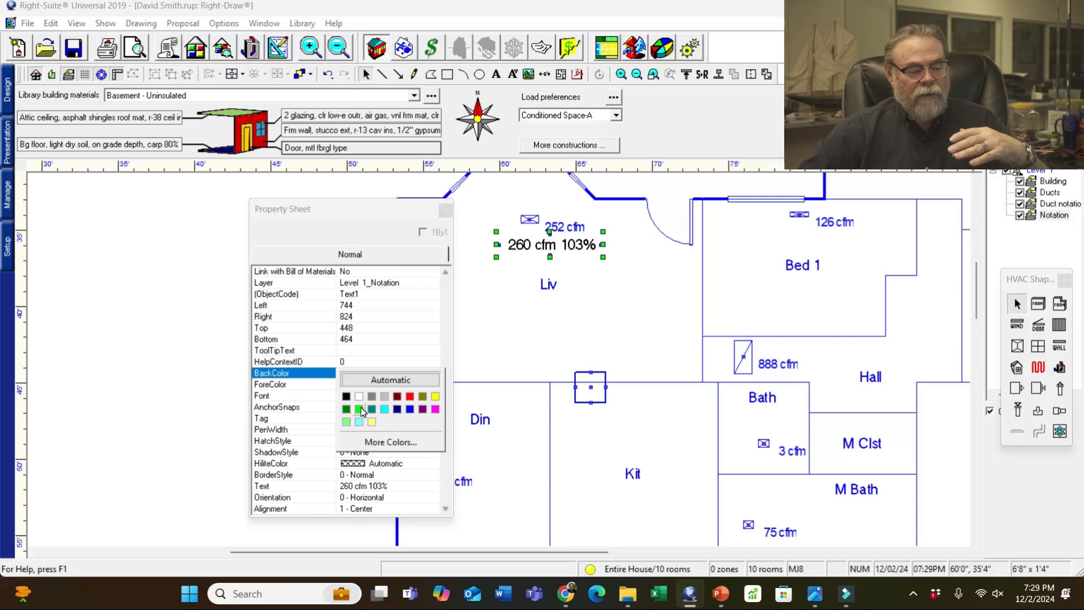
left_click(360, 408)
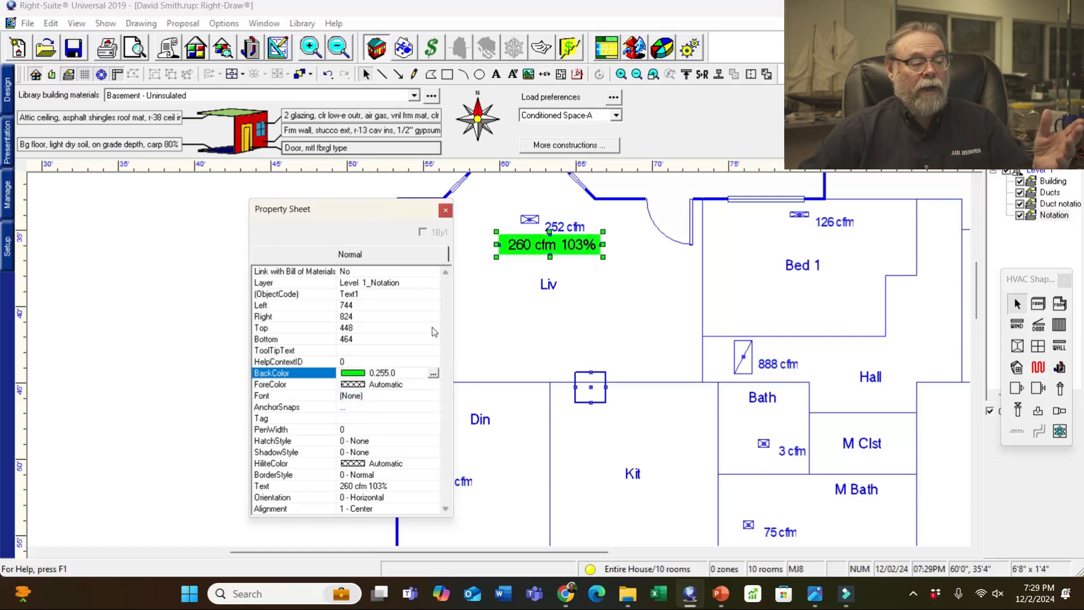
left_click_drag(420, 215, 335, 203)
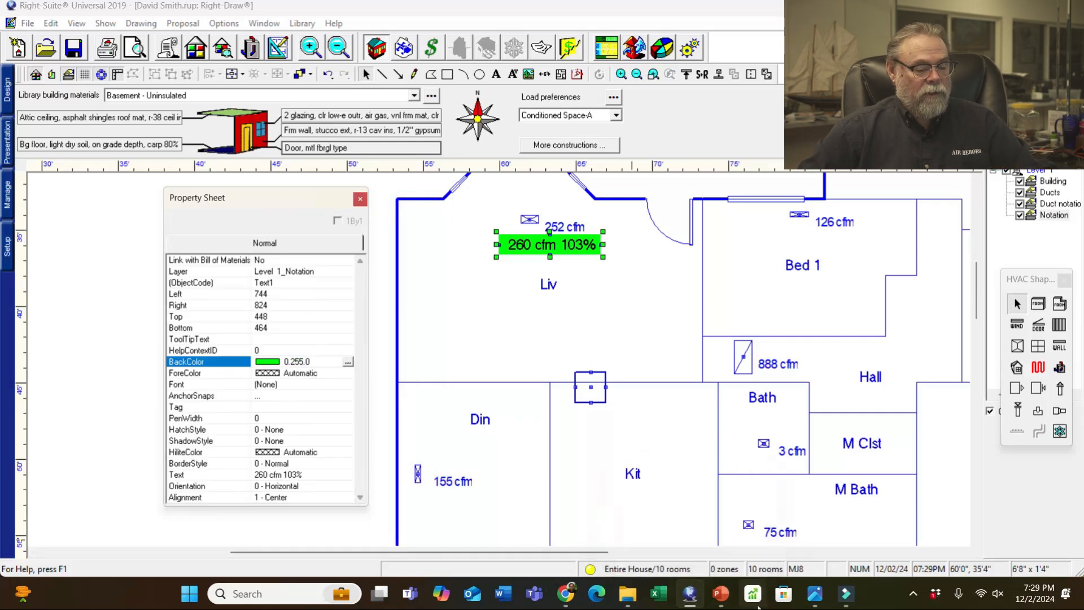
- Duplicate the green label onto Din's 155 cfm register, comparing with the sketch photo
left_click(812, 601)
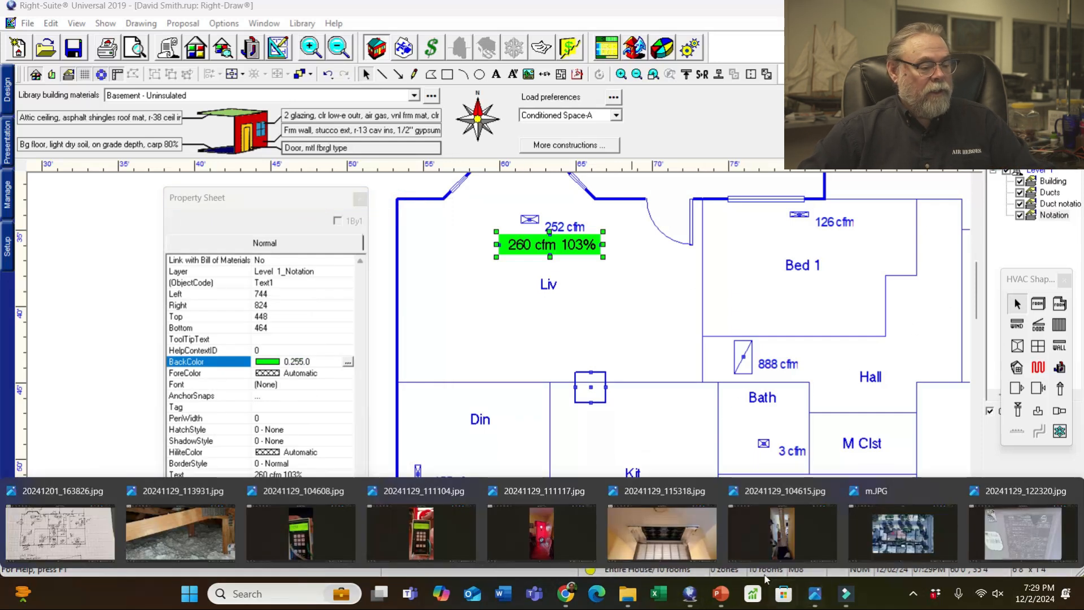
left_click(67, 535)
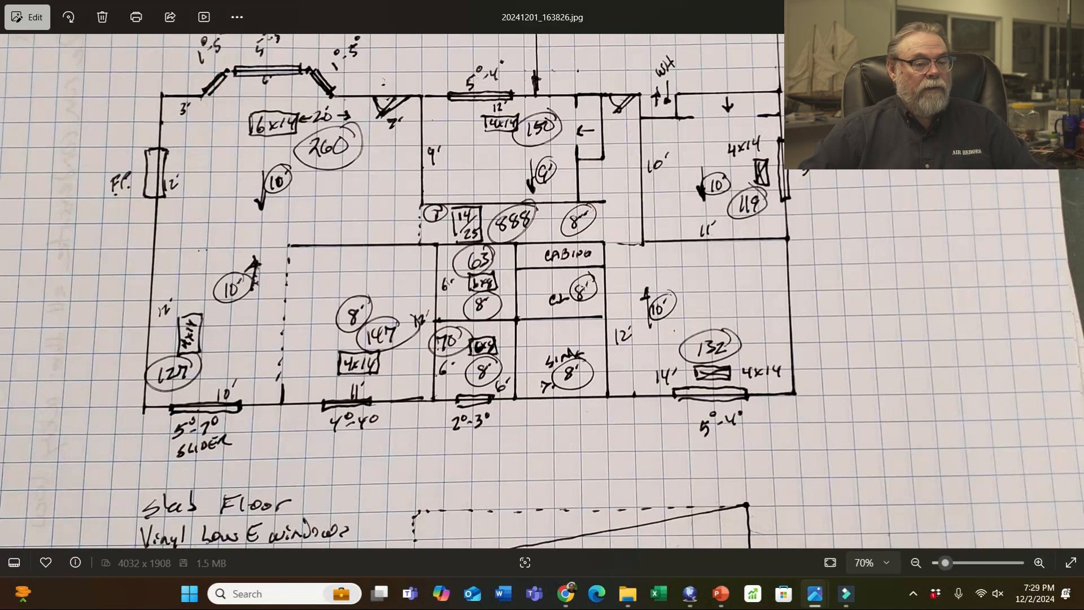
key("alt+Tab")
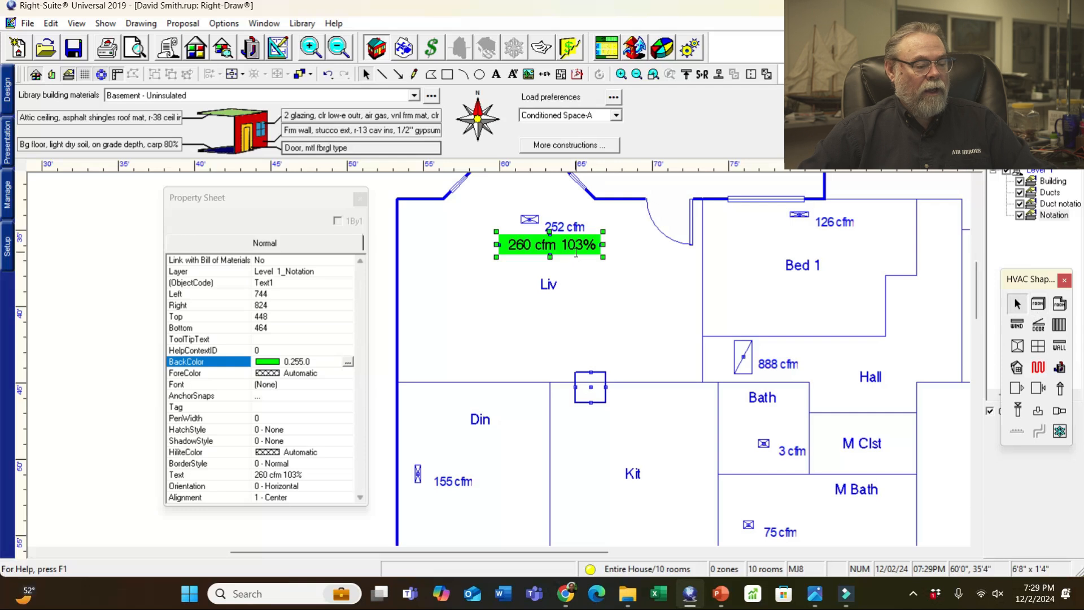
left_click(536, 249)
left_click(536, 249)
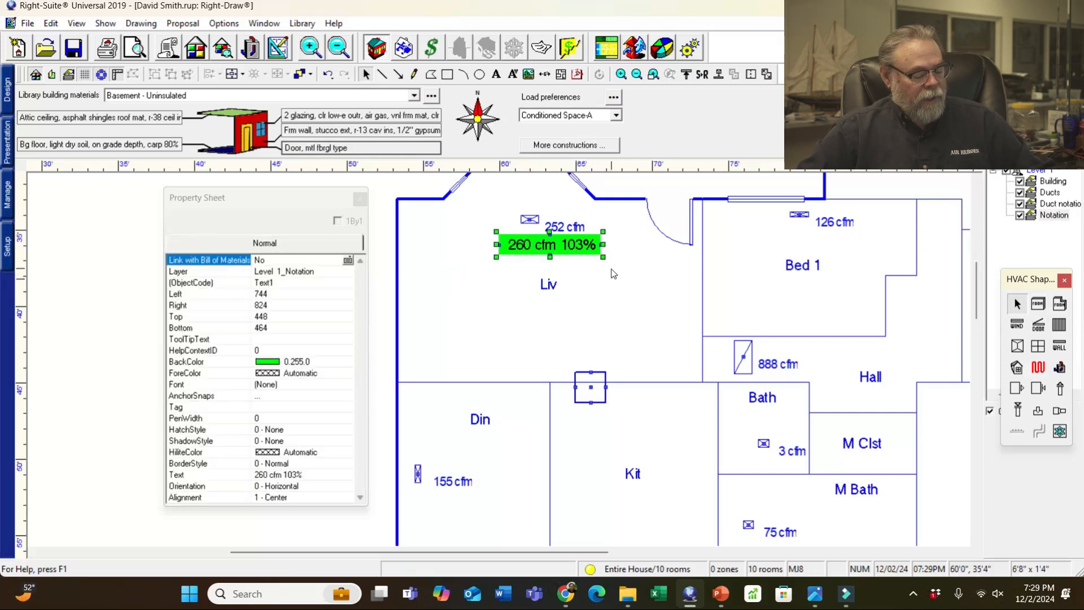
key("ctrl+d")
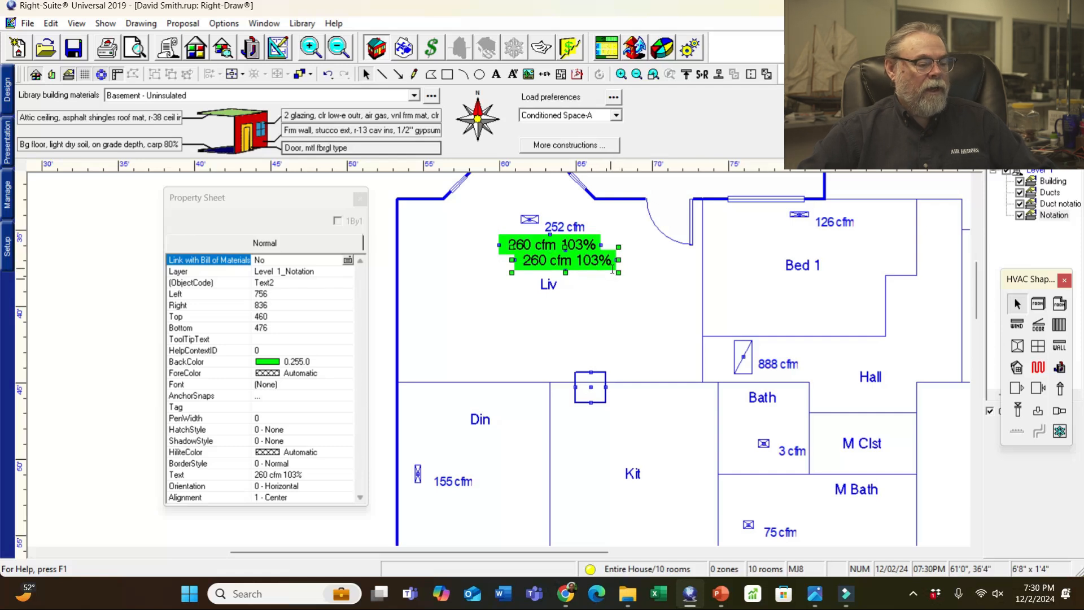
mouse_move(611, 259)
left_mouse_down()
mouse_move(505, 505)
mouse_move(512, 497)
left_mouse_up()
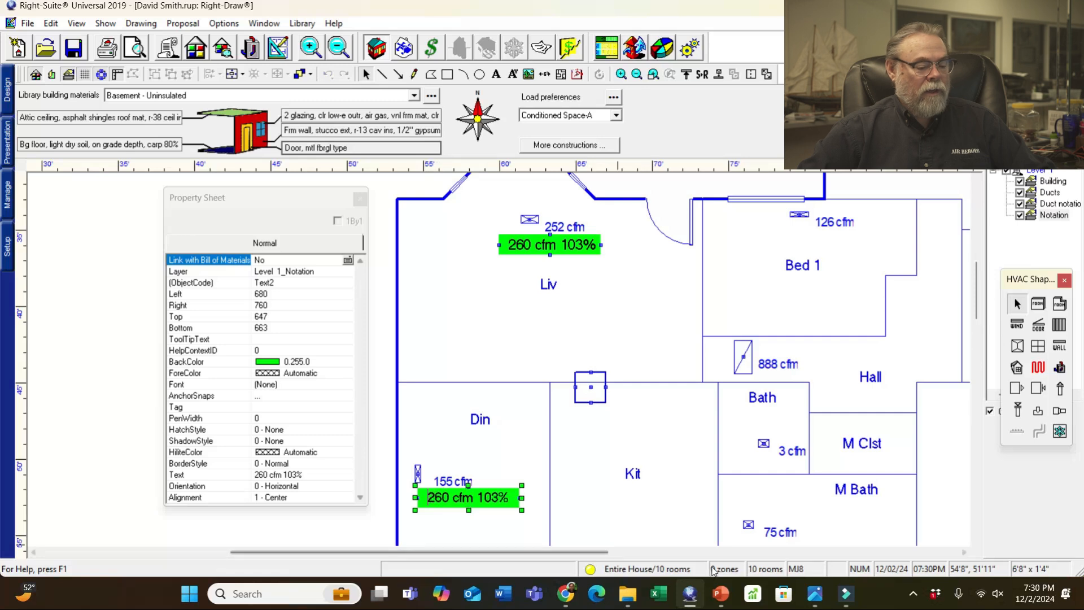
mouse_move(815, 593)
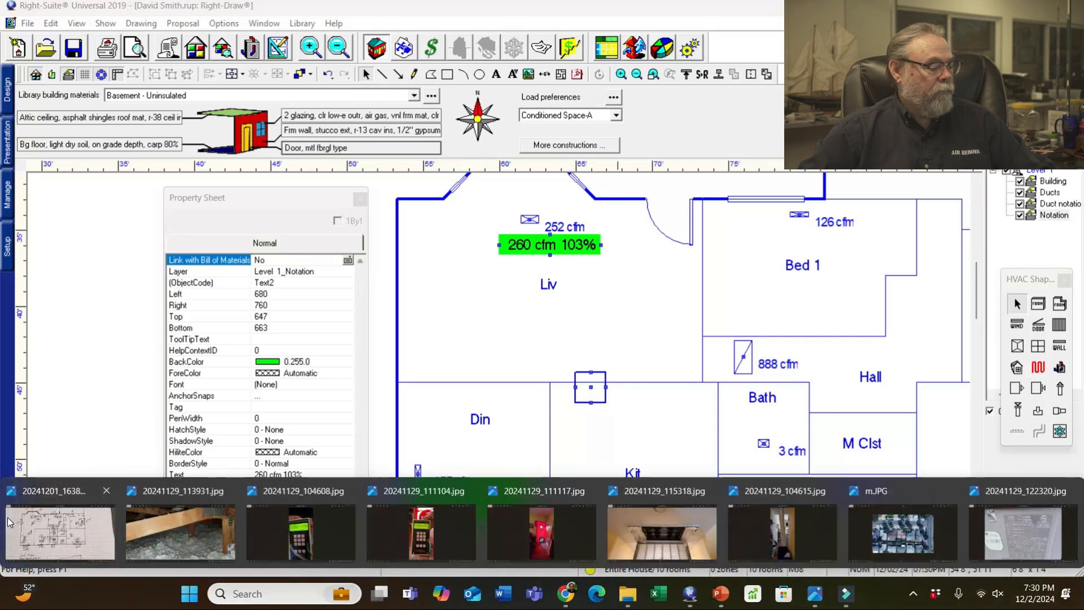
left_click(60, 532)
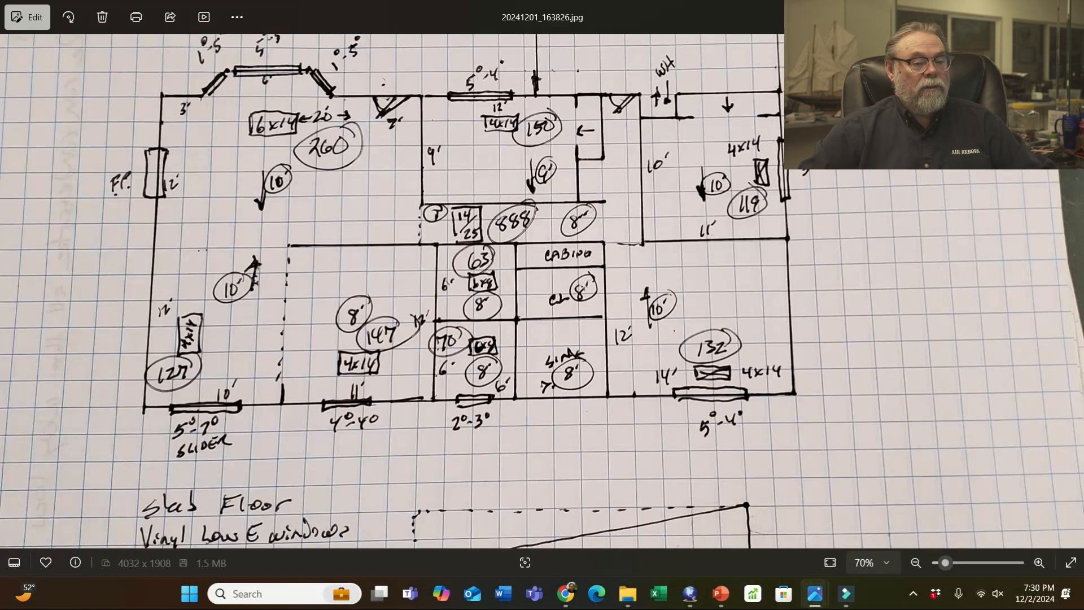
- Edit the copied Din label to '127 cfm 82%' and change its BackColor to yellow
left_click(1003, 11)
double_click(434, 497)
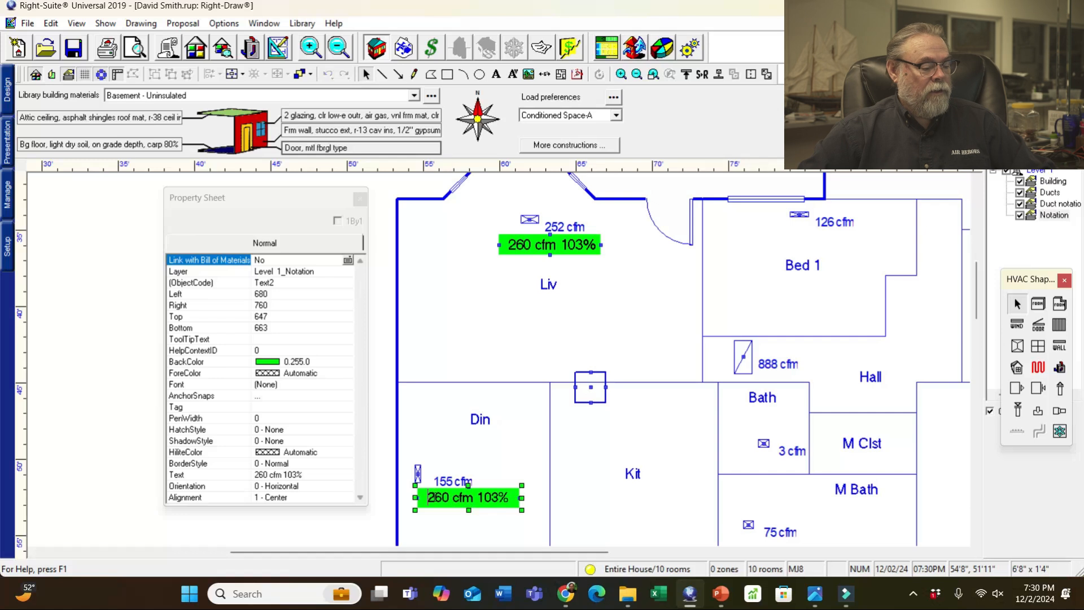
key("Delete")
key("Delete")
key("Delete")
type("127")
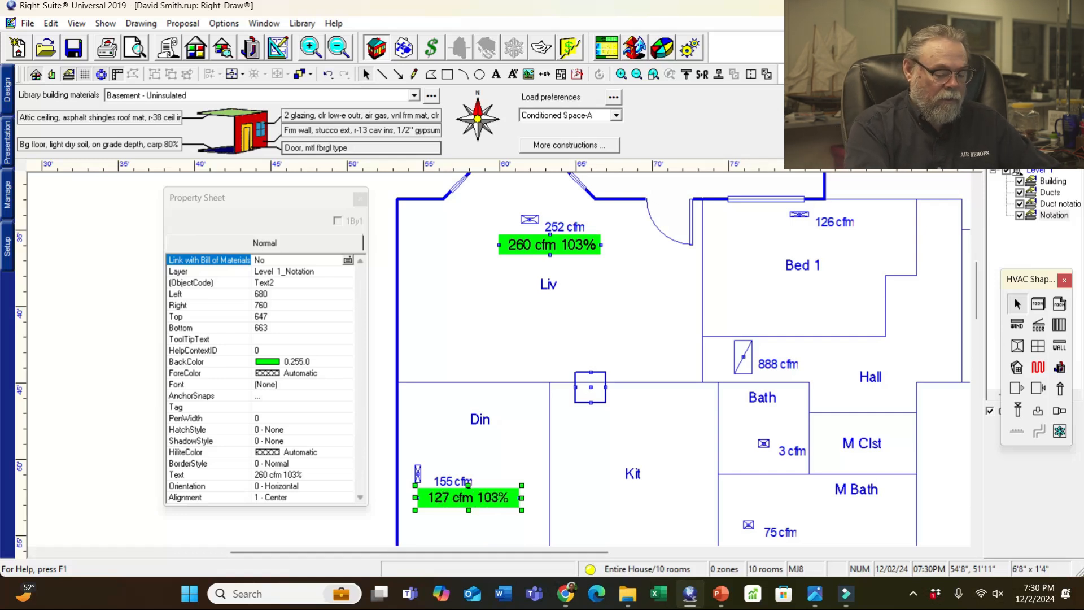
key("Delete")
key("Delete")
key("Delete")
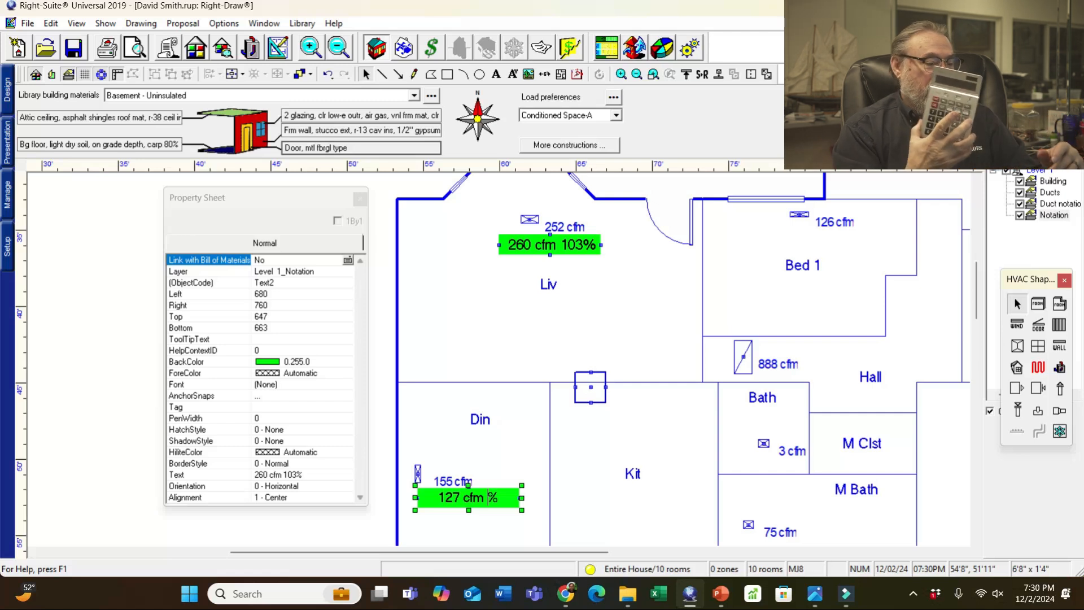
type("82")
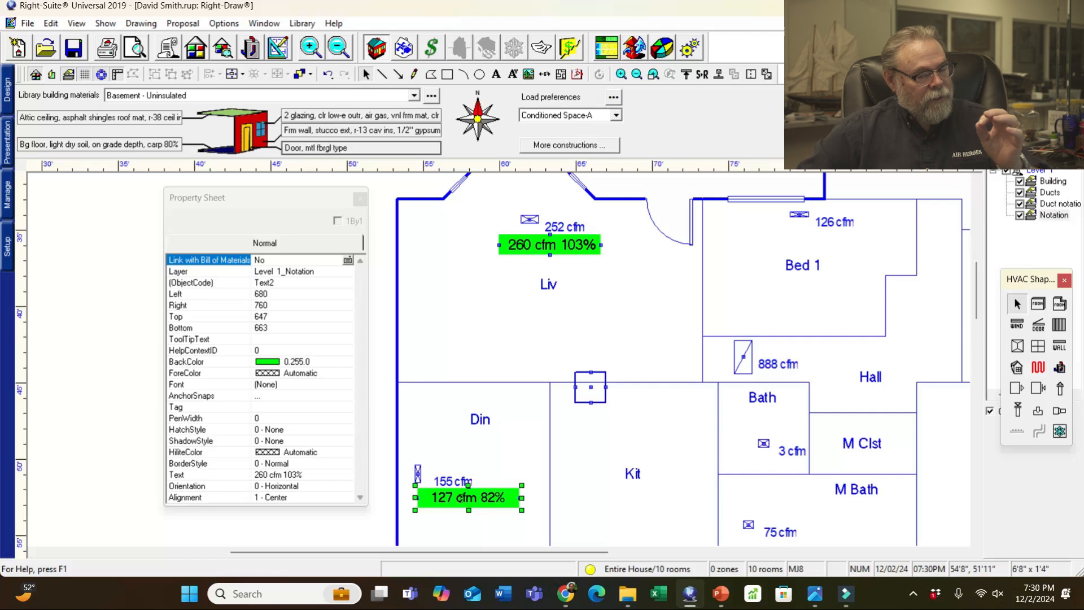
left_click(23, 592)
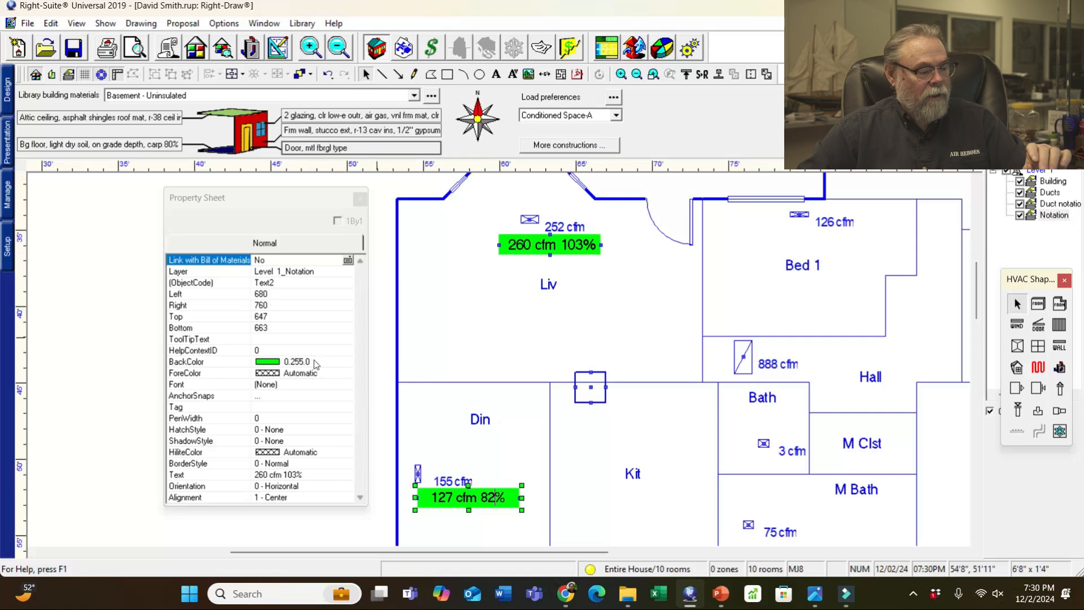
left_click(309, 364)
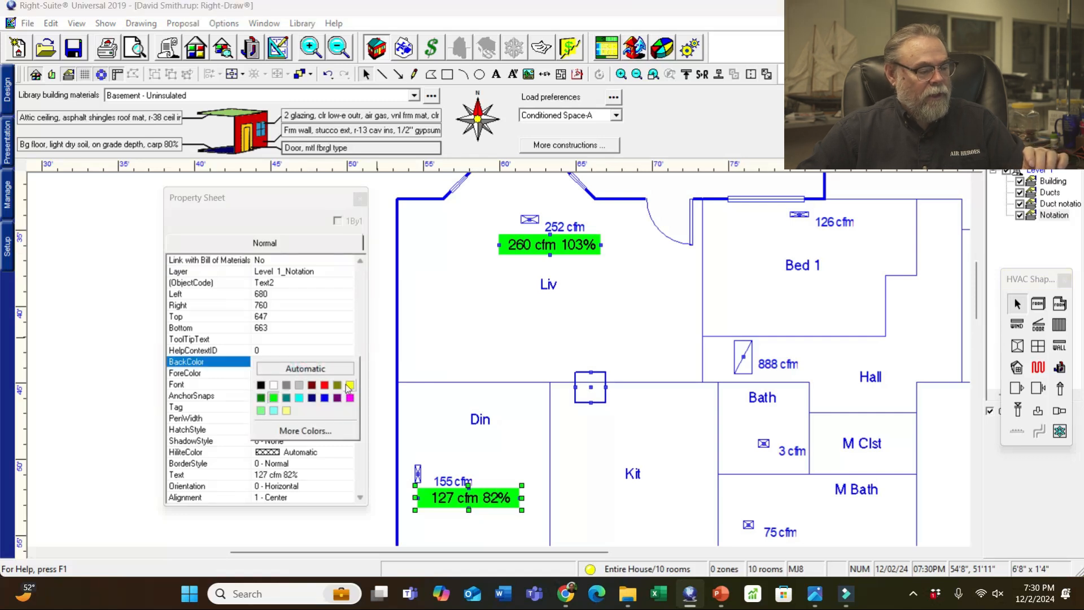
left_click(350, 386)
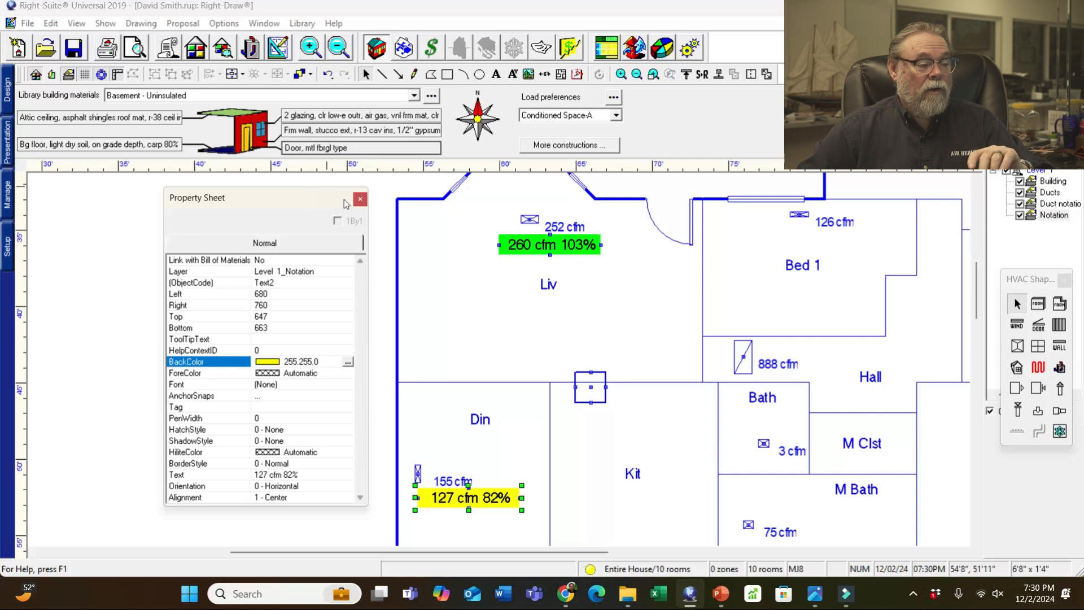
left_click(411, 184)
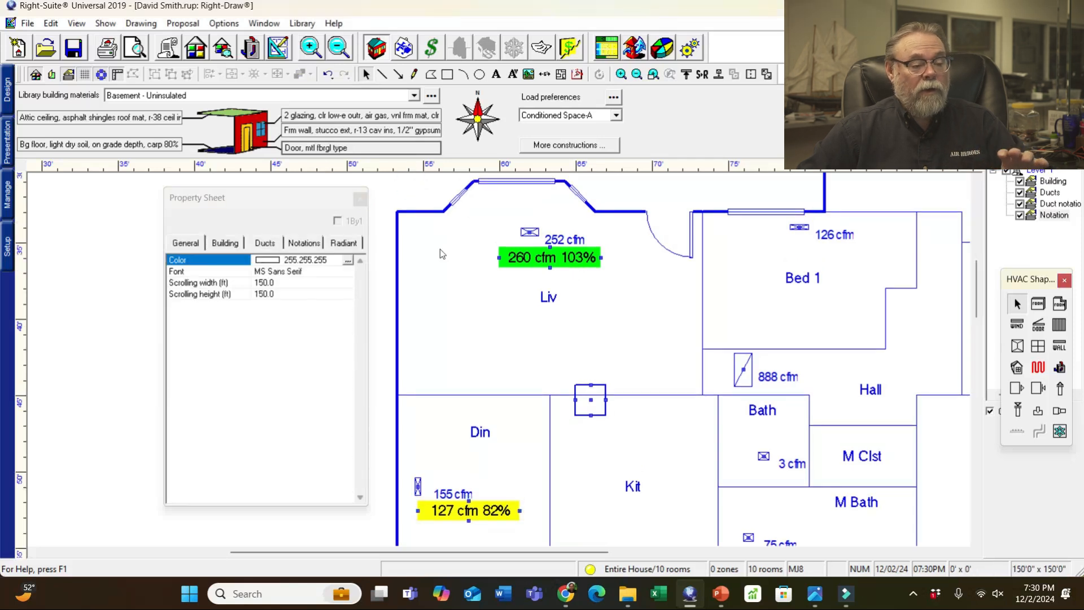
- Paste a copy of the green Liv label beside Bed 1's 126 cfm register
left_click(577, 265)
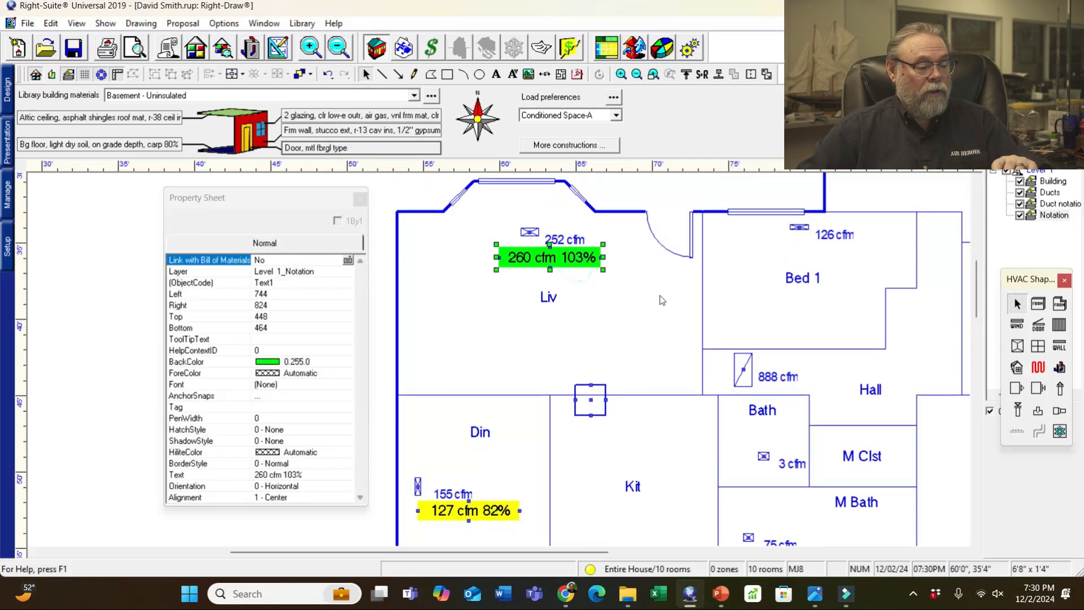
left_click(675, 300)
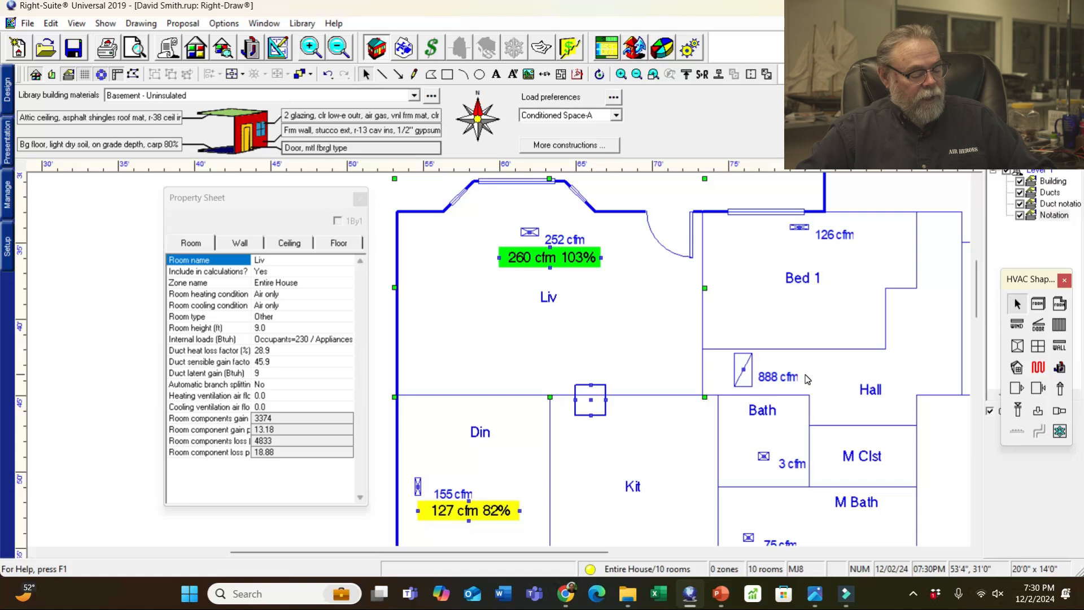
key("ctrl+v")
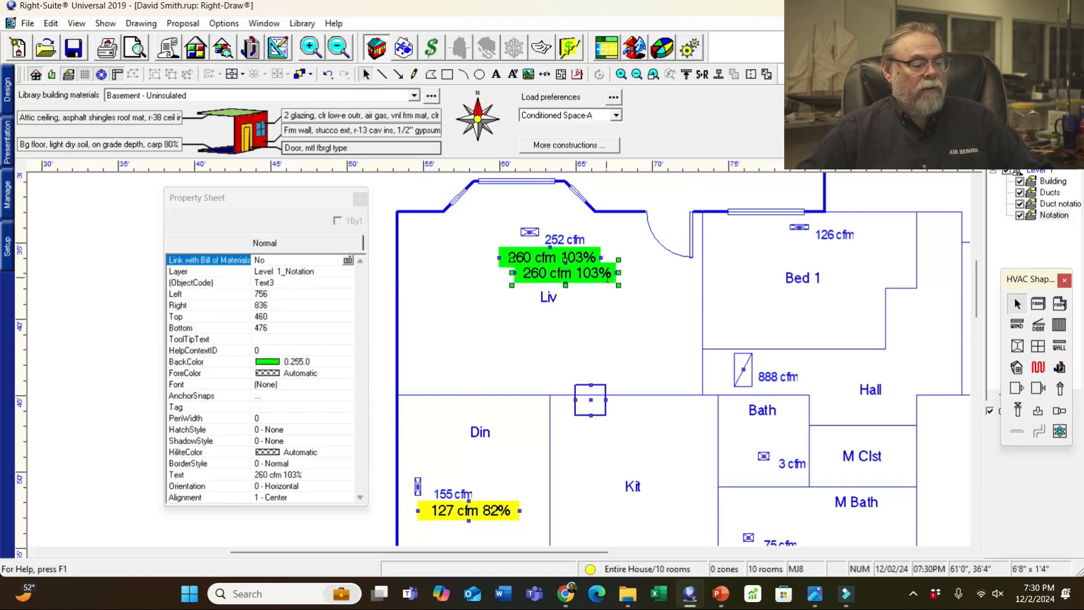
left_click_drag(617, 272, 880, 255)
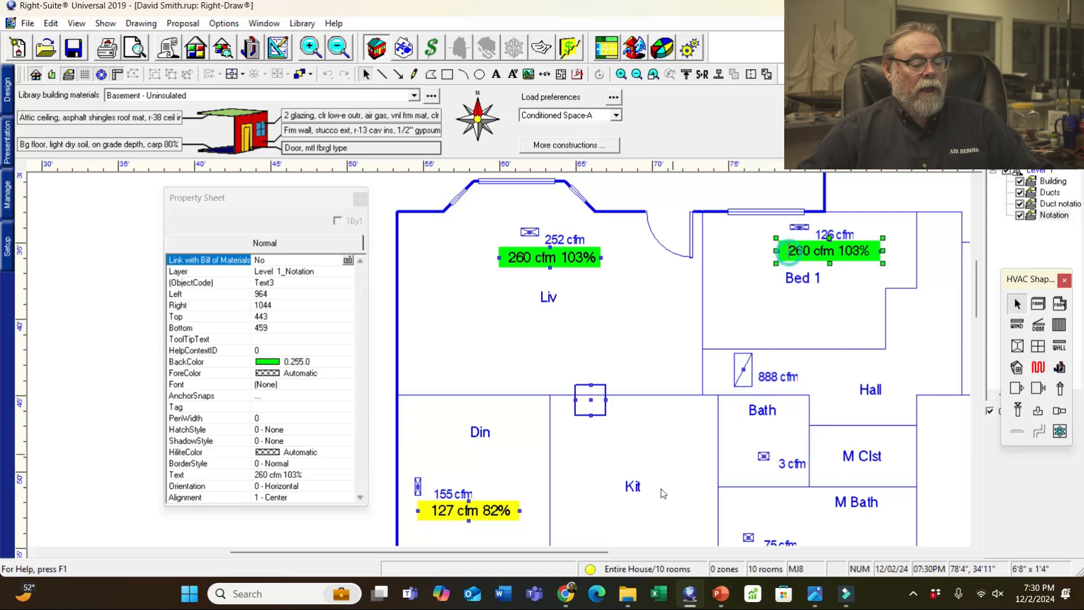
mouse_move(814, 594)
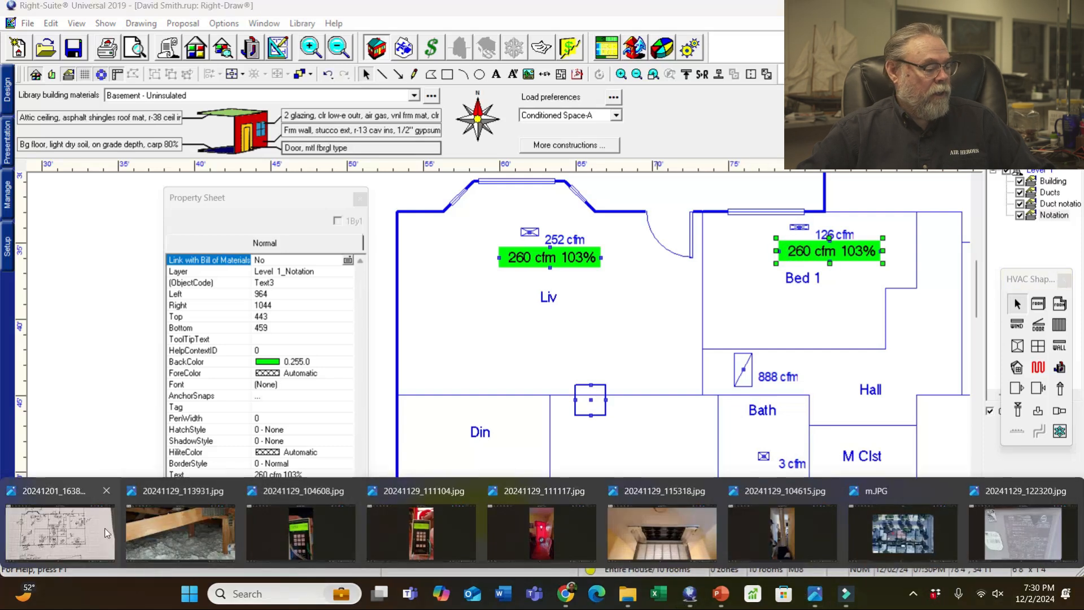
left_click(60, 533)
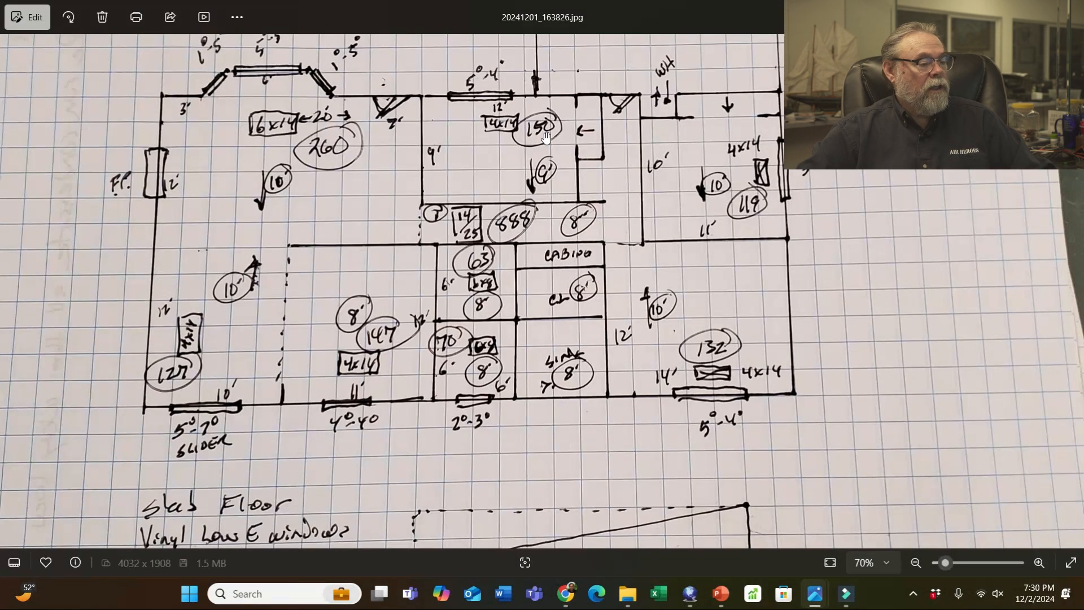
left_click(1003, 11)
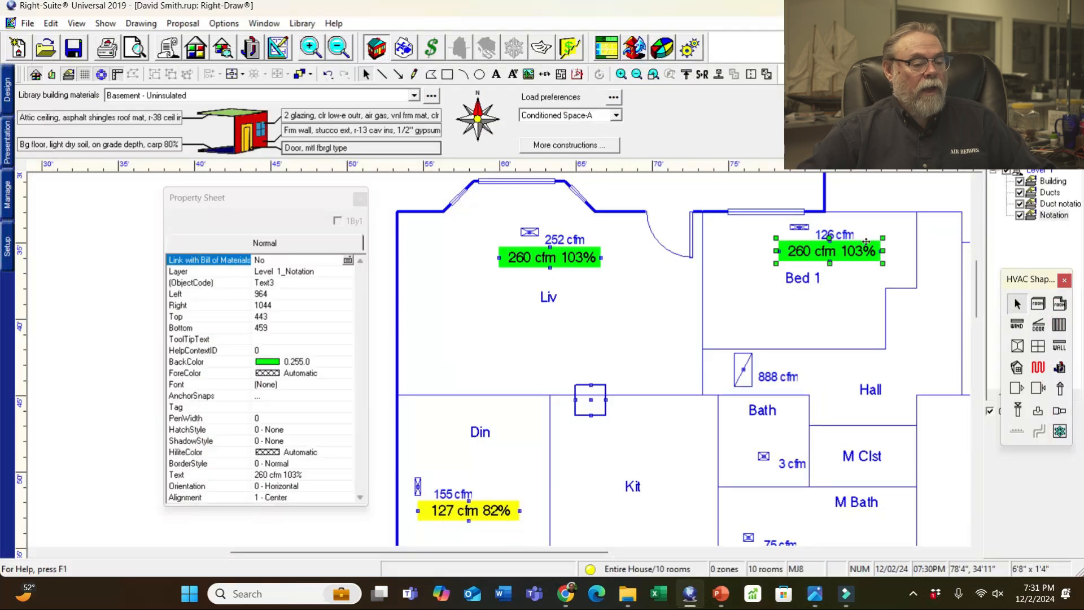
- Change the Bed 1 label to '150 cfm 119%' with a cyan background
left_click(794, 260)
type("150")
key("Delete")
key("Delete")
key("Delete")
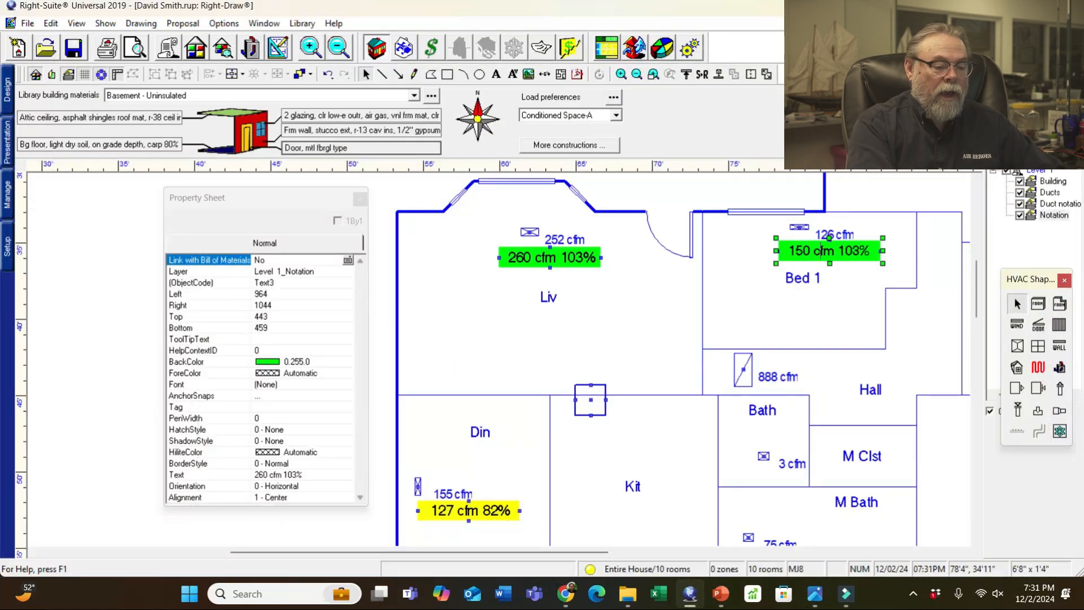
key("Delete")
key("Delete")
key("Delete")
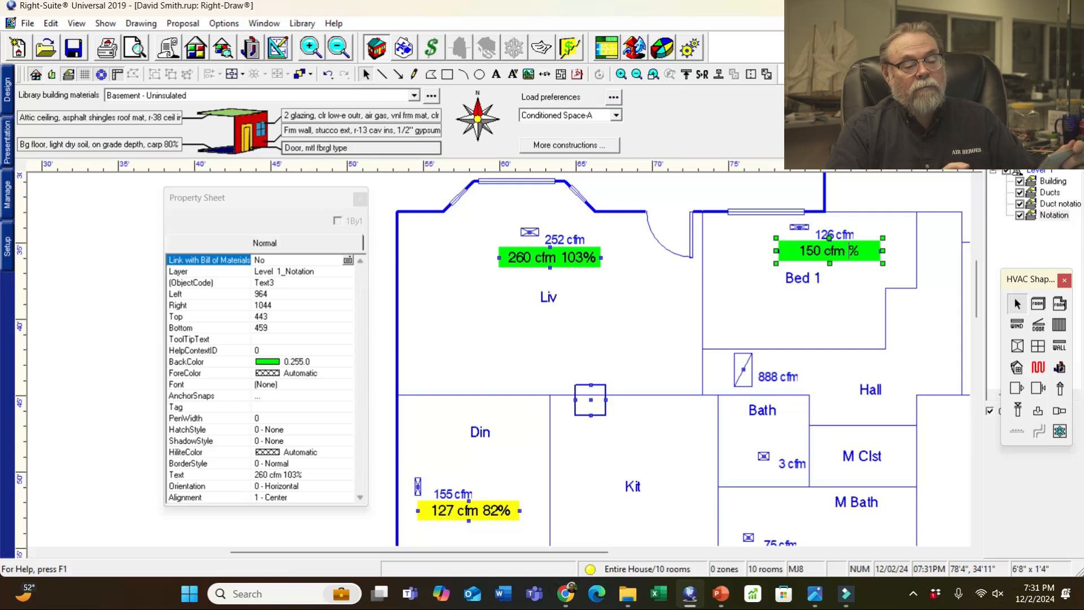
type("119")
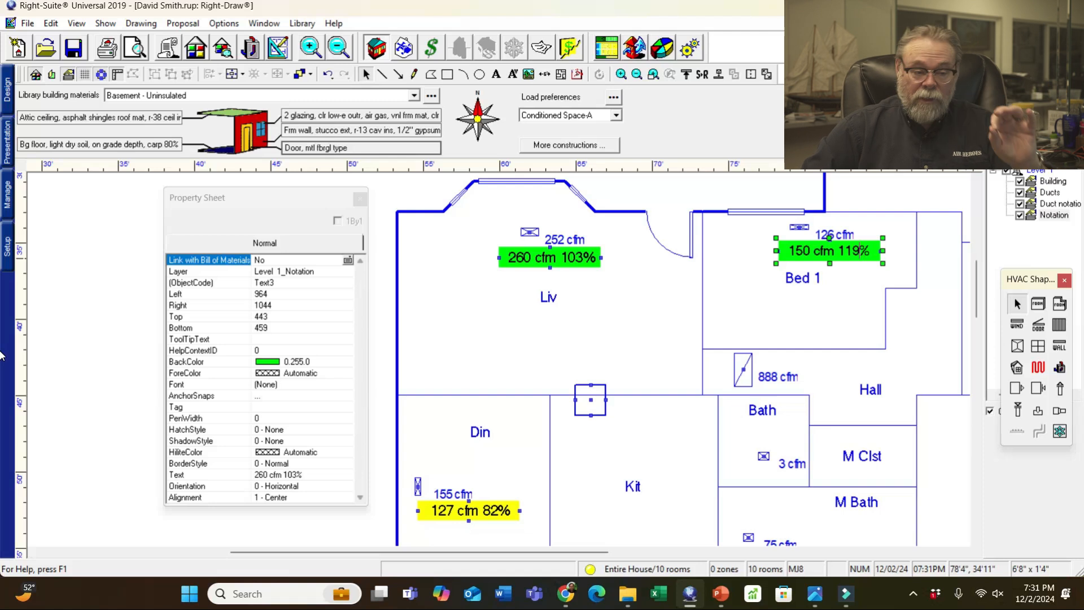
left_click(313, 362)
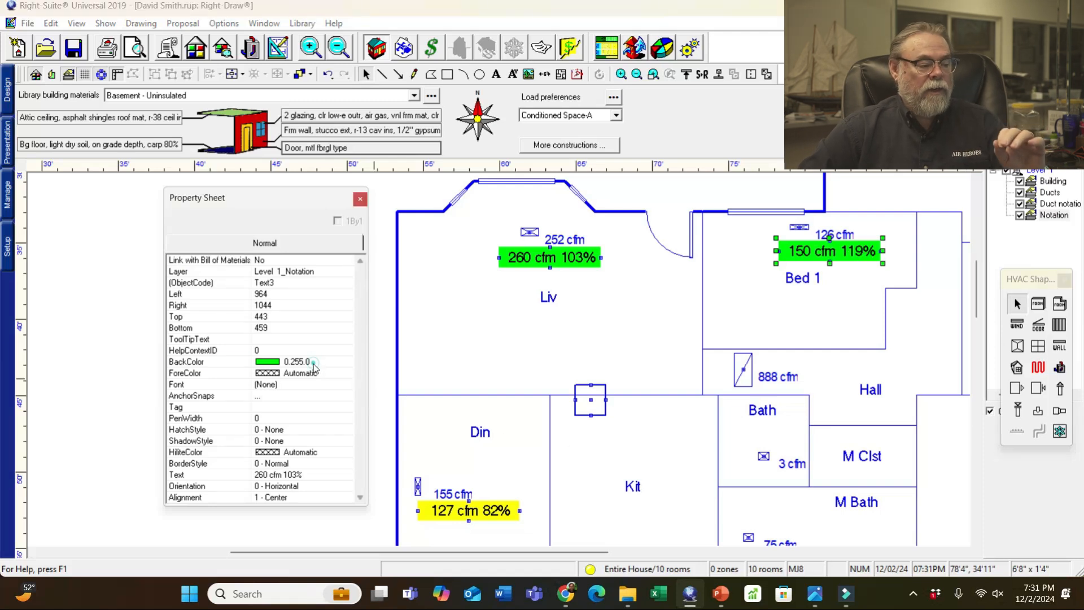
left_click(299, 397)
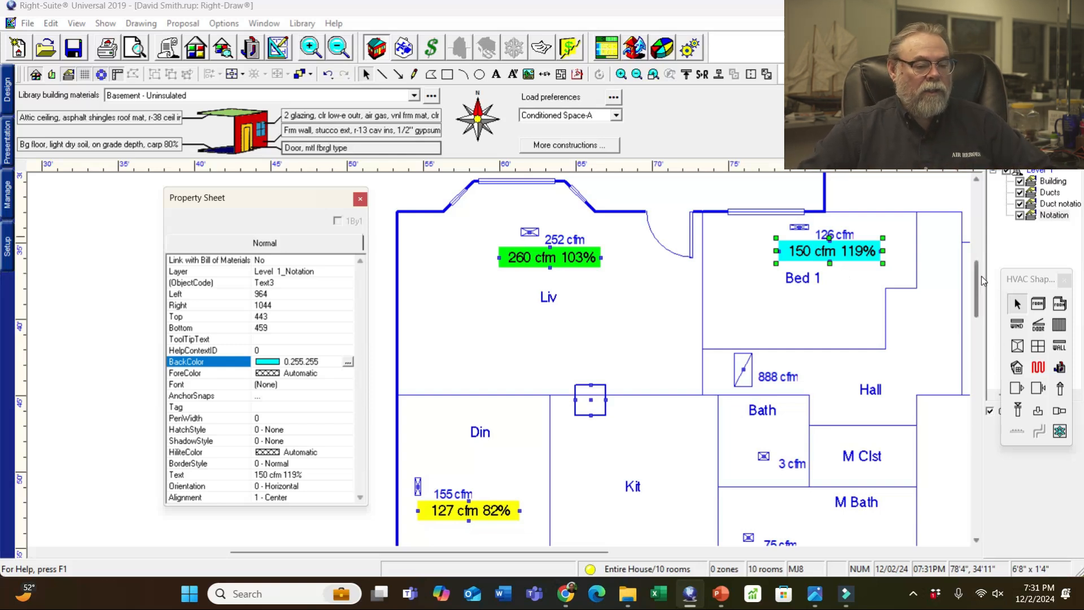
left_click_drag(980, 284, 975, 312)
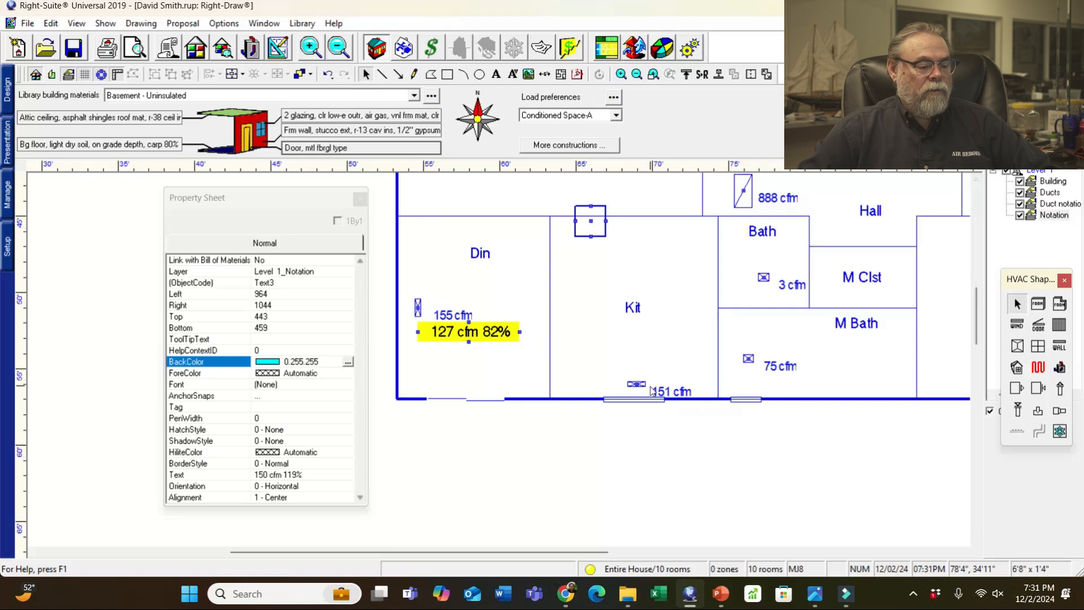
- Paste another copy of the green label into the Kit room after checking the sketch
mouse_move(815, 593)
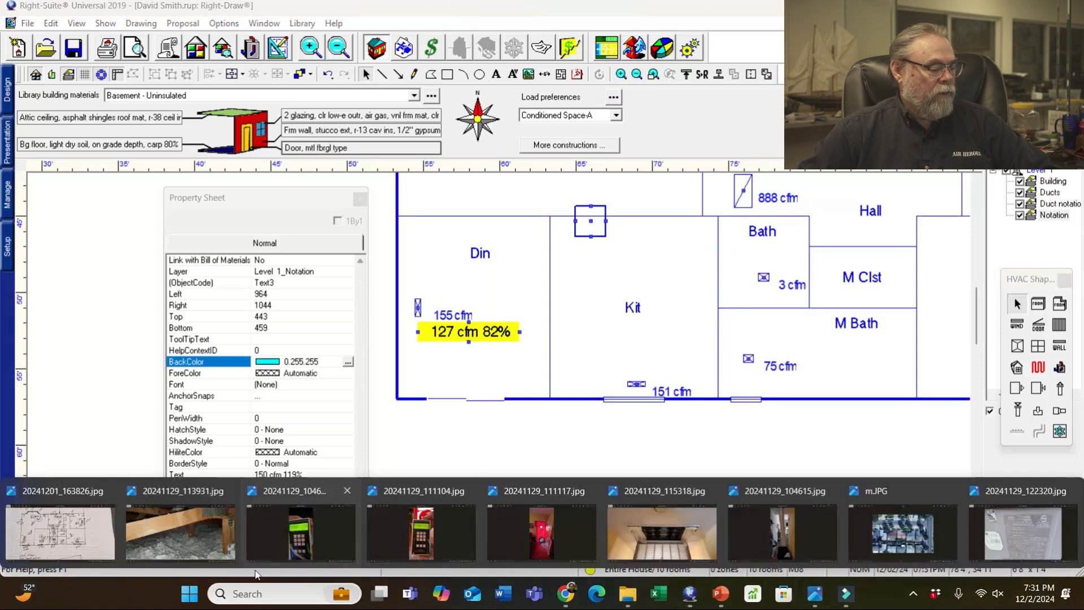
left_click(87, 541)
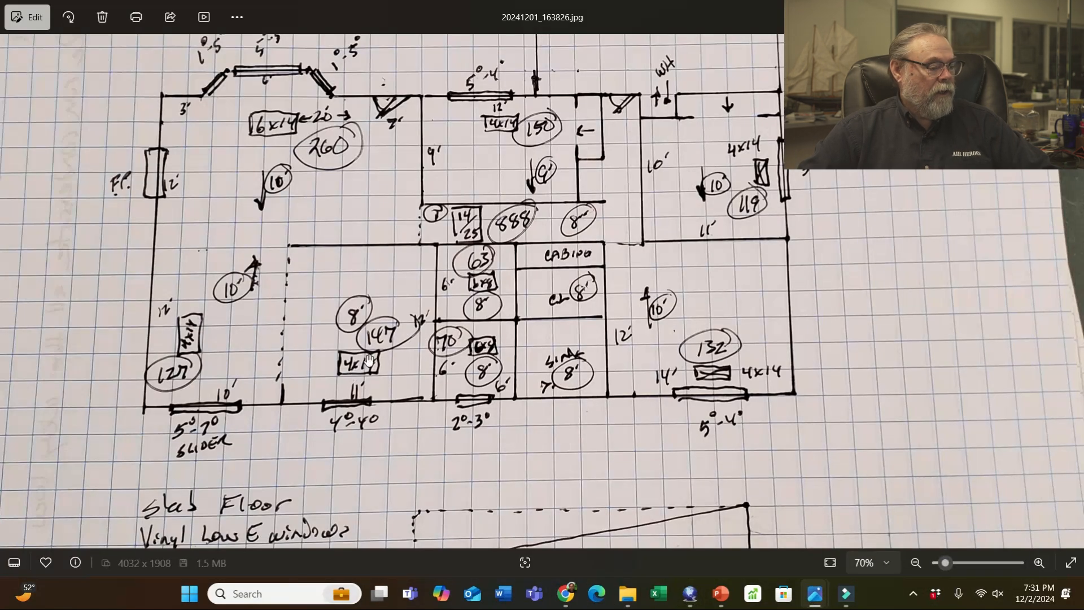
left_click(1003, 11)
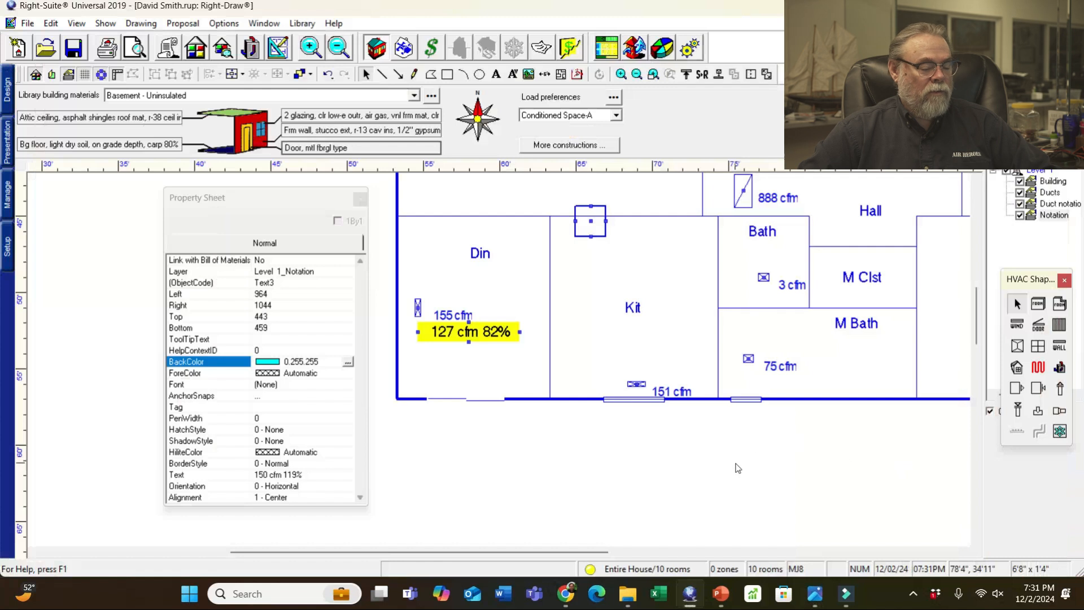
left_click(685, 332)
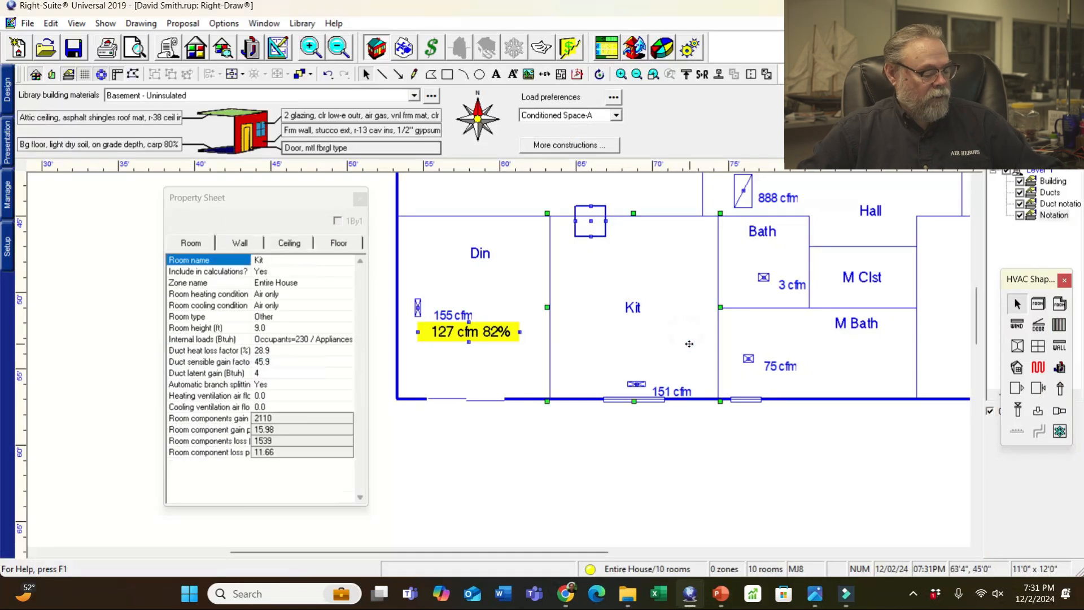
key("ctrl+v")
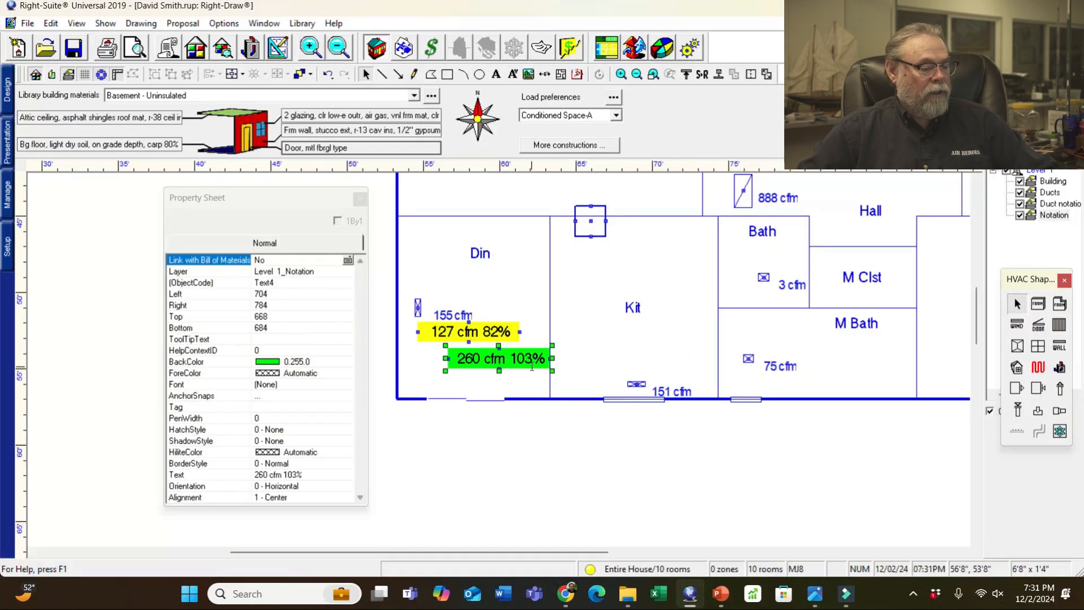
left_click_drag(540, 349, 664, 356)
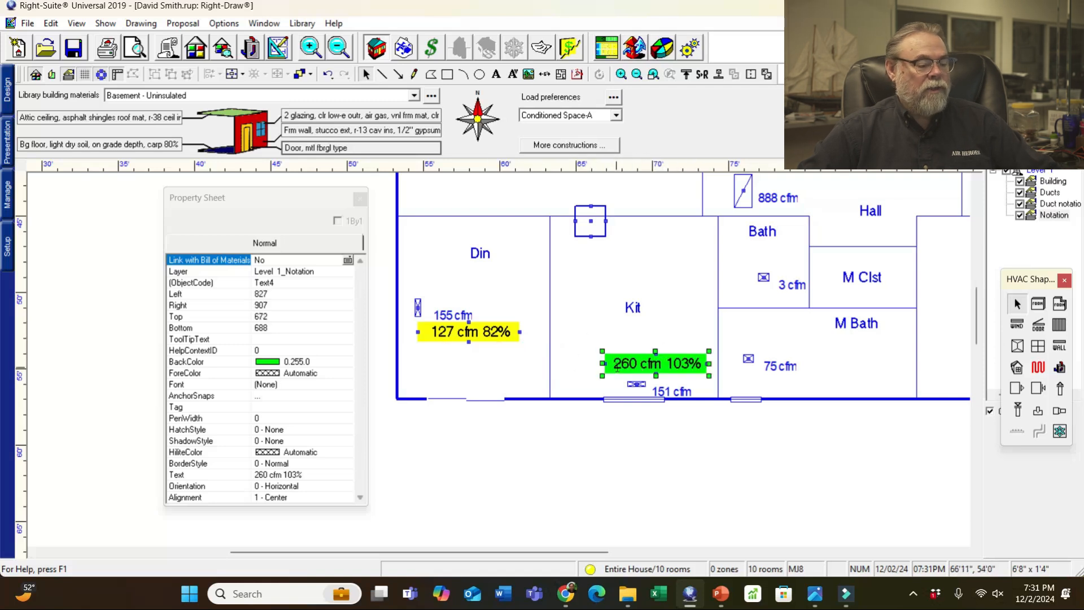
- Change the Kit label to '147 cfm 97%' and verify it against the sketch photo
key("BackSpace")
key("BackSpace")
key("BackSpace")
type("147")
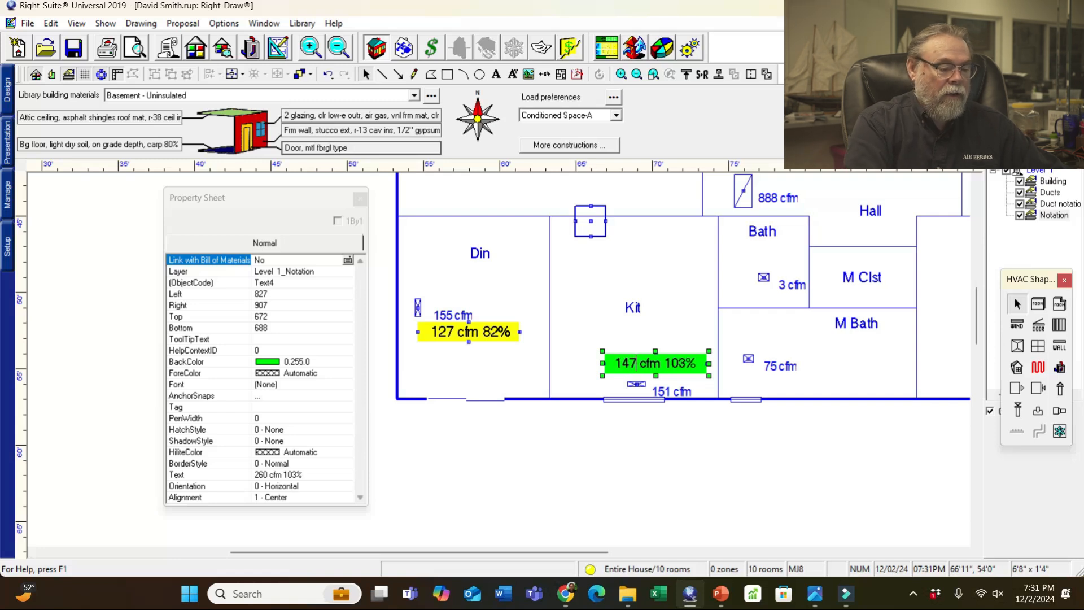
key("Delete")
key("Delete")
key("Delete")
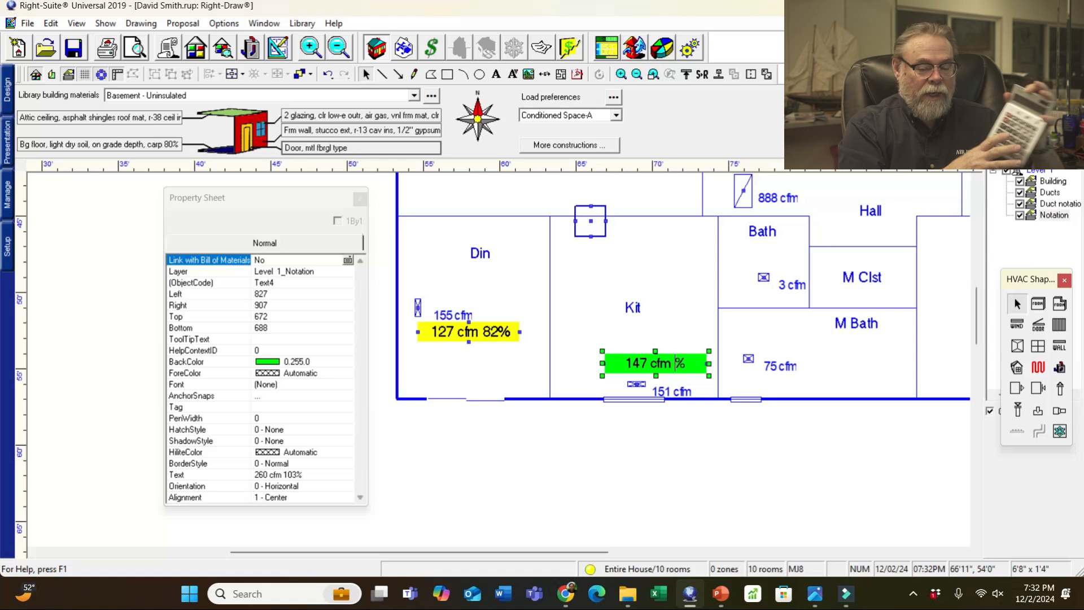
type("97")
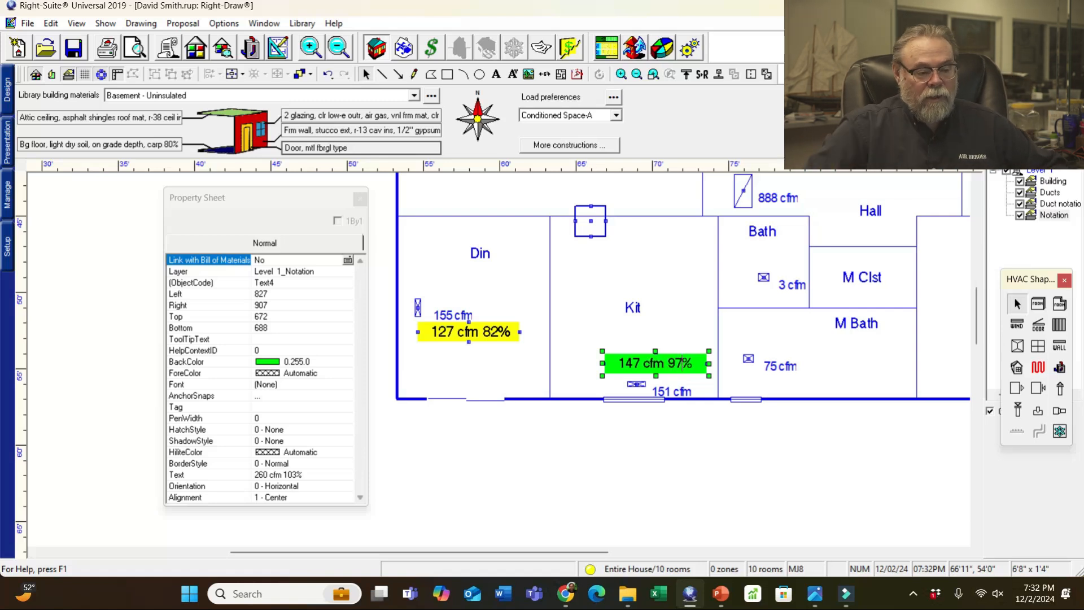
left_click(781, 366)
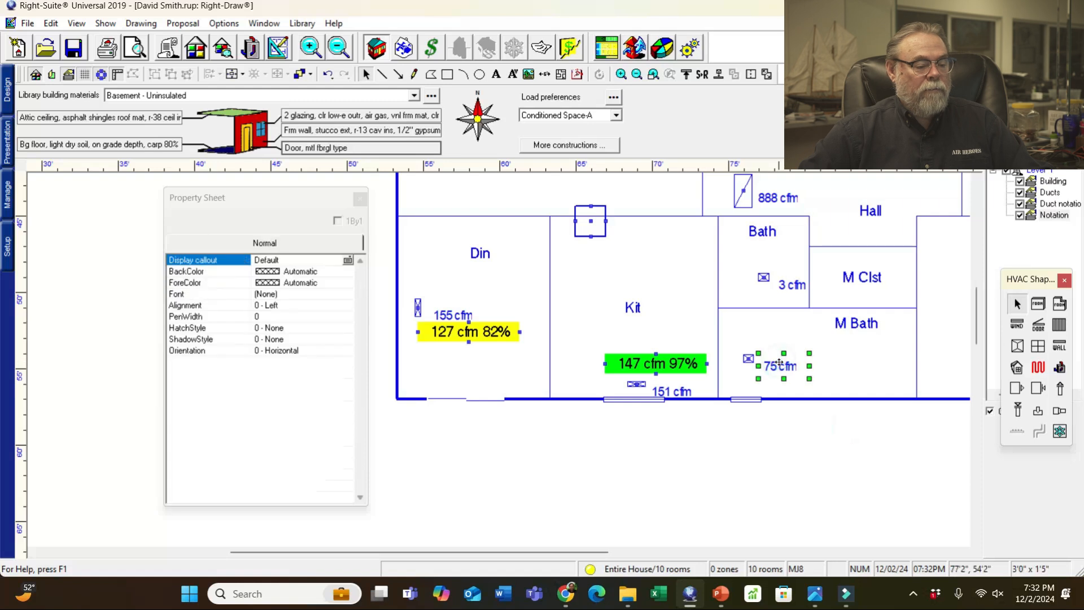
mouse_move(815, 593)
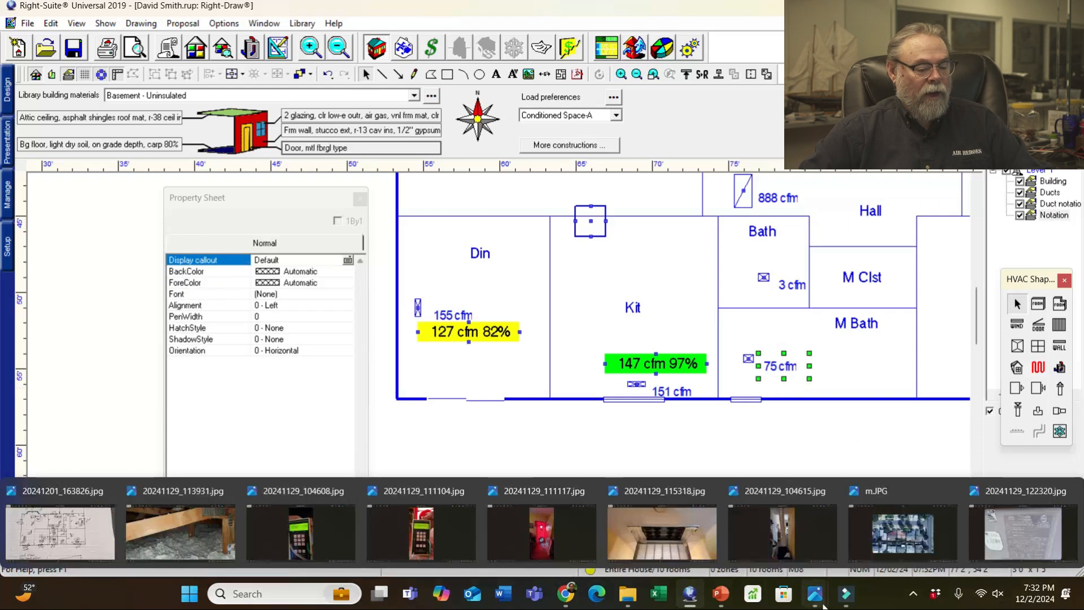
left_click(108, 534)
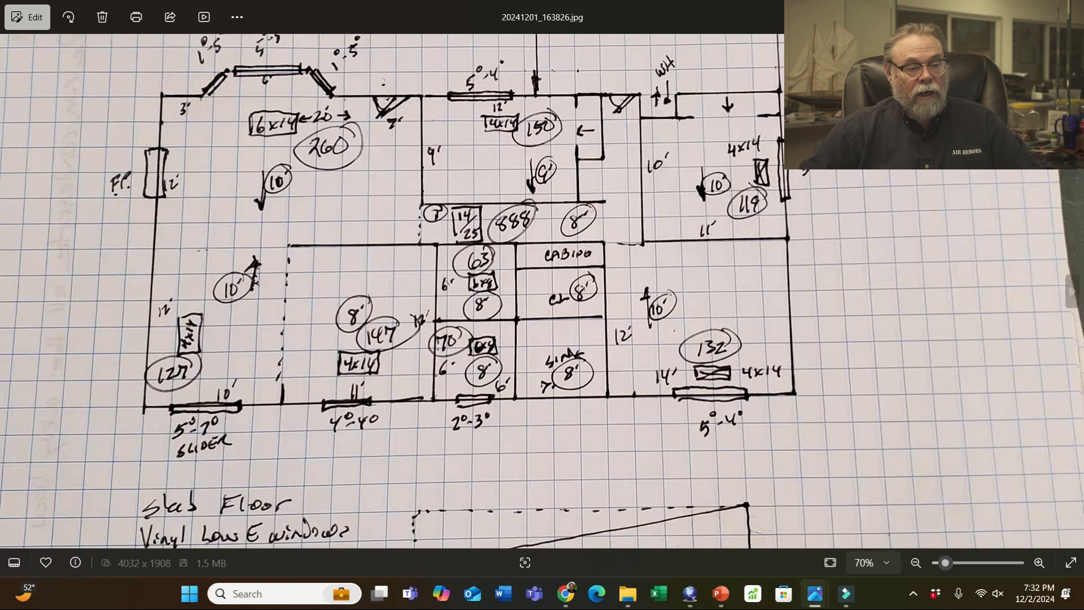
left_click(815, 593)
- Paste a copy of the green label into the M Bath room
left_click(820, 456)
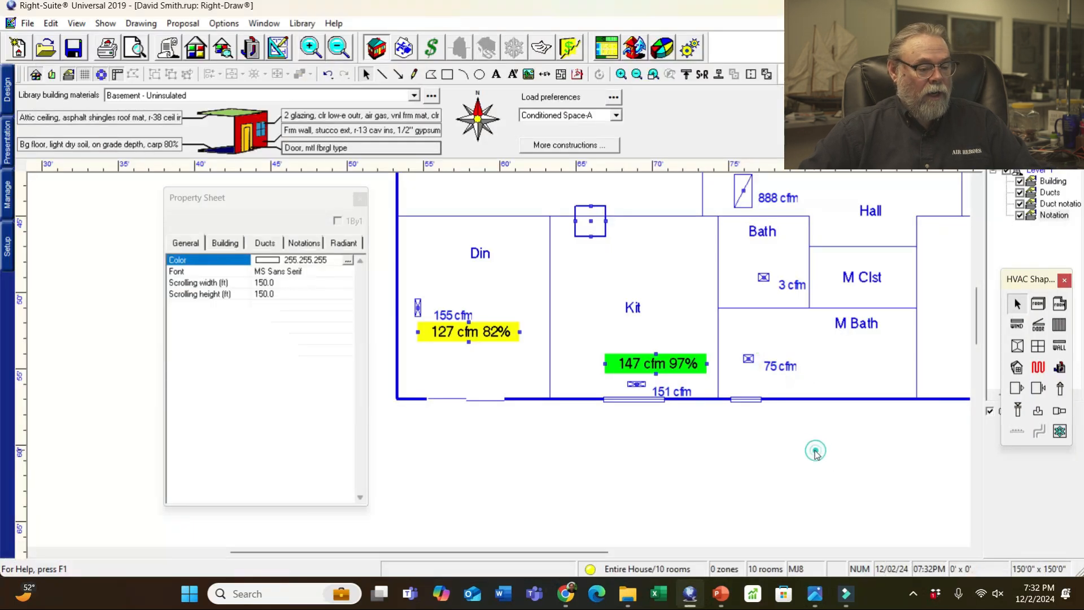
left_click(852, 366)
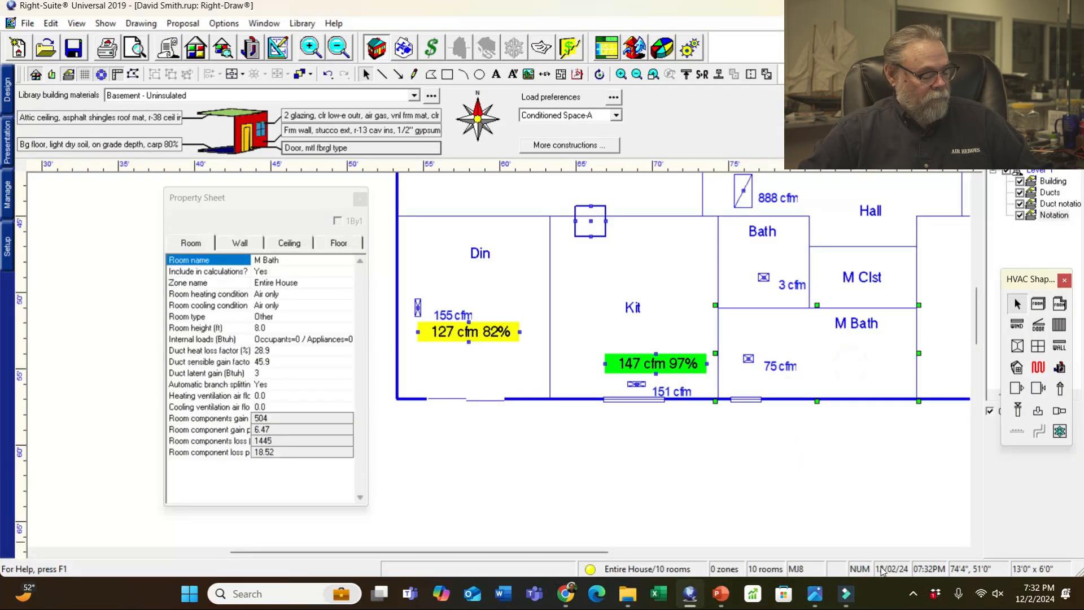
key("ctrl+v")
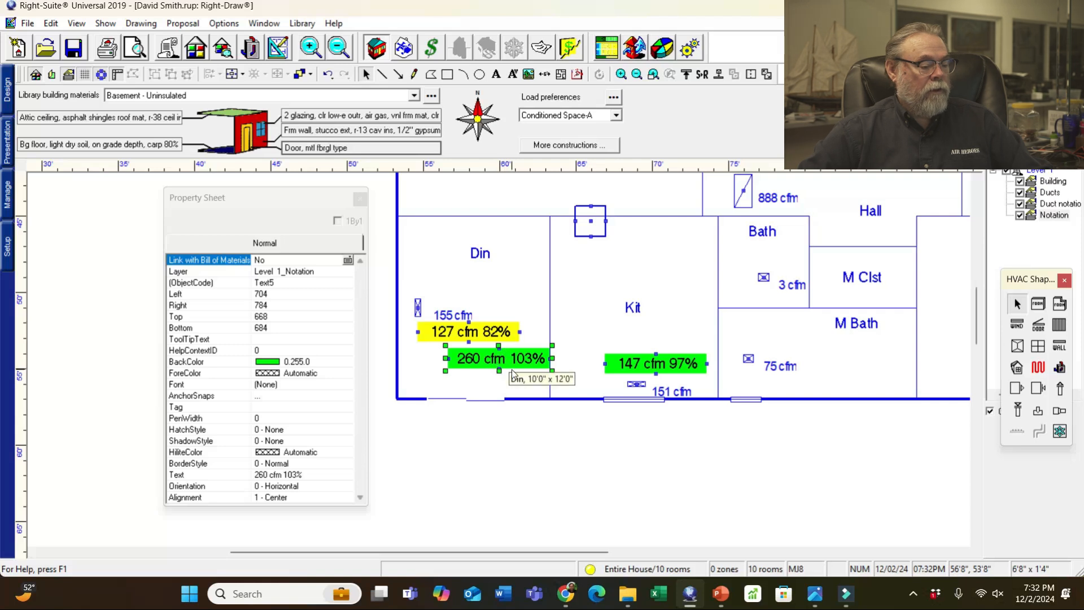
scroll(513, 370, "up", 1)
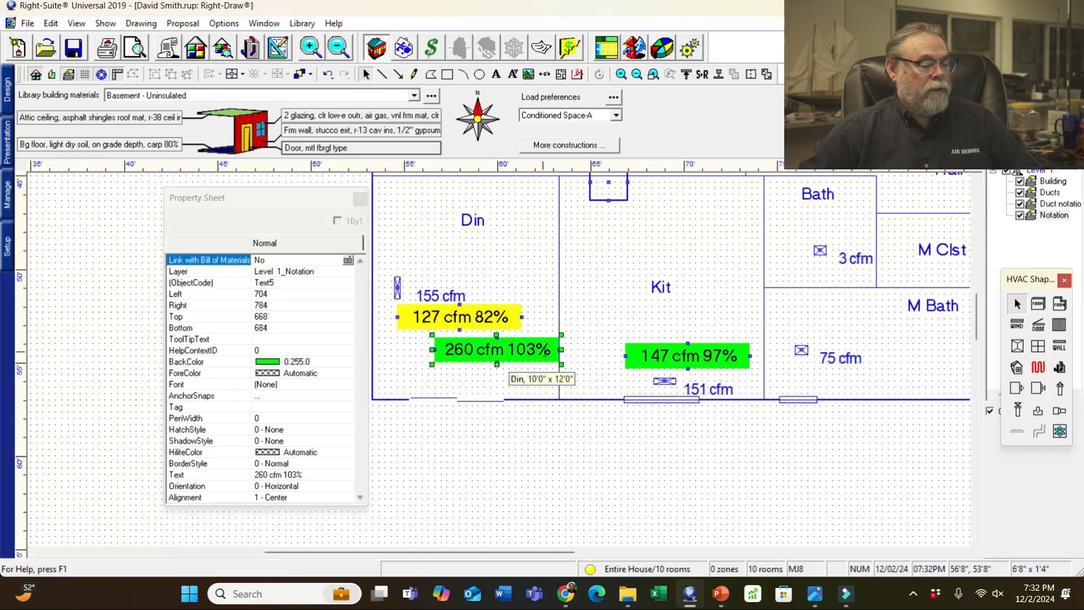
left_click_drag(551, 362, 892, 344)
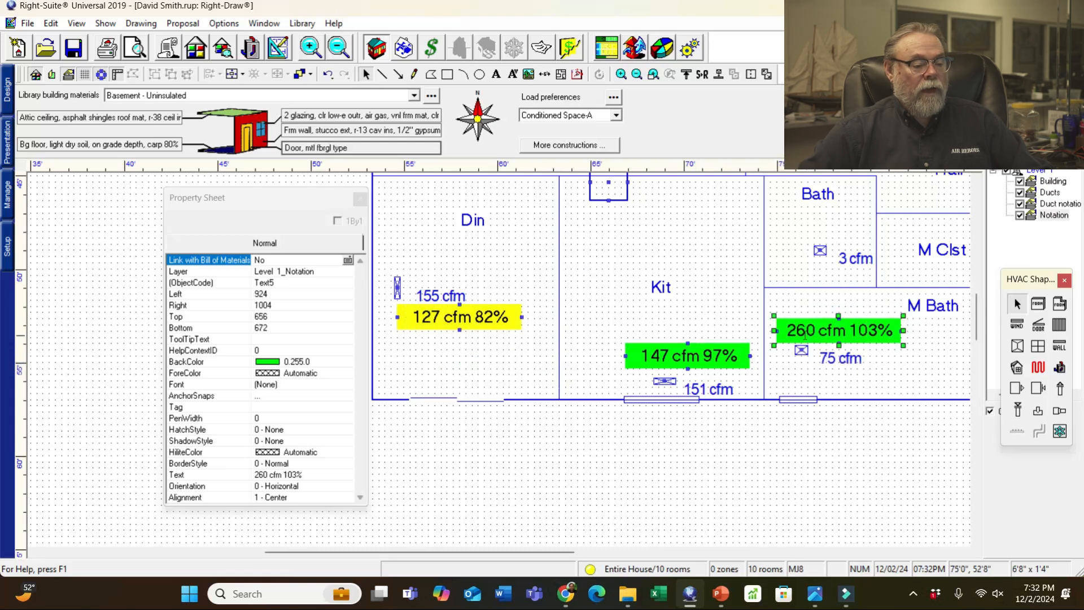
- Change the M Bath label to '70 cfm 93%' and paste another label copy
key("Delete")
key("Delete")
key("Delete")
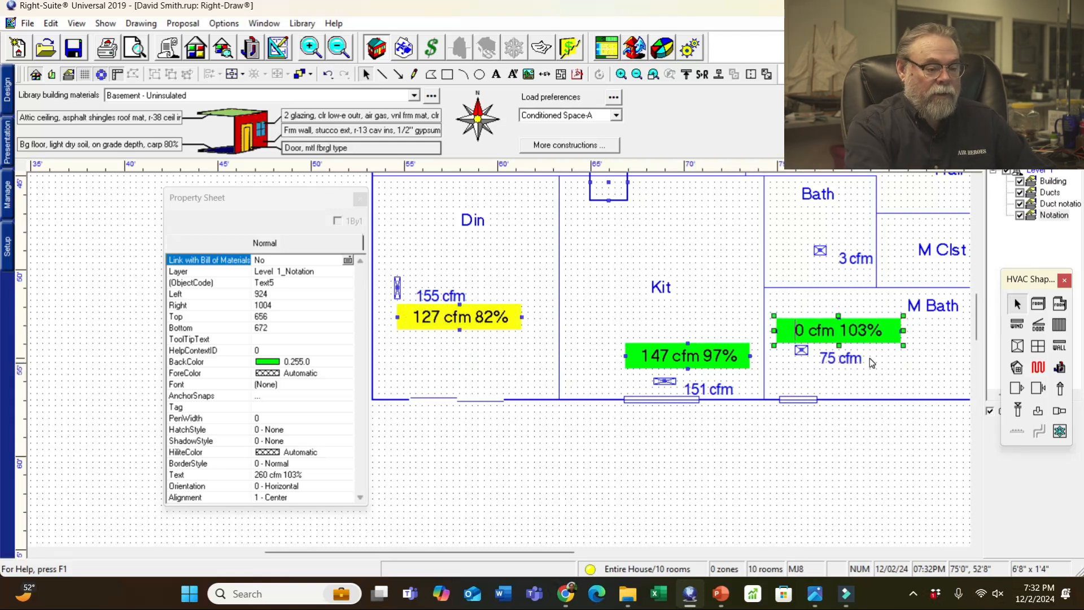
type("70")
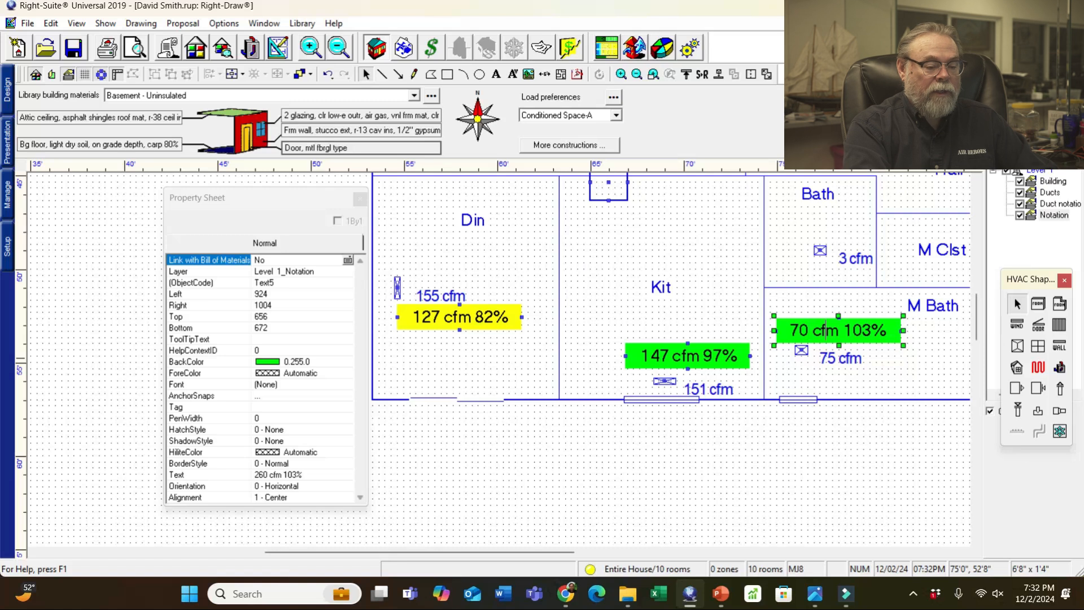
key("Delete")
key("Delete")
key("Delete")
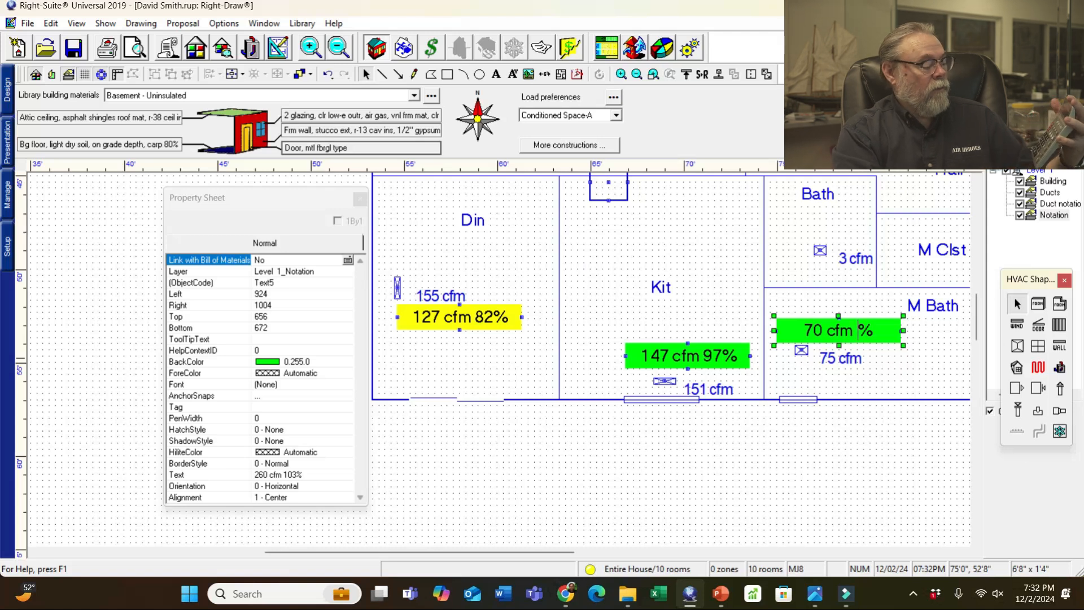
type("93")
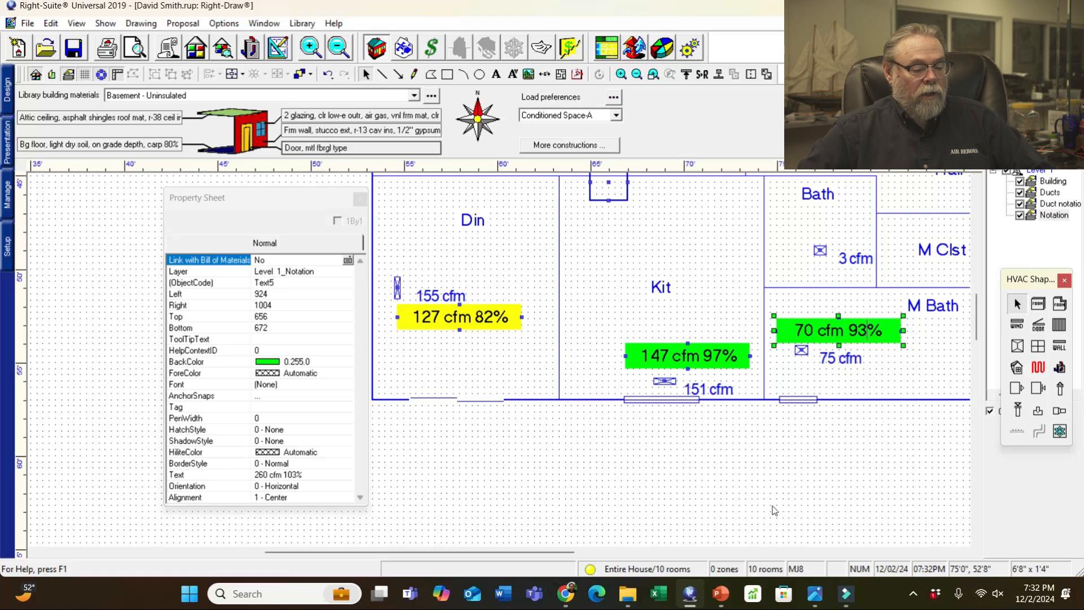
left_click(853, 451)
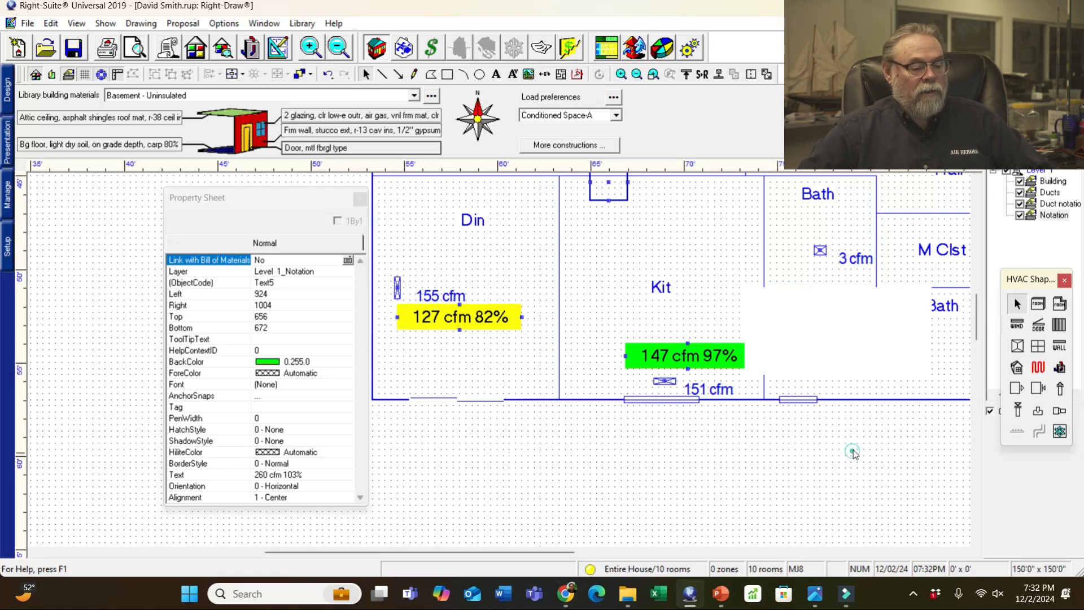
key("ctrl+v")
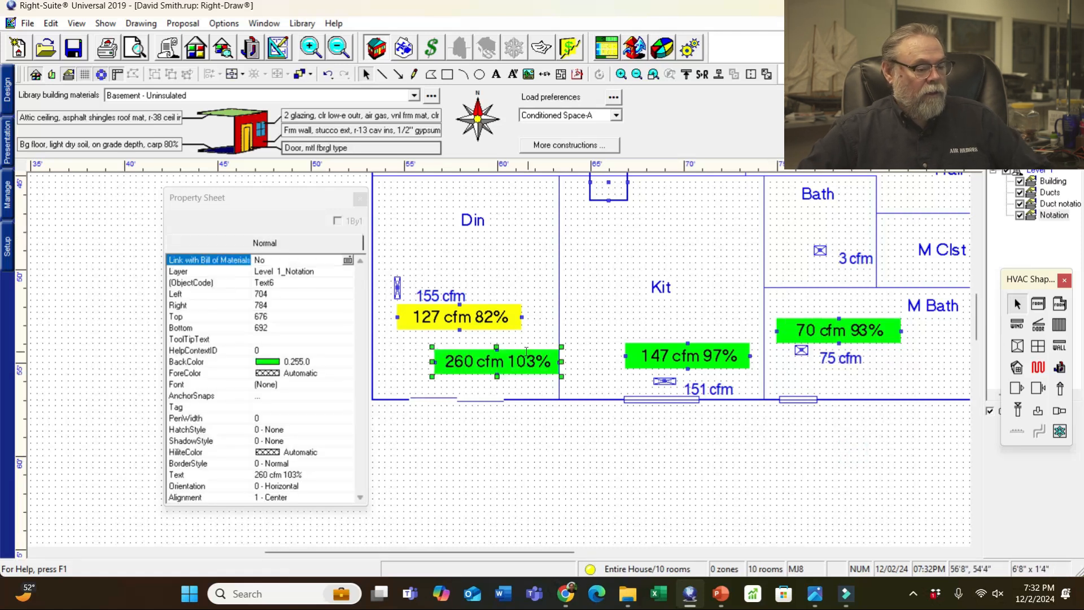
- Move the pasted label above the Bath register and clear its old cfm value
left_click_drag(554, 371, 884, 240)
left_click(781, 227)
key("Delete")
key("Delete")
key("Delete")
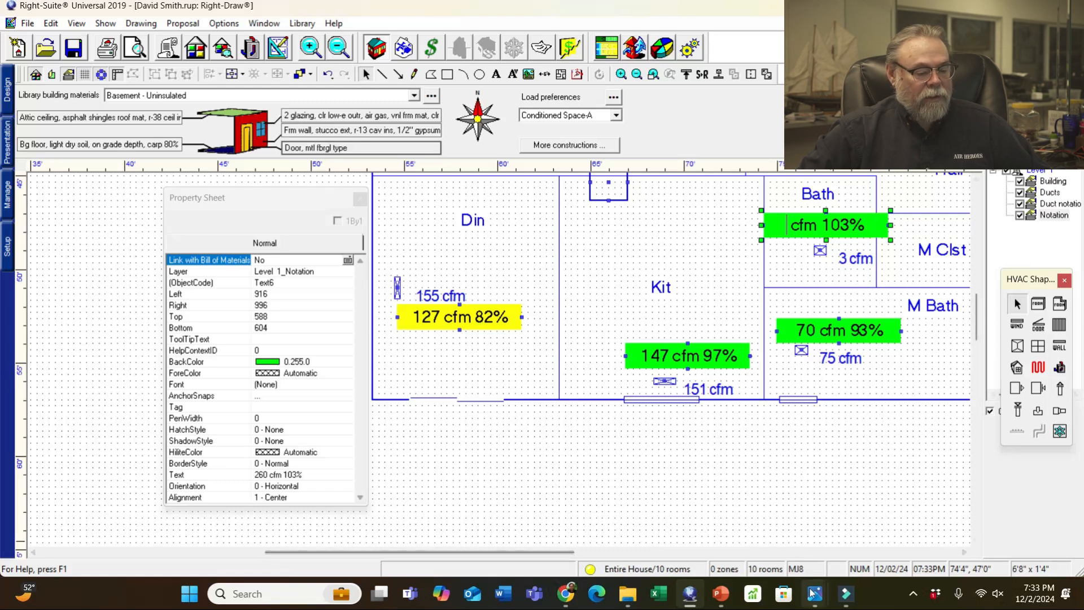
mouse_move(814, 593)
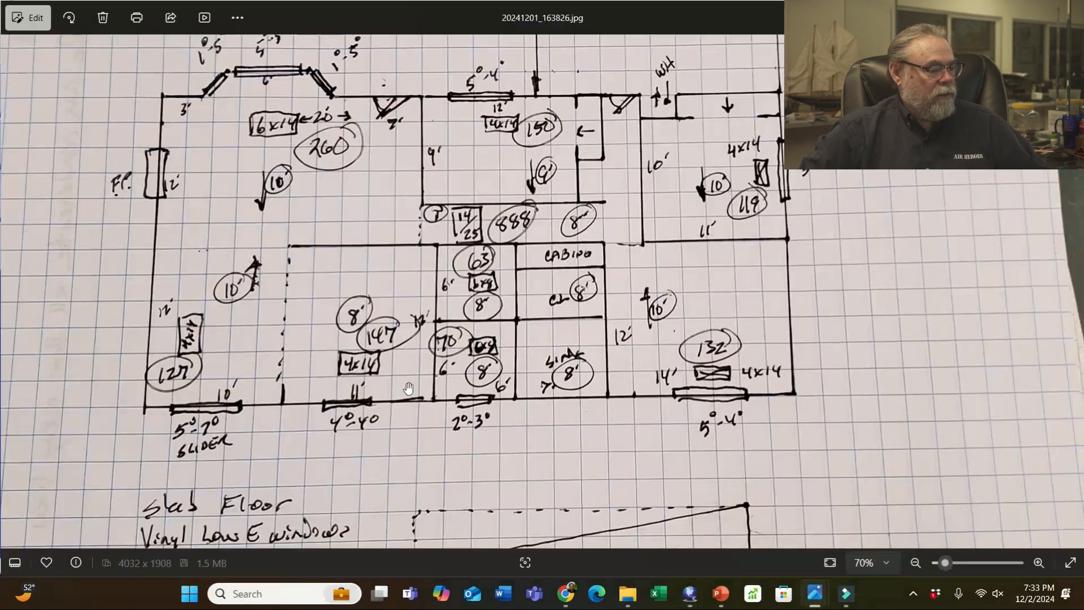
left_click(60, 525)
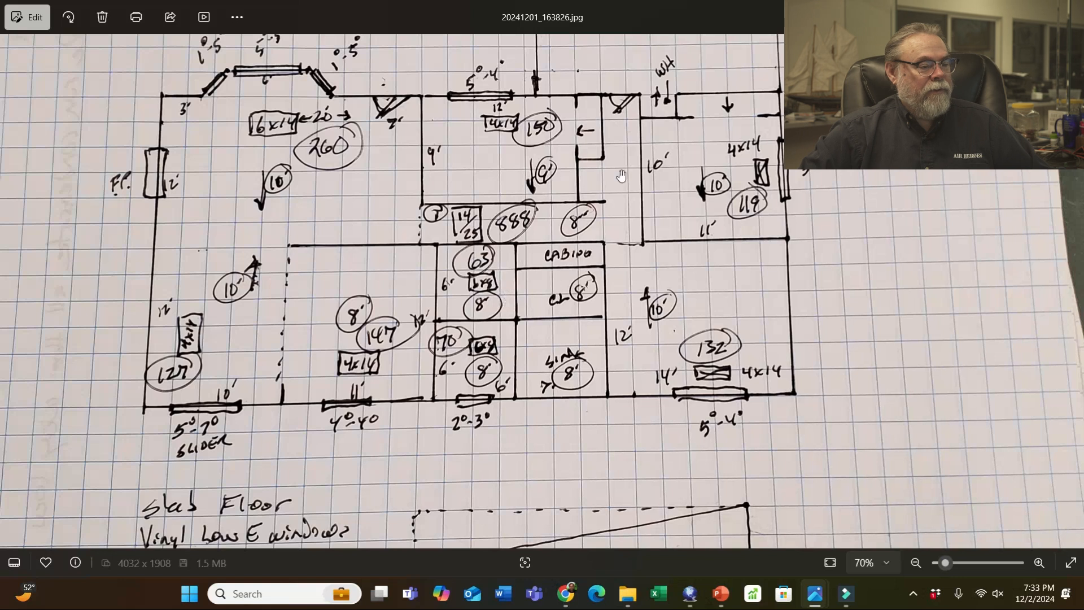
left_click(1003, 10)
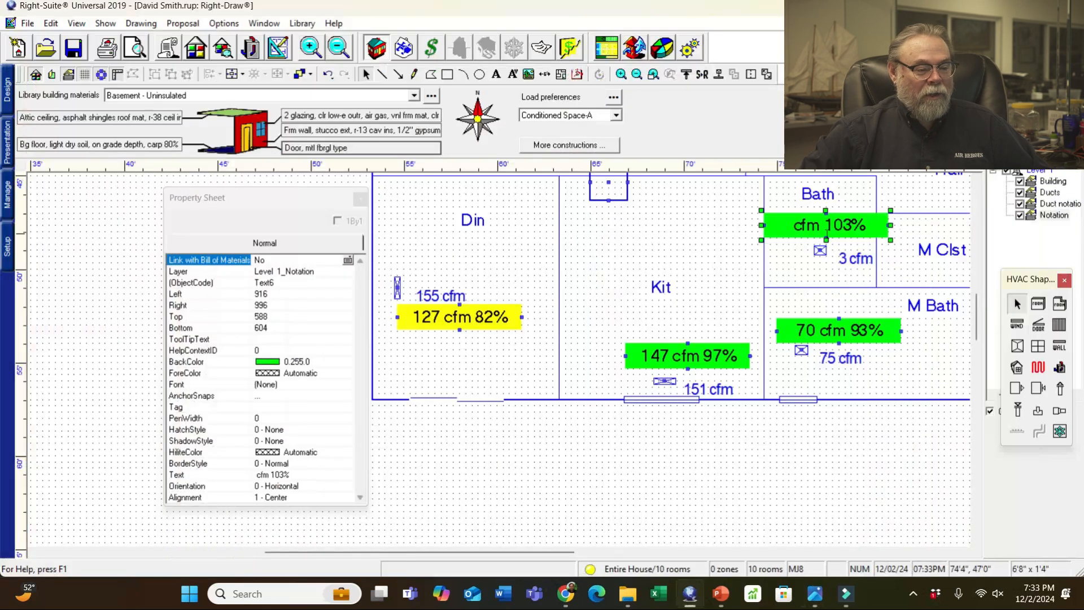
- Make the Bath label read '63 cfm 2100%', then scroll right to M Bed
left_click(795, 225)
type("63")
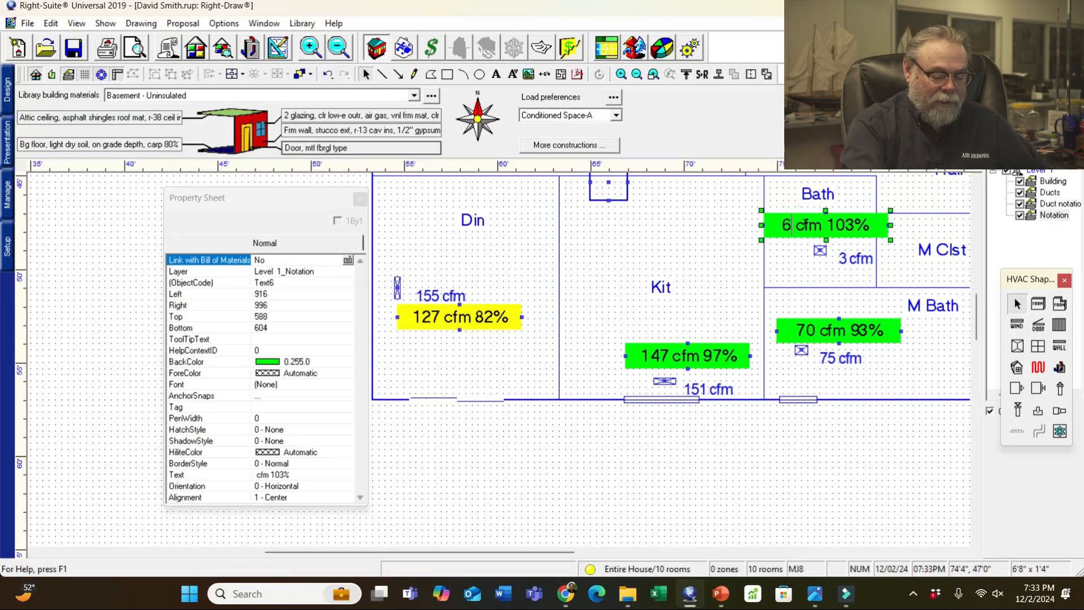
type("00")
key("BackSpace")
key("BackSpace")
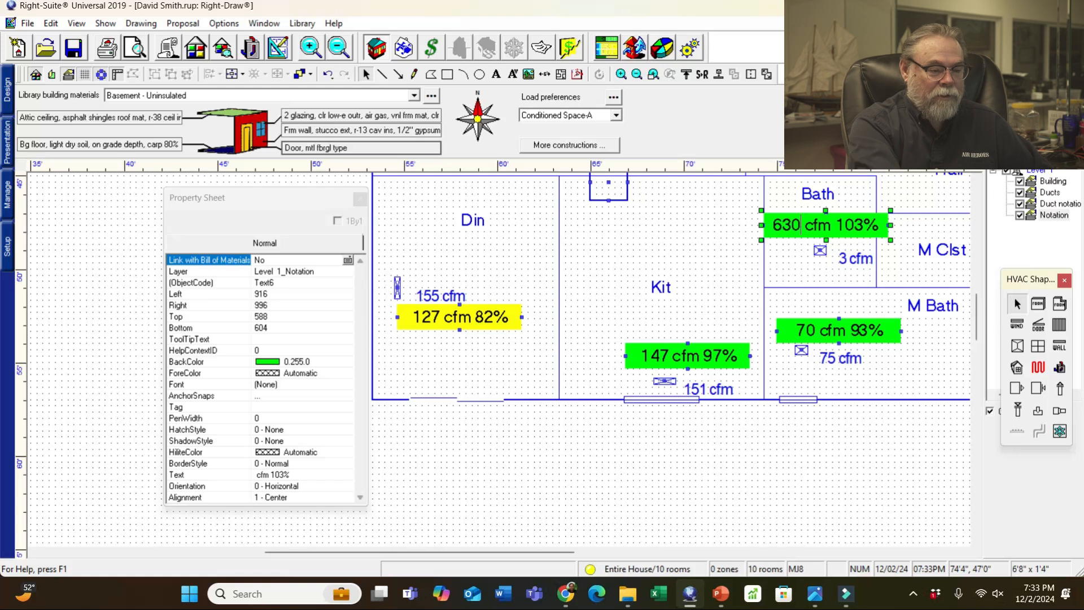
key("Delete")
key("Delete")
key("Delete")
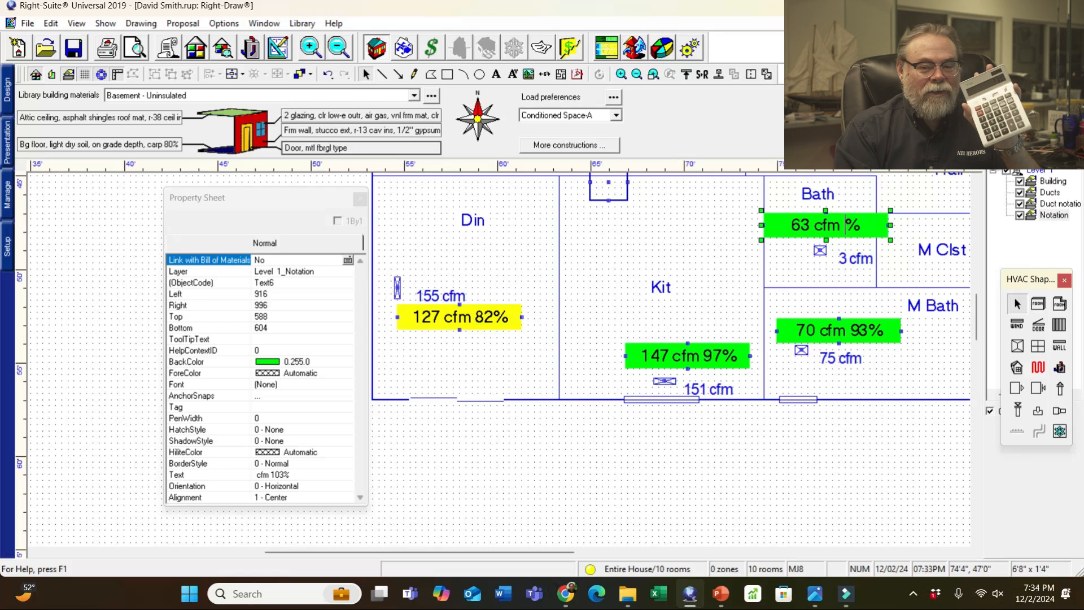
type("2100")
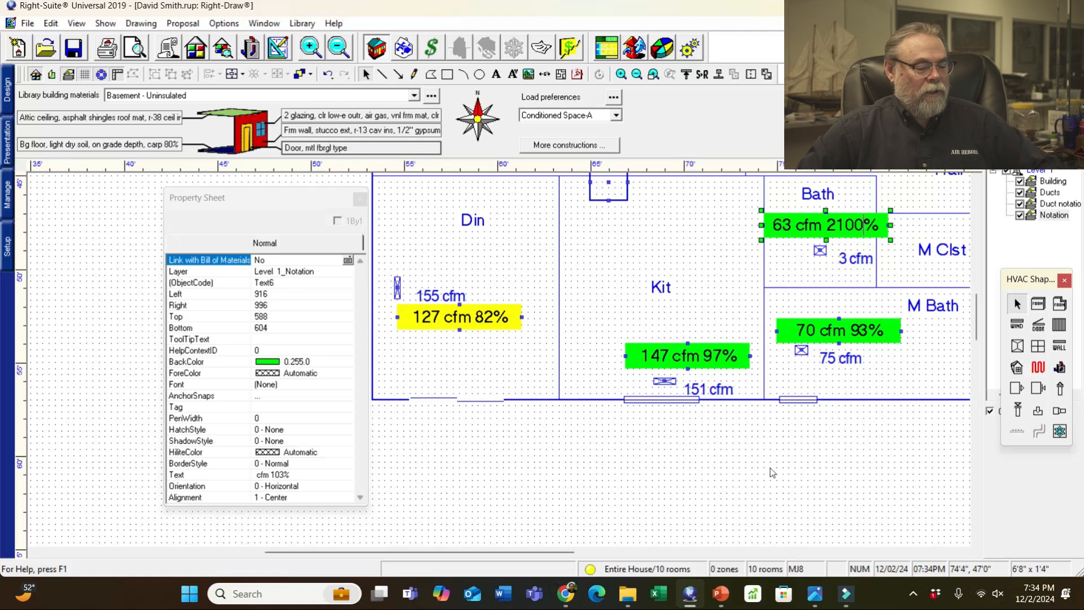
left_click_drag(571, 552, 733, 551)
left_click(835, 417)
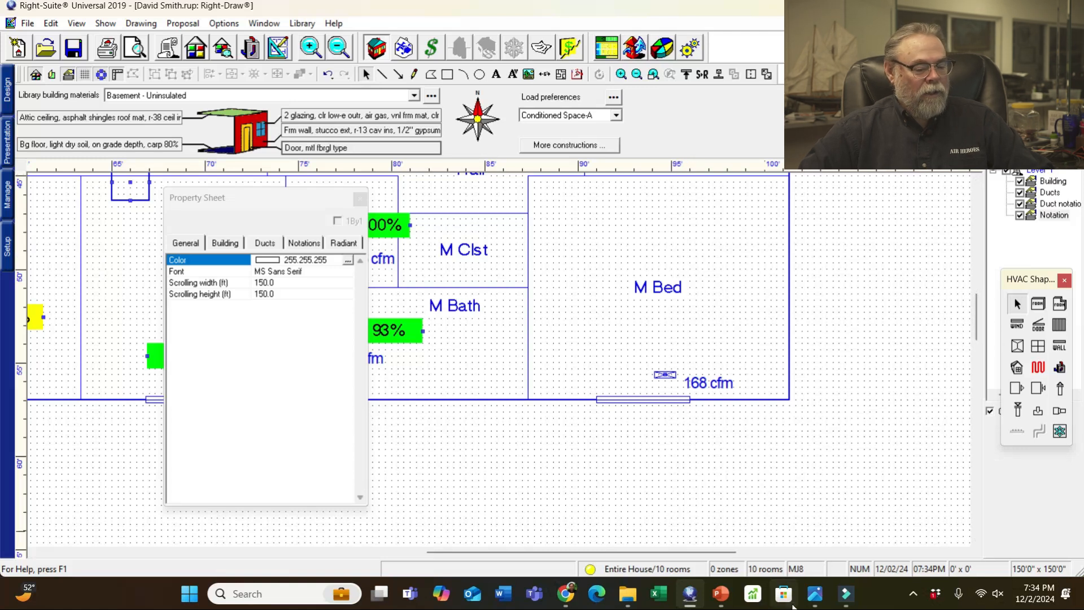
- Paste a 260 cfm 103% label copy beside M Bed's 168 cfm register
mouse_move(813, 599)
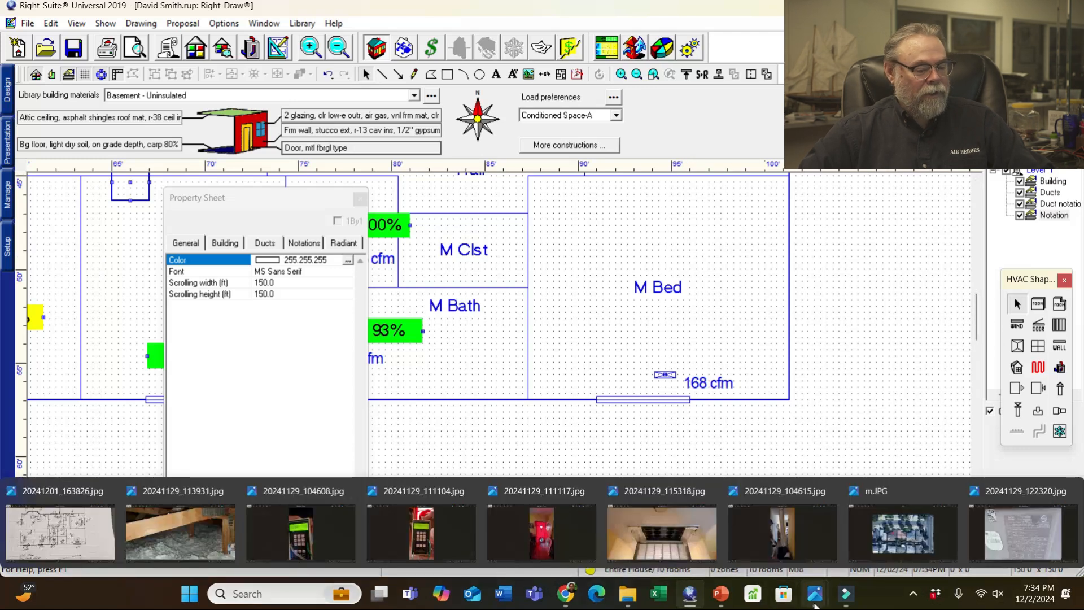
left_click(91, 527)
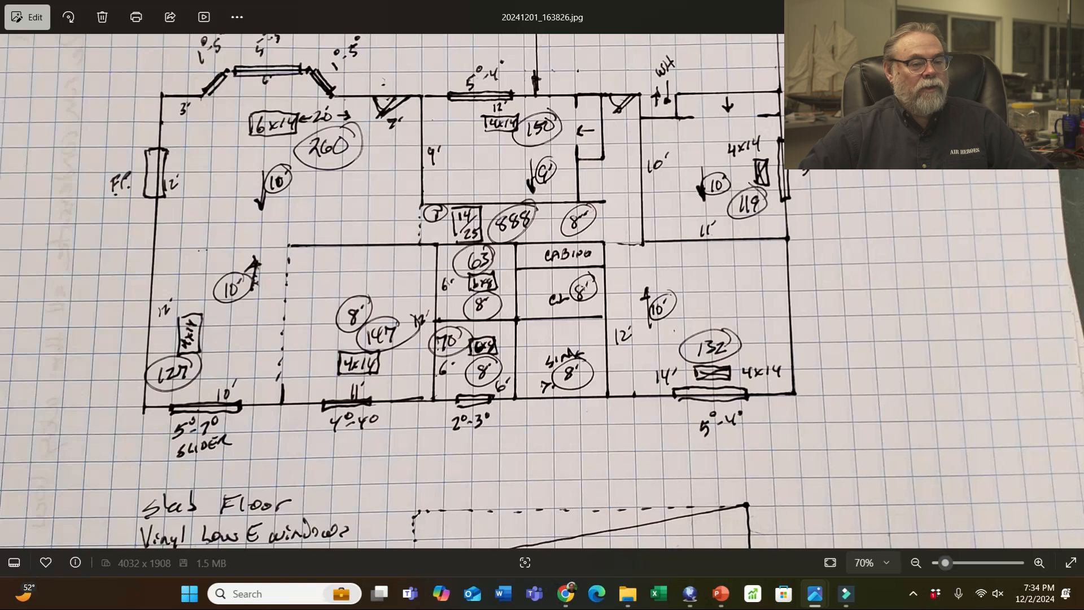
left_click(1003, 12)
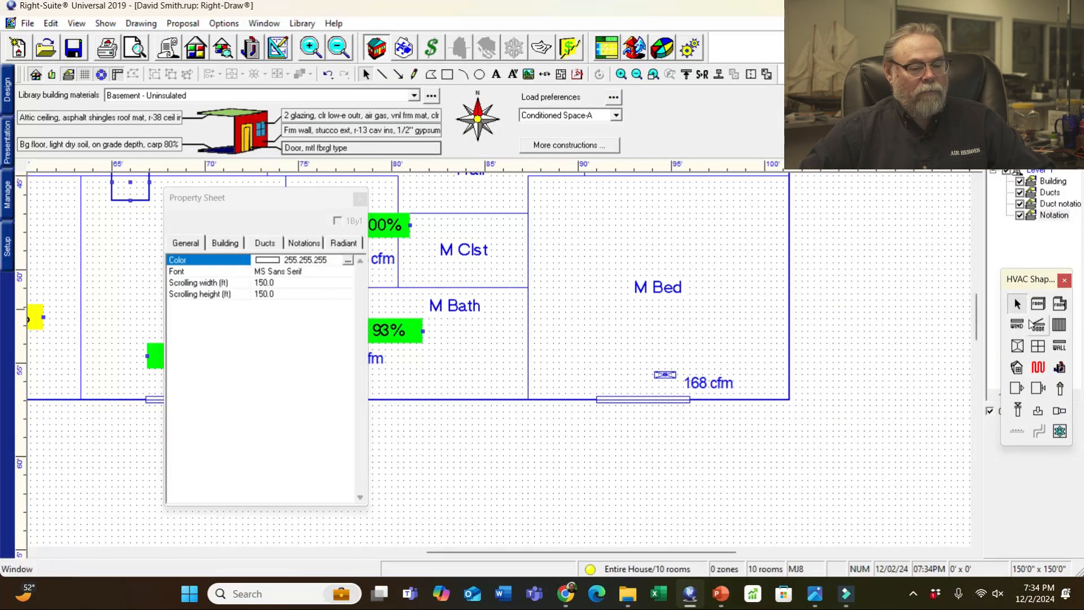
left_click(746, 309)
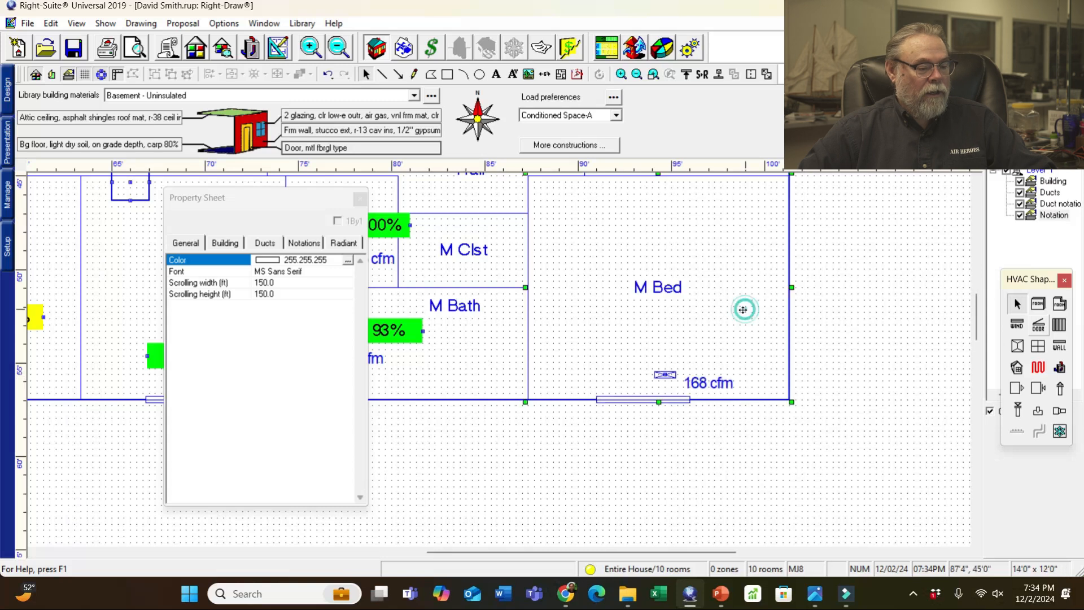
key("ctrl+v")
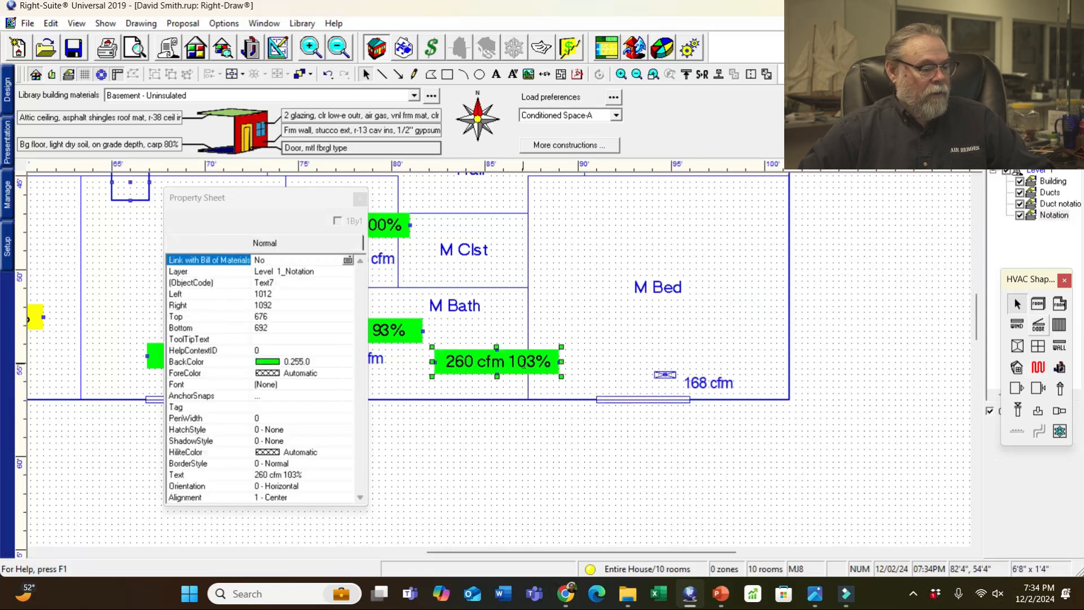
left_click_drag(553, 371, 766, 368)
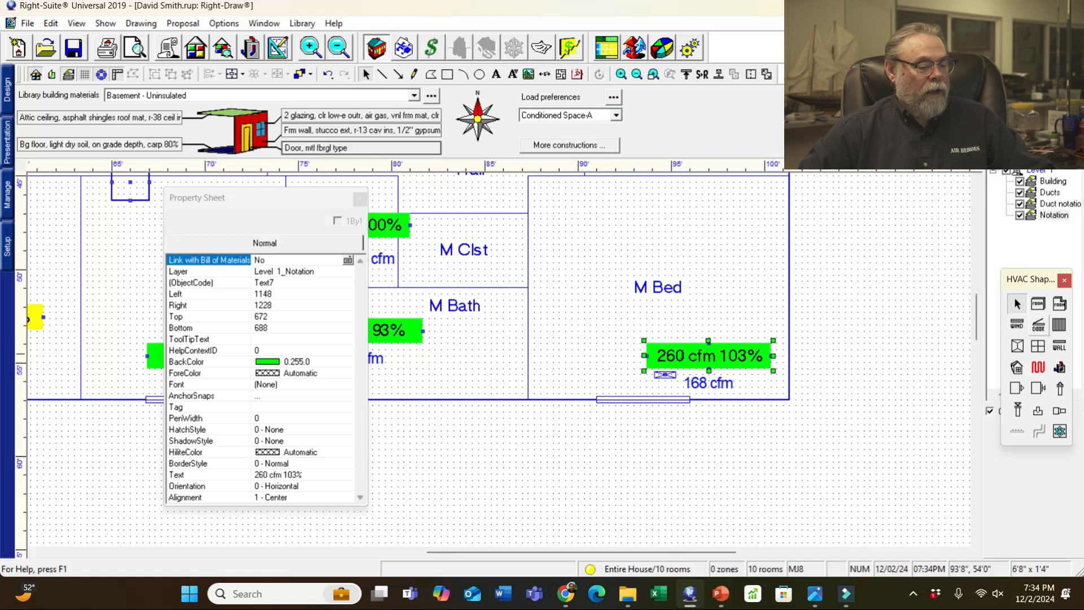
- Change the M Bed label text to '132 cfm 79%'
left_click(655, 356)
left_click(672, 356)
left_click(667, 356)
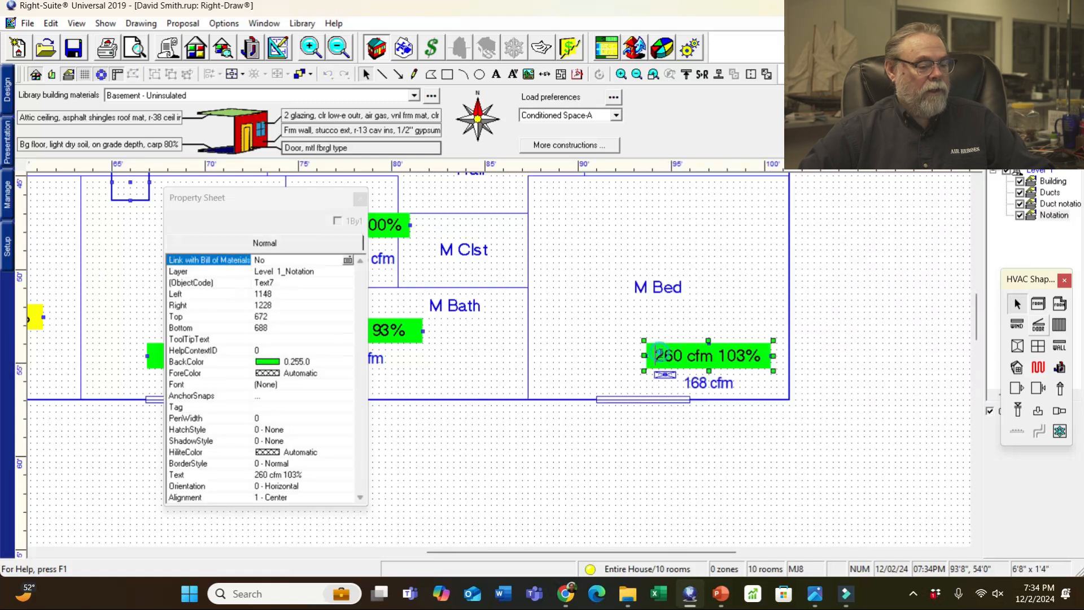
key("Delete")
key("Delete")
key("Delete")
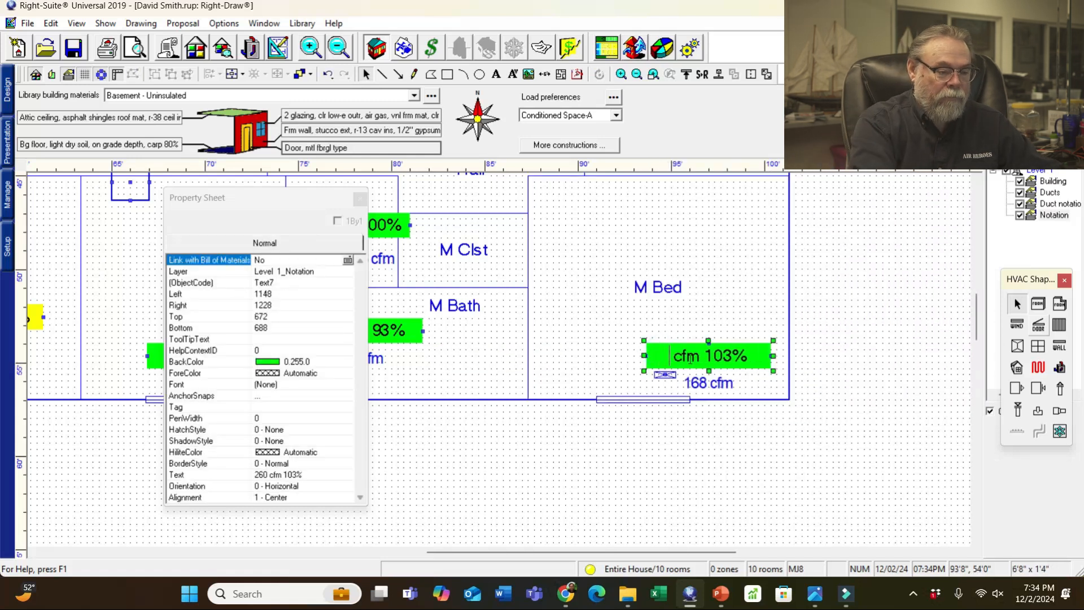
type("132")
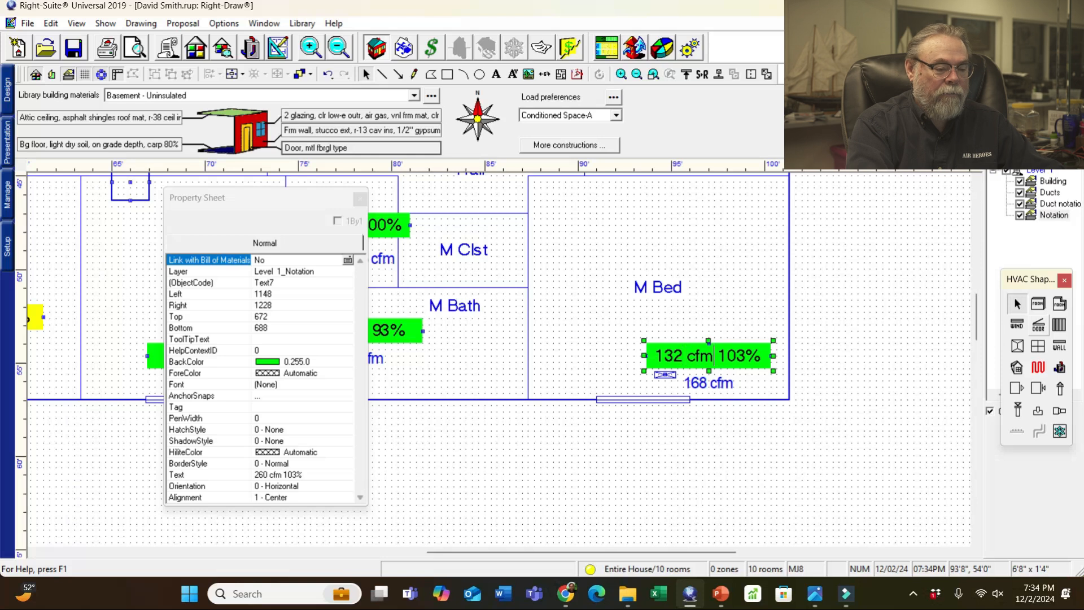
key("Delete")
key("Delete")
key("Delete")
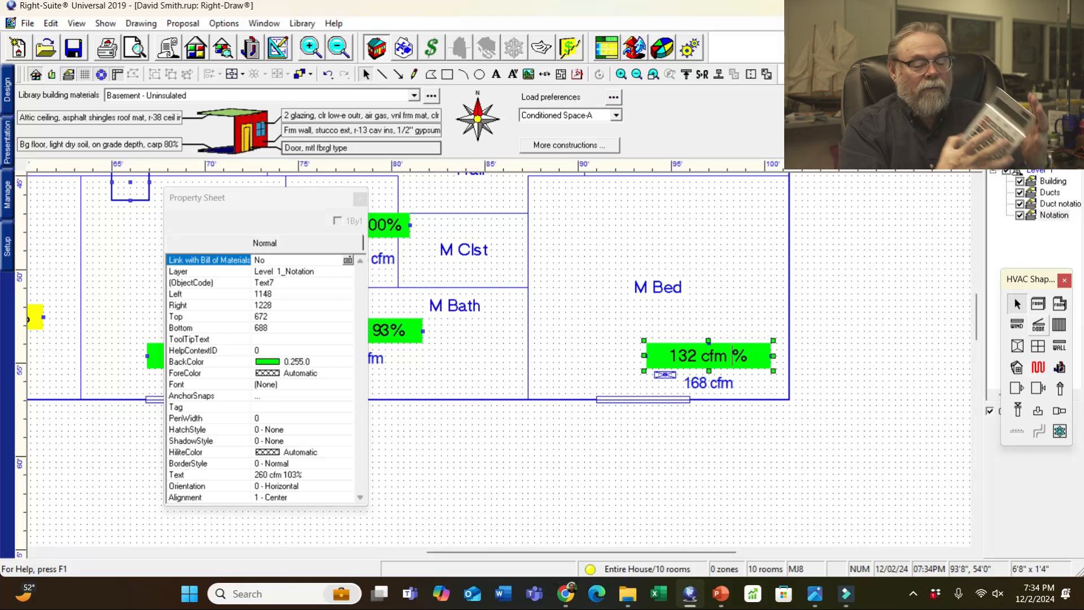
type("79")
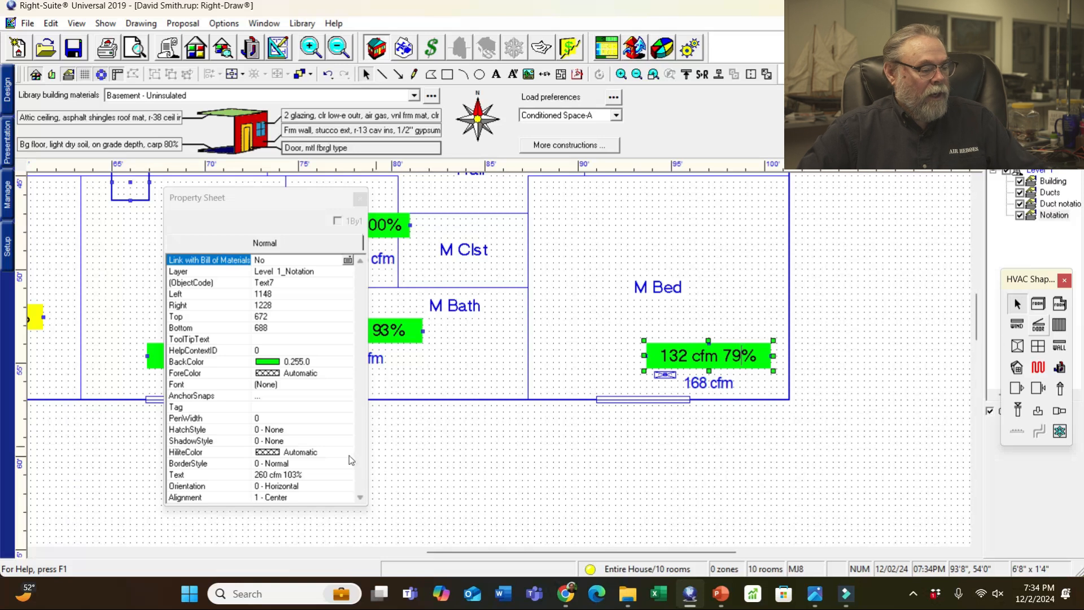
- Give the M Bed label a yellow background and move the Property Sheet off the plan
left_click(311, 364)
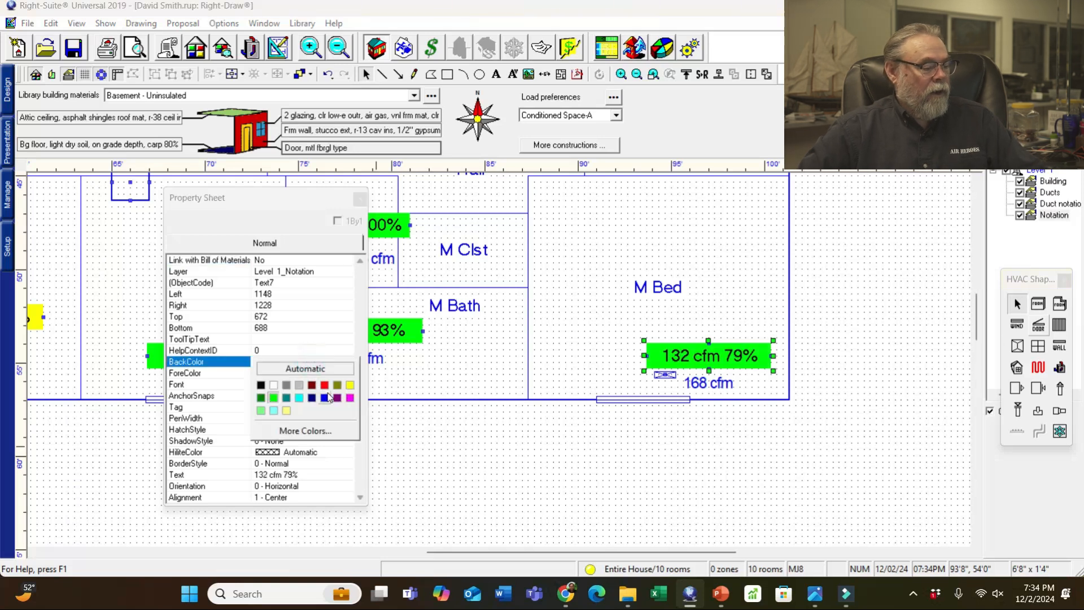
left_click(350, 385)
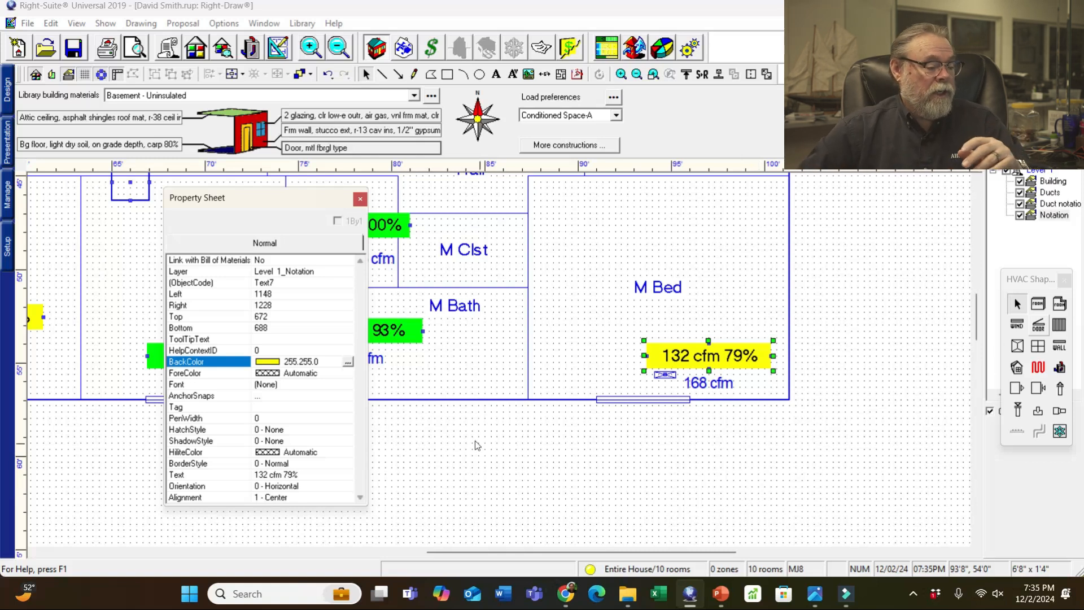
left_click(349, 363)
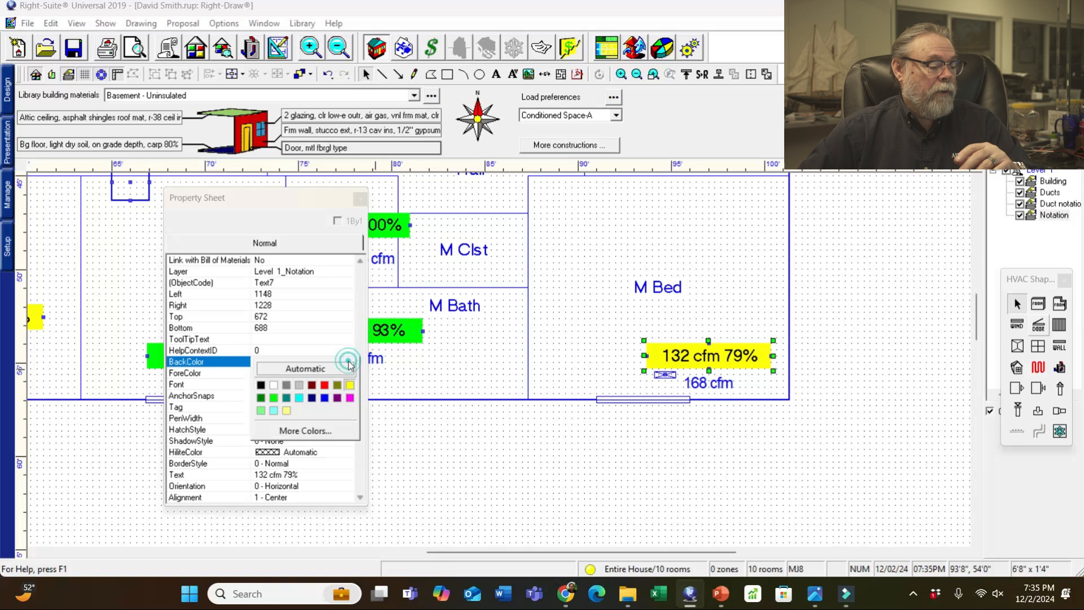
left_click(350, 398)
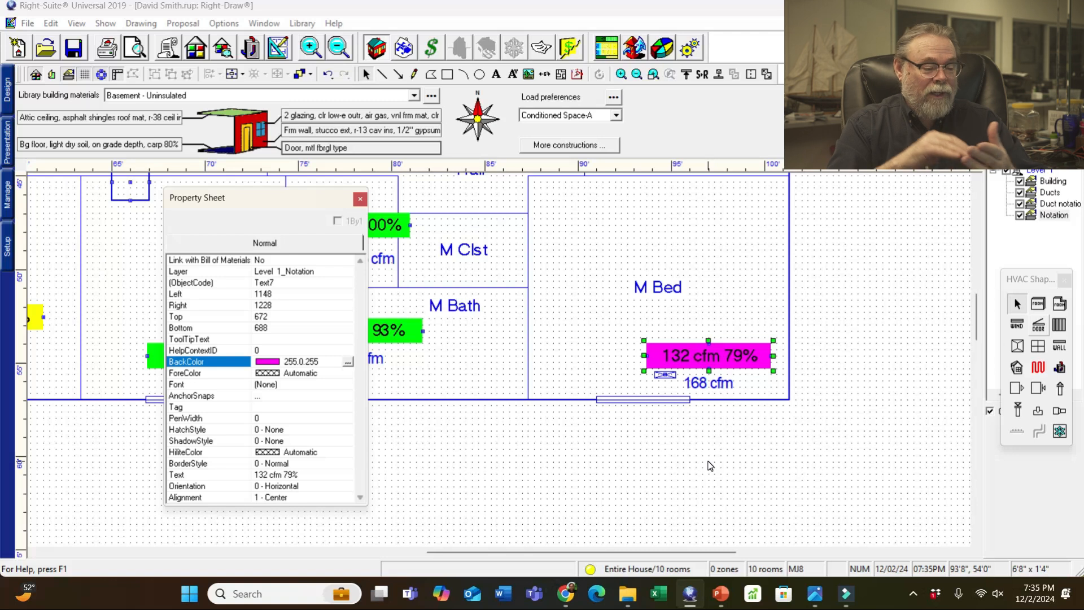
left_click(348, 363)
left_click(347, 392)
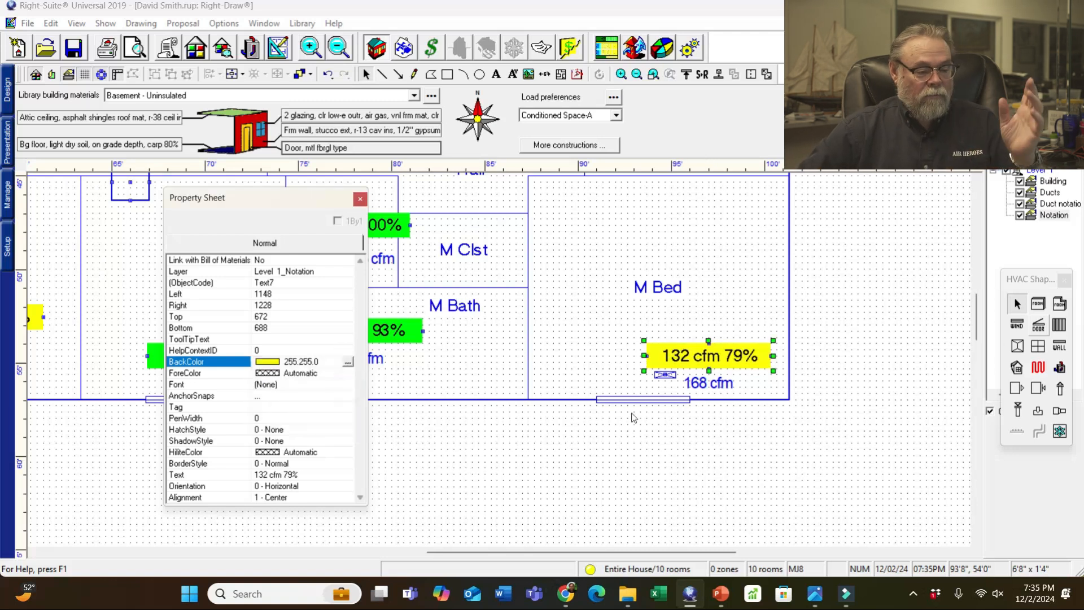
left_click_drag(274, 204, 399, 263)
left_click_drag(979, 328, 976, 292)
left_click_drag(429, 253, 442, 231)
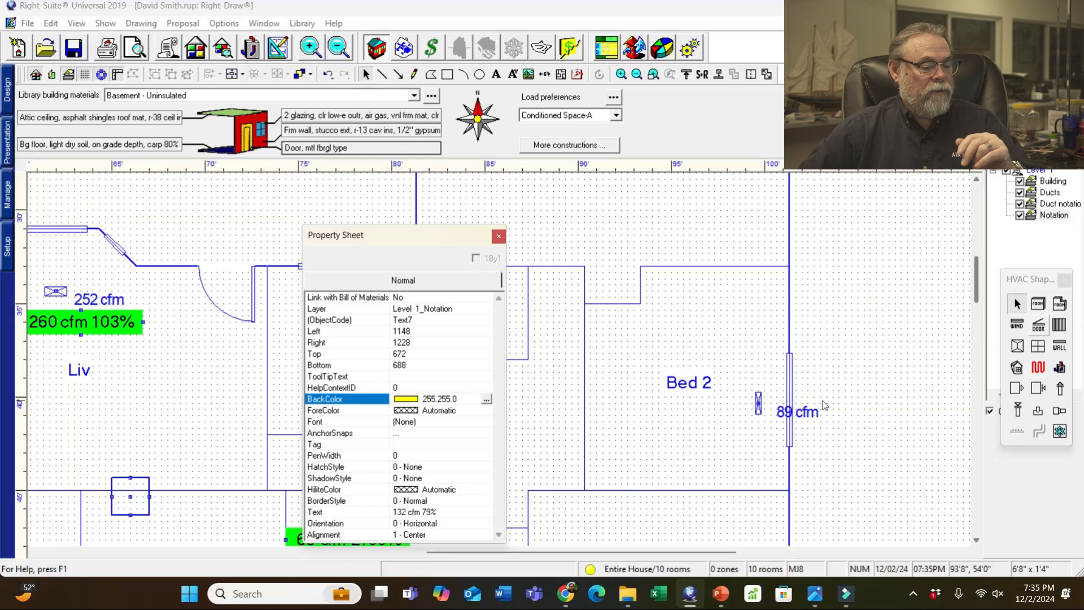
- Paste a label copy beside Bed 2's 89 cfm register, checking the sketch for its value
left_click(854, 423)
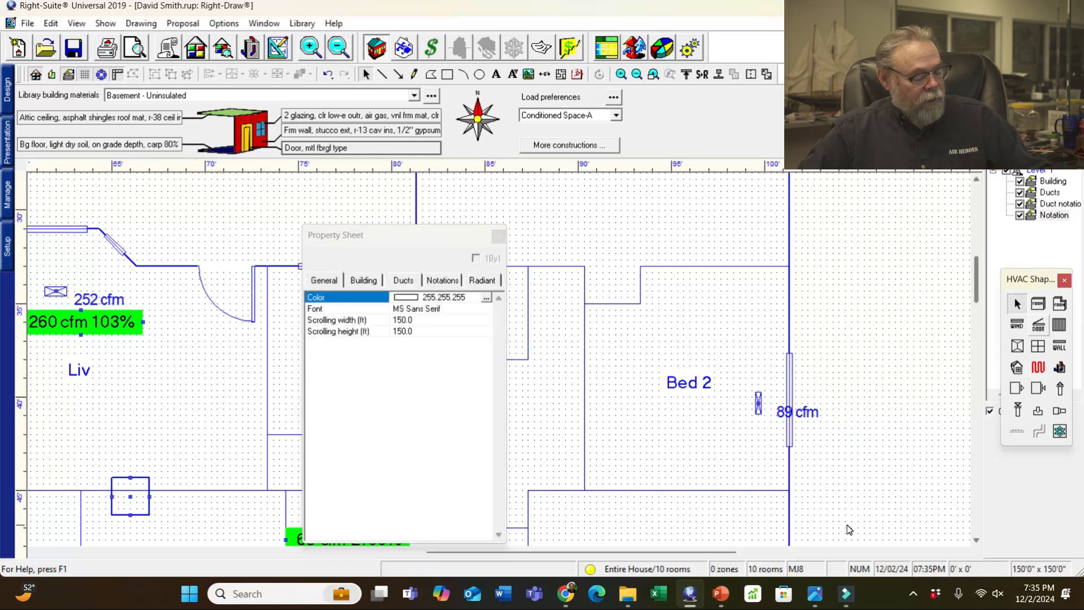
key("ctrl+v")
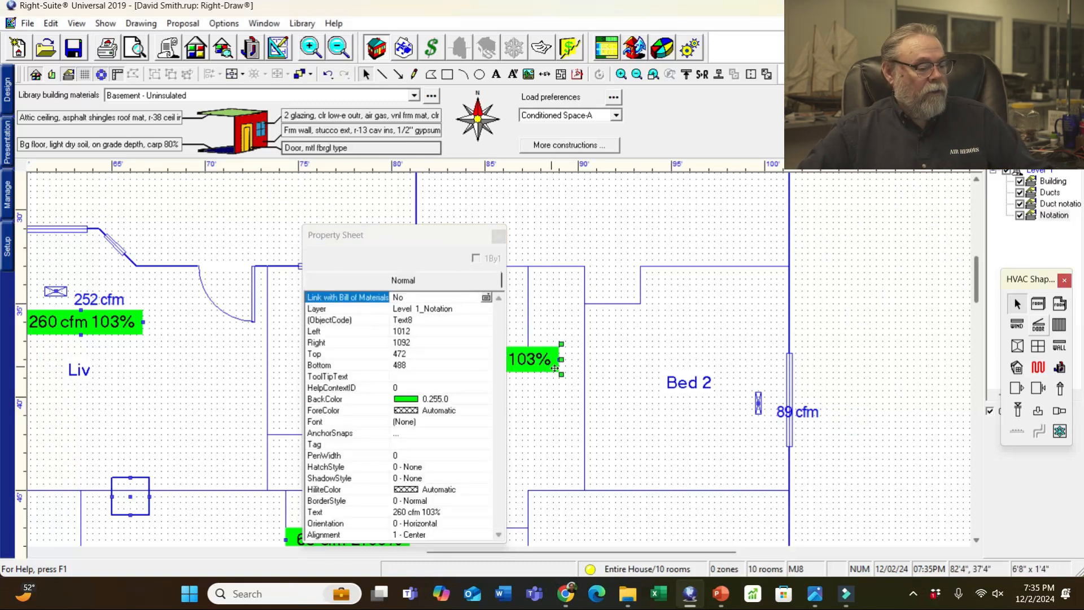
left_click_drag(558, 374, 776, 449)
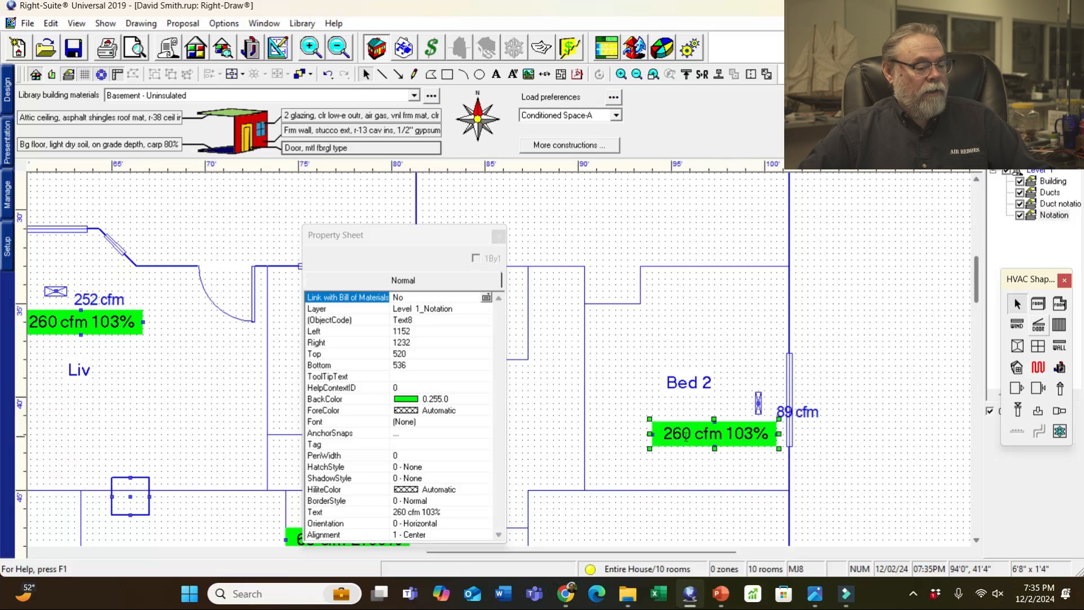
double_click(661, 433)
key("Delete")
key("Delete")
key("Delete")
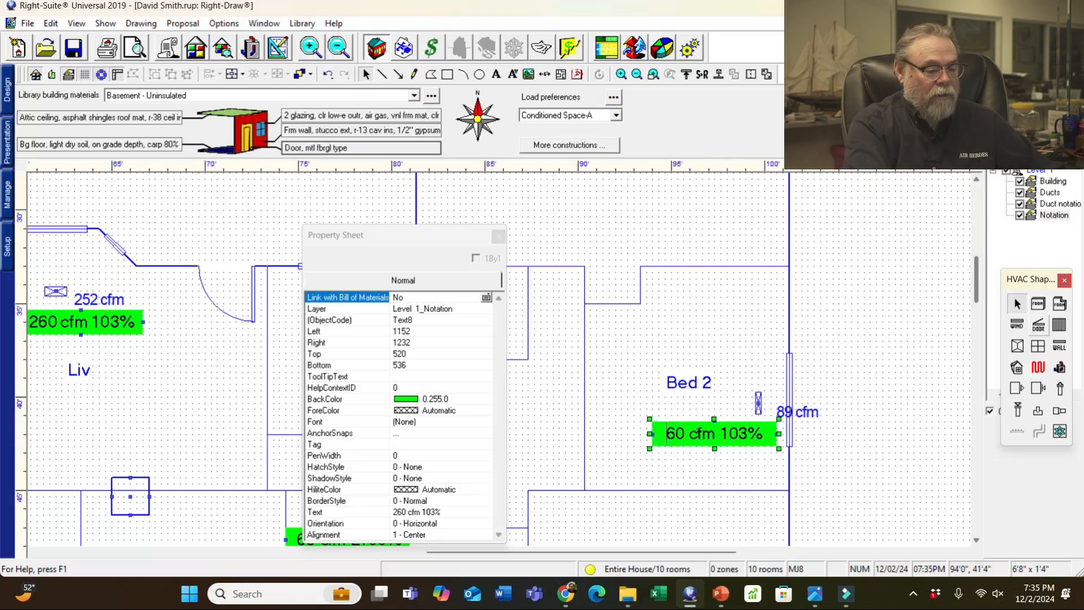
left_click(815, 594)
left_click(47, 510)
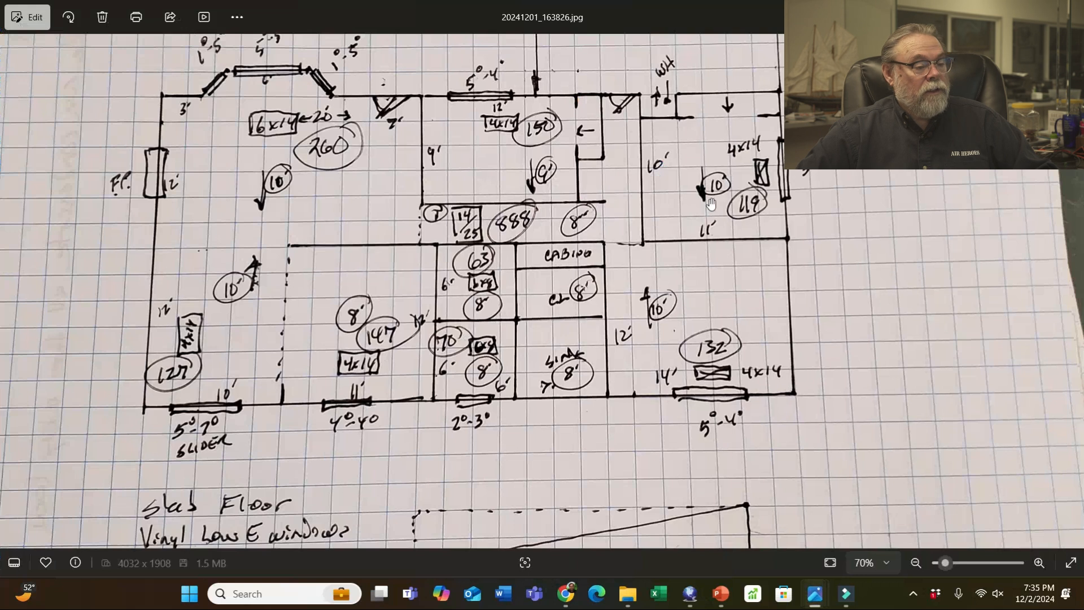
key("alt+Tab")
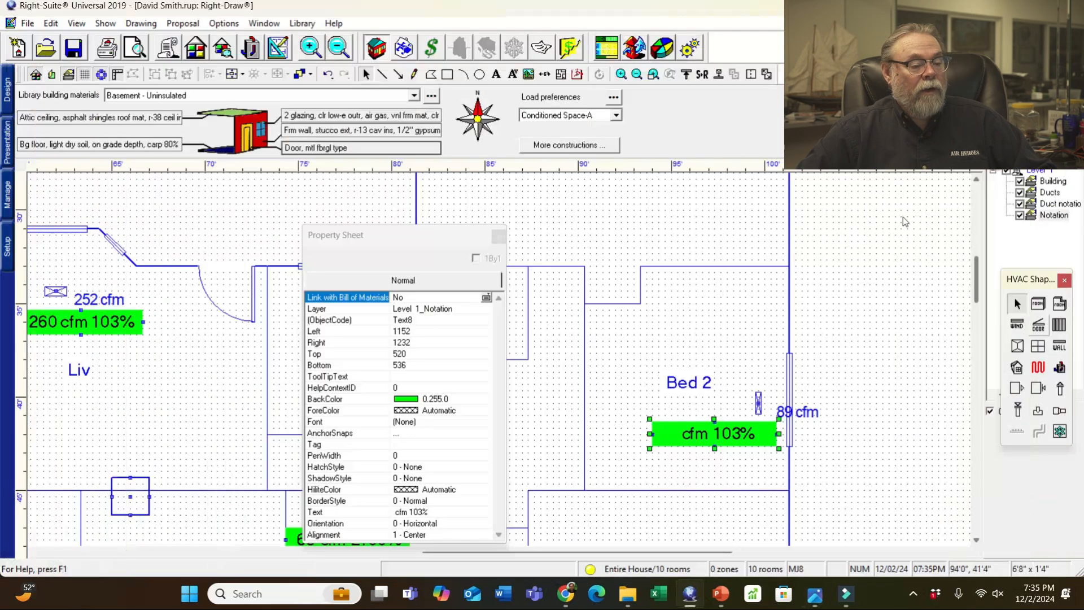
- Change the Bed 2 label text to '119 cfm 134%'
double_click(675, 436)
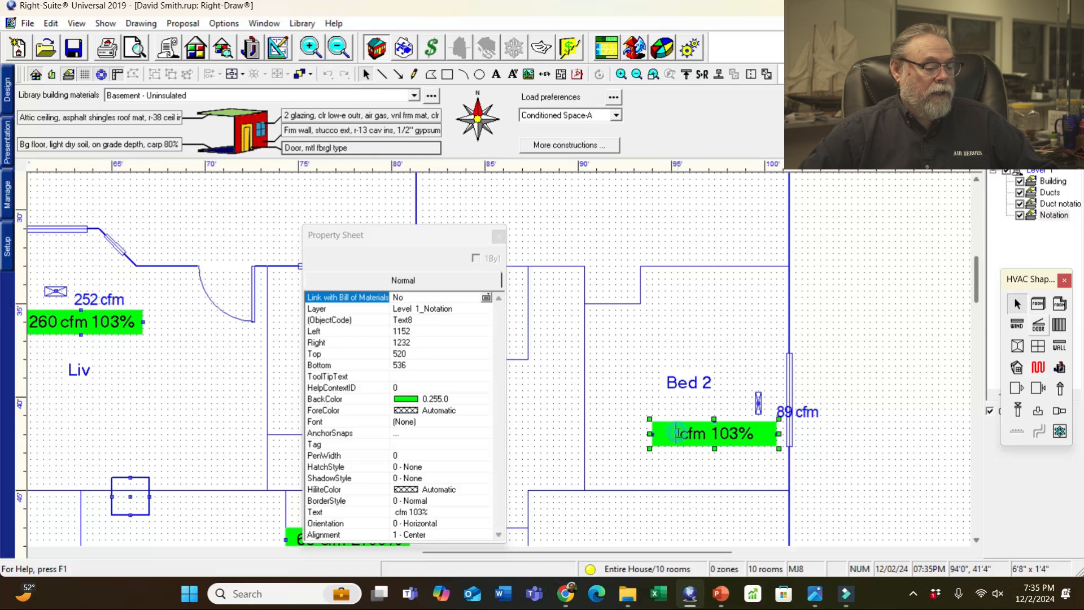
type("119")
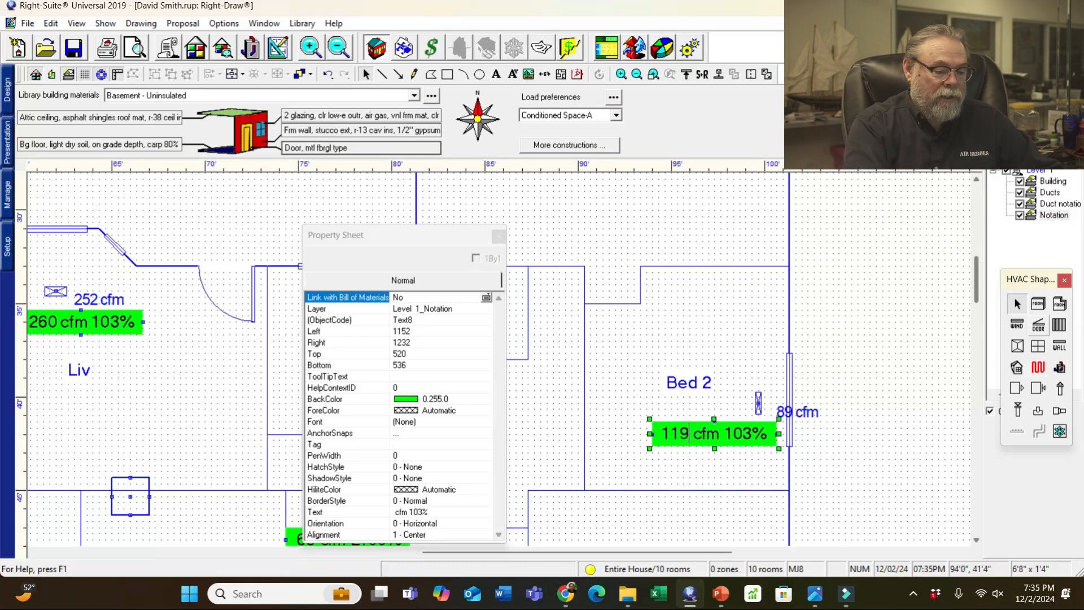
key("Delete")
key("Delete")
key("Delete")
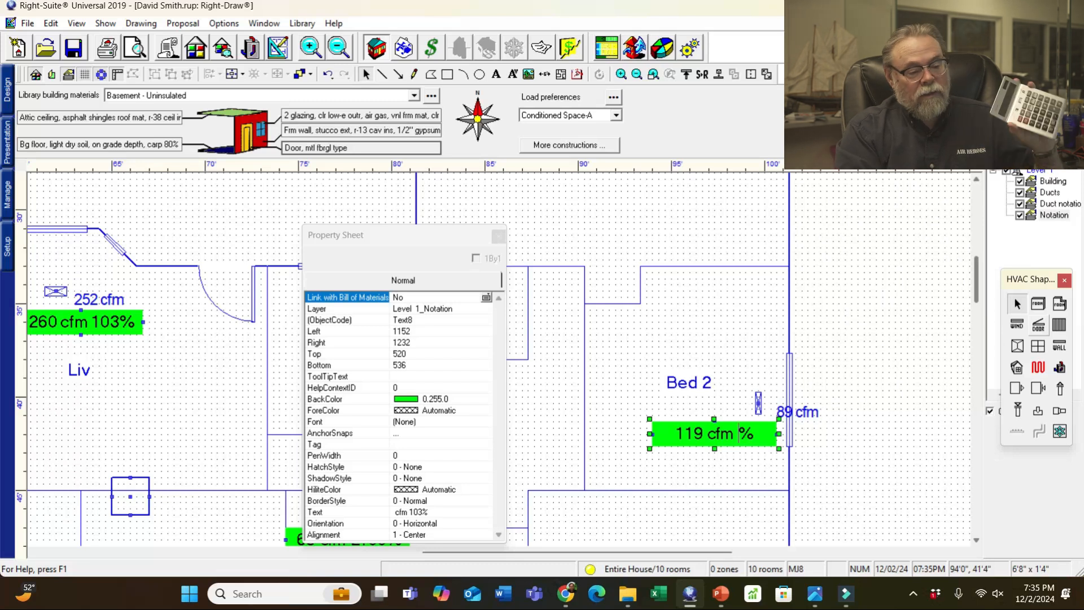
type("137")
key("BackSpace")
type("4")
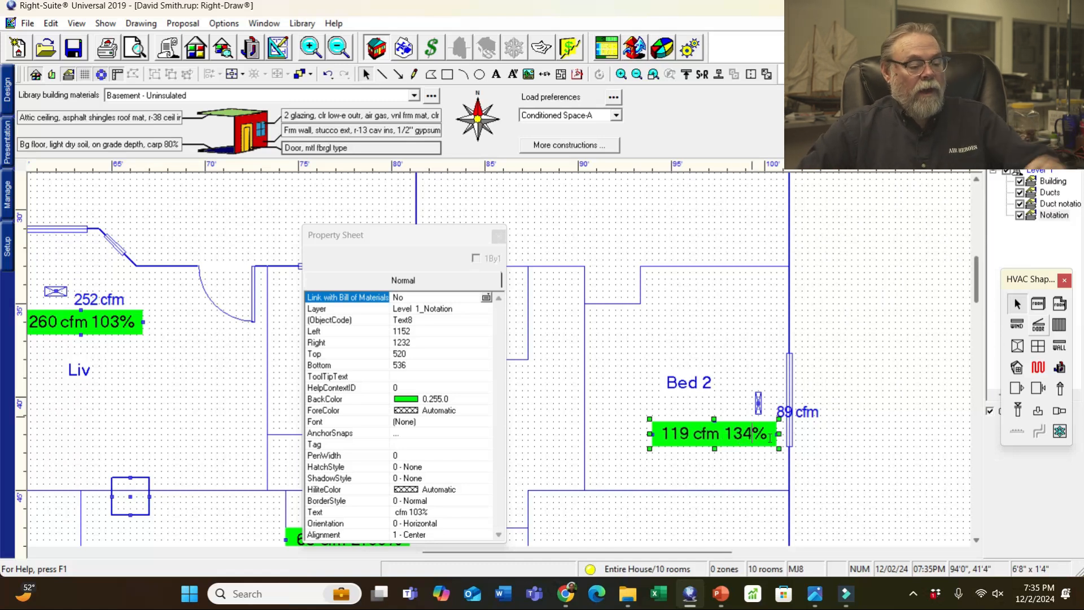
- Set the Bed 2 label background to cyan and close the Property Sheet
left_click(445, 400)
left_click(445, 401)
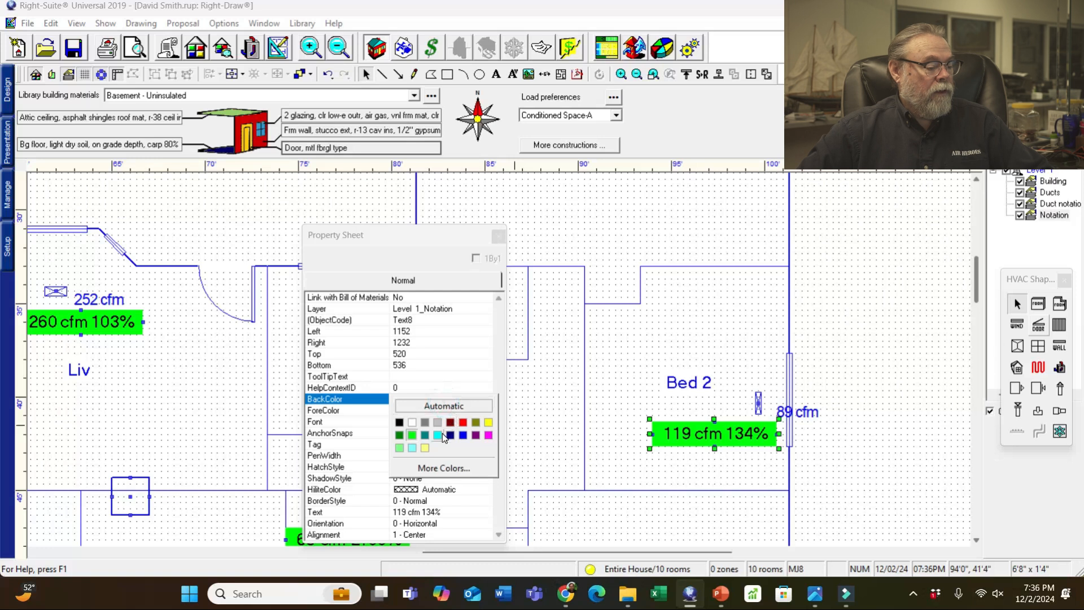
left_click(437, 435)
left_click(813, 364)
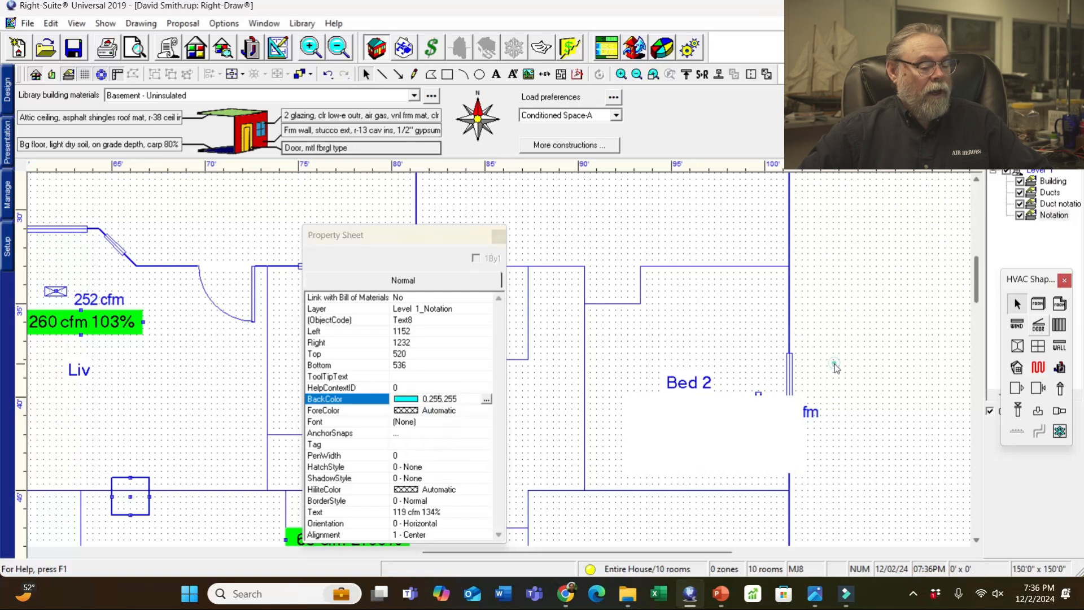
left_click(498, 236)
scroll(356, 395, "down", 4)
scroll(472, 451, "up", 3)
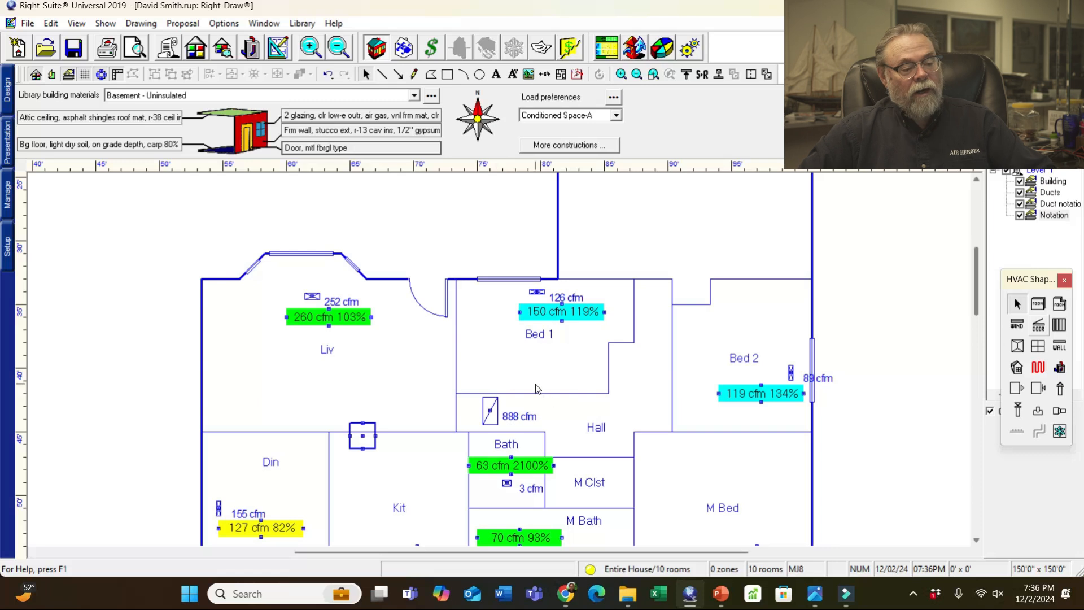
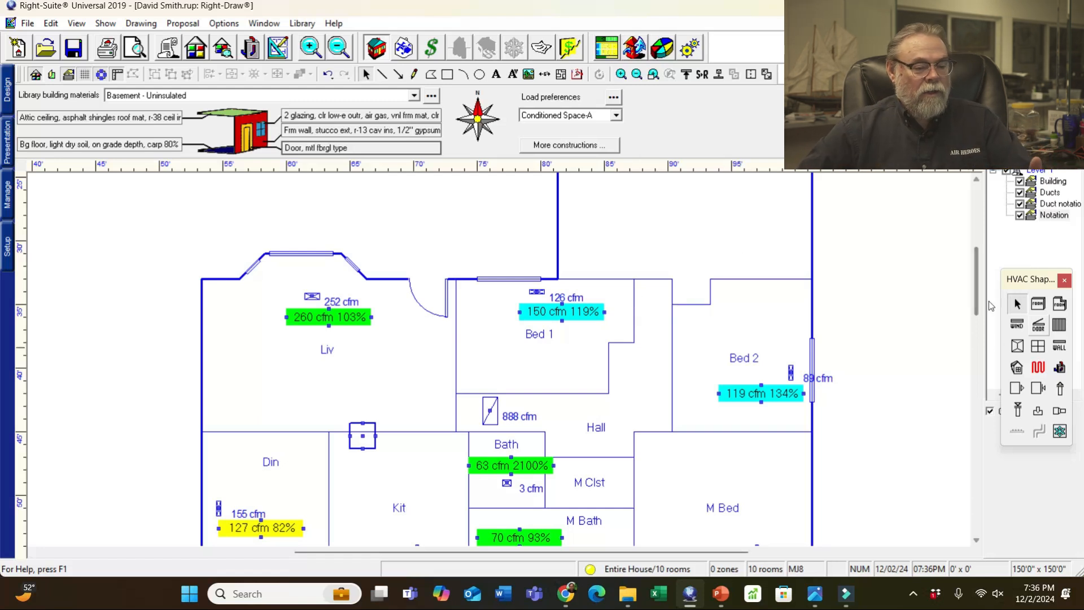
- Open the Bath '63 cfm 2100%' label's properties and try green, then blue backgrounds
left_click_drag(980, 289, 974, 314)
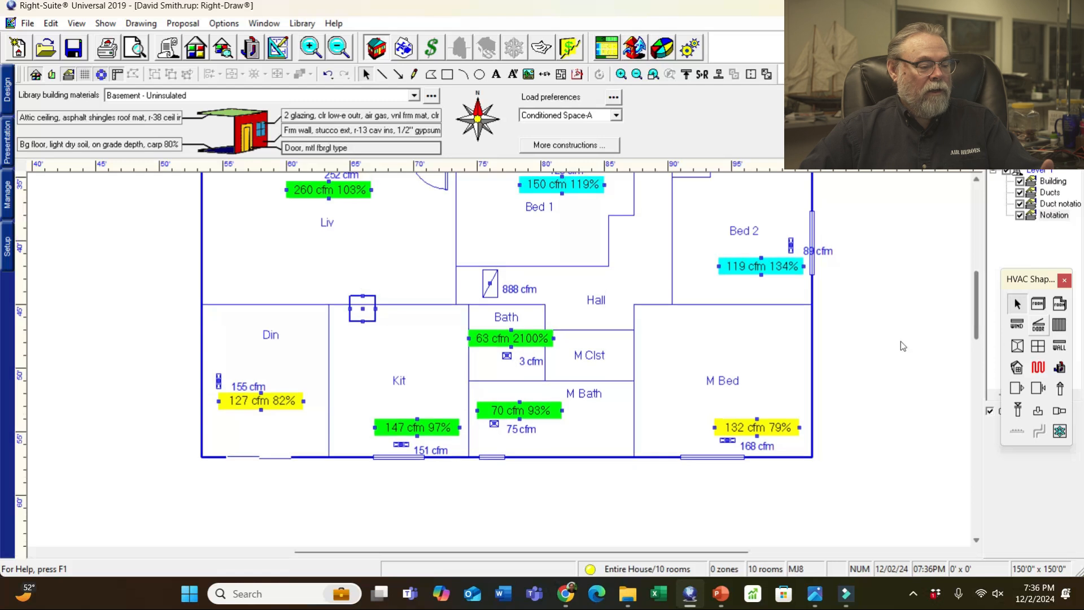
left_click(544, 339)
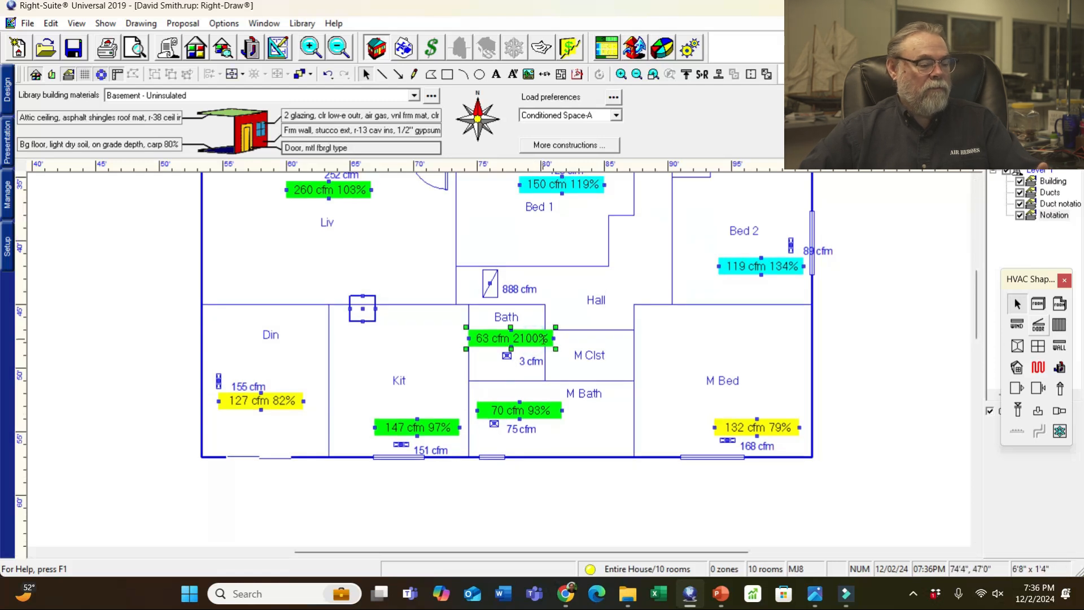
double_click(543, 339)
left_click(449, 398)
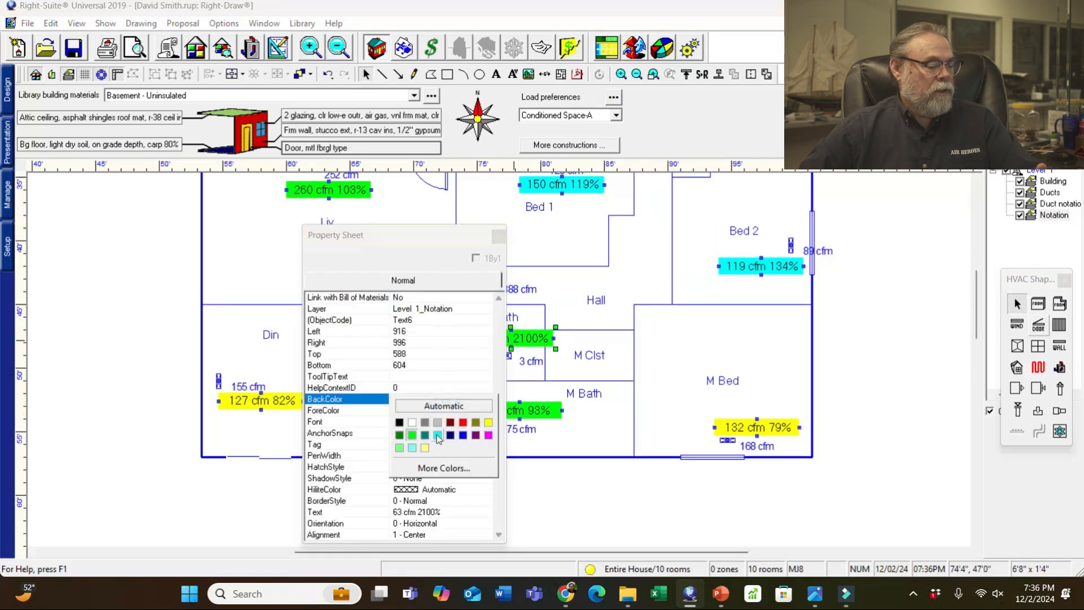
left_click(411, 434)
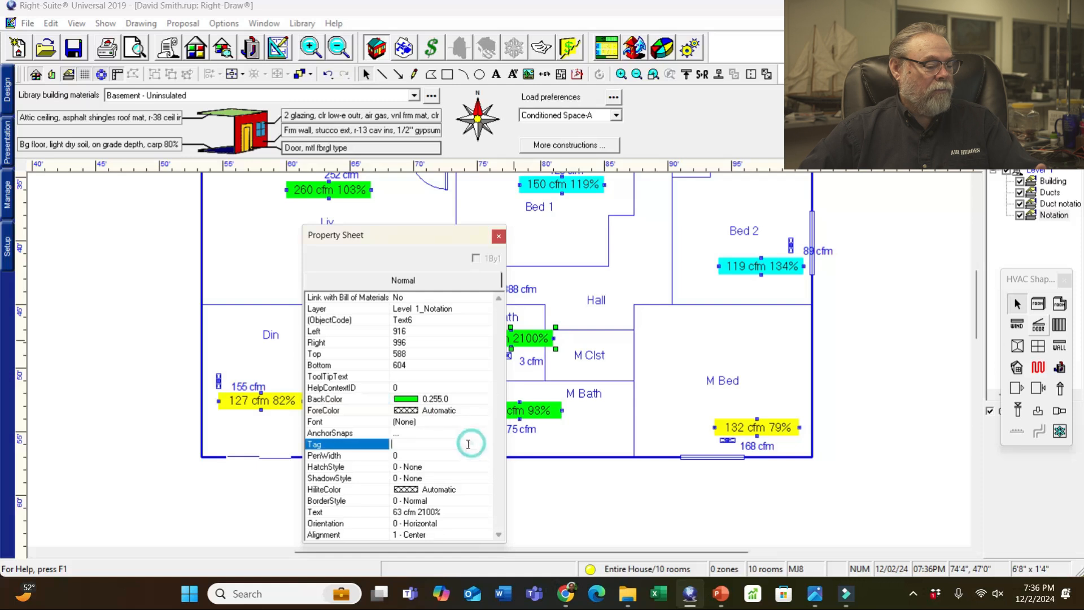
left_click(462, 402)
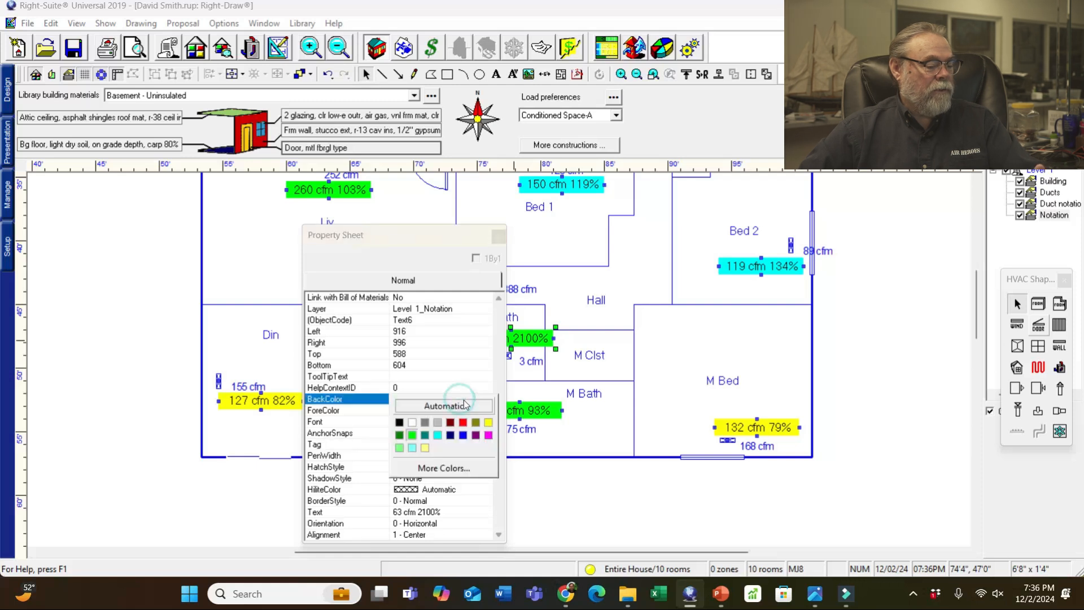
left_click(464, 436)
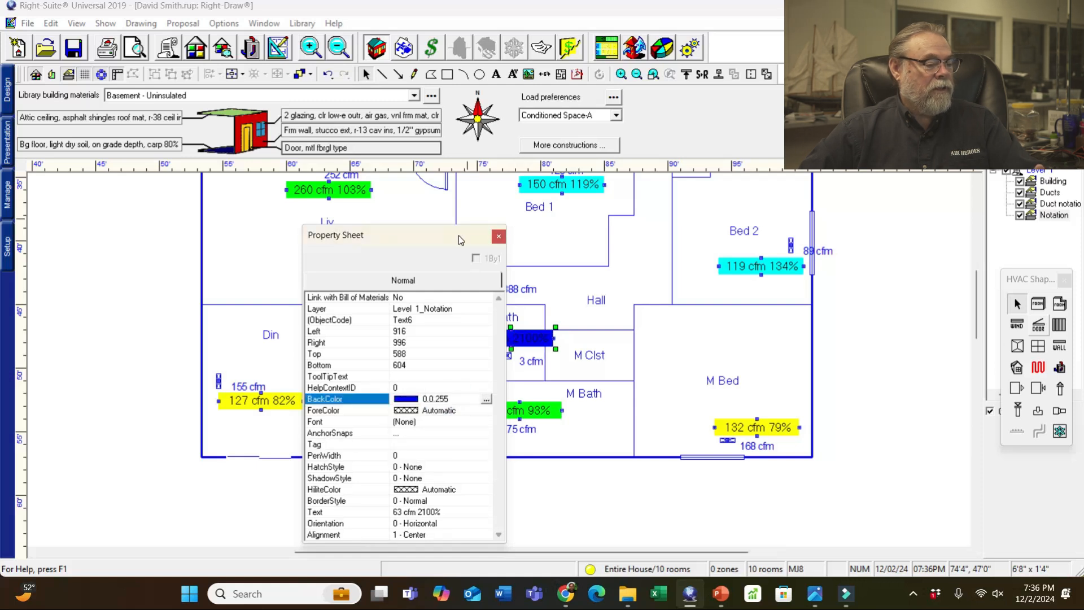
left_click_drag(459, 236, 367, 234)
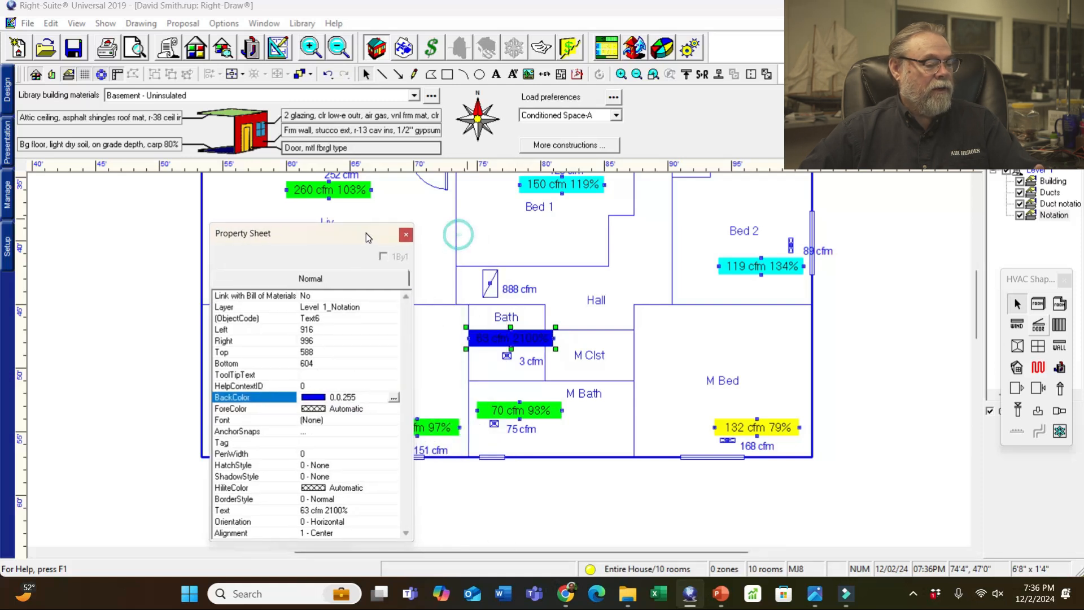
- Set the Bath label text colour to white, then deselect it
left_click(355, 409)
left_click(354, 409)
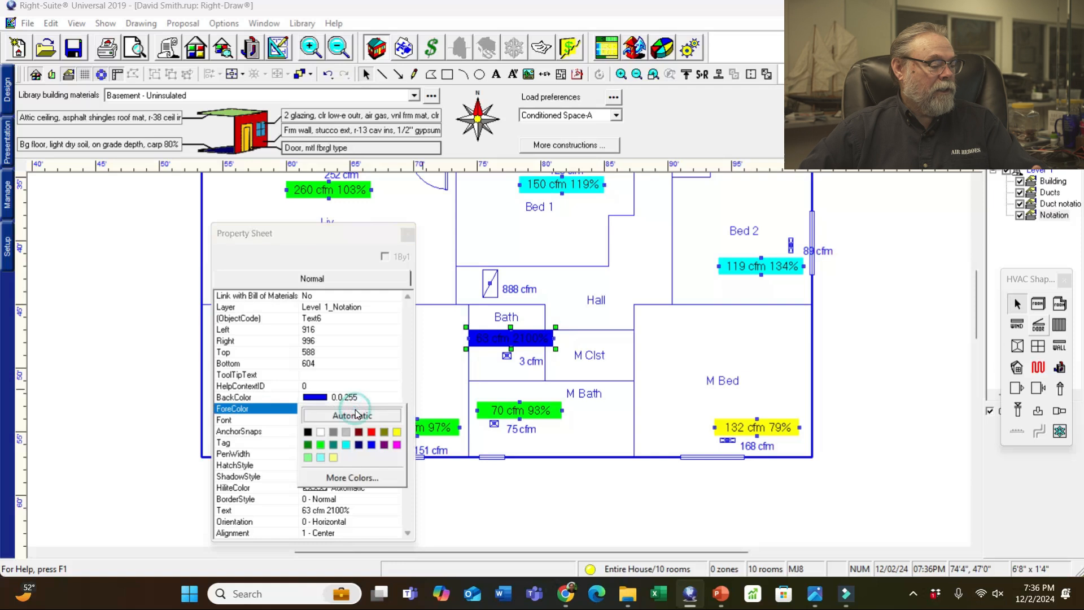
left_click(320, 433)
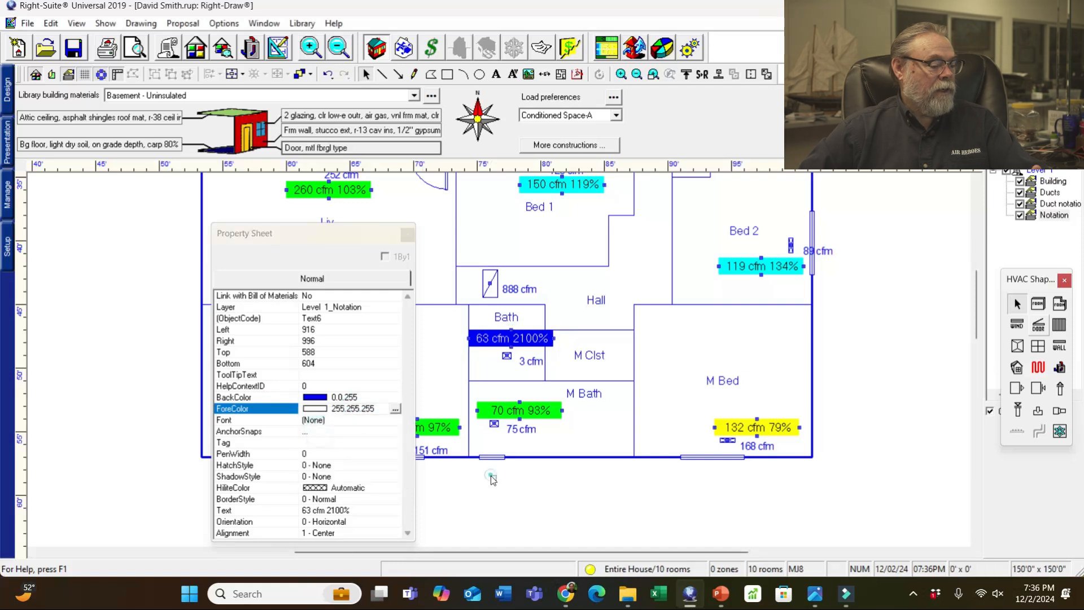
key("Escape")
left_click_drag(388, 244, 432, 229)
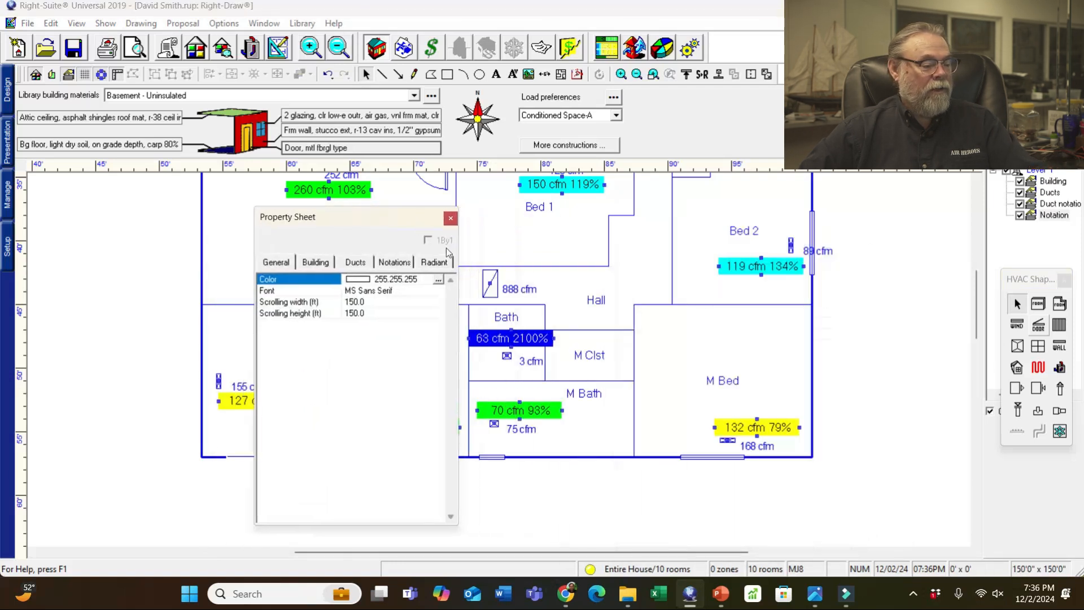
- Give the Bath label a cyan background with Automatic text colour, uncovering the Kit label
left_click(526, 348)
left_click(421, 384)
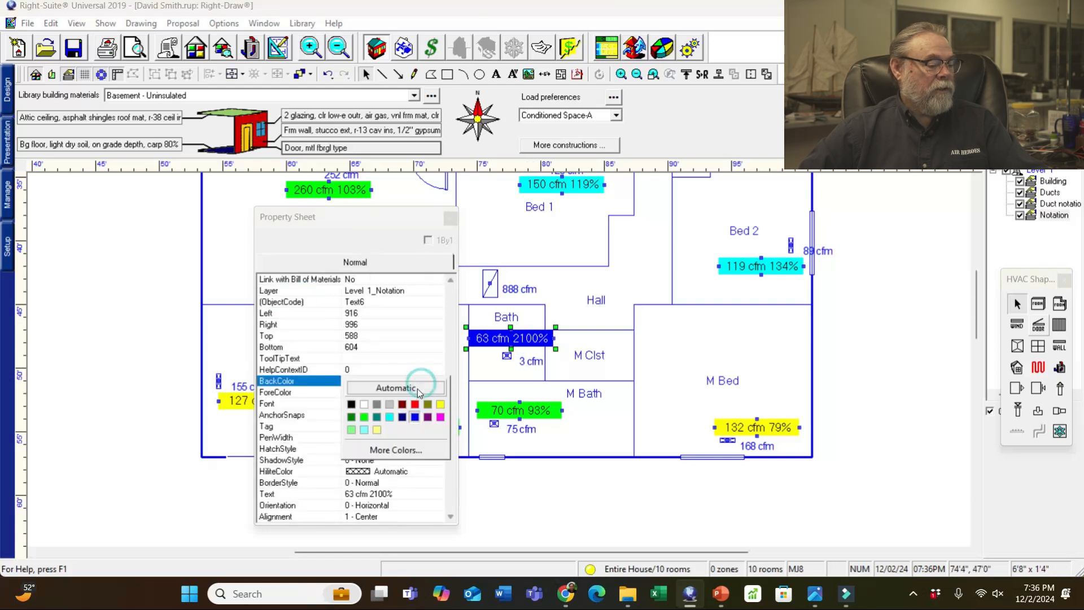
left_click(391, 417)
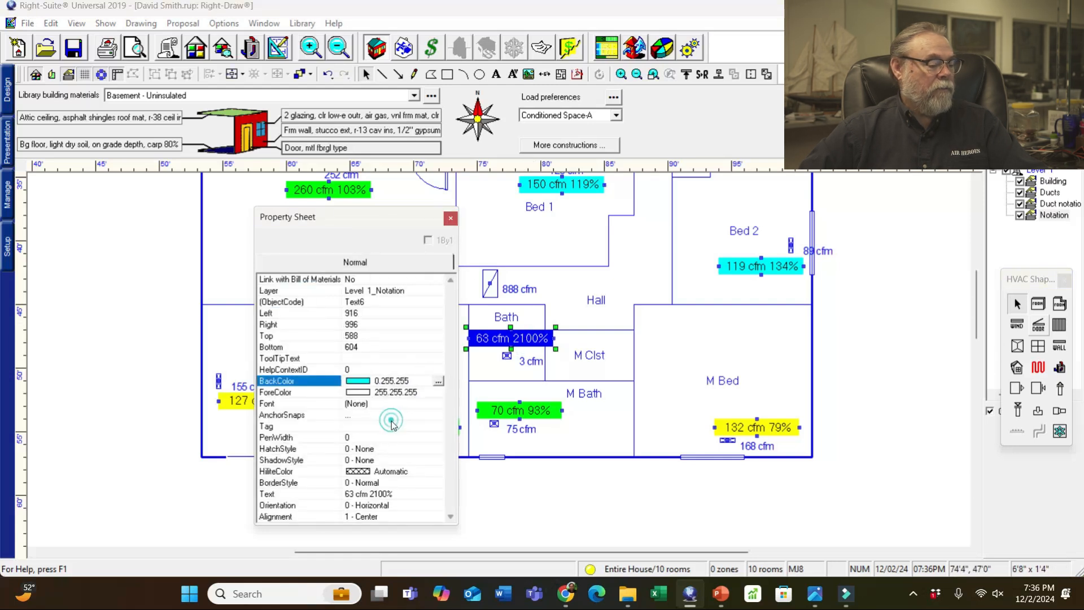
left_click(382, 393)
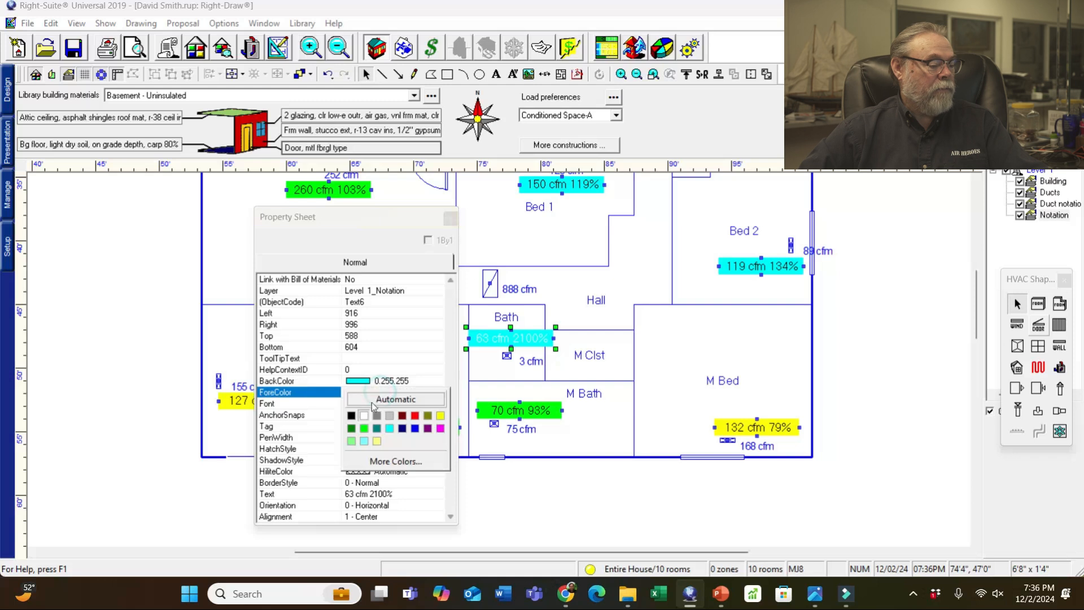
left_click(379, 406)
left_click(540, 475)
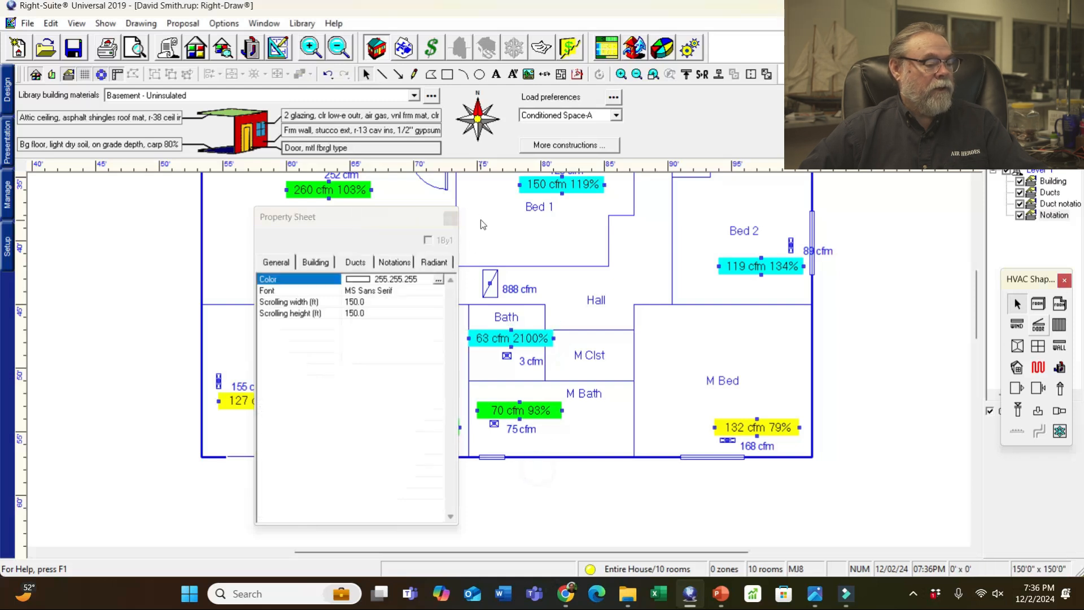
left_click_drag(425, 223, 296, 209)
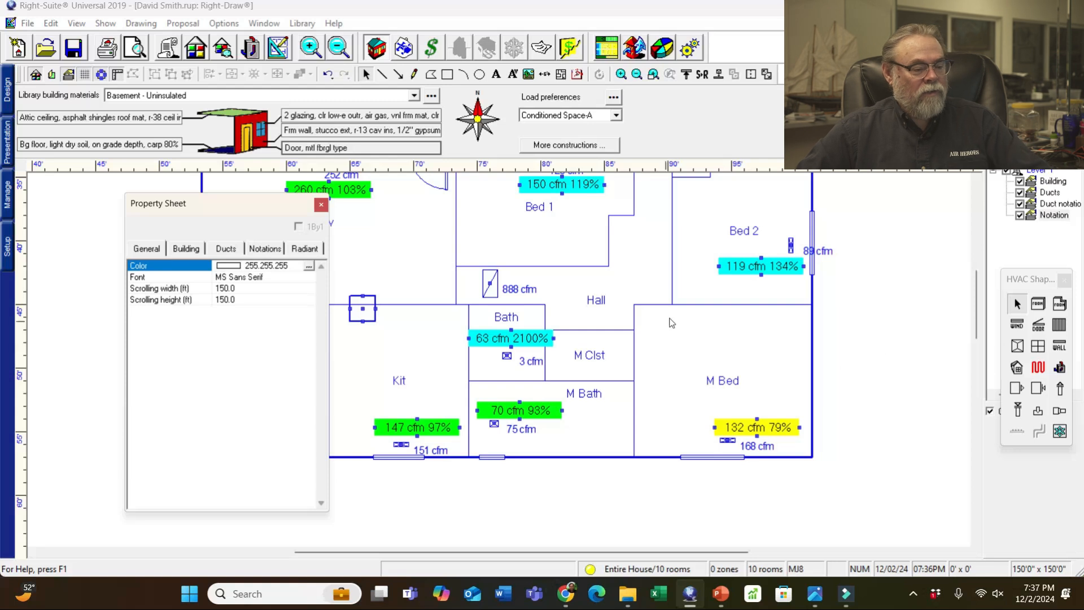
left_click(710, 342)
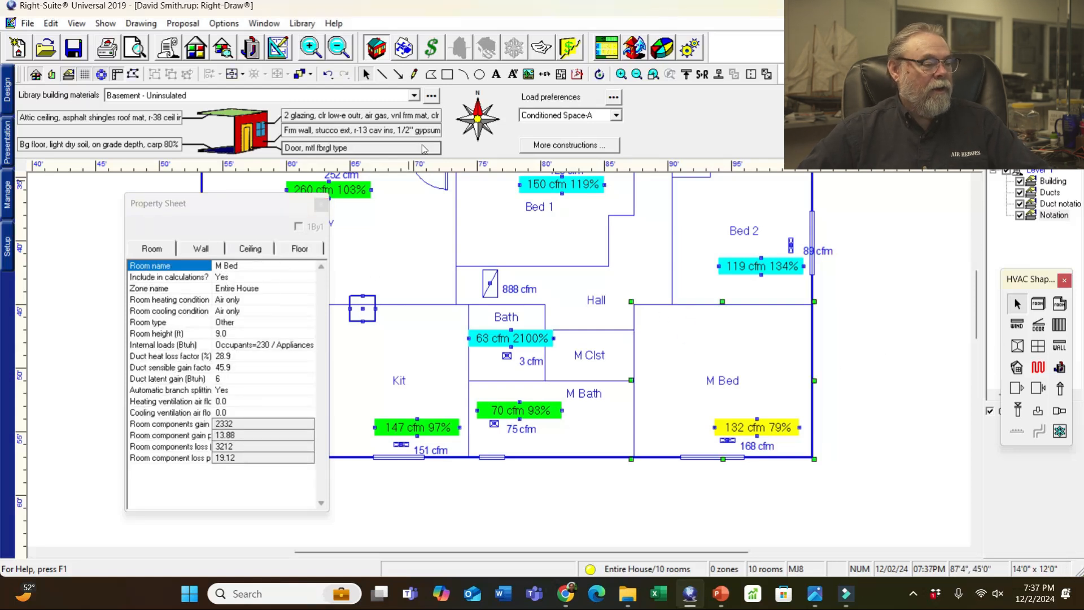
left_click(133, 74)
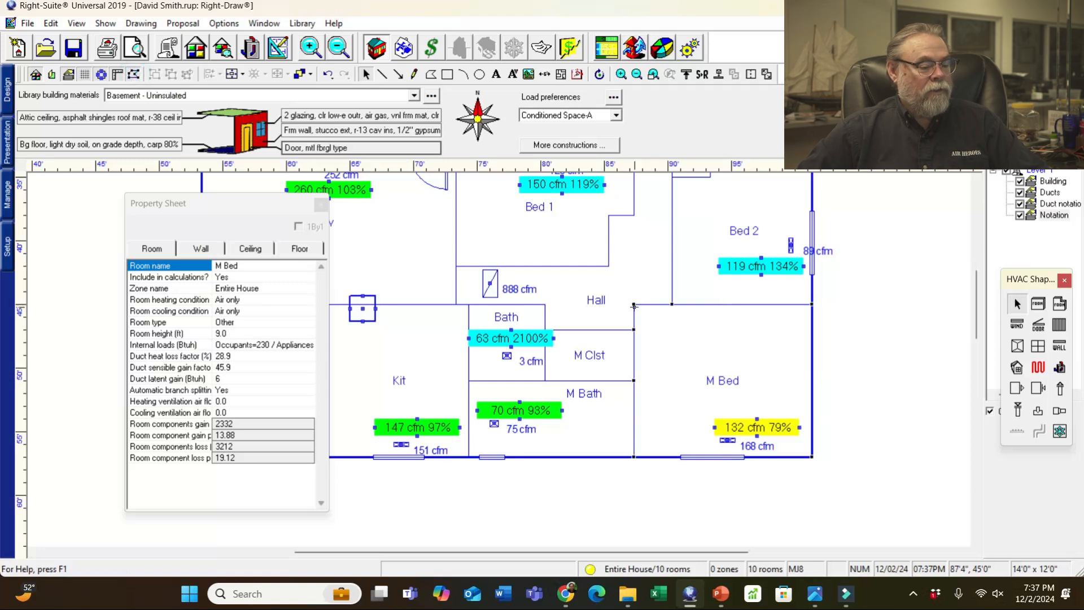
left_click_drag(633, 304, 672, 305)
left_click(134, 74)
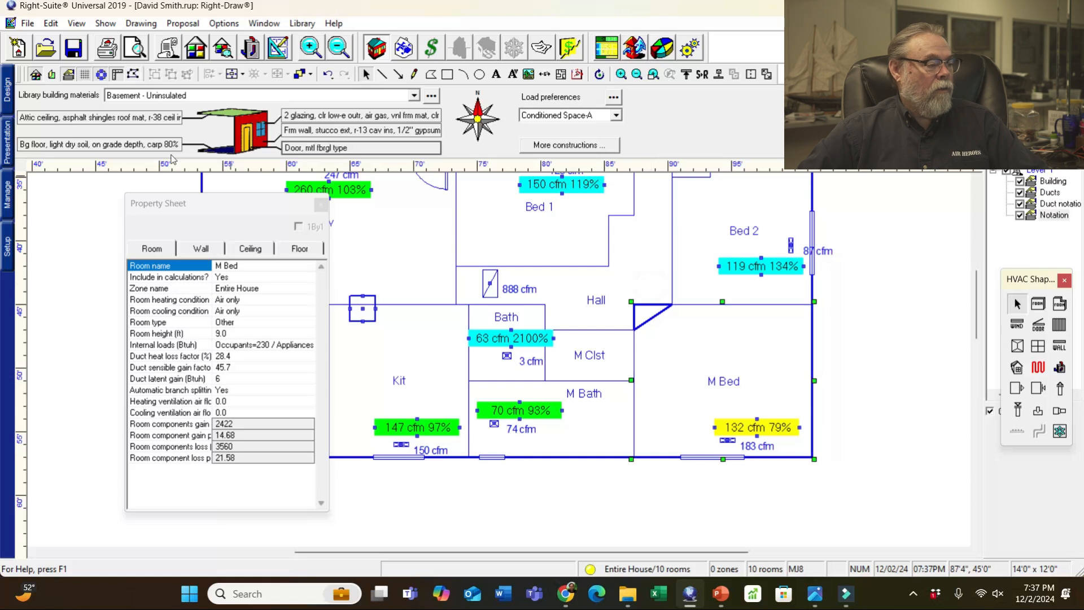
left_click(133, 76)
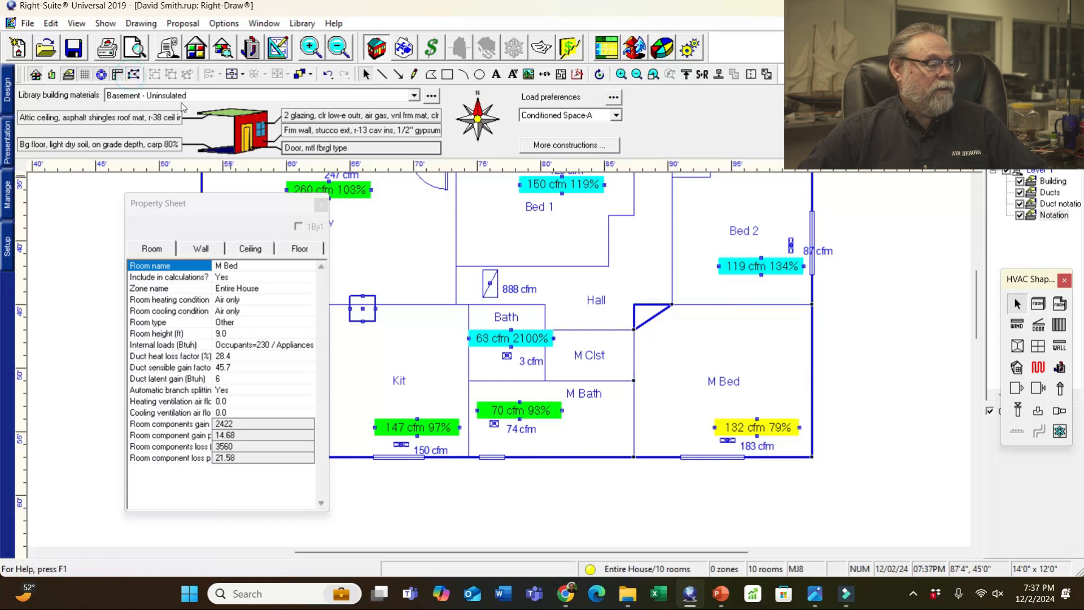
left_click(624, 288)
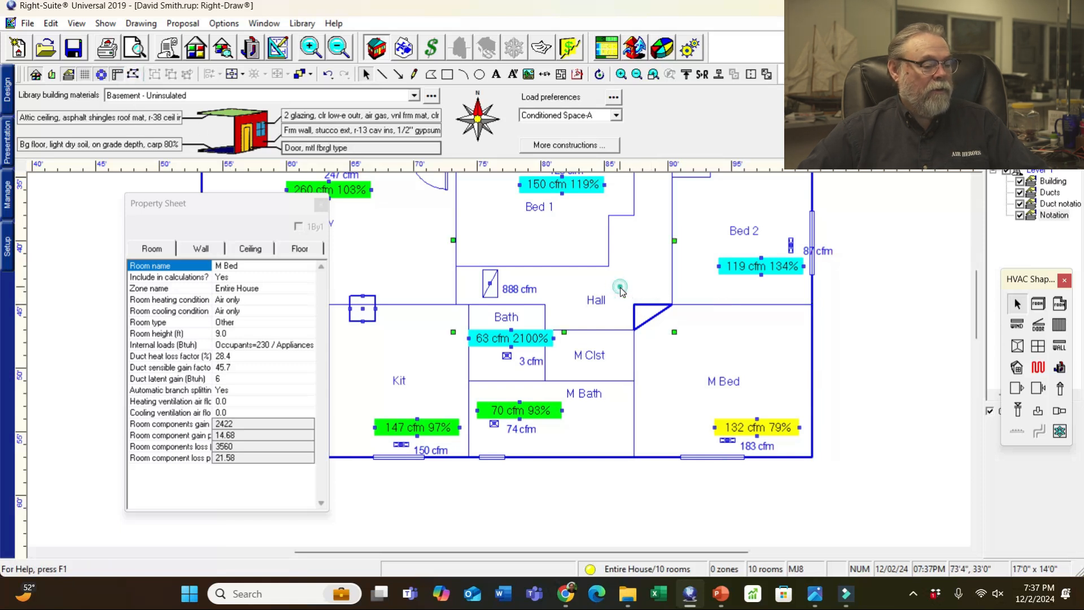
left_click(134, 74)
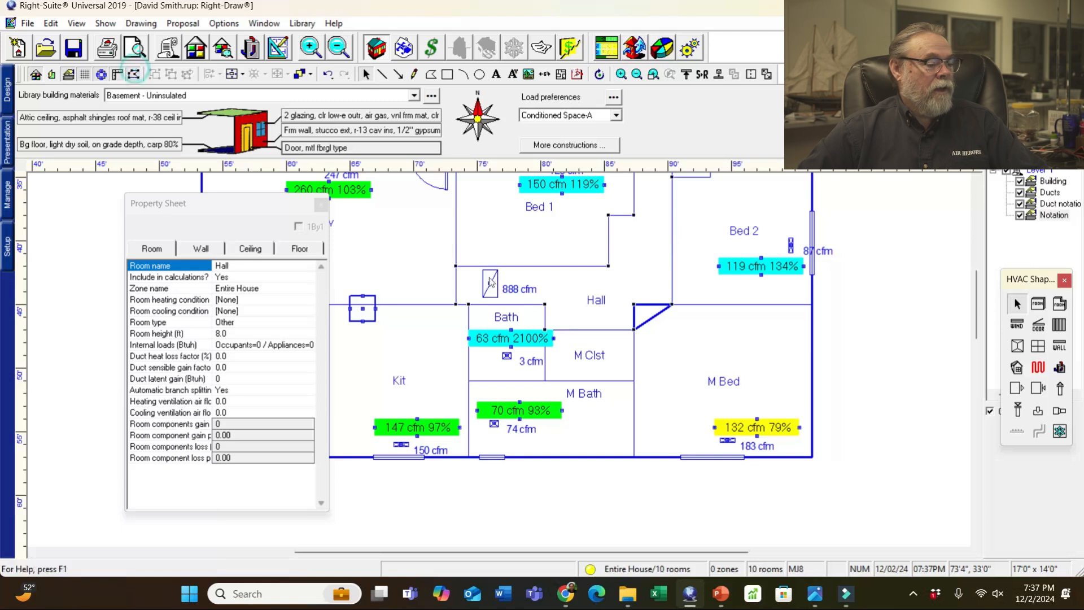
left_click_drag(632, 304, 700, 308)
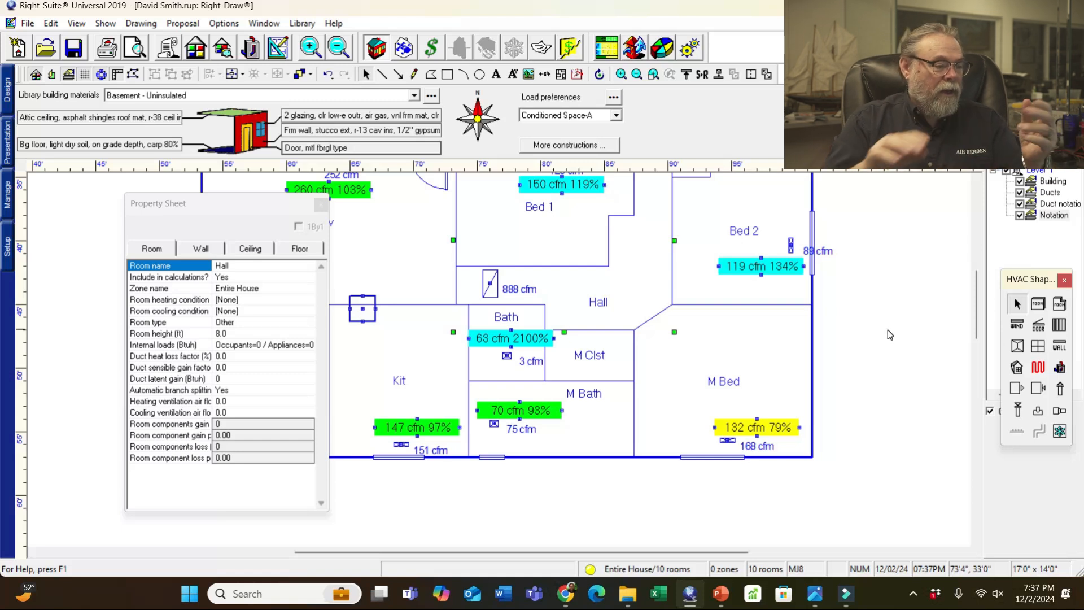
left_click(328, 75)
left_click(328, 74)
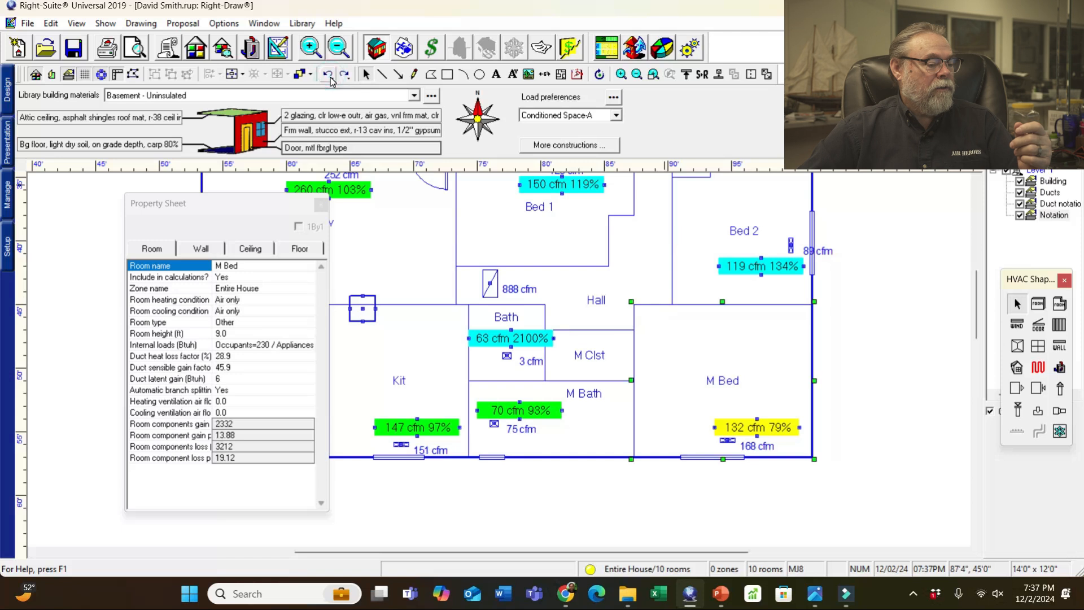
left_click(856, 232)
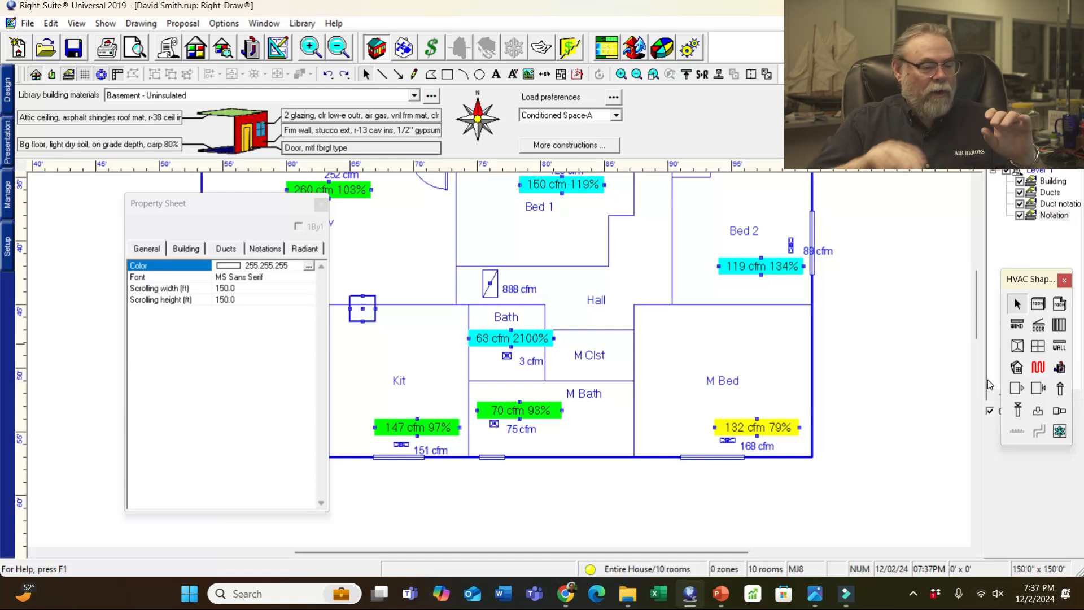
- Zoom out and show the Entire House Form J1 load summary
scroll(867, 346, "down", 1)
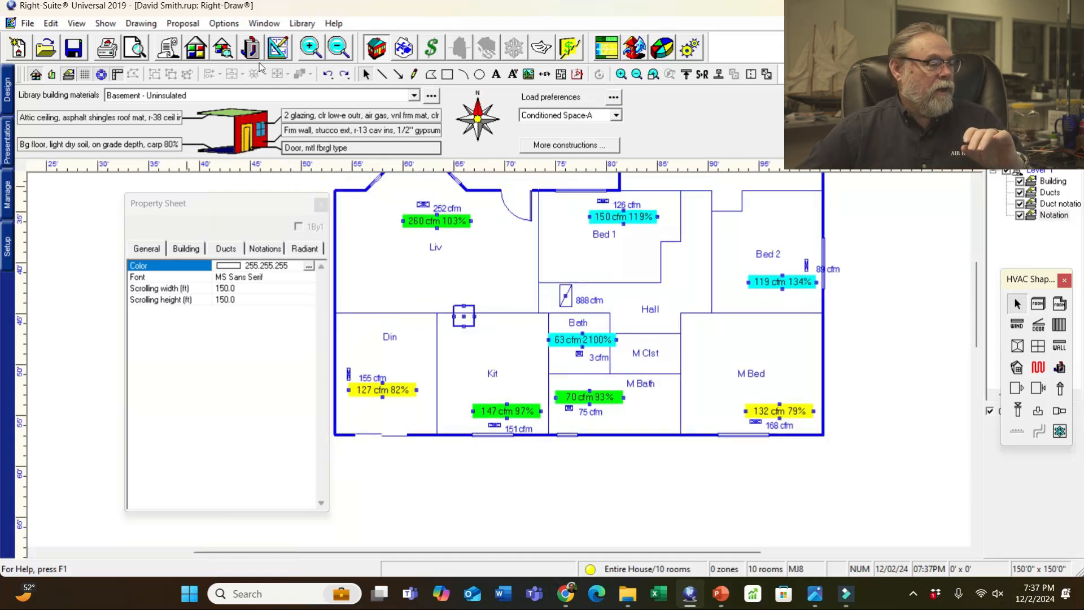
left_click(221, 47)
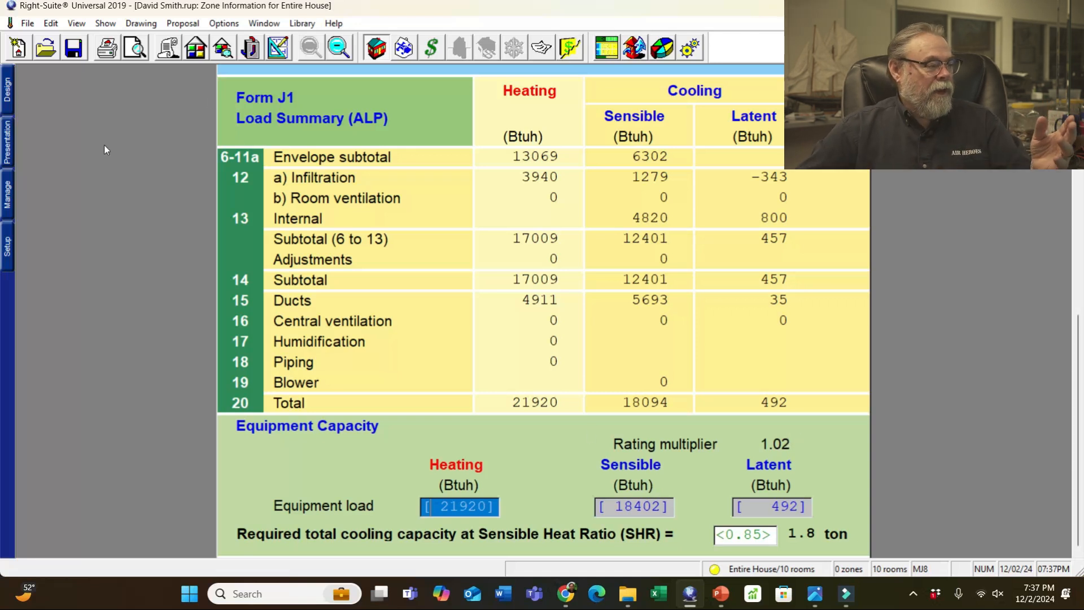
- Save the project over its existing .rup file, dismiss the confirmation, and close the Property Sheet
left_click(29, 25)
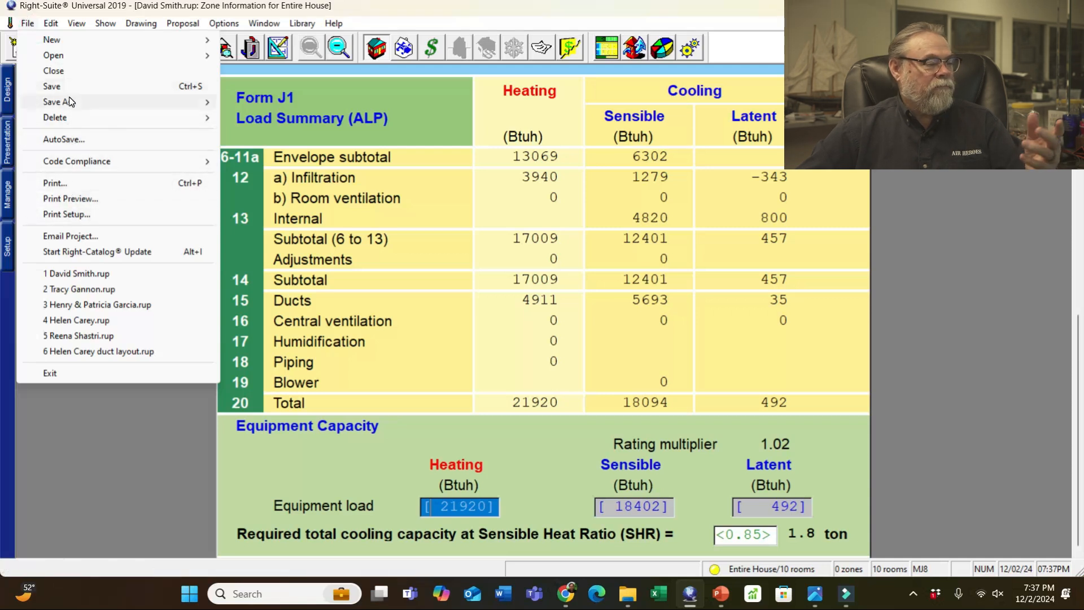
mouse_move(73, 104)
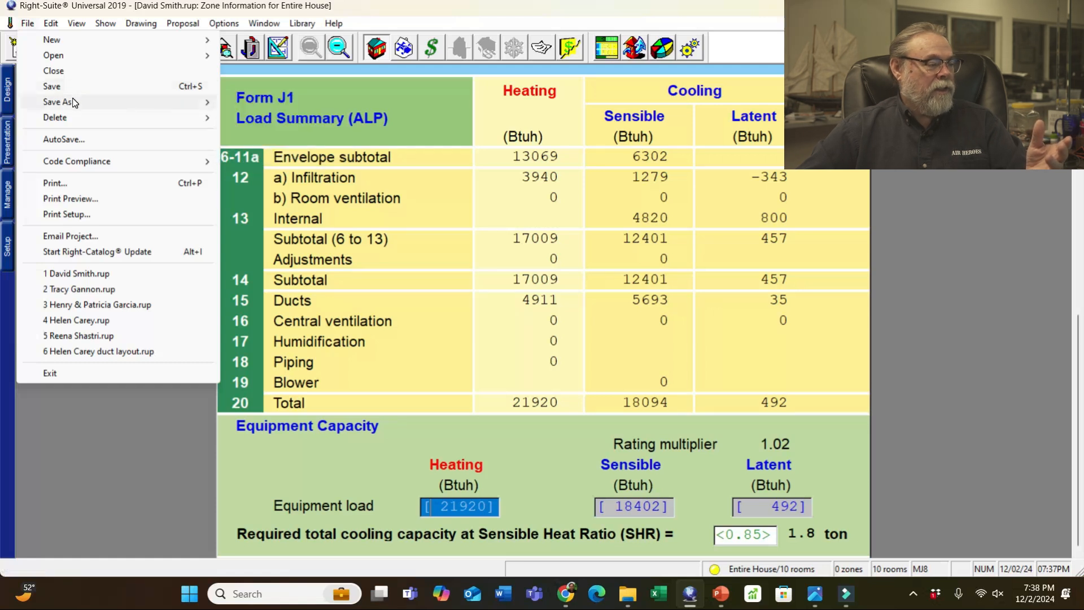
left_click(269, 104)
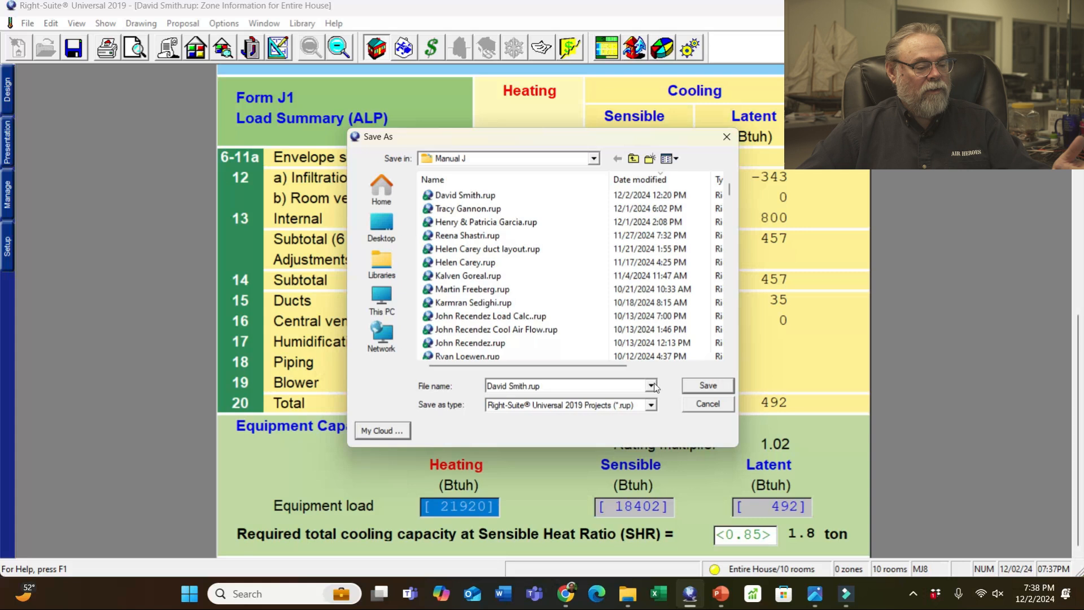
left_click(708, 385)
left_click(584, 299)
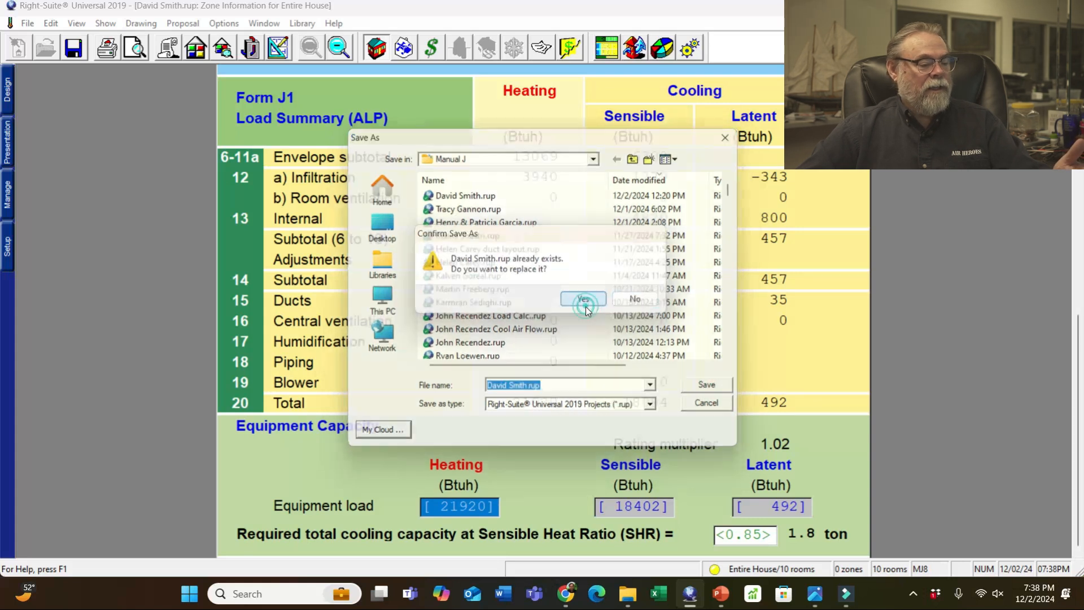
left_click(630, 326)
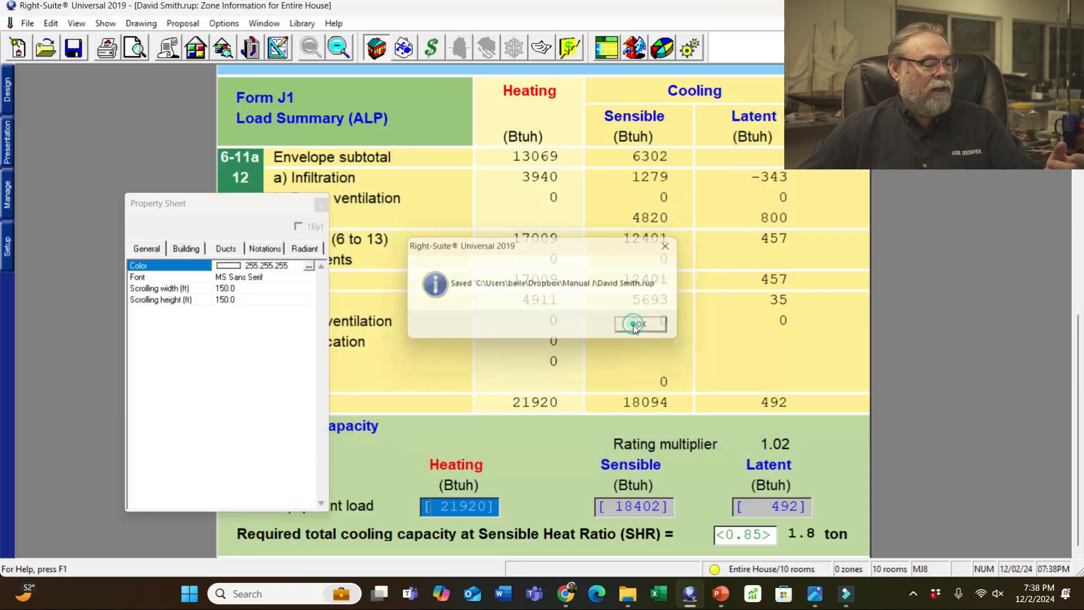
left_click(320, 204)
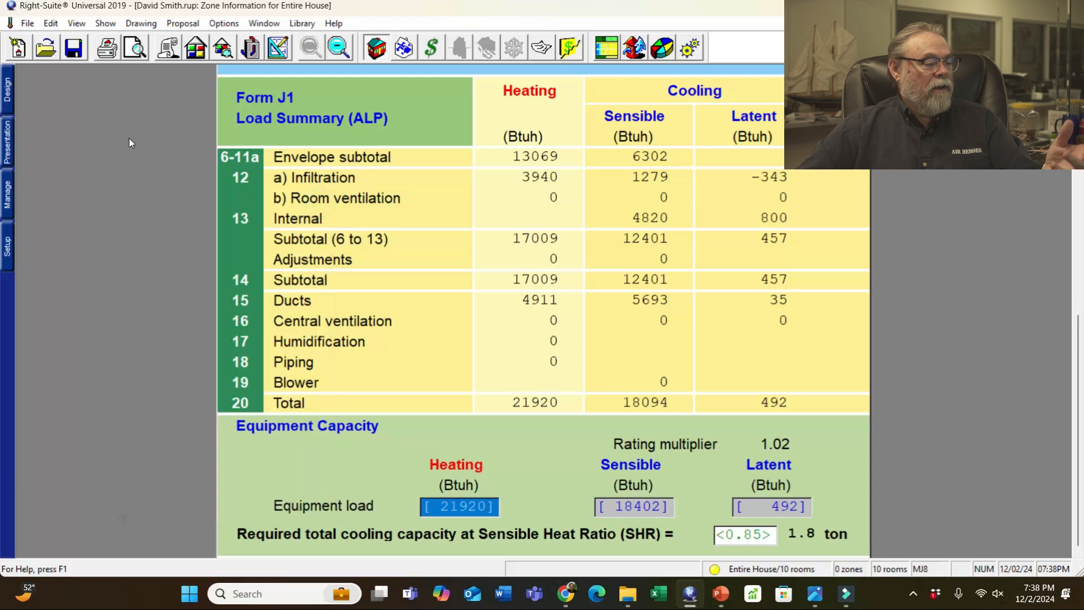
- In Print Preview, select the Loads reports without Multiple Orientations, plus the Draw reports
left_click(24, 23)
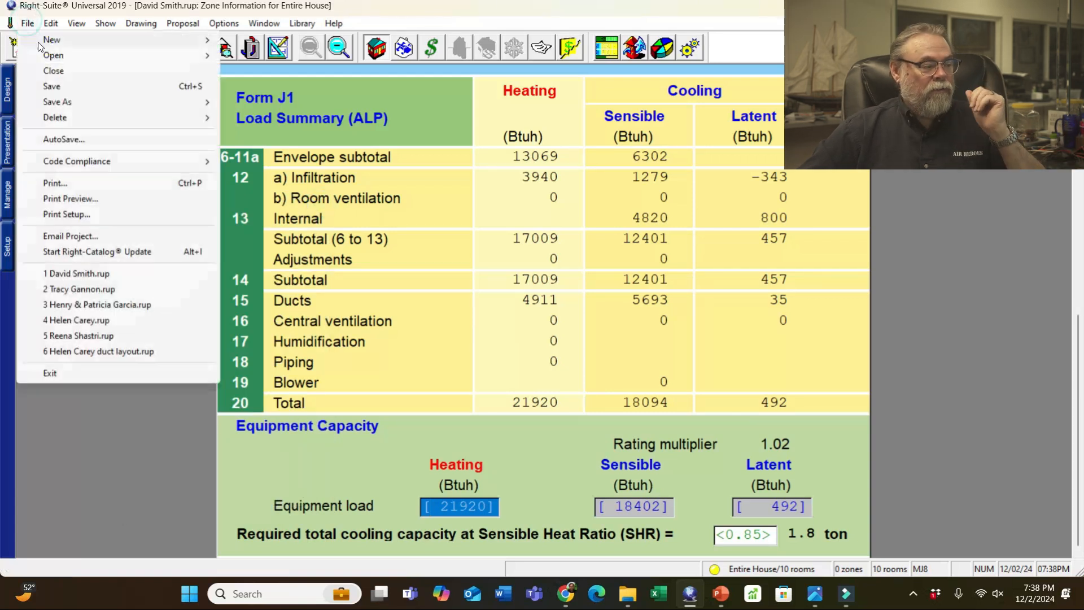
left_click(73, 200)
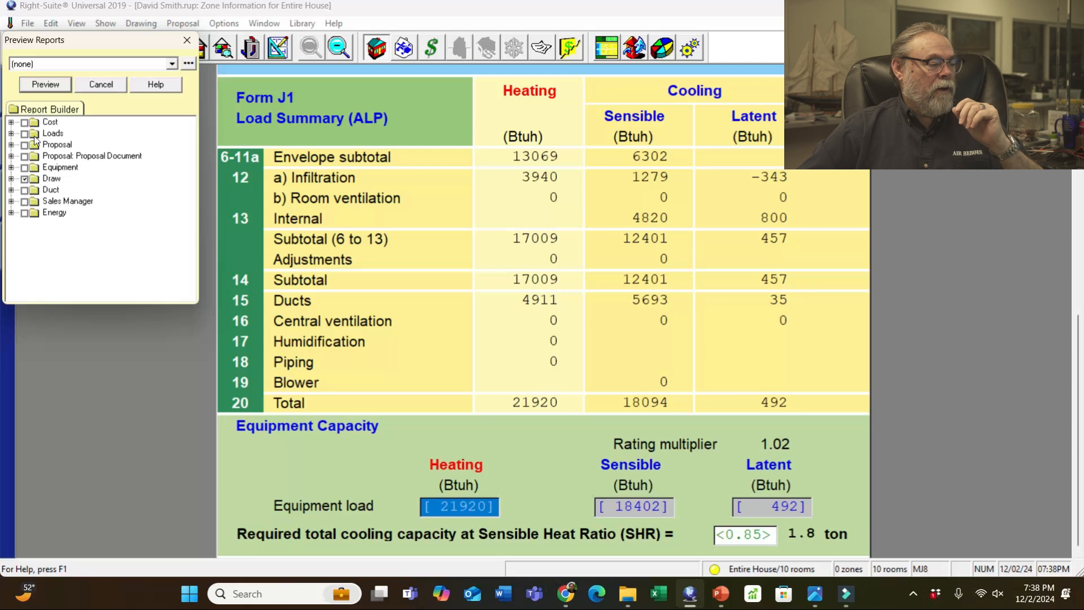
left_click(25, 134)
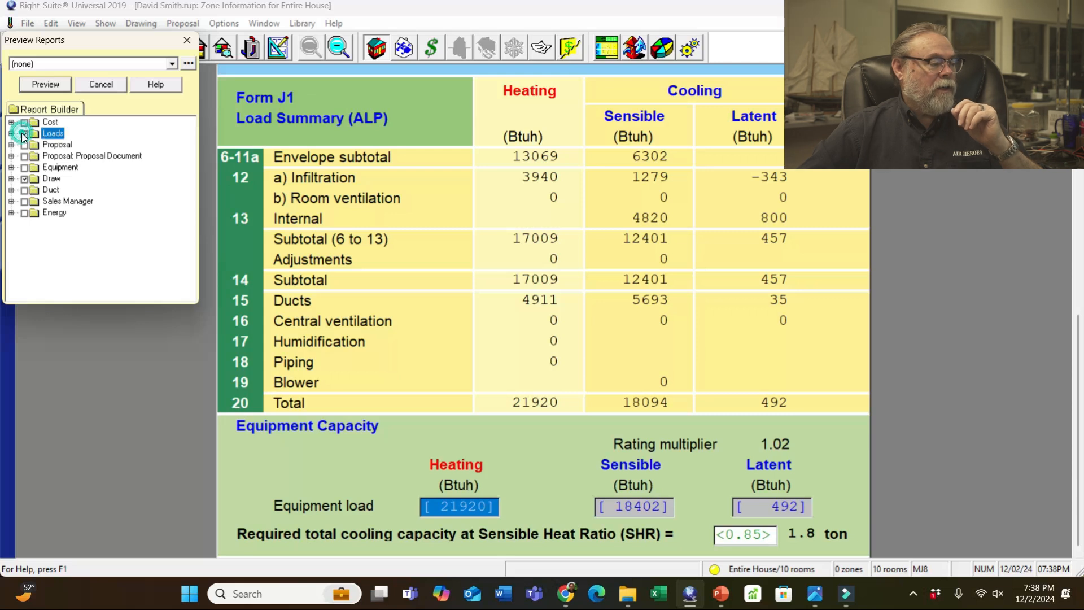
double_click(52, 135)
left_click(40, 158)
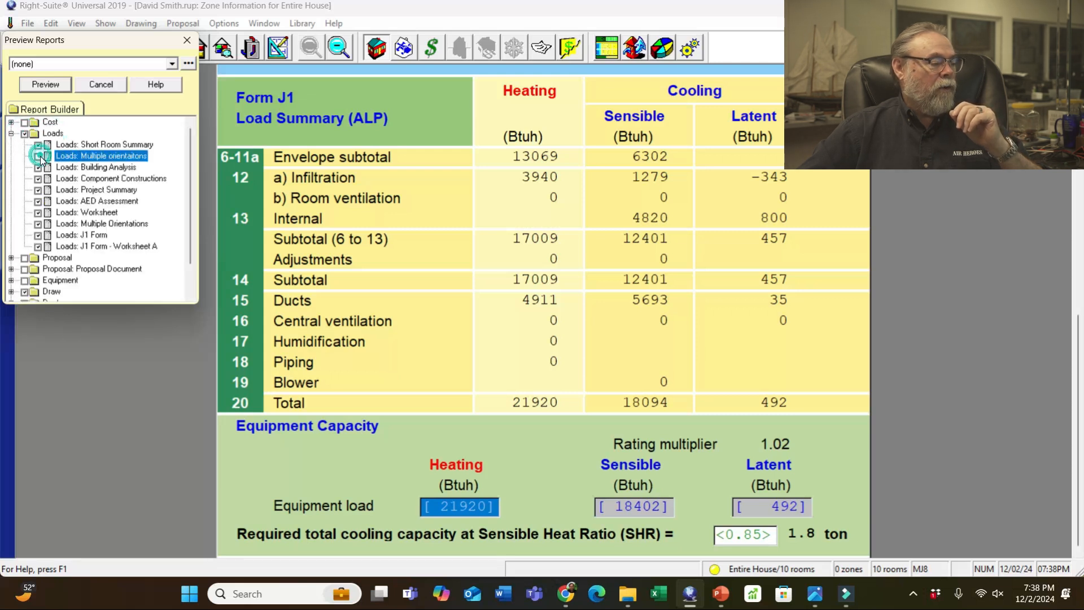
left_click(38, 224)
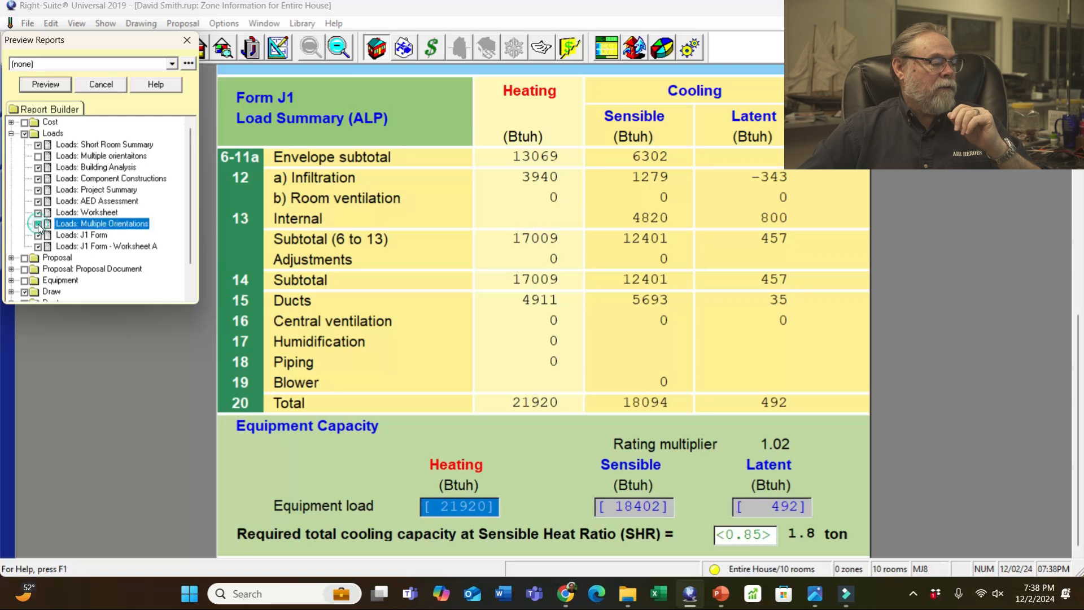
left_click(51, 293)
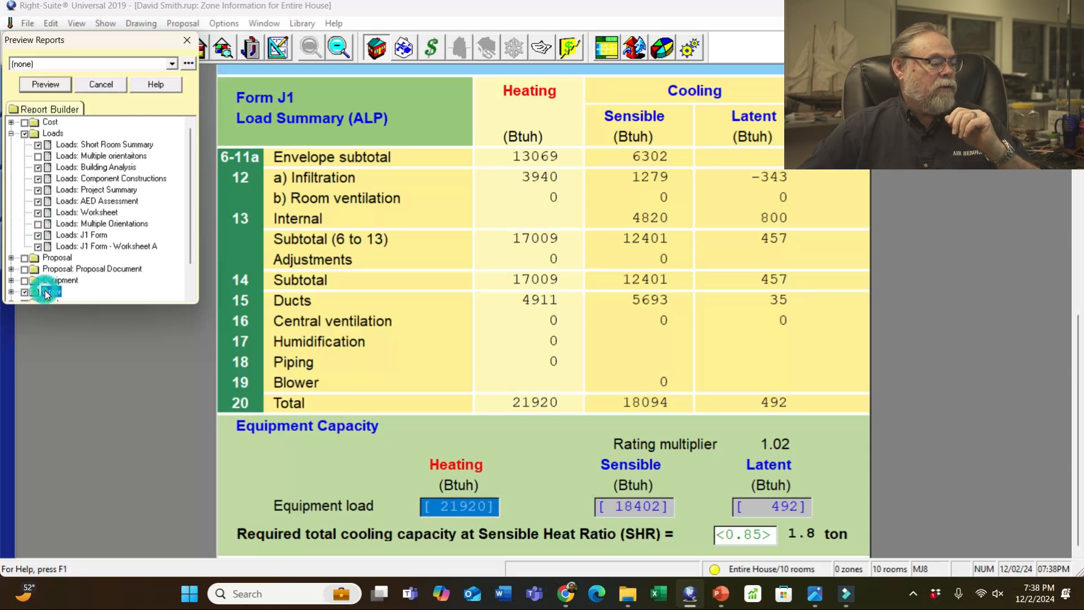
scroll(86, 260, "down", 1)
double_click(35, 258)
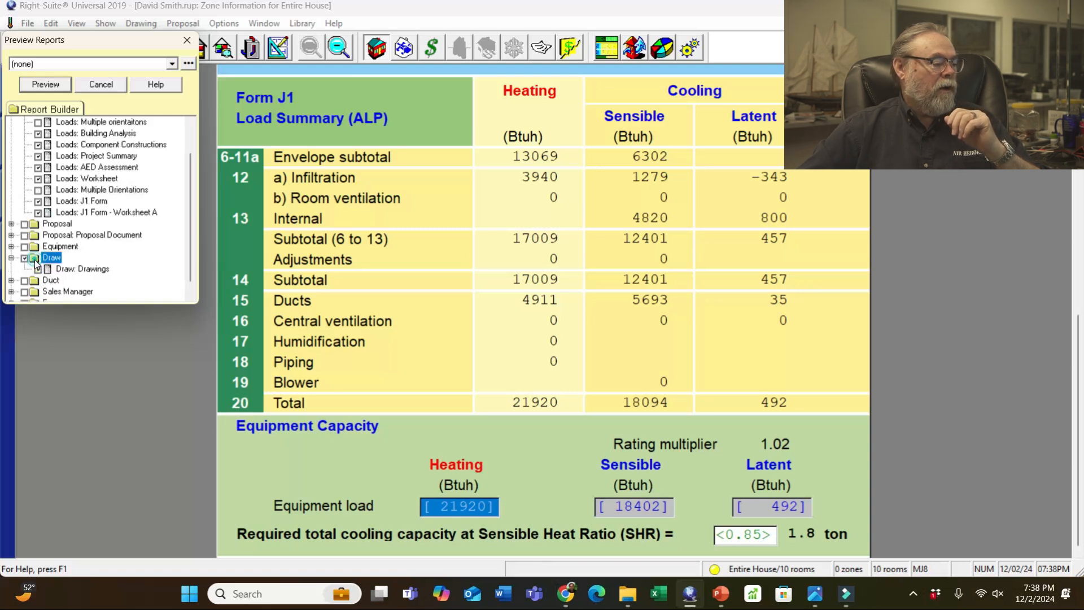
- Generate the report preview with default drawing options for all zones
left_click(46, 84)
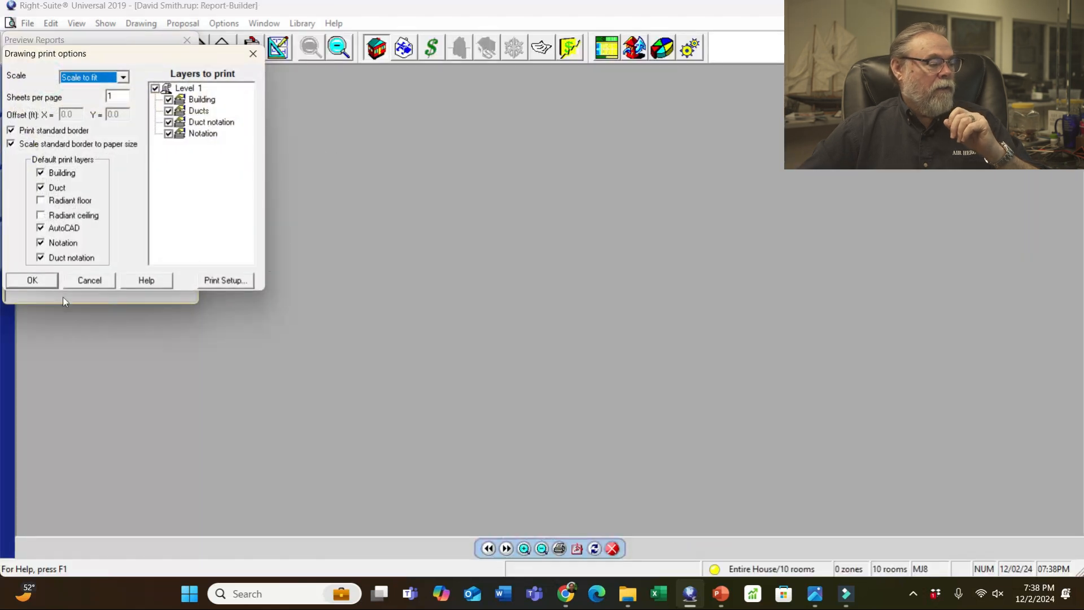
left_click(34, 280)
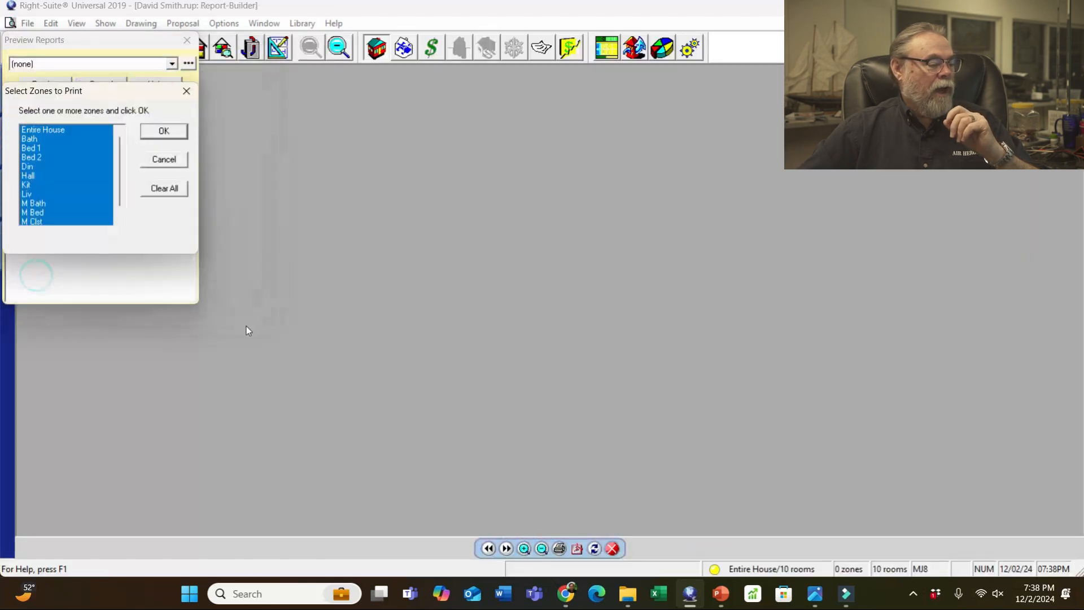
left_click(164, 131)
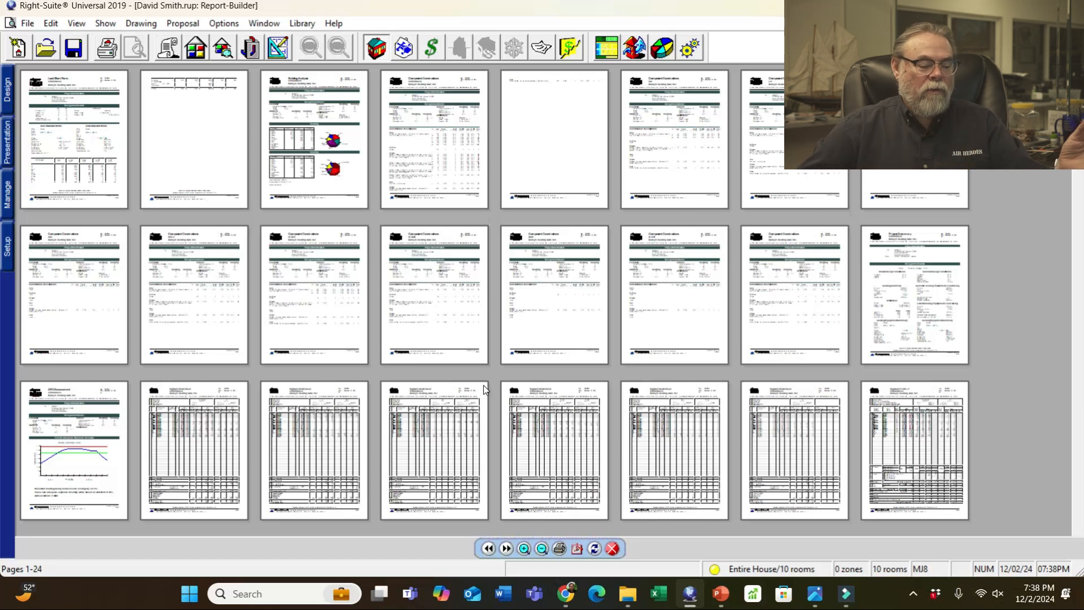
- Print the previewed reports via Microsoft Print to PDF, naming the file after the client
left_click(560, 549)
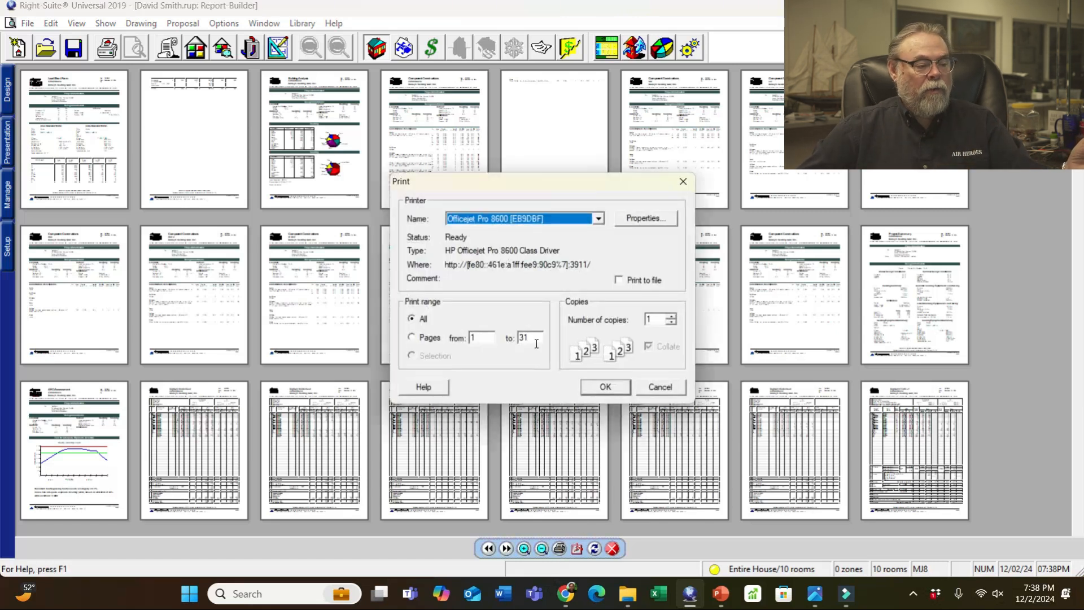
left_click(598, 219)
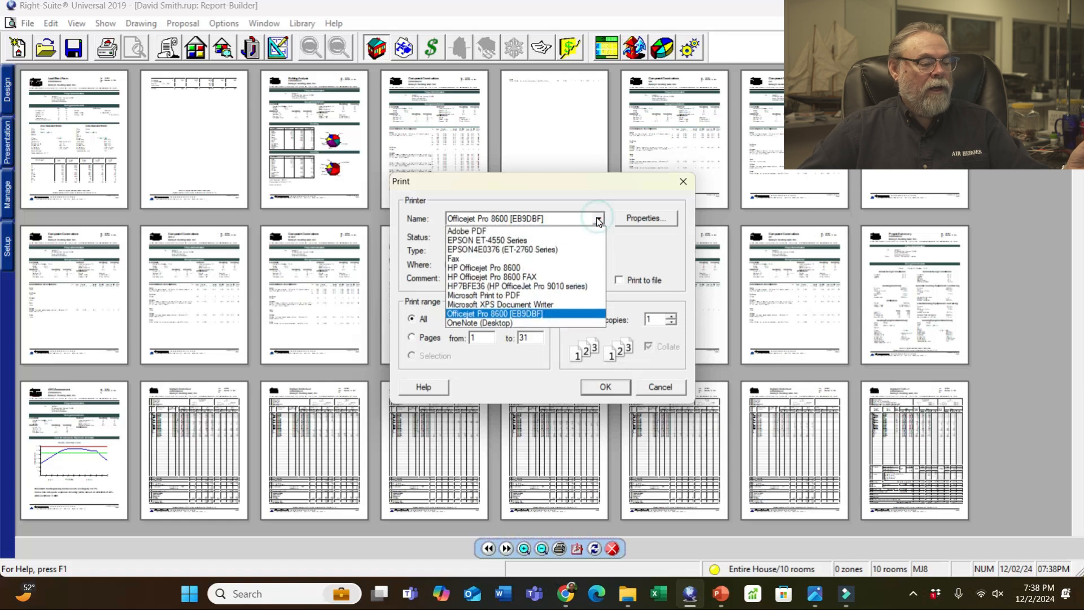
left_click(497, 295)
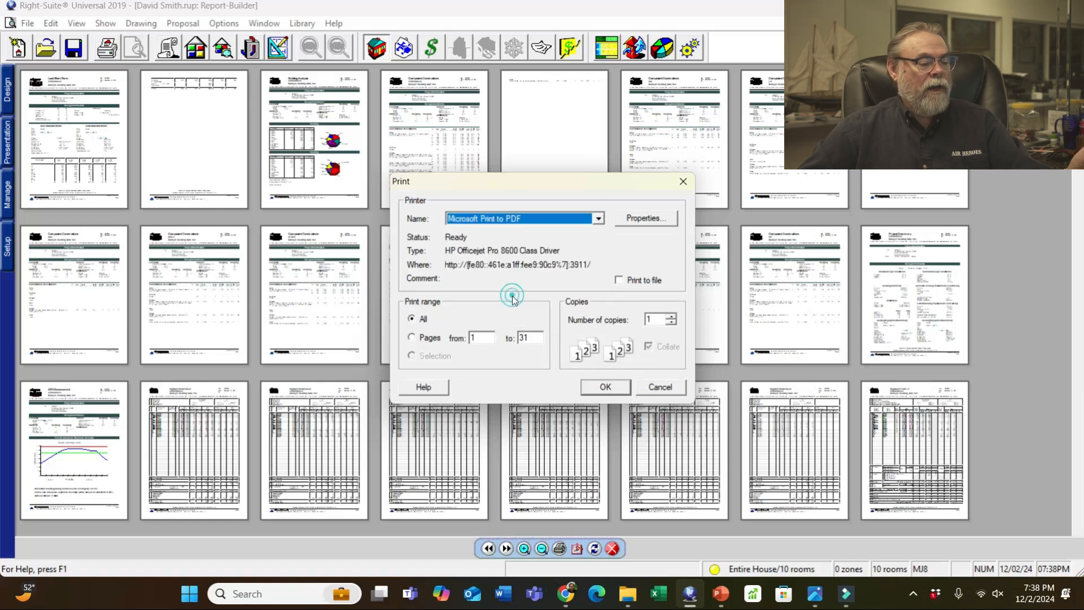
left_click(607, 387)
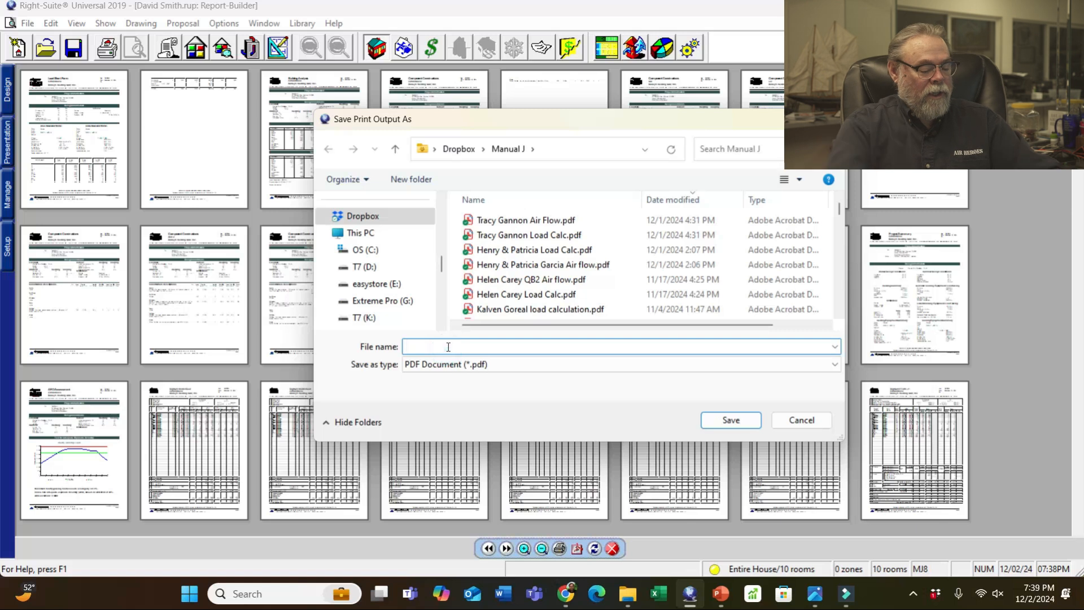
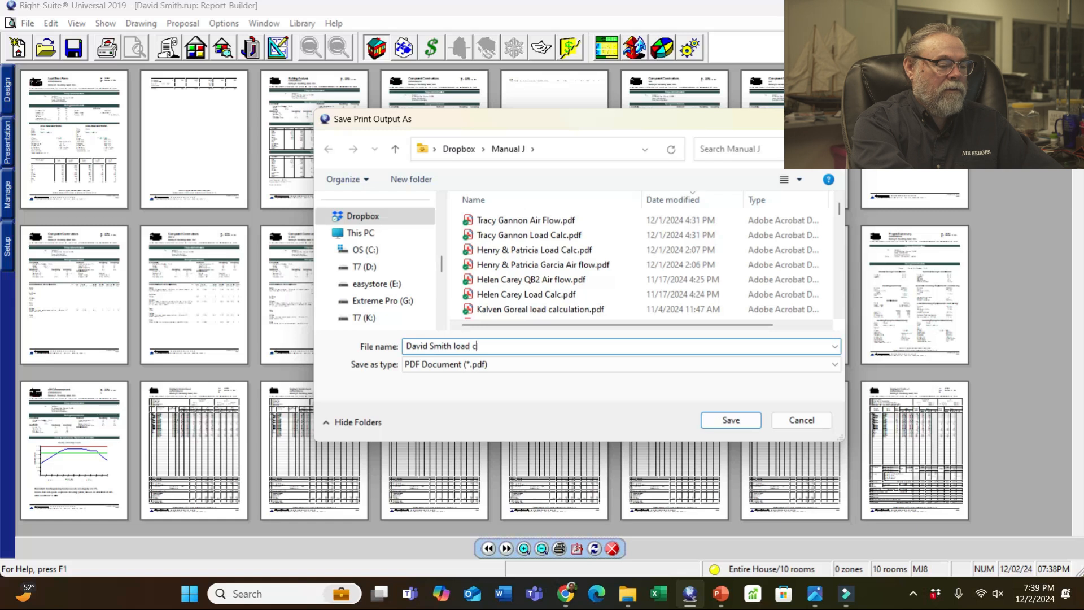
key("Return")
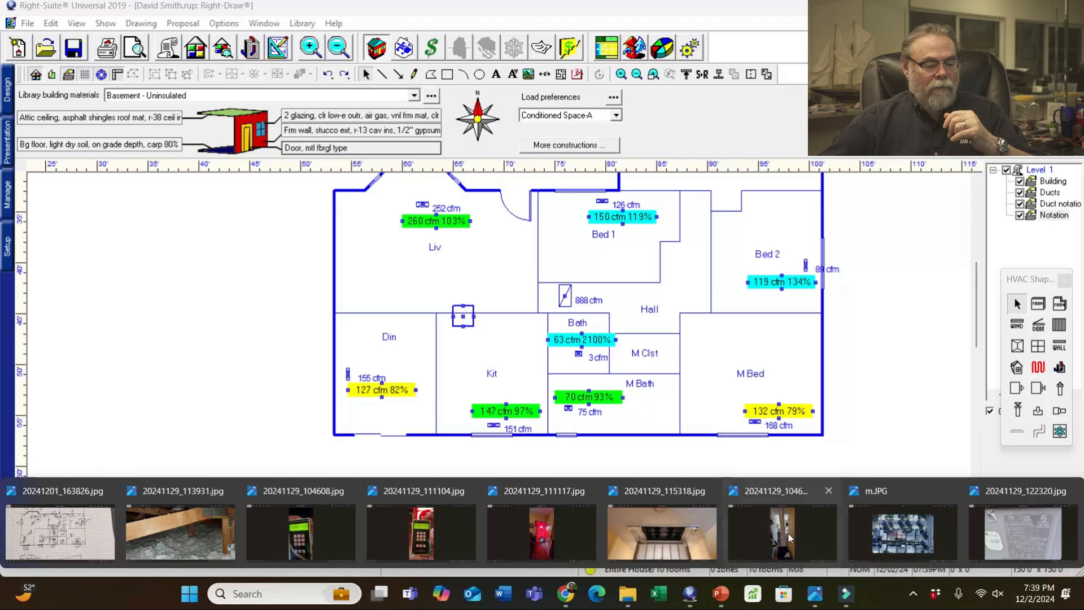
double_click(787, 532)
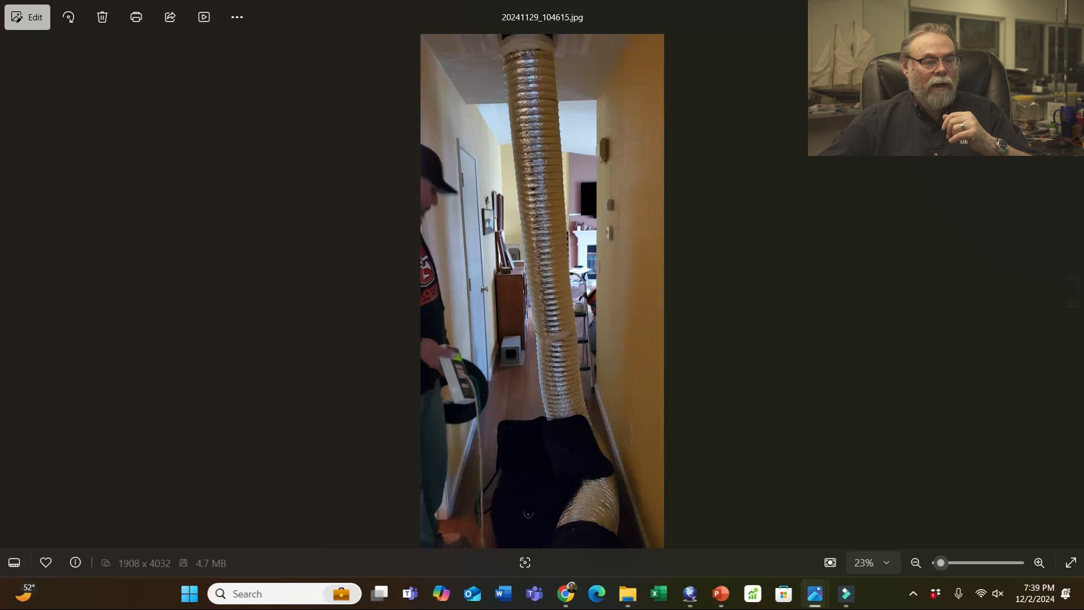
left_click(1003, 11)
left_click(813, 596)
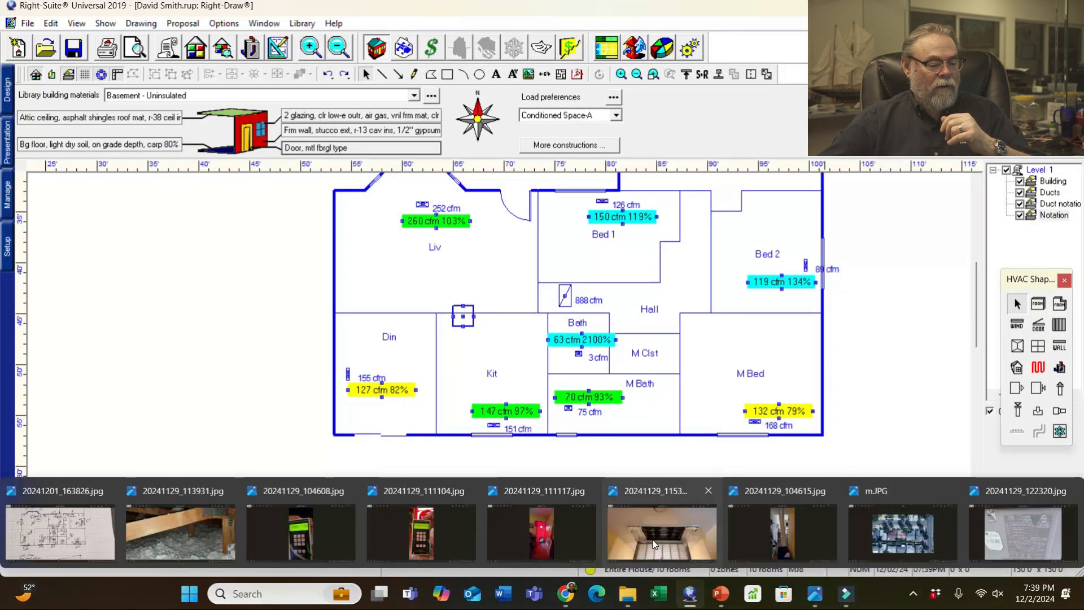
mouse_move(654, 544)
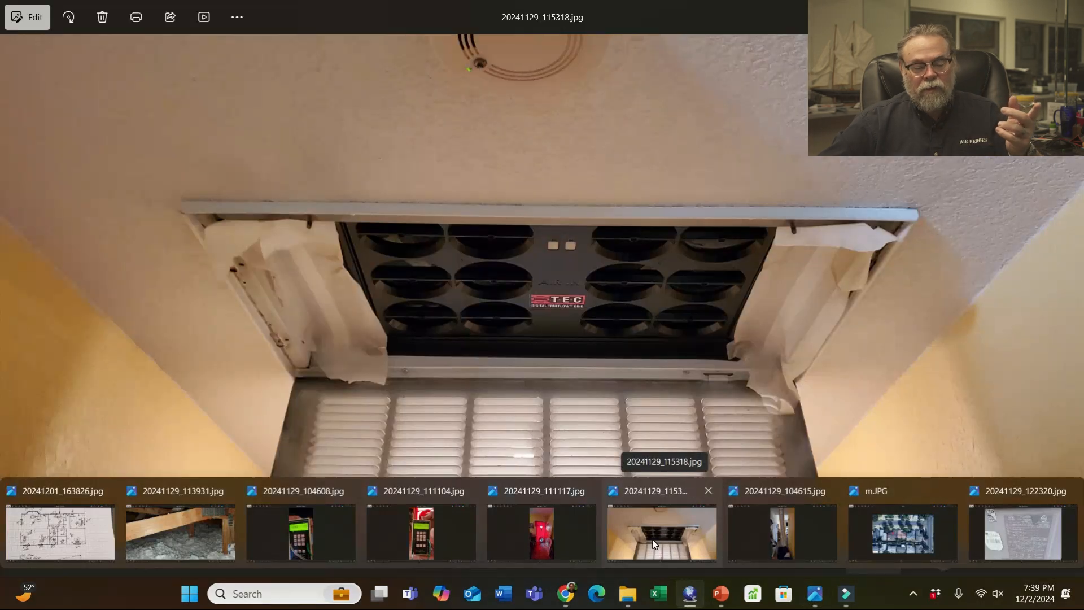
mouse_move(548, 544)
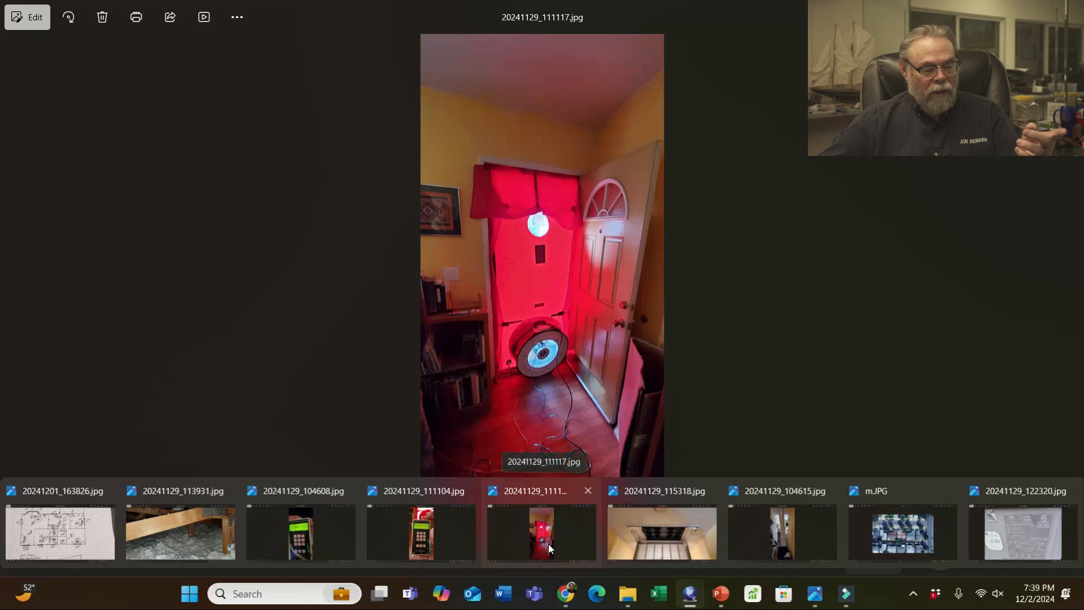
mouse_move(419, 539)
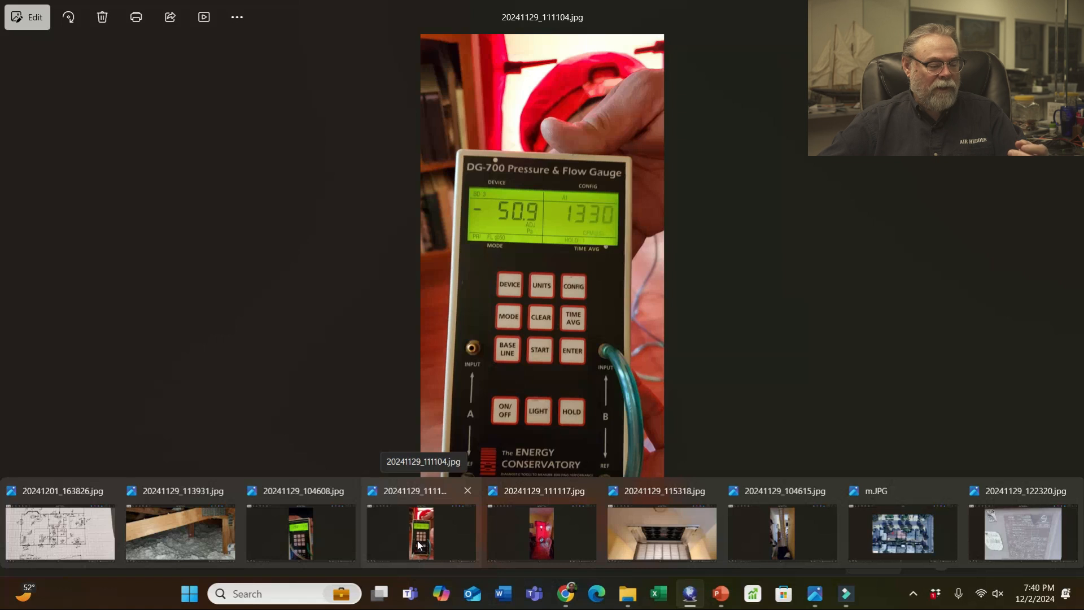
mouse_move(297, 537)
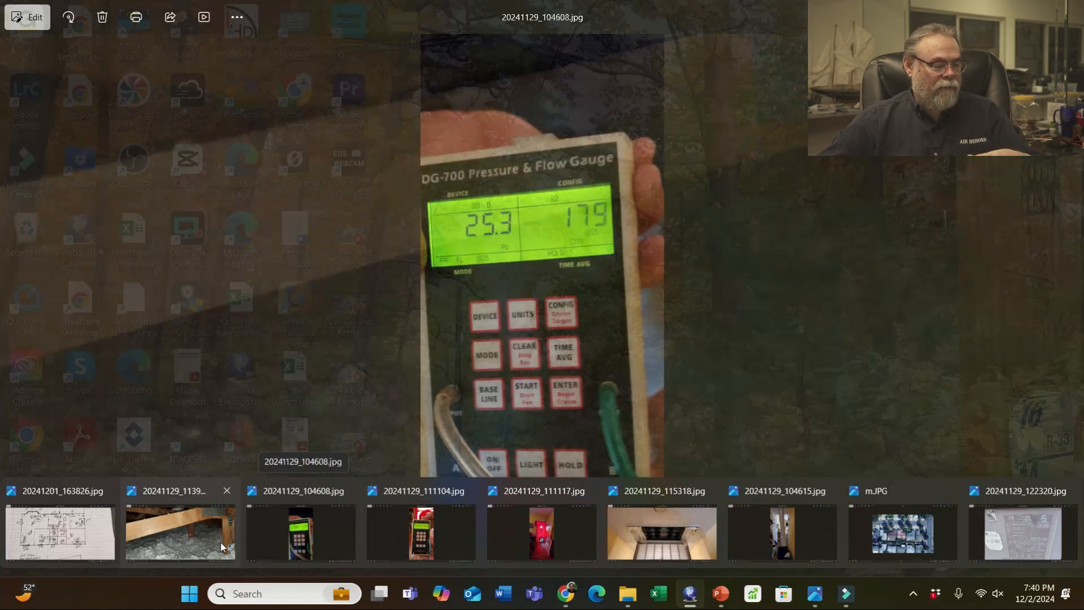
mouse_move(205, 542)
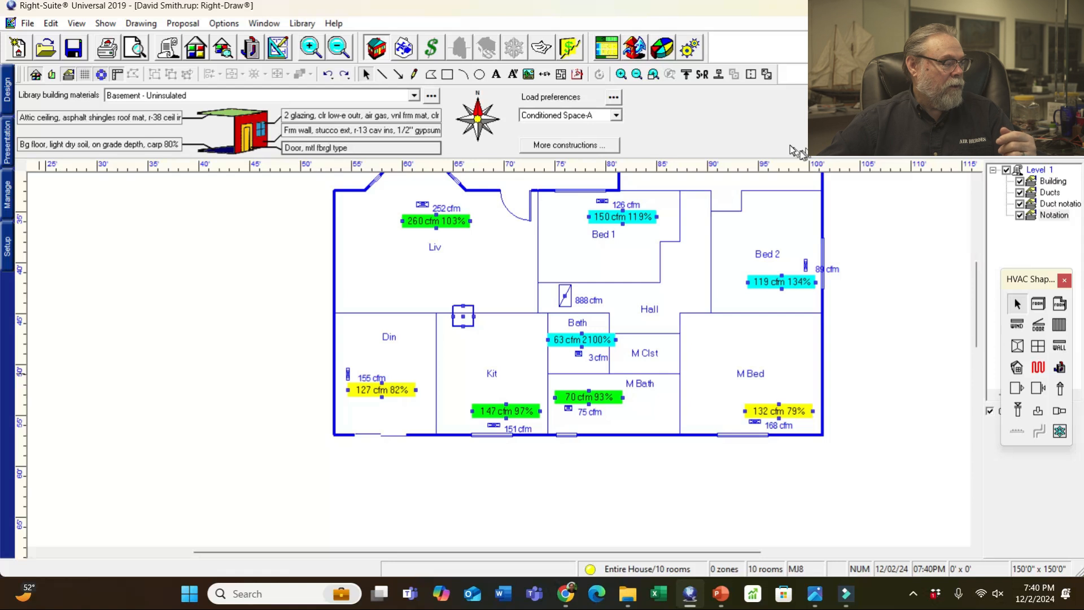
key("alt+Tab")
left_click_drag(703, 131, 0, 116)
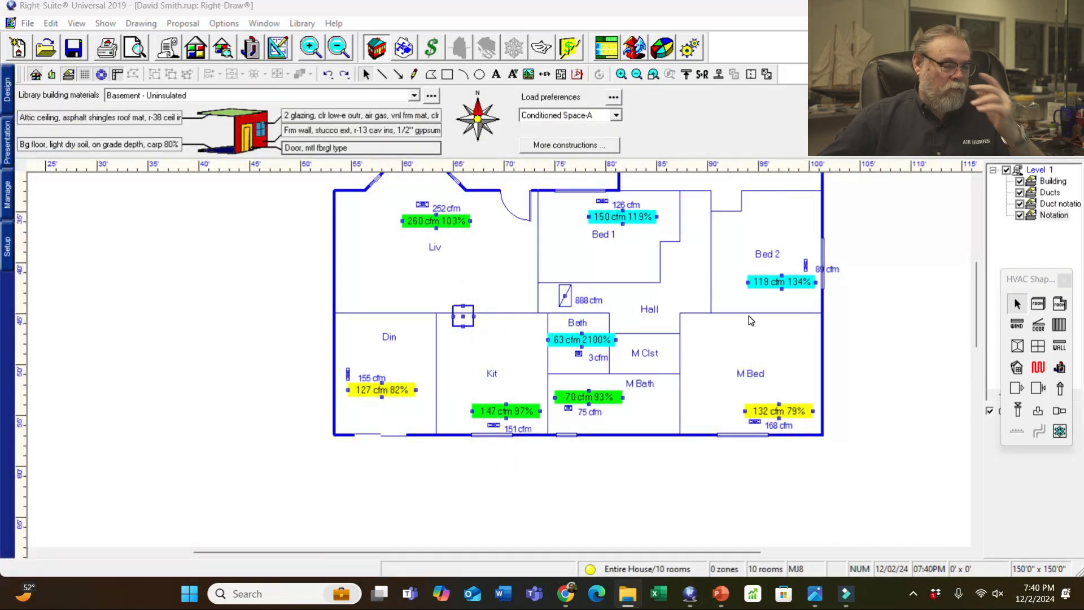